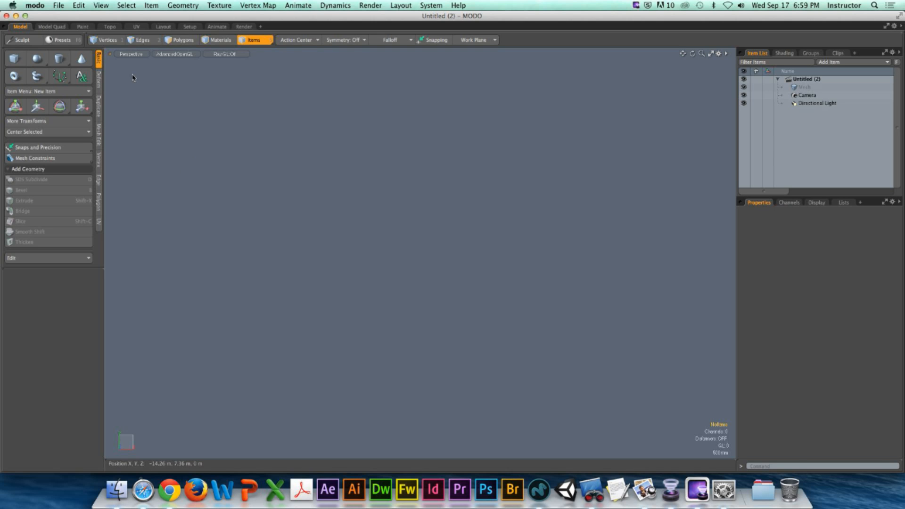
- Hide the open application windows and open the wine_barrel_ref.png reference image from the desktop to view it
{"action": "left_click", "coordinate": [34, 5]}
{"action": "left_click", "coordinate": [57, 57]}
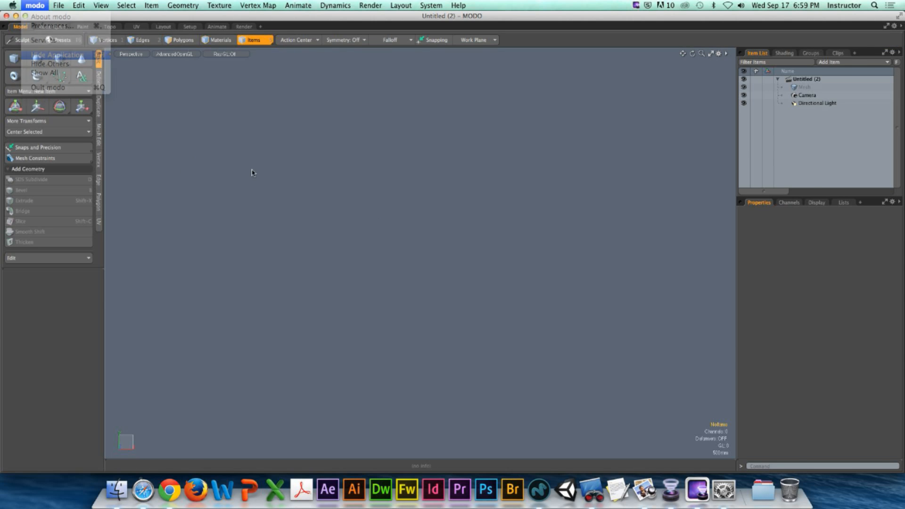
{"action": "left_click", "coordinate": [39, 5]}
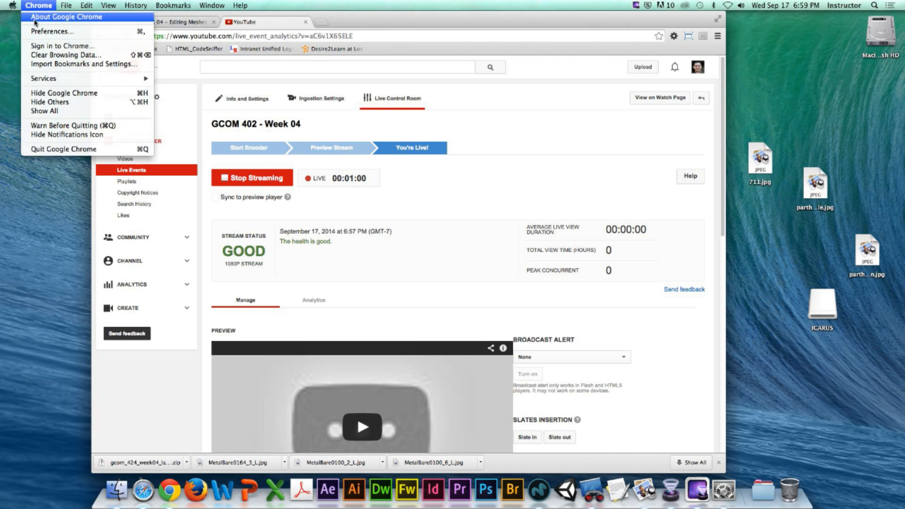
{"action": "left_click", "coordinate": [60, 102]}
{"action": "double_click", "coordinate": [513, 122]}
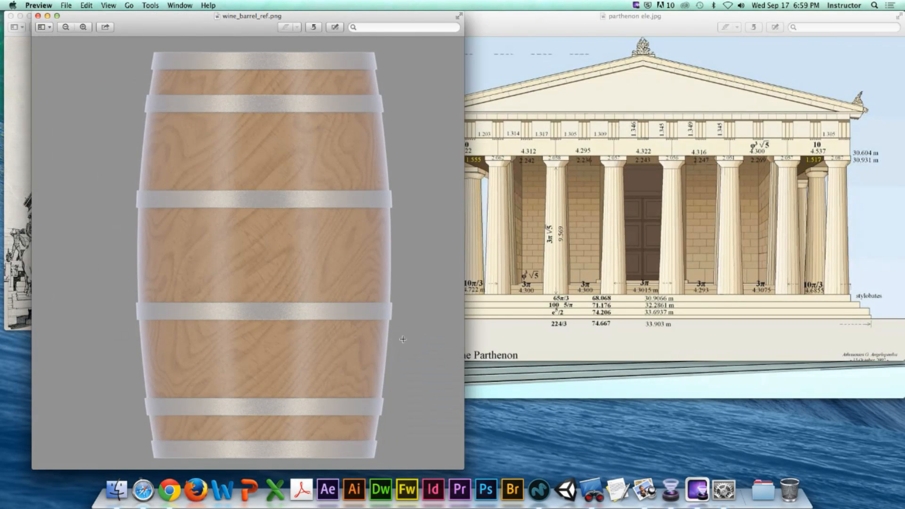
- Close the wine barrel and Parthenon reference images, and switch back to MODO
{"action": "left_click", "coordinate": [38, 16]}
{"action": "left_click", "coordinate": [10, 15]}
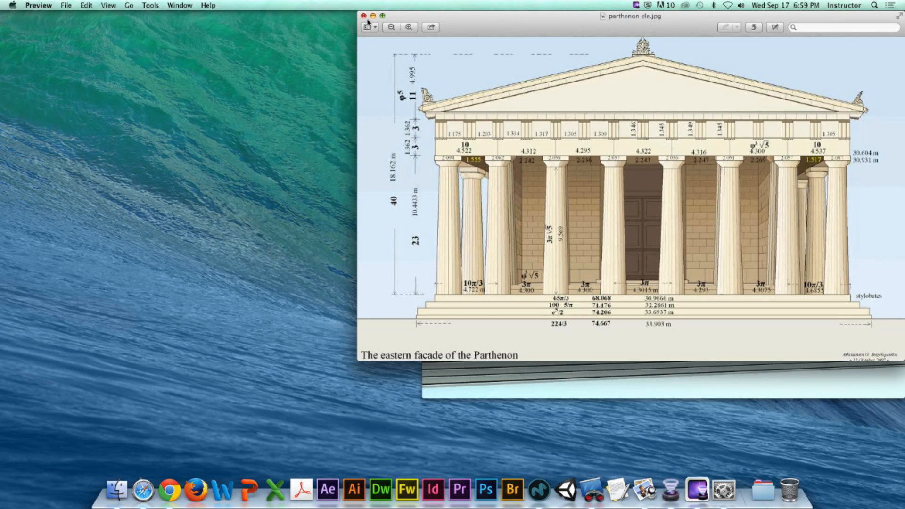
{"action": "left_click", "coordinate": [363, 16]}
{"action": "left_click", "coordinate": [428, 16]}
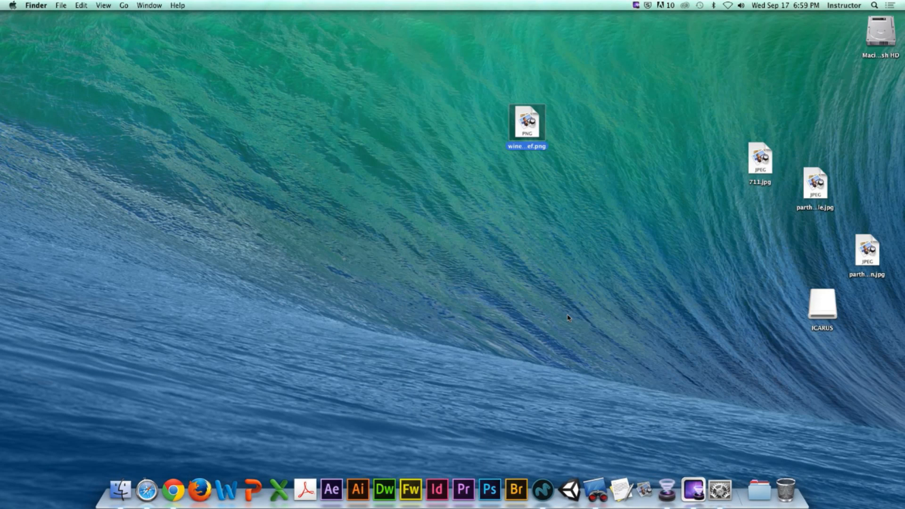
{"action": "left_click", "coordinate": [552, 490]}
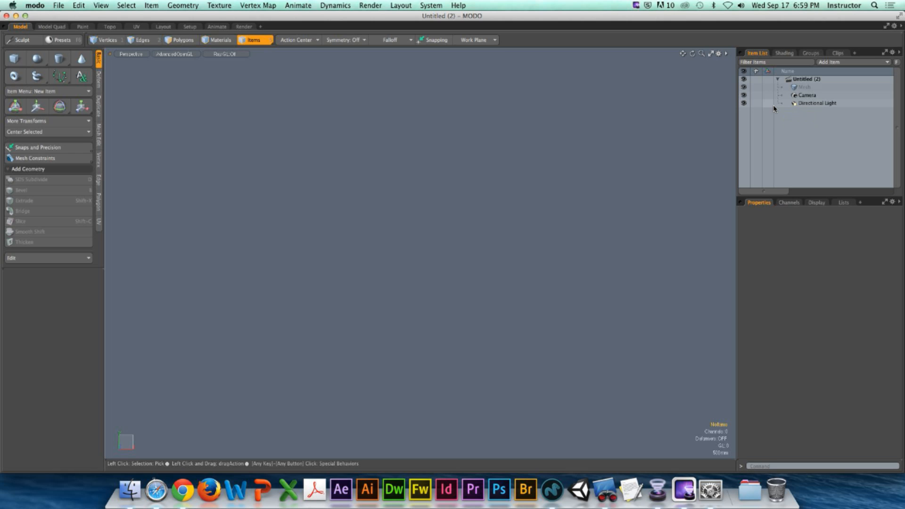
- Add an empty Backdrop Item to the scene and frame it in the viewport
{"action": "key", "text": "ctrl"}
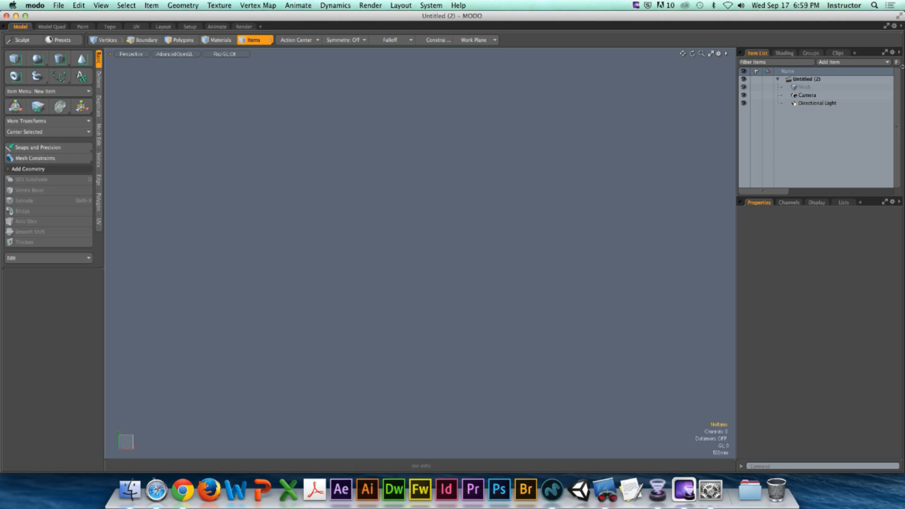
{"action": "left_click", "coordinate": [887, 62]}
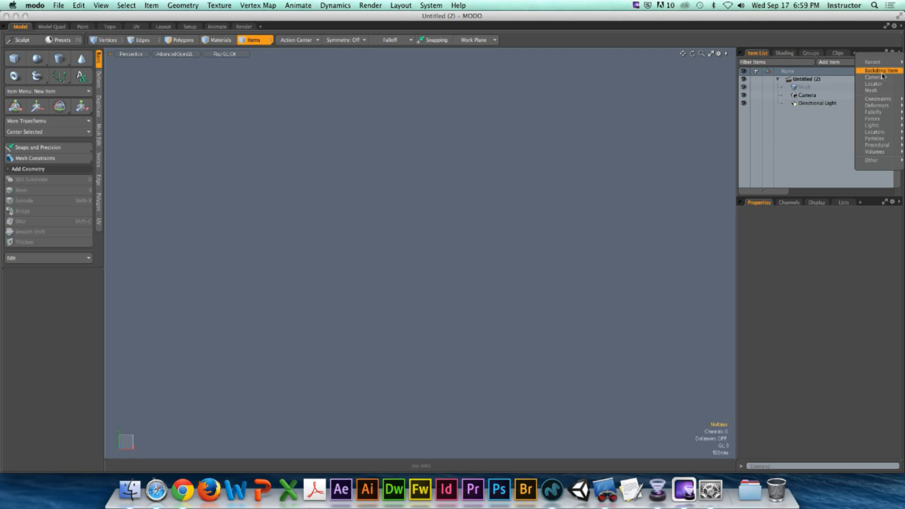
{"action": "left_click", "coordinate": [885, 75]}
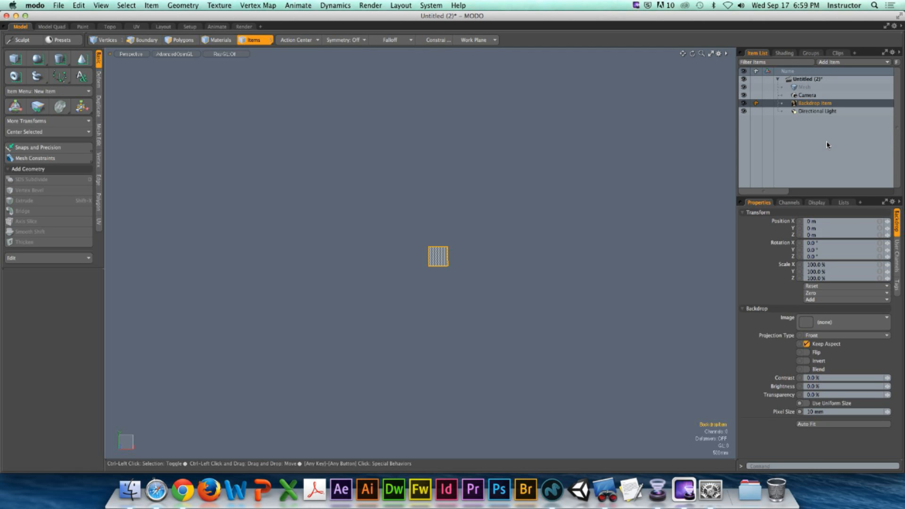
{"action": "key", "text": "a"}
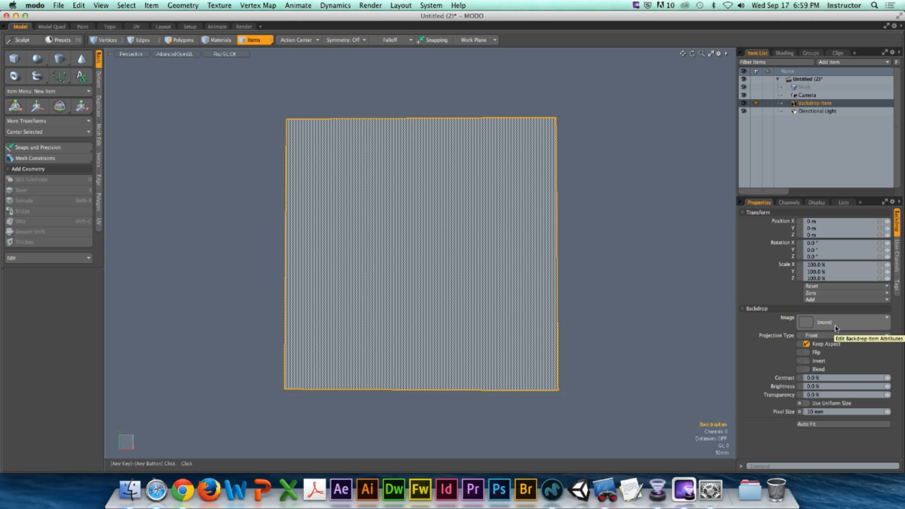
- Delete the empty Backdrop Item from the scene
{"action": "key", "text": "ctrl"}
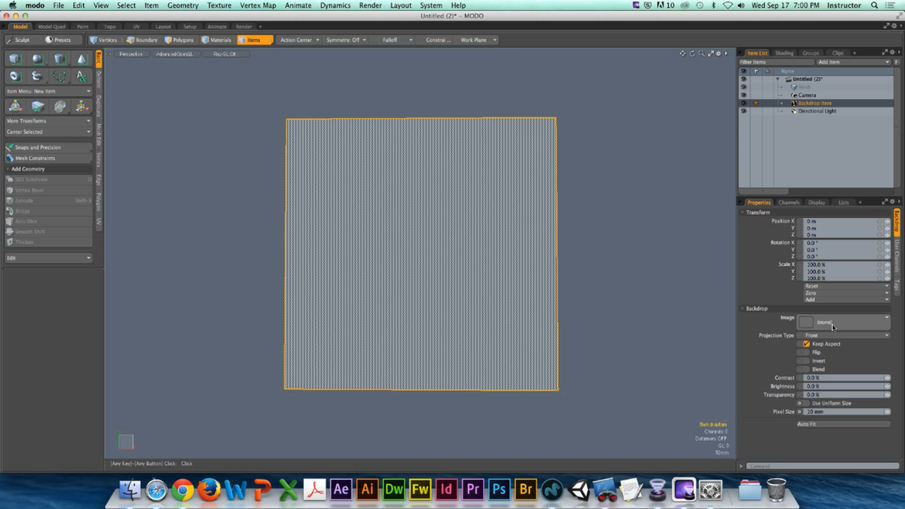
{"action": "right_click", "coordinate": [826, 103]}
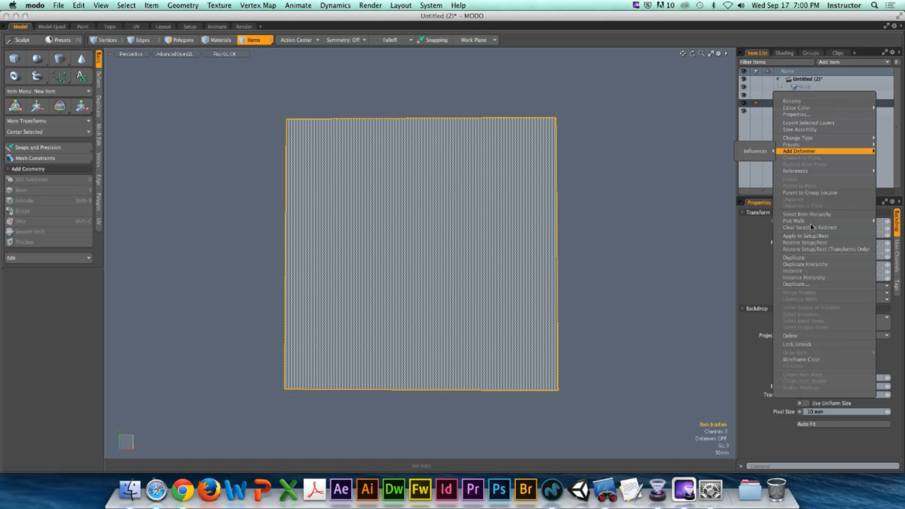
{"action": "left_click", "coordinate": [814, 335]}
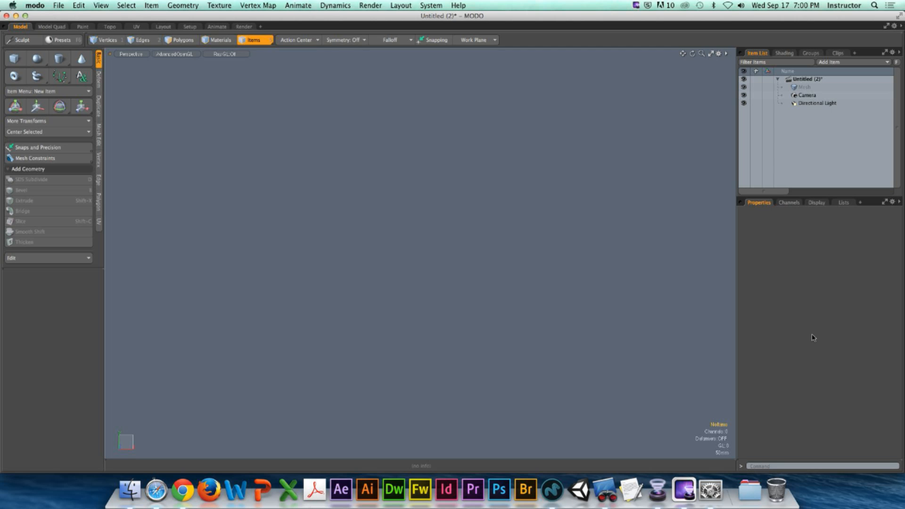
{"action": "key", "text": "ctrl+F3"}
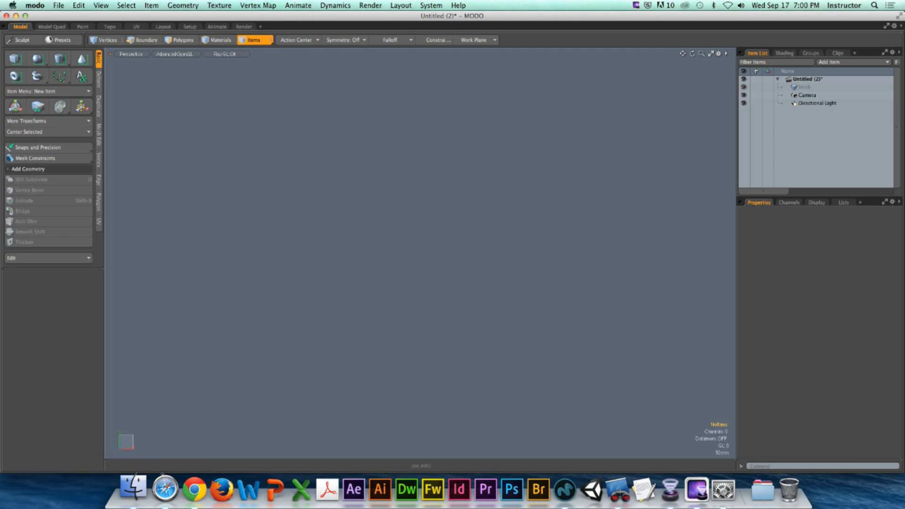
{"action": "left_click", "coordinate": [131, 490]}
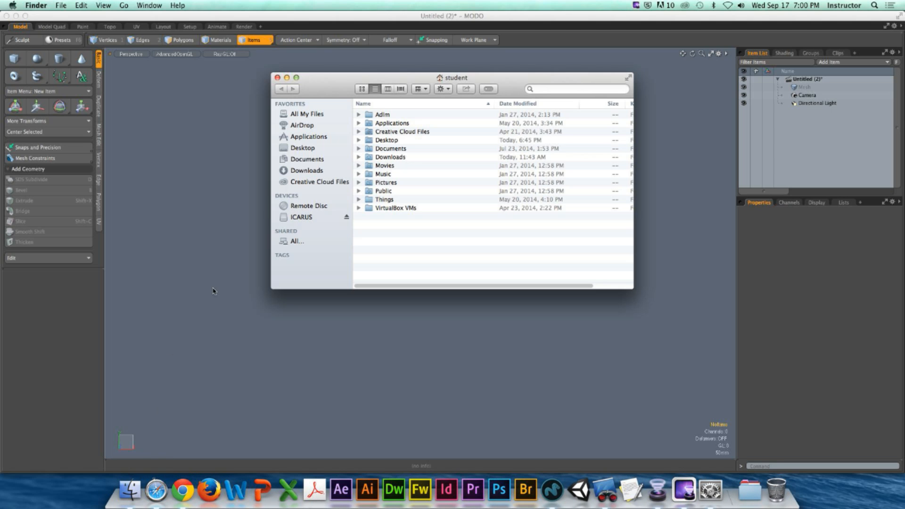
{"action": "left_click_drag", "start_coordinate": [315, 86], "coordinate": [228, 93]}
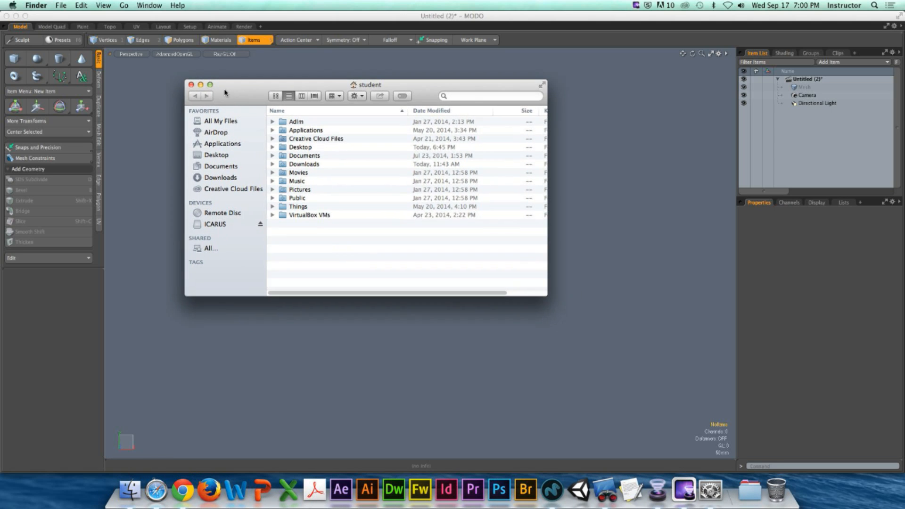
{"action": "left_click", "coordinate": [191, 85]}
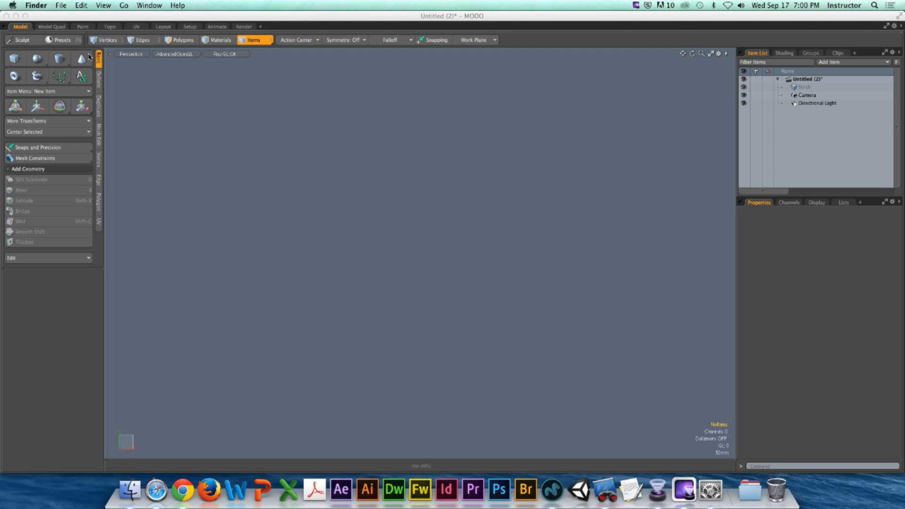
- Open a new Finder window, show the Desktop folder and select wine_barrel_ref.png
{"action": "left_click", "coordinate": [60, 5]}
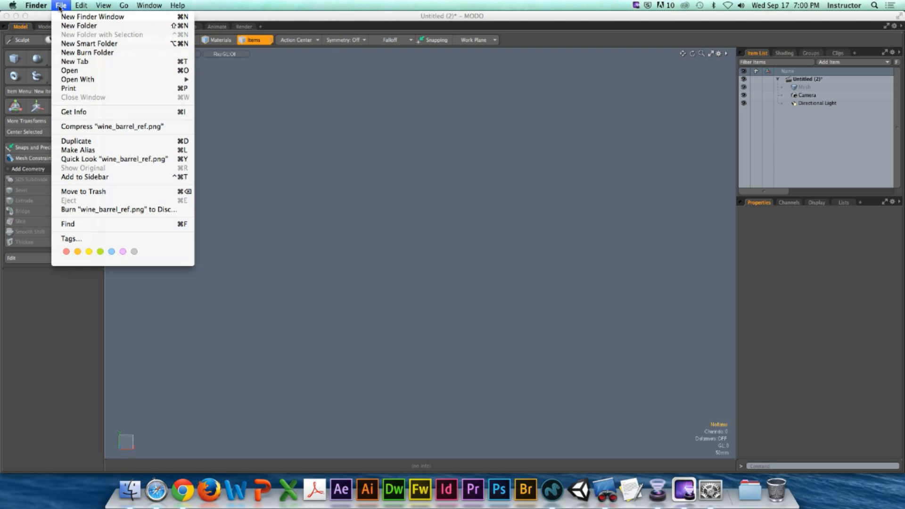
{"action": "left_click", "coordinate": [104, 17]}
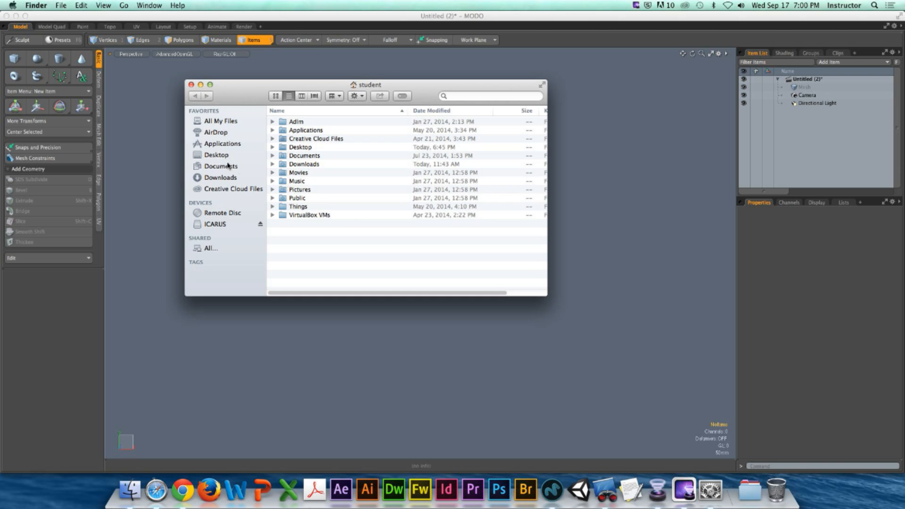
{"action": "left_click", "coordinate": [213, 156]}
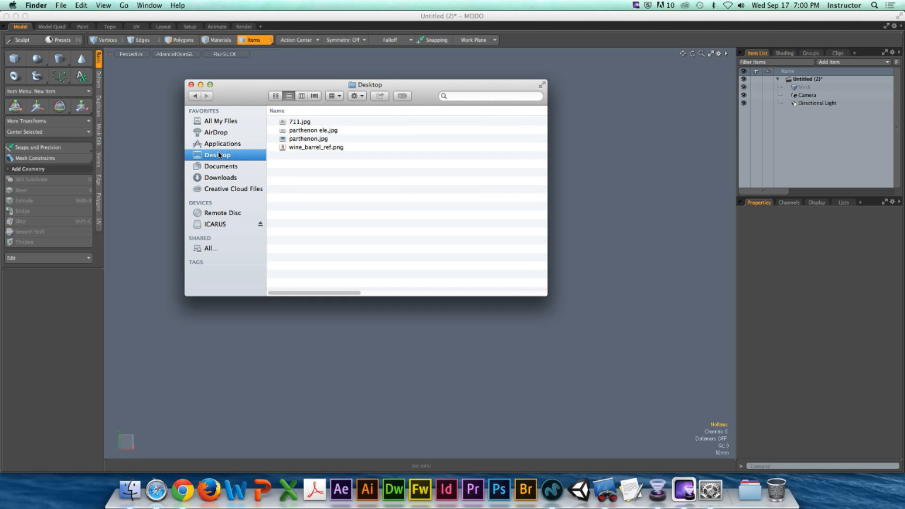
{"action": "left_click", "coordinate": [307, 148]}
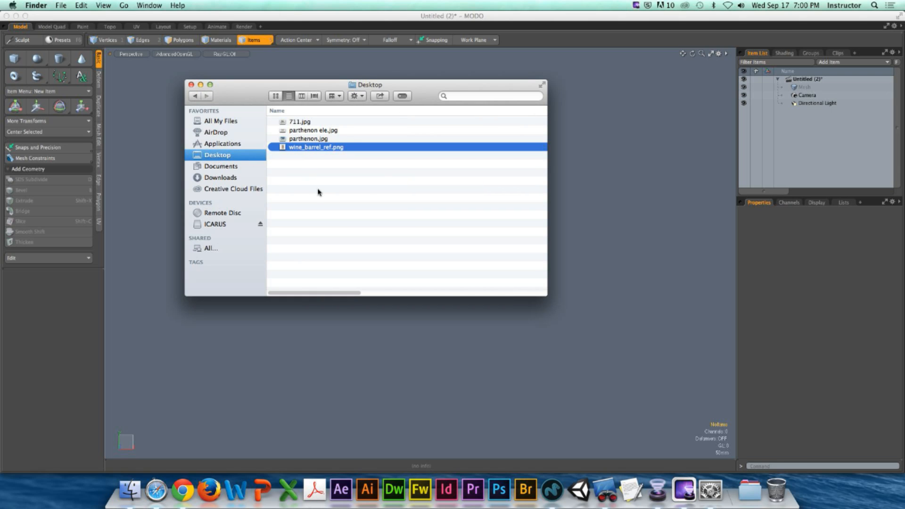
- Bring wine_barrel_ref.png into the MODO viewport as a backdrop, close the Finder window and deselect the backdrop
{"action": "left_click_drag", "start_coordinate": [247, 95], "coordinate": [564, 153]}
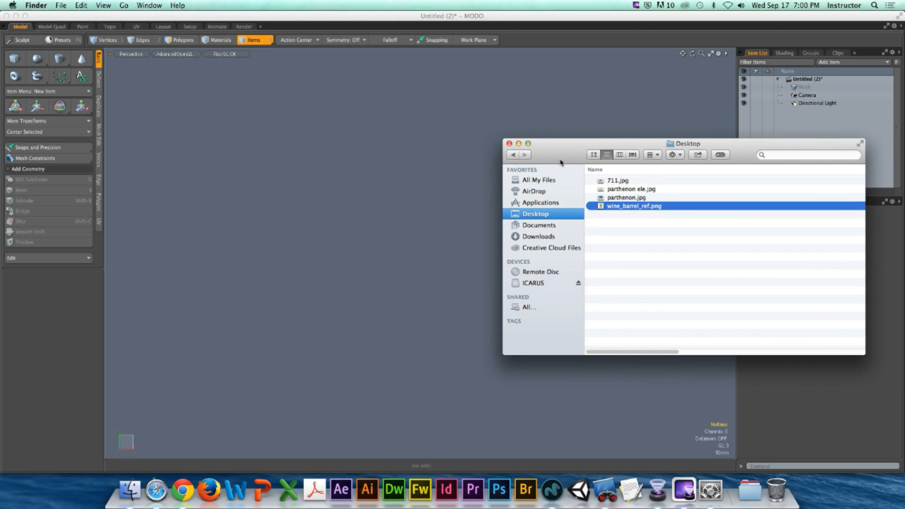
{"action": "left_click_drag", "start_coordinate": [604, 210], "coordinate": [376, 172]}
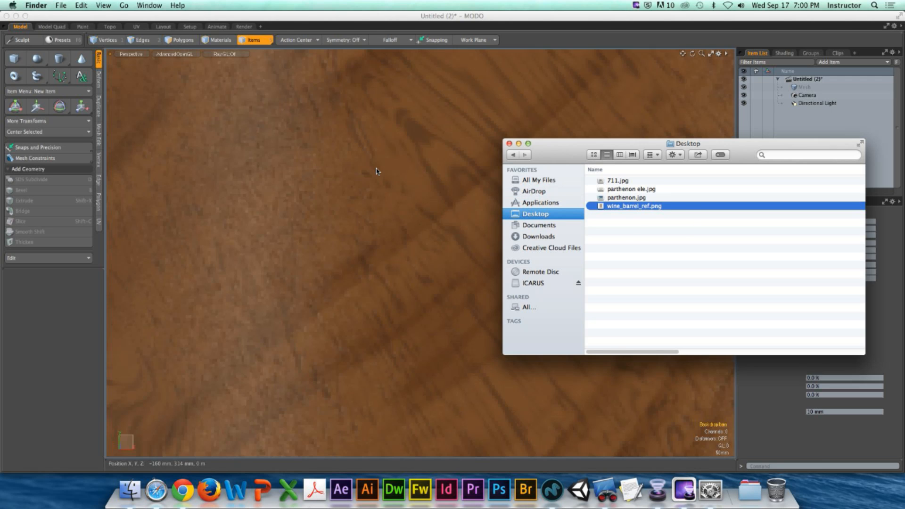
{"action": "left_click", "coordinate": [509, 144]}
{"action": "scroll", "coordinate": [476, 218], "scroll_direction": "down", "scroll_amount": 5}
{"action": "scroll", "coordinate": [476, 218], "scroll_direction": "down", "scroll_amount": 4}
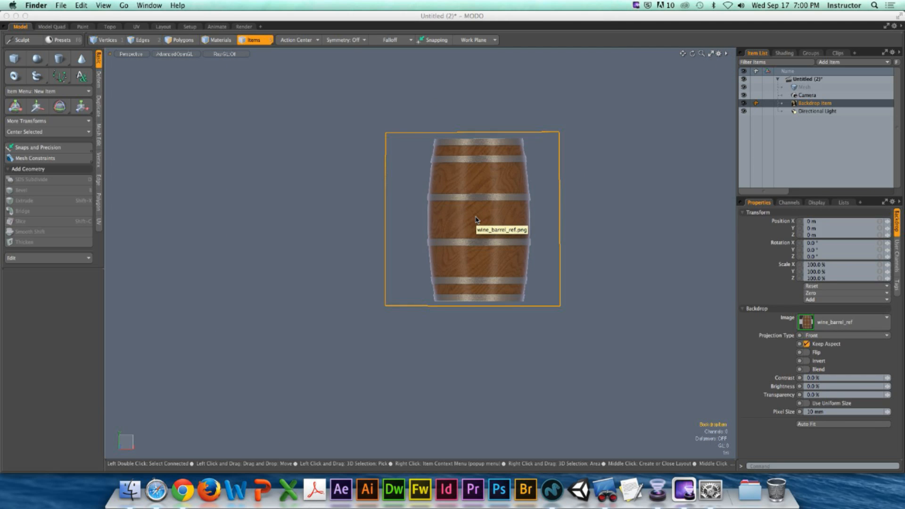
{"action": "left_click", "coordinate": [600, 220]}
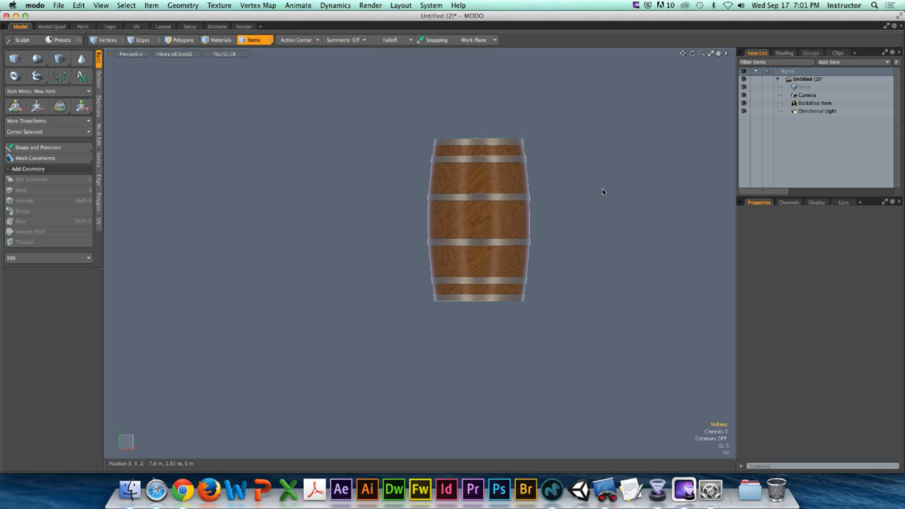
- Create a flat 20-sided cylinder disc along the Z axis, about 2.14 m in radius, to the upper left of the barrel image
{"action": "left_click_drag", "start_coordinate": [588, 200], "coordinate": [422, 227], "text": "ctrl+alt"}
{"action": "left_click_drag", "start_coordinate": [501, 218], "coordinate": [584, 219], "text": "alt+shift"}
{"action": "left_click_drag", "start_coordinate": [583, 219], "coordinate": [509, 222], "text": "ctrl+alt"}
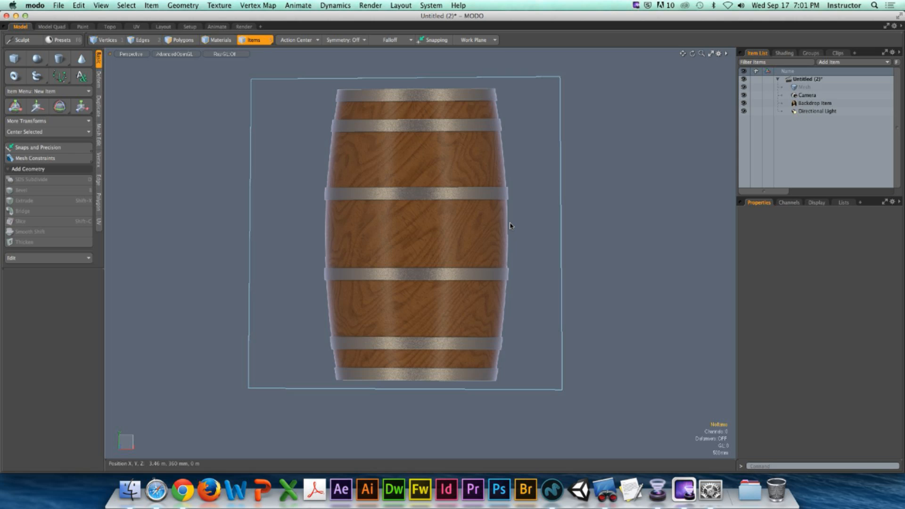
{"action": "left_click", "coordinate": [315, 155]}
{"action": "left_click", "coordinate": [59, 58]}
{"action": "left_click", "coordinate": [52, 331]}
{"action": "type", "text": "20"}
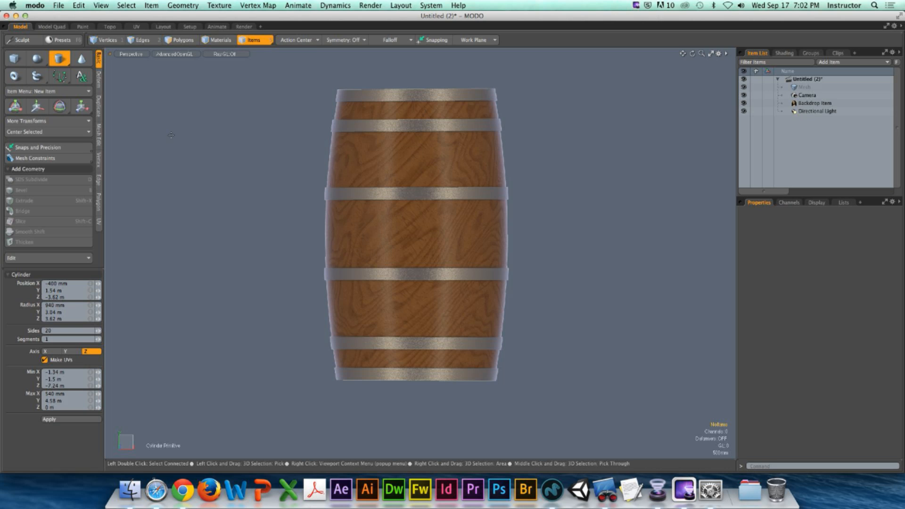
{"action": "left_click", "coordinate": [190, 129]}
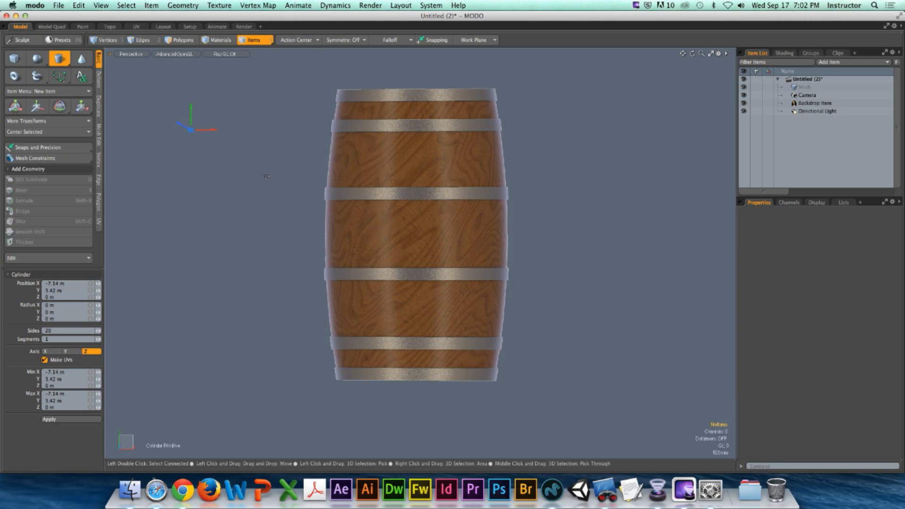
{"action": "key", "text": "ctrl"}
{"action": "left_click_drag", "start_coordinate": [249, 170], "coordinate": [238, 159], "text": "ctrl"}
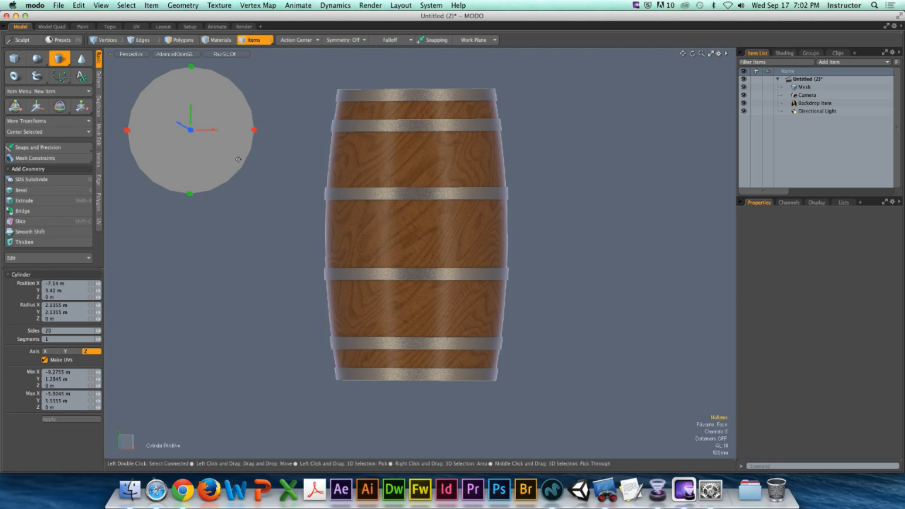
{"action": "key", "text": "q"}
- Select the Mesh item, switch to polygon selection and select the disc's face
{"action": "left_click_drag", "start_coordinate": [206, 85], "coordinate": [391, 192], "text": "alt"}
{"action": "left_click_drag", "start_coordinate": [391, 192], "coordinate": [326, 172], "text": "alt"}
{"action": "left_click", "coordinate": [810, 88]}
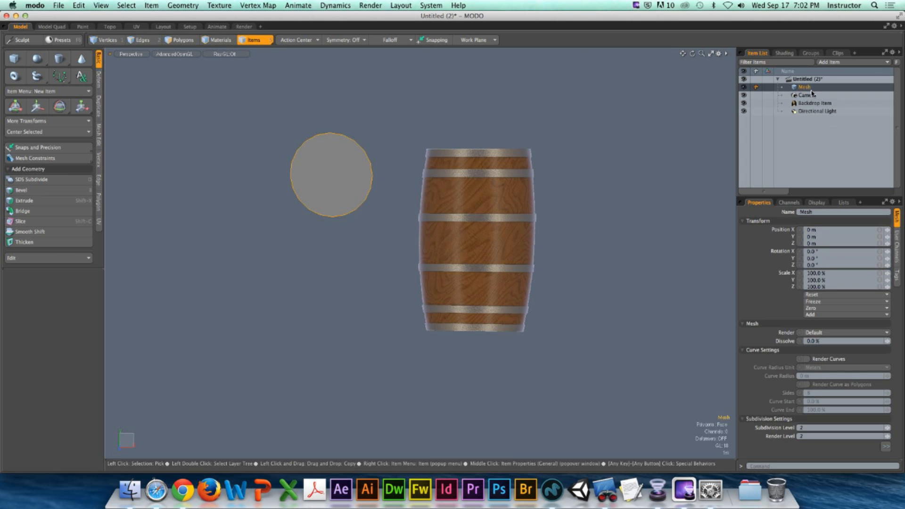
{"action": "left_click", "coordinate": [187, 40]}
{"action": "left_click_drag", "start_coordinate": [298, 136], "coordinate": [314, 186], "text": "alt"}
{"action": "left_click", "coordinate": [299, 190]}
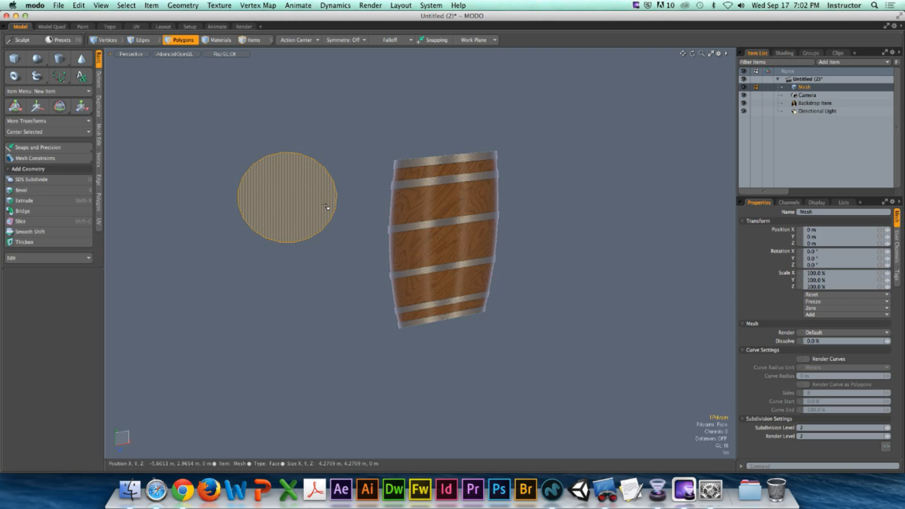
- Turn on Show Grid in the viewport's visibility options and clear the polygon selection
{"action": "key", "text": "o"}
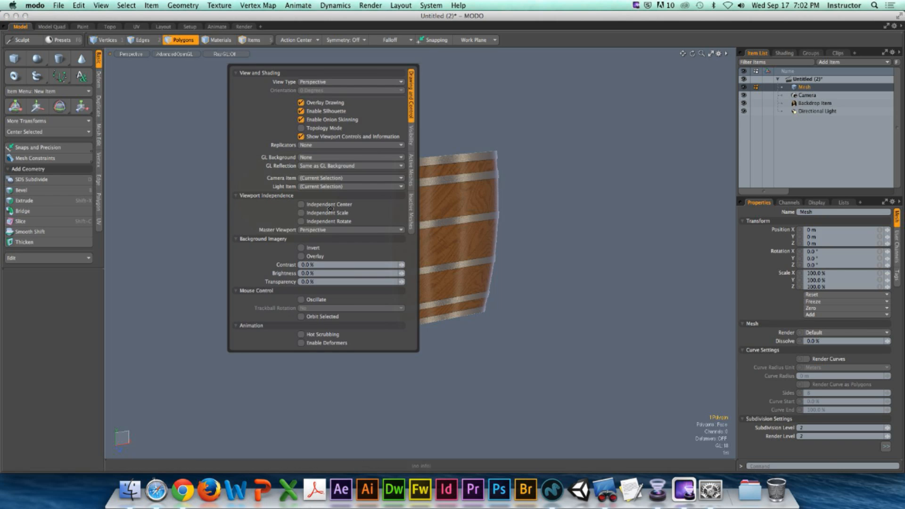
{"action": "left_click", "coordinate": [413, 142]}
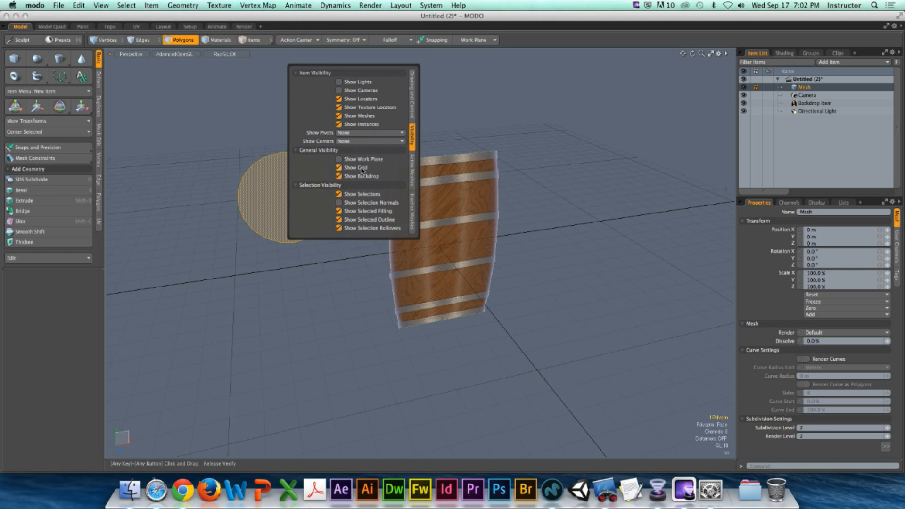
{"action": "left_click", "coordinate": [555, 235]}
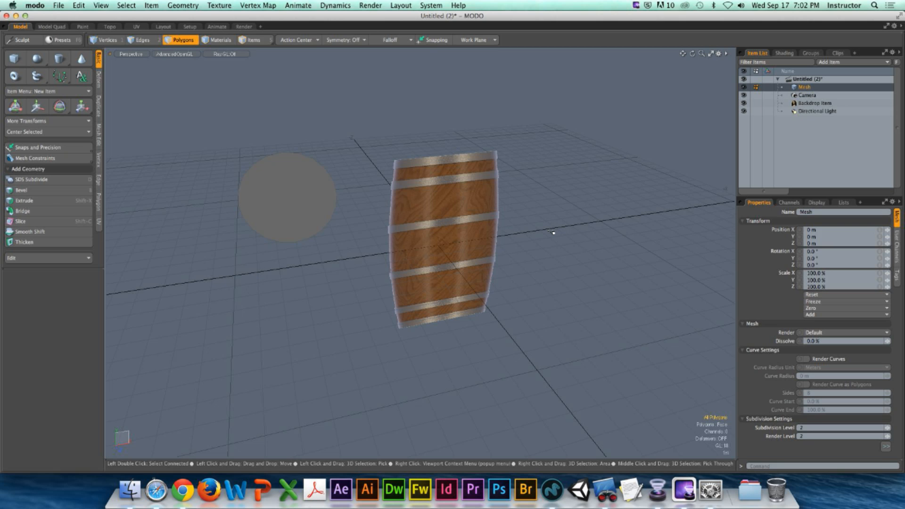
{"action": "left_click_drag", "start_coordinate": [527, 243], "coordinate": [460, 209], "text": "alt"}
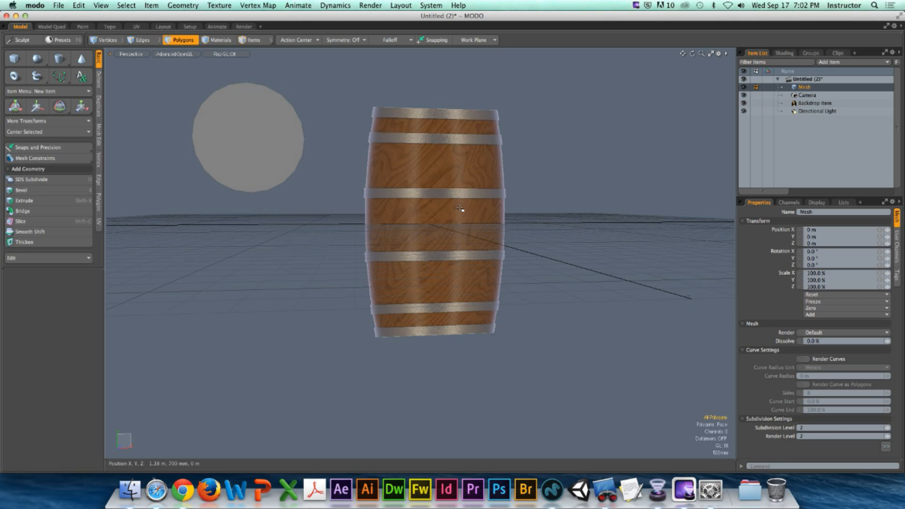
- Select the barrel backdrop item and move it up along Y to about 4.84 m, placing the barrel's base on the ground grid
{"action": "key", "text": "5"}
{"action": "left_click", "coordinate": [474, 144]}
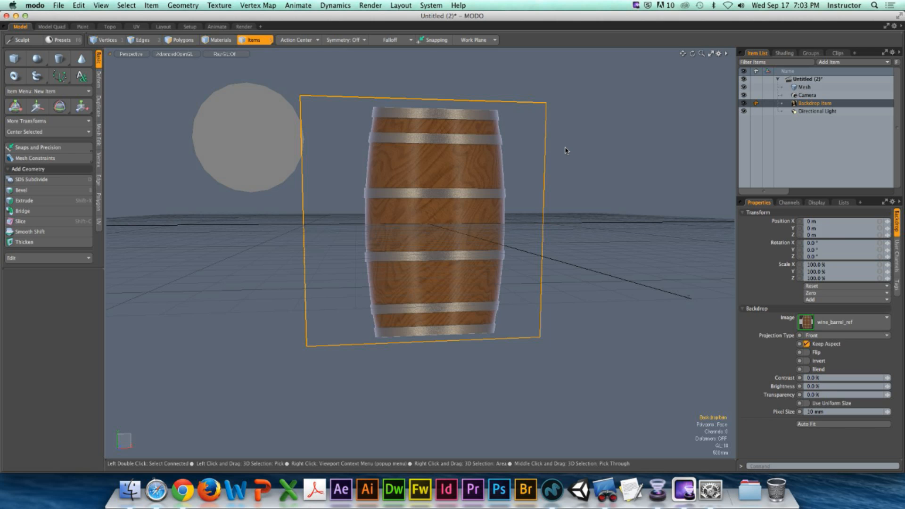
{"action": "left_click_drag", "start_coordinate": [567, 139], "coordinate": [433, 204], "text": "alt"}
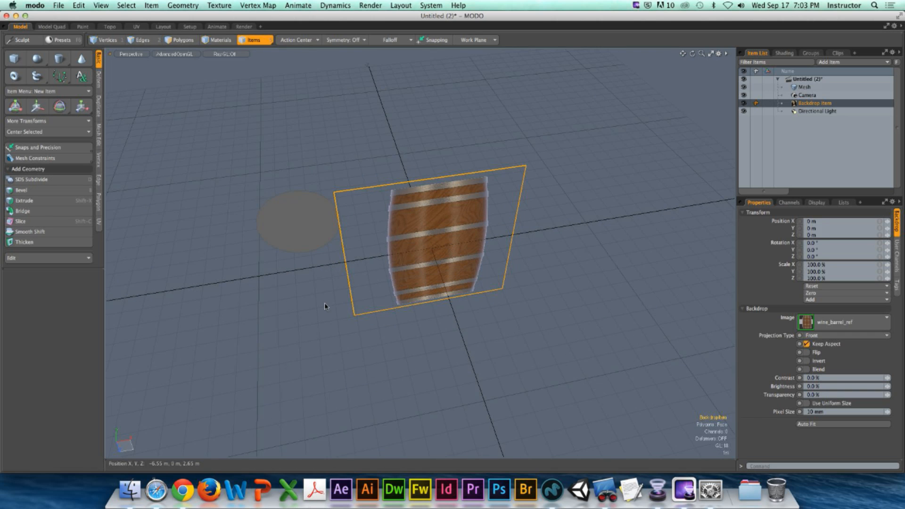
{"action": "left_click_drag", "start_coordinate": [684, 214], "coordinate": [477, 218], "text": "alt"}
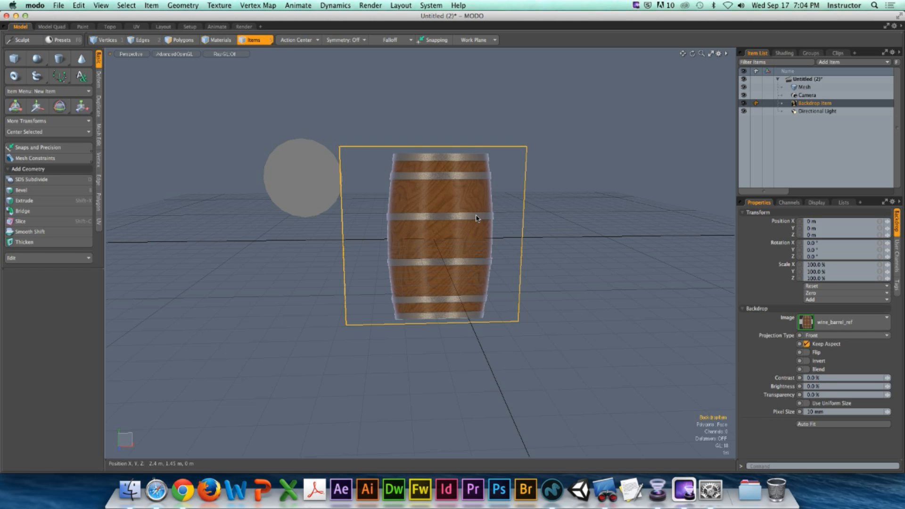
{"action": "mouse_move", "coordinate": [422, 258]}
{"action": "left_mouse_down", "text": "alt+shift"}
{"action": "mouse_move", "coordinate": [384, 246]}
{"action": "mouse_move", "coordinate": [427, 242]}
{"action": "left_mouse_up", "text": "alt+shift"}
{"action": "mouse_move", "coordinate": [427, 243]}
{"action": "left_mouse_down", "text": "alt"}
{"action": "mouse_move", "coordinate": [455, 238]}
{"action": "mouse_move", "coordinate": [428, 258]}
{"action": "mouse_move", "coordinate": [415, 252]}
{"action": "left_mouse_up", "text": "alt"}
{"action": "left_click", "coordinate": [37, 106]}
{"action": "left_click_drag", "start_coordinate": [419, 196], "coordinate": [419, 55]}
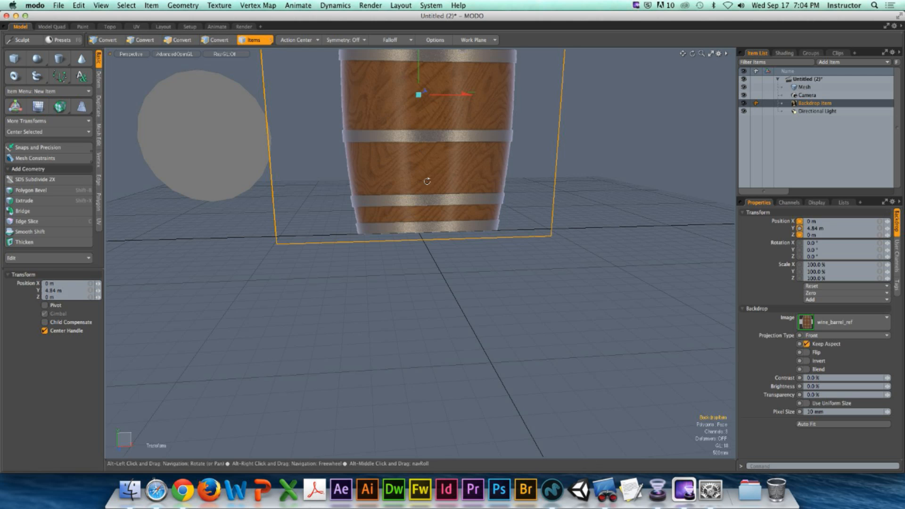
- Check the barrel base against the ground line in the front view, return to perspective and leave the move tool
{"action": "left_click_drag", "start_coordinate": [427, 181], "coordinate": [400, 168], "text": "alt"}
{"action": "key", "text": "ctrl+space"}
{"action": "left_click", "coordinate": [501, 250]}
{"action": "left_click_drag", "start_coordinate": [473, 247], "coordinate": [427, 287], "text": "alt"}
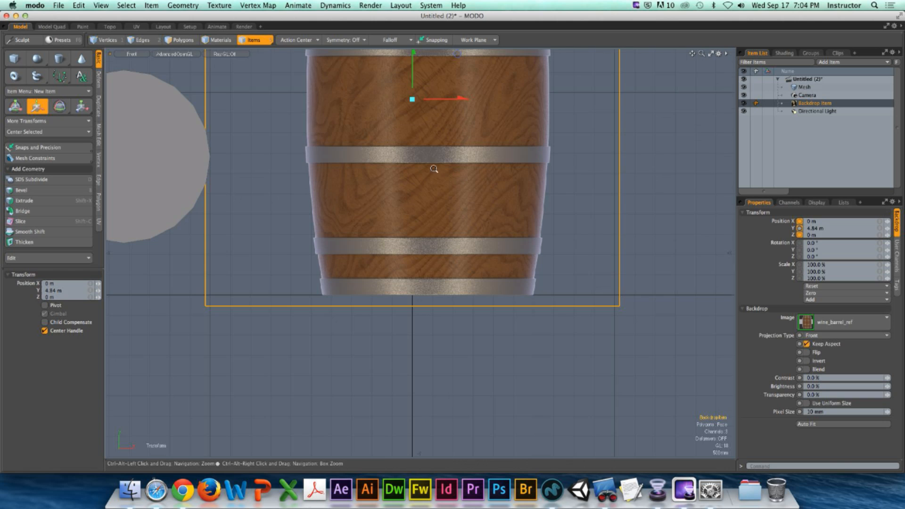
{"action": "left_click_drag", "start_coordinate": [435, 169], "coordinate": [414, 170], "text": "ctrl+alt"}
{"action": "left_click_drag", "start_coordinate": [414, 170], "coordinate": [412, 340], "text": "alt"}
{"action": "key", "text": "ctrl+space"}
{"action": "left_click", "coordinate": [477, 265]}
{"action": "left_click_drag", "start_coordinate": [477, 265], "coordinate": [428, 281], "text": "alt"}
{"action": "key", "text": "space"}
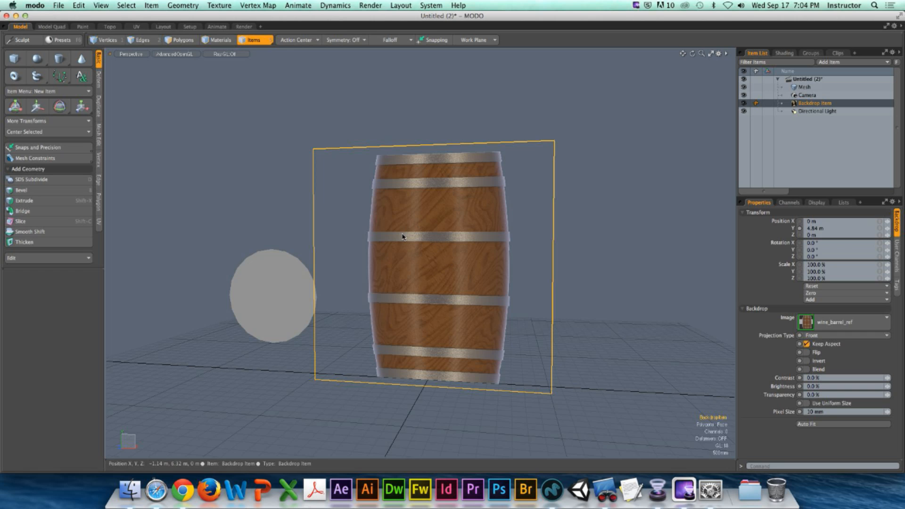
- Switch to polygon selection and select the face of the disc beside the barrel
{"action": "key", "text": "3"}
{"action": "left_click", "coordinate": [254, 313]}
{"action": "left_click_drag", "start_coordinate": [255, 313], "coordinate": [311, 297], "text": "alt"}
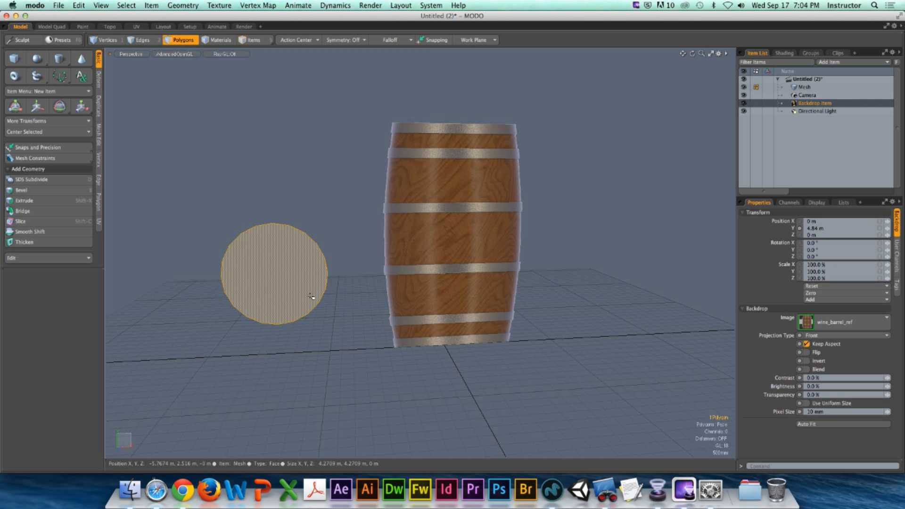
{"action": "left_click_drag", "start_coordinate": [461, 247], "coordinate": [367, 245], "text": "alt"}
{"action": "key", "text": "w"}
{"action": "left_click_drag", "start_coordinate": [366, 245], "coordinate": [386, 189], "text": "alt+shift"}
{"action": "key", "text": "q"}
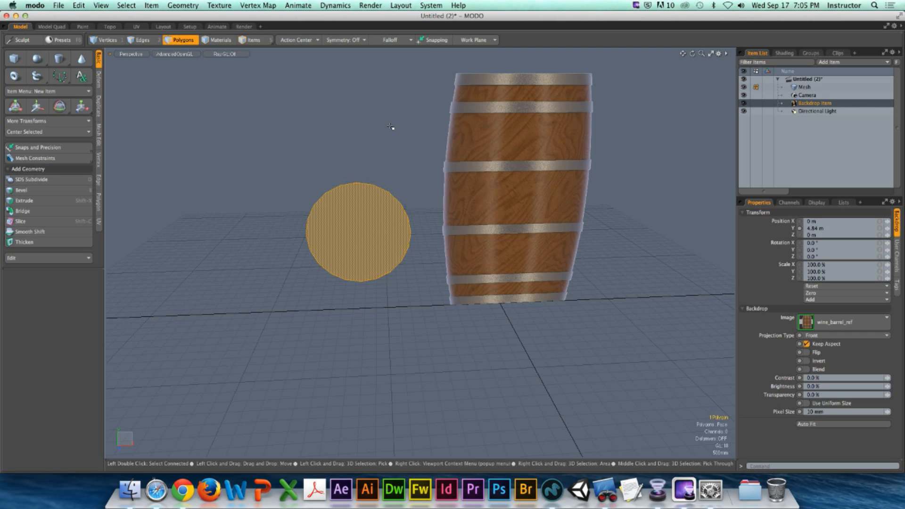
- Rotate the selected disc face 90° around X so it lies flat
{"action": "key", "text": "e"}
{"action": "left_click_drag", "start_coordinate": [391, 127], "coordinate": [431, 263], "text": "alt"}
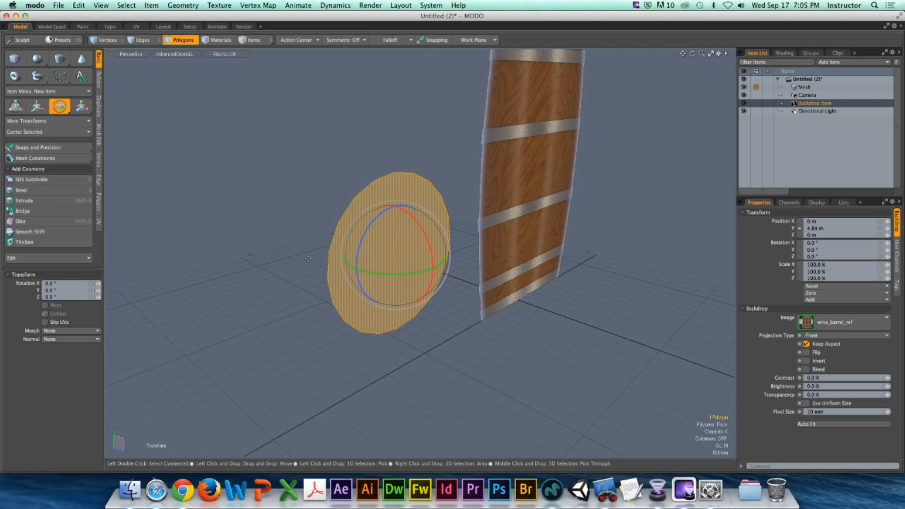
{"action": "left_click", "coordinate": [51, 284]}
{"action": "type", "text": "90"}
{"action": "key", "text": "Return"}
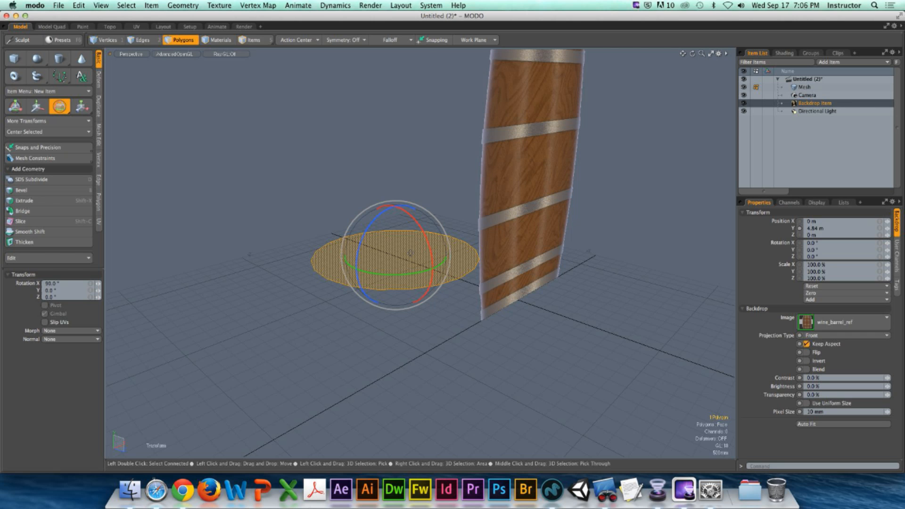
{"action": "scroll", "coordinate": [410, 253], "scroll_direction": "down", "scroll_amount": 5}
{"action": "left_click_drag", "start_coordinate": [391, 262], "coordinate": [427, 292], "text": "alt+shift"}
{"action": "scroll", "coordinate": [389, 273], "scroll_direction": "up", "scroll_amount": 5}
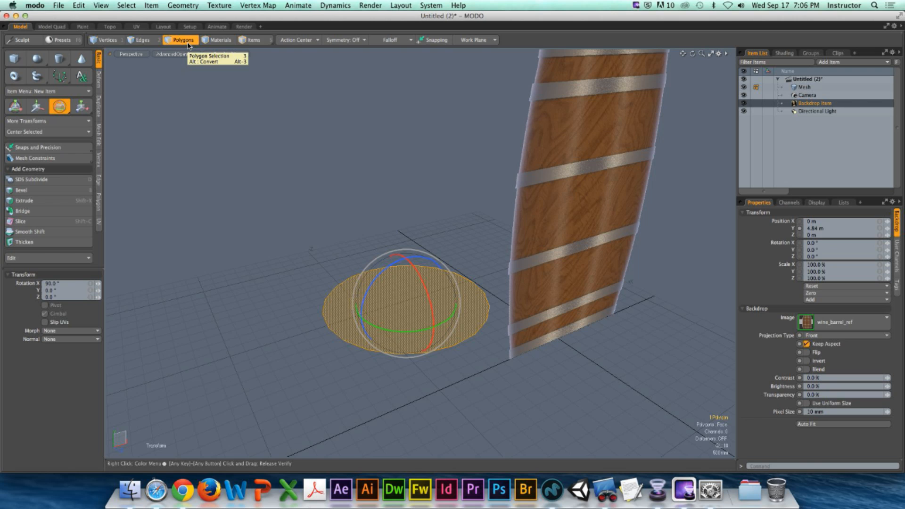
{"action": "key", "text": "ctrl"}
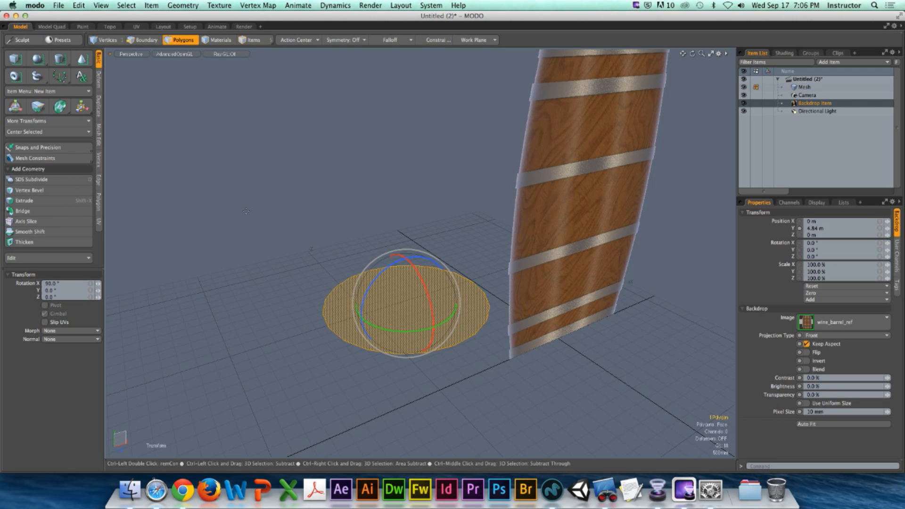
- Set the disc face's X rotation to -90° so it lies flat facing up, finish the rotation and reselect the face
{"action": "key", "text": "e"}
{"action": "left_click_drag", "start_coordinate": [430, 305], "coordinate": [324, 258]}
{"action": "left_click", "coordinate": [71, 282]}
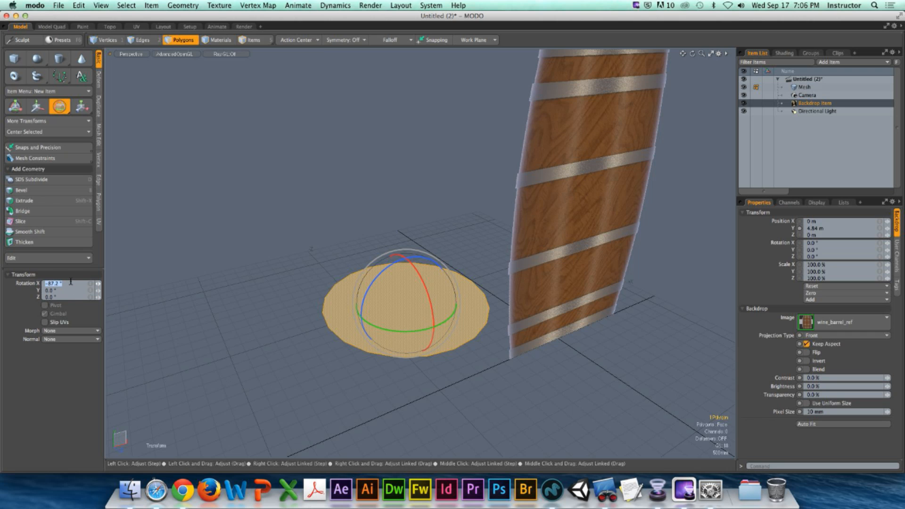
{"action": "type", "text": "-90"}
{"action": "key", "text": "Return"}
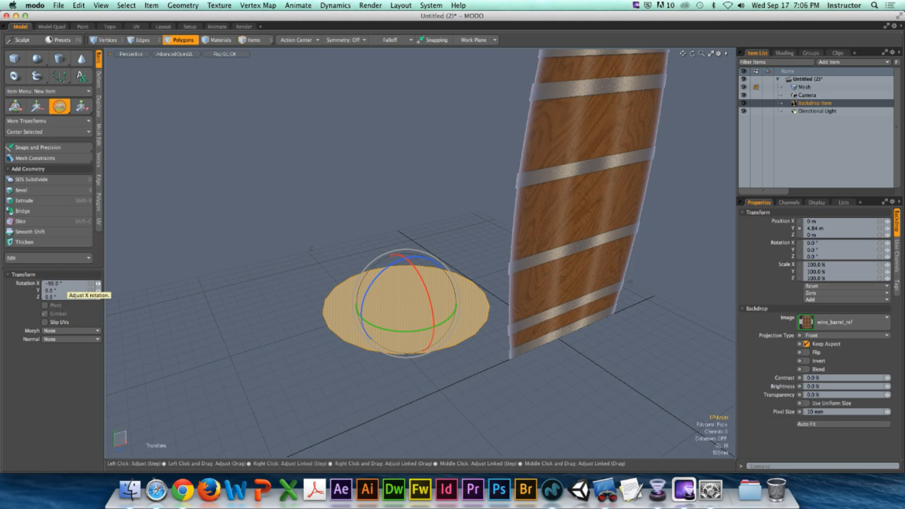
{"action": "key", "text": "q"}
{"action": "left_click", "coordinate": [275, 239]}
{"action": "left_click_drag", "start_coordinate": [371, 289], "coordinate": [352, 340], "text": "alt"}
{"action": "left_click", "coordinate": [360, 295]}
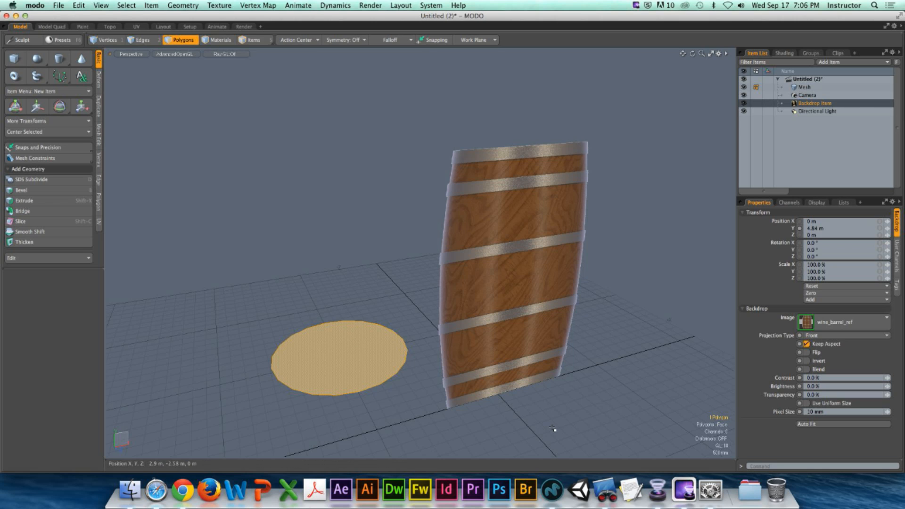
- Switch to Remote Desktop, list the CM110 computers and take control of the Student 7 computer
{"action": "left_click", "coordinate": [603, 490]}
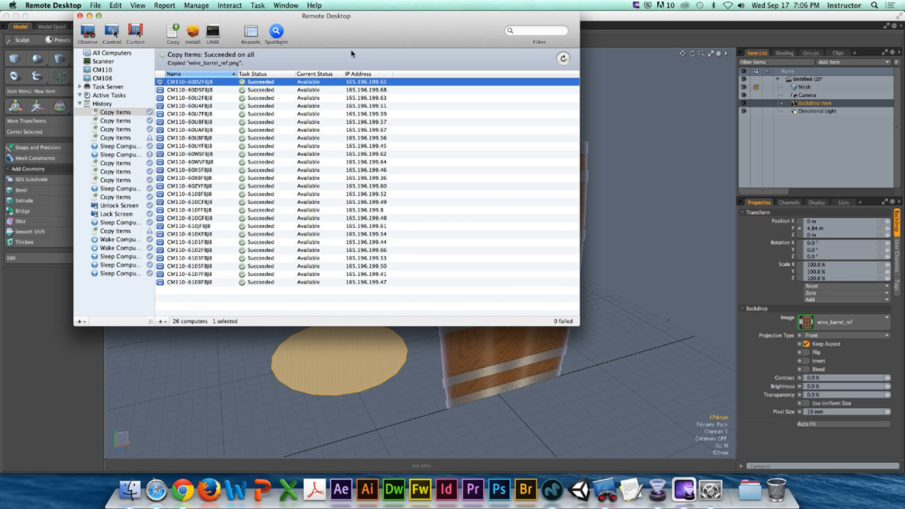
{"action": "left_click", "coordinate": [109, 72]}
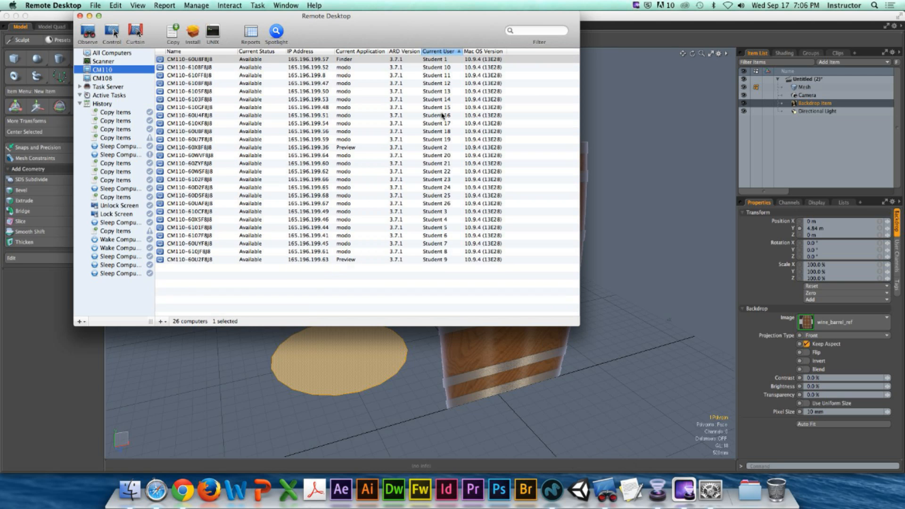
{"action": "left_click", "coordinate": [445, 243]}
{"action": "left_click", "coordinate": [112, 31]}
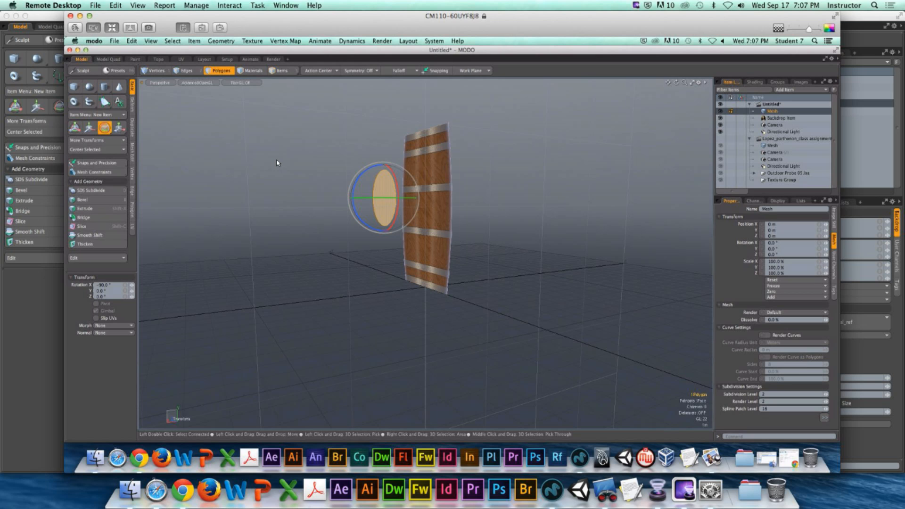
- Set the Z rotation of the student's selected disc to 90°, inspect the disc from above and close the remote session
{"action": "left_click", "coordinate": [100, 297]}
{"action": "type", "text": "90"}
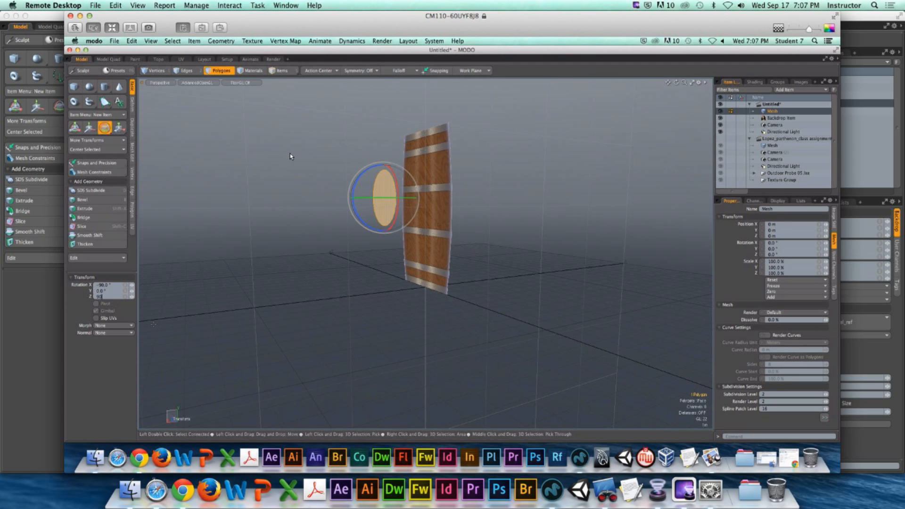
{"action": "key", "text": "Return"}
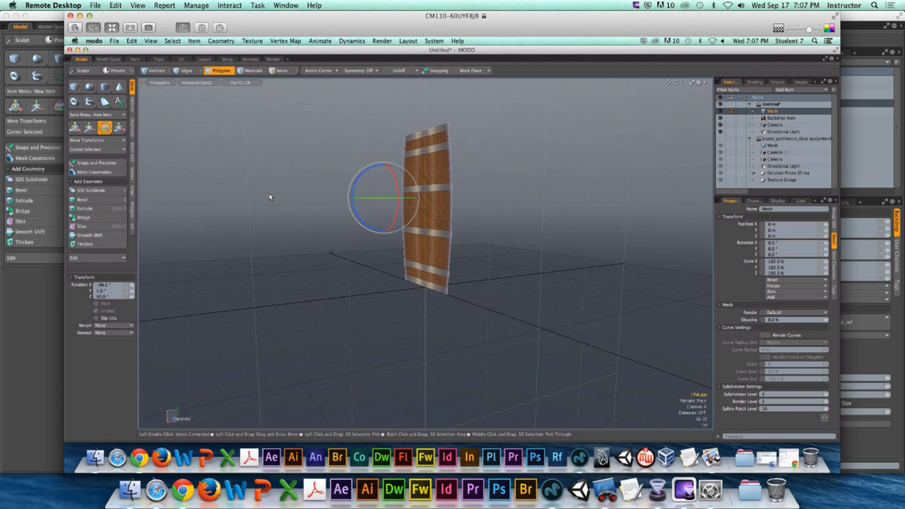
{"action": "left_click_drag", "start_coordinate": [260, 204], "coordinate": [329, 333], "text": "alt"}
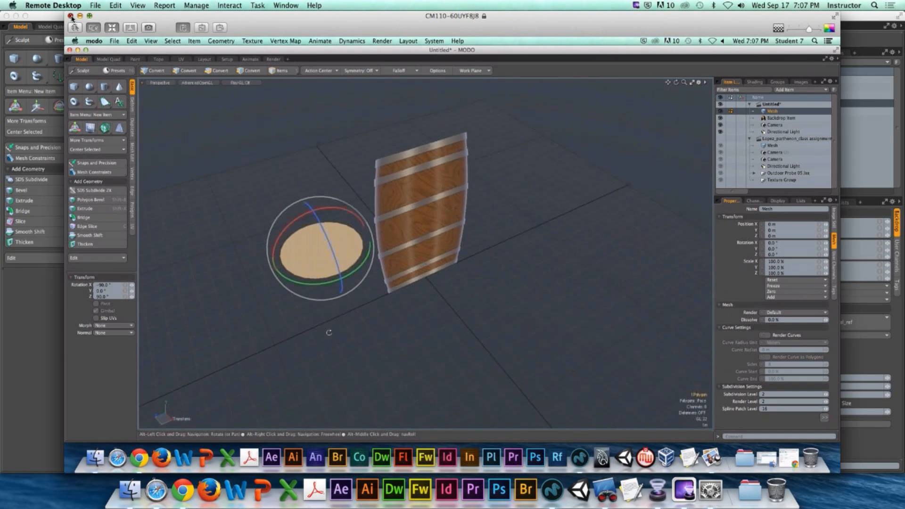
{"action": "left_click", "coordinate": [71, 16]}
- Back in MODO, delete the disc face, area-select its empty spot to check for a duplicate polygon, and restore the disc
{"action": "left_click", "coordinate": [421, 384]}
{"action": "left_click_drag", "start_coordinate": [388, 335], "coordinate": [425, 301], "text": "alt"}
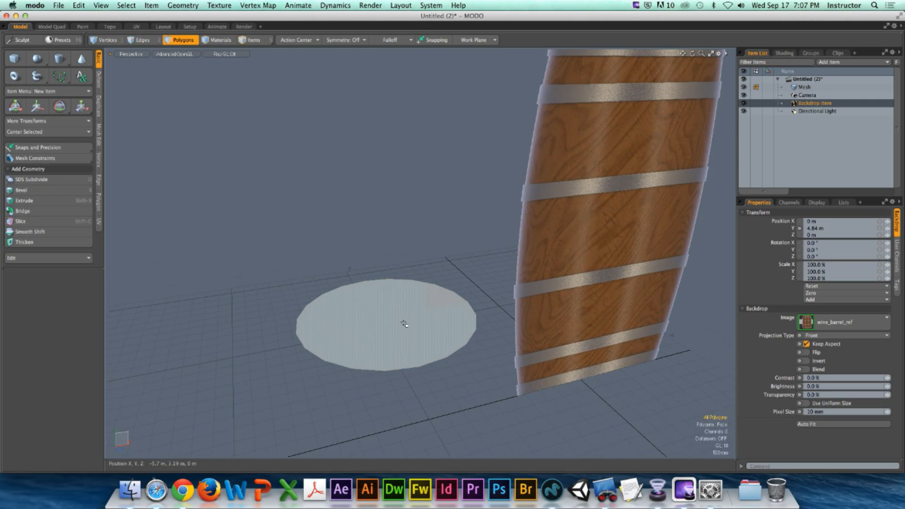
{"action": "left_click", "coordinate": [412, 343]}
{"action": "key", "text": "Delete"}
{"action": "left_click_drag", "start_coordinate": [469, 251], "coordinate": [421, 257], "text": "alt"}
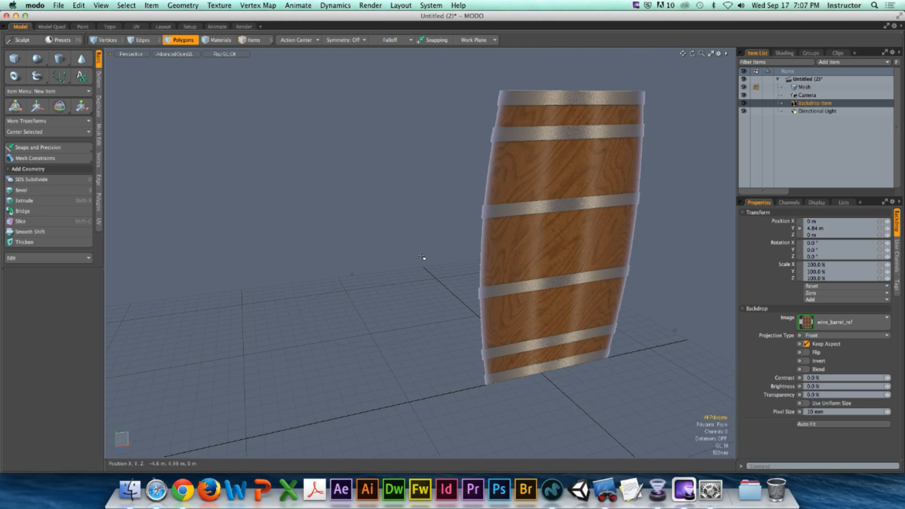
{"action": "middle_click_drag", "start_coordinate": [224, 252], "coordinate": [488, 421]}
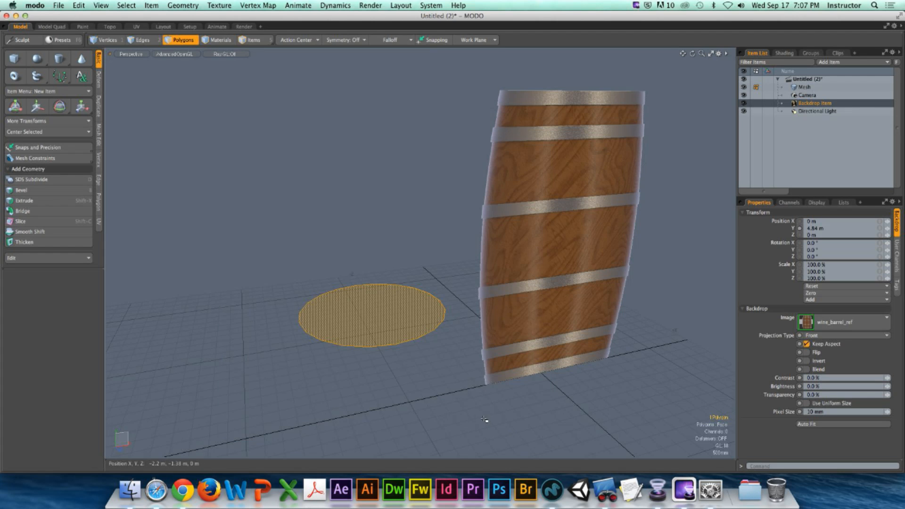
{"action": "left_click_drag", "start_coordinate": [361, 214], "coordinate": [361, 193], "text": "alt+shift"}
{"action": "left_click", "coordinate": [361, 194]}
- Select the disc face and turn on Show Selection Normals in the viewport's visibility options to check its direction
{"action": "scroll", "coordinate": [374, 291], "scroll_direction": "up", "scroll_amount": 3}
{"action": "left_click_drag", "start_coordinate": [375, 292], "coordinate": [402, 298], "text": "alt+shift"}
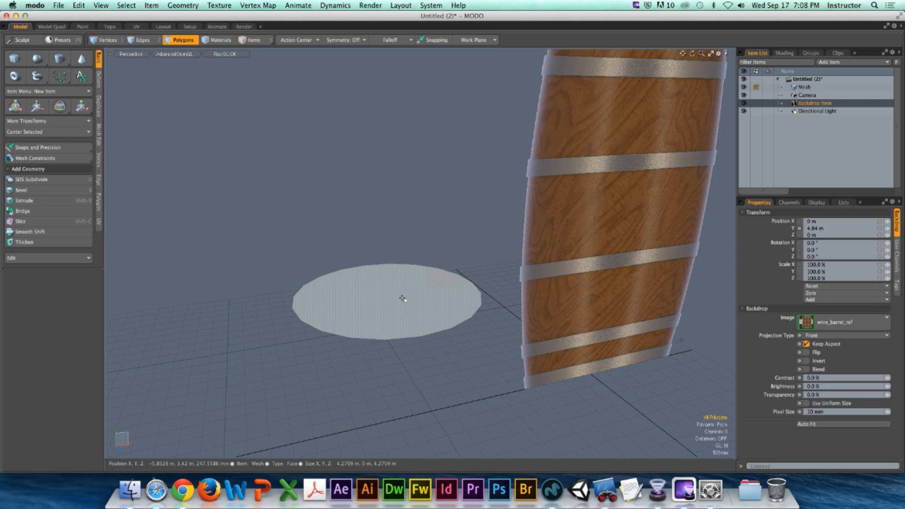
{"action": "left_click", "coordinate": [441, 329]}
{"action": "key", "text": "o"}
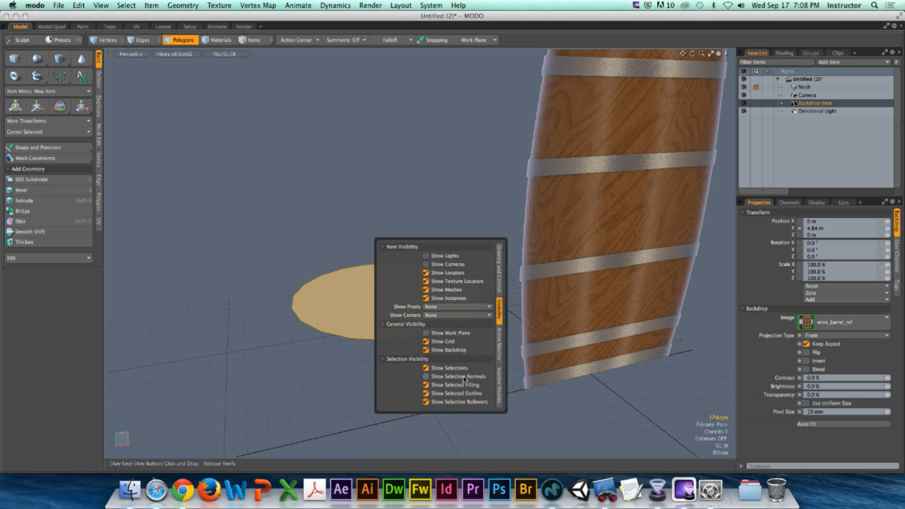
{"action": "left_click", "coordinate": [532, 391]}
{"action": "left_click", "coordinate": [428, 303]}
{"action": "left_click_drag", "start_coordinate": [429, 303], "coordinate": [424, 333], "text": "alt"}
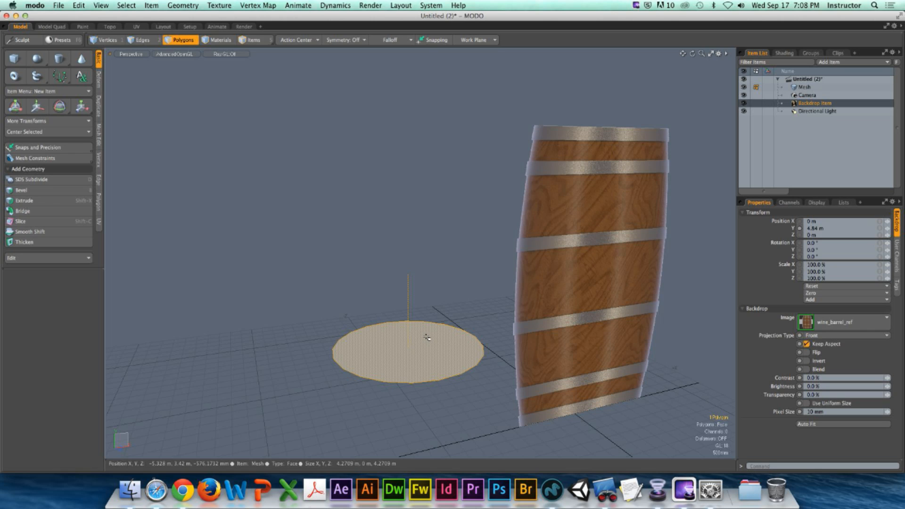
- Turn off Show Selection Normals in the viewport's visibility options and clear the polygon selection
{"action": "key", "text": "o"}
{"action": "left_click", "coordinate": [453, 387]}
{"action": "left_click", "coordinate": [502, 305]}
{"action": "left_click_drag", "start_coordinate": [489, 309], "coordinate": [471, 314], "text": "ctrl+alt"}
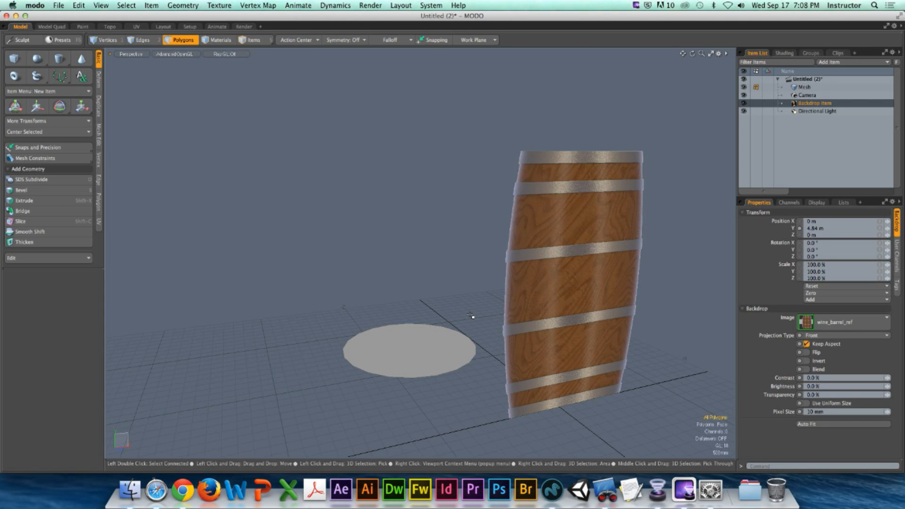
- Repeat the duplicate check by deleting the disc face and area-selecting its spot, and restore the disc with nothing selected
{"action": "left_click_drag", "start_coordinate": [435, 303], "coordinate": [402, 348], "text": "alt"}
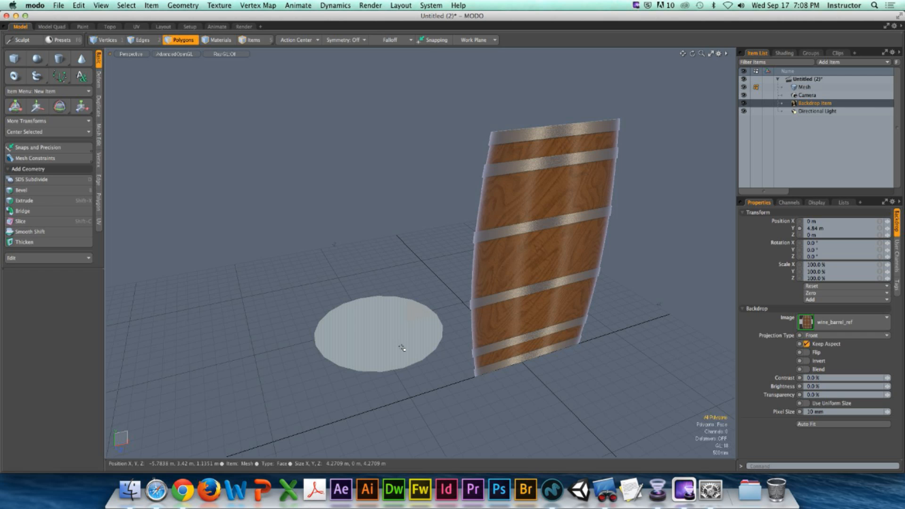
{"action": "left_click", "coordinate": [394, 343]}
{"action": "left_click_drag", "start_coordinate": [388, 337], "coordinate": [386, 314], "text": "alt+shift"}
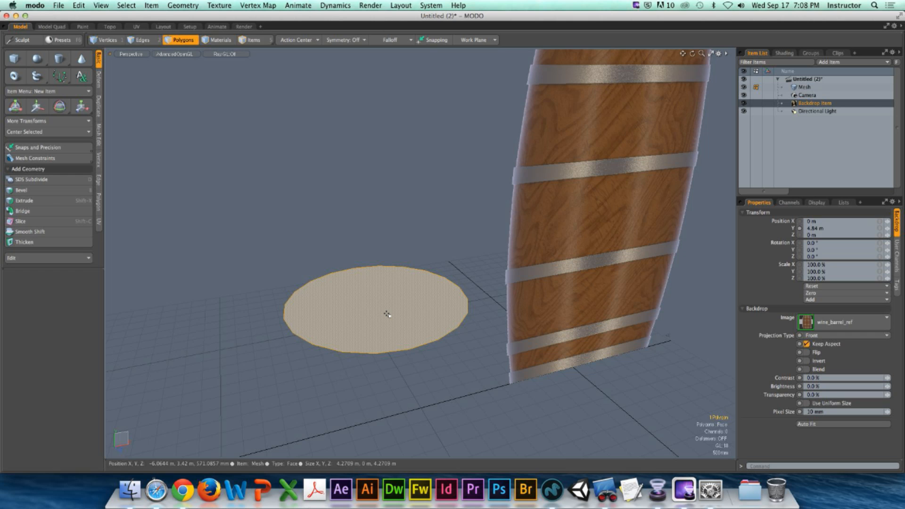
{"action": "key", "text": "Delete"}
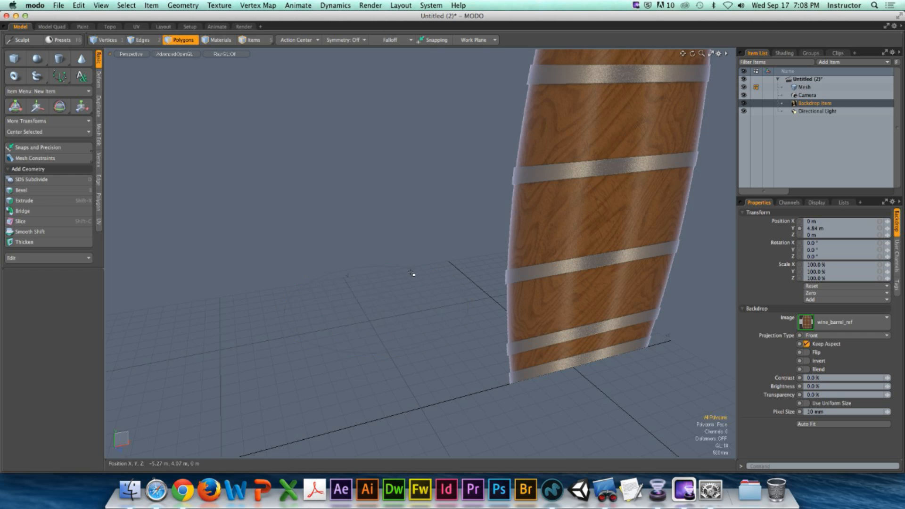
{"action": "mouse_move", "coordinate": [418, 277]}
{"action": "left_mouse_down", "text": "alt"}
{"action": "mouse_move", "coordinate": [409, 194]}
{"action": "mouse_move", "coordinate": [405, 277]}
{"action": "left_mouse_up", "text": "alt"}
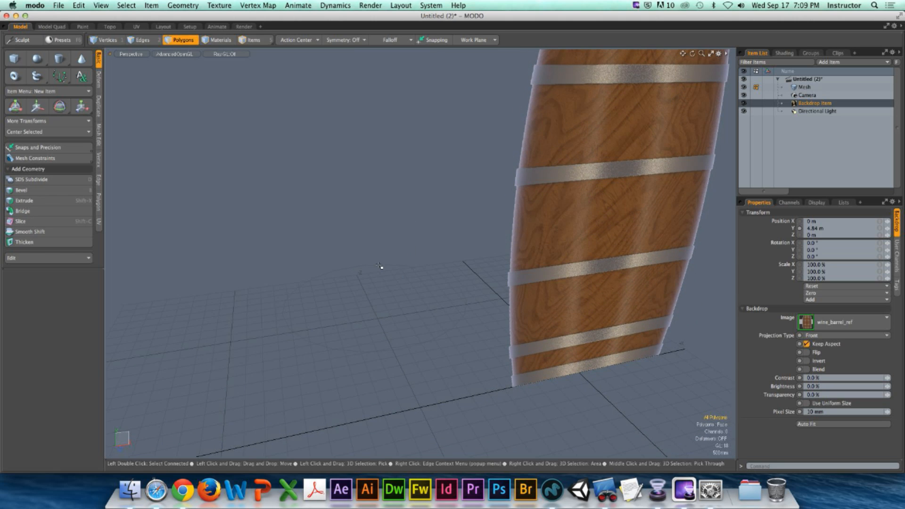
{"action": "left_click_drag", "start_coordinate": [260, 218], "coordinate": [407, 341]}
{"action": "right_click_drag", "start_coordinate": [406, 341], "coordinate": [517, 407]}
{"action": "scroll", "coordinate": [517, 405], "scroll_direction": "up", "scroll_amount": 2}
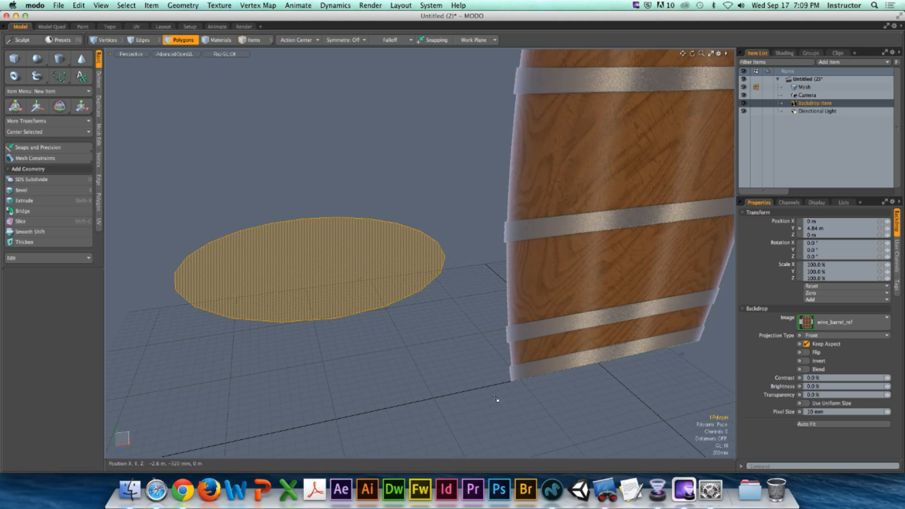
{"action": "left_click", "coordinate": [460, 384]}
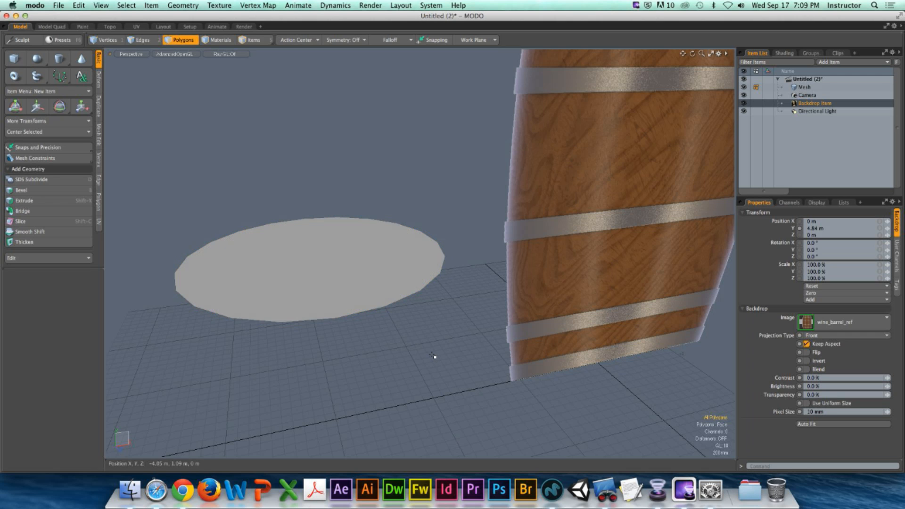
{"action": "left_click_drag", "start_coordinate": [395, 302], "coordinate": [430, 330], "text": "alt+shift"}
{"action": "scroll", "coordinate": [375, 350], "scroll_direction": "down", "scroll_amount": 3}
{"action": "scroll", "coordinate": [375, 349], "scroll_direction": "down", "scroll_amount": 4}
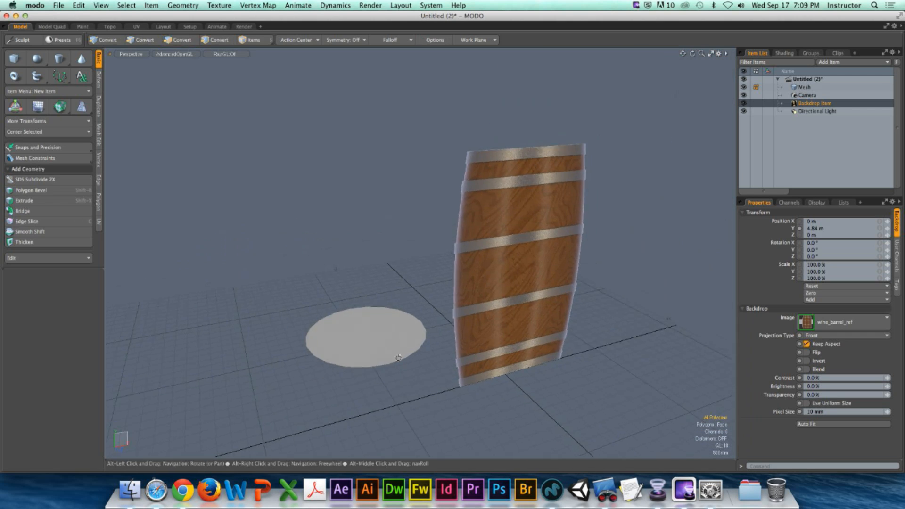
- Select the disc face beside the barrel backdrop in the perspective view
{"action": "left_click", "coordinate": [372, 326]}
{"action": "left_click_drag", "start_coordinate": [459, 343], "coordinate": [339, 314], "text": "alt+shift"}
{"action": "left_click_drag", "start_coordinate": [339, 314], "coordinate": [340, 293], "text": "alt"}
{"action": "left_click", "coordinate": [196, 255]}
{"action": "left_click", "coordinate": [248, 306]}
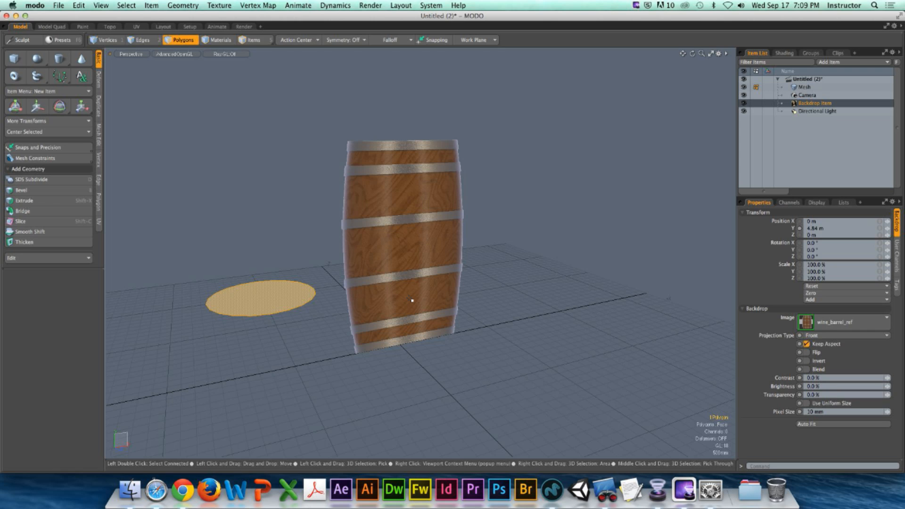
- Try to move the disc face along X toward the barrel, and undo the move
{"action": "key", "text": "w"}
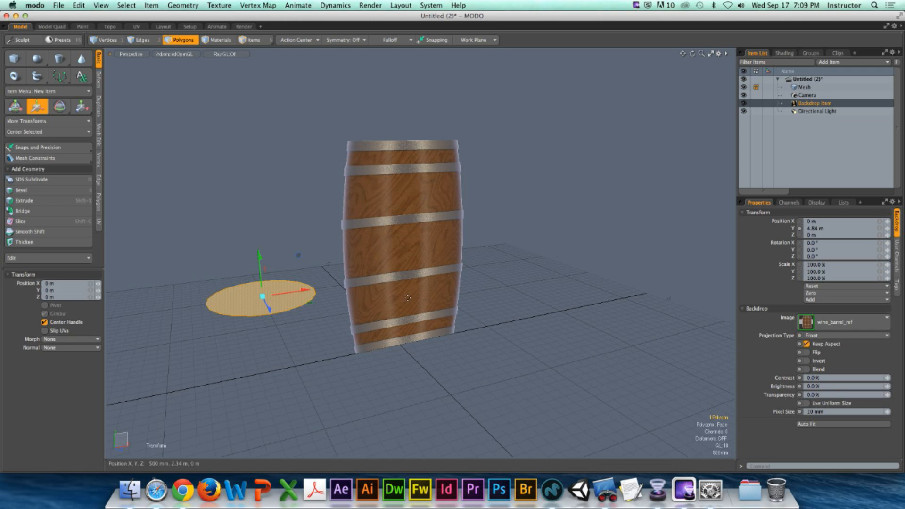
{"action": "left_click_drag", "start_coordinate": [297, 293], "coordinate": [444, 271]}
{"action": "key", "text": "super+z"}
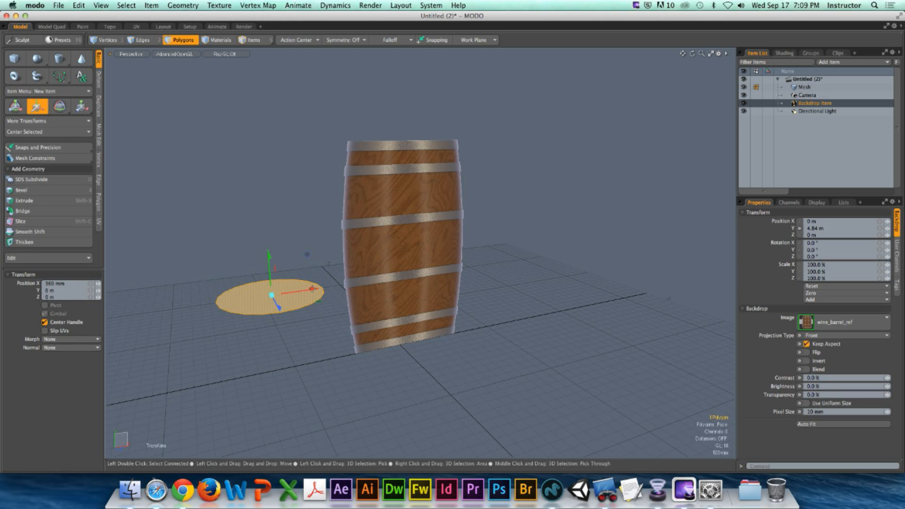
{"action": "key", "text": "space"}
- Center the selected disc face at the origin on all axes
{"action": "key", "text": "ctrl"}
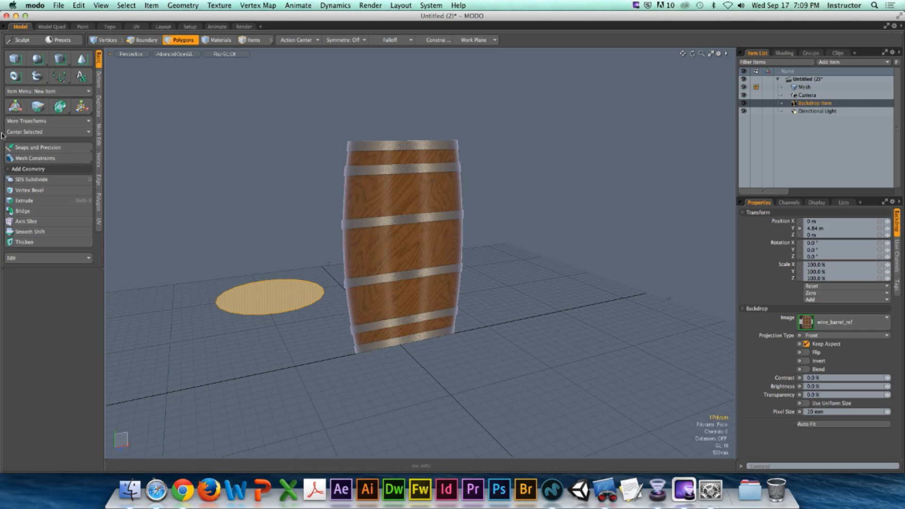
{"action": "left_click", "coordinate": [20, 134], "text": "ctrl"}
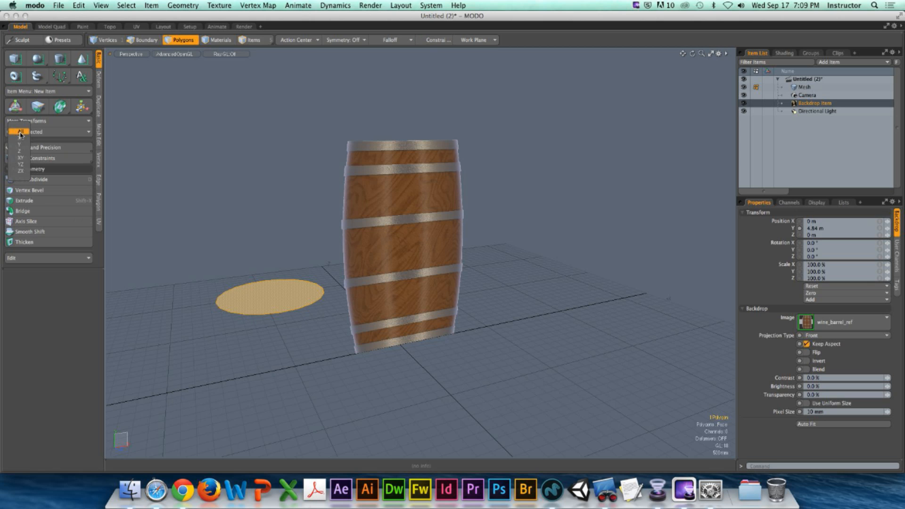
{"action": "left_click", "coordinate": [20, 133]}
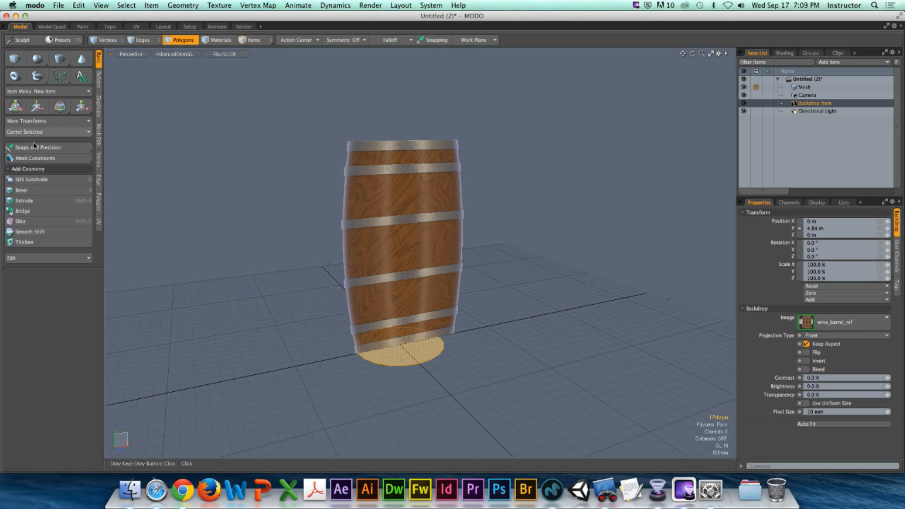
- Switch to the front view and compare the disc's alignment with the barrel's base
{"action": "mouse_move", "coordinate": [348, 297]}
{"action": "left_mouse_down", "text": "alt"}
{"action": "mouse_move", "coordinate": [392, 302]}
{"action": "mouse_move", "coordinate": [381, 249]}
{"action": "mouse_move", "coordinate": [356, 291]}
{"action": "left_mouse_up", "text": "alt"}
{"action": "key", "text": "ctrl+space"}
{"action": "left_click", "coordinate": [460, 388]}
{"action": "left_click_drag", "start_coordinate": [459, 384], "coordinate": [402, 342], "text": "alt+shift"}
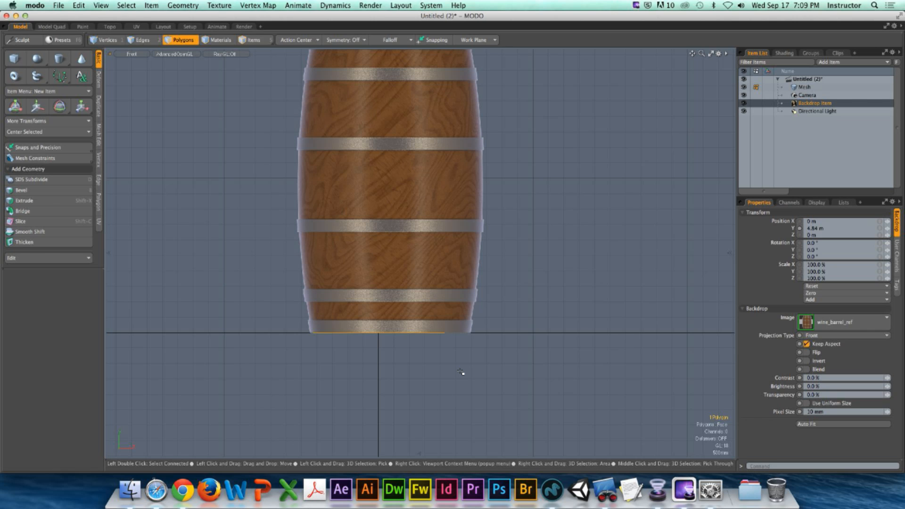
{"action": "right_click_drag", "start_coordinate": [273, 274], "coordinate": [540, 403]}
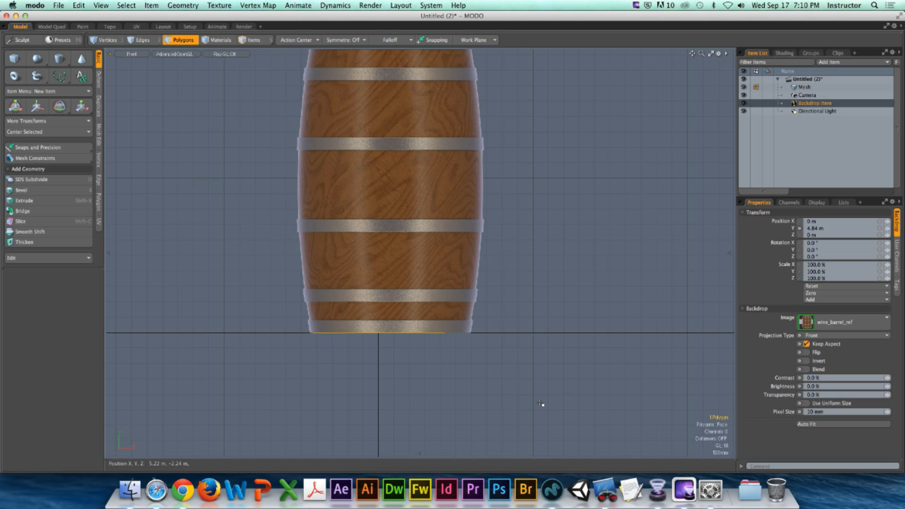
{"action": "left_click_drag", "start_coordinate": [499, 320], "coordinate": [517, 369], "text": "alt+shift"}
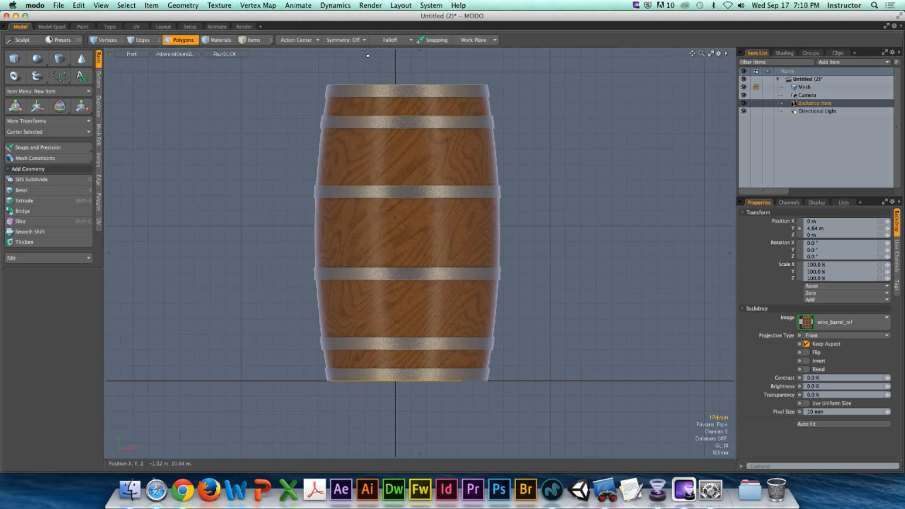
- In item mode, set the barrel backdrop's transparency to 70%
{"action": "left_click", "coordinate": [254, 39]}
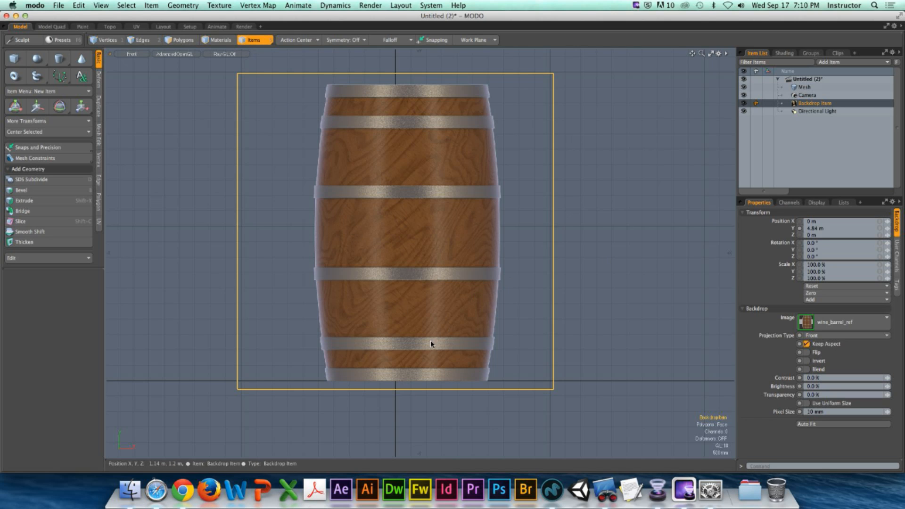
{"action": "left_click_drag", "start_coordinate": [444, 324], "coordinate": [458, 353], "text": "alt+shift"}
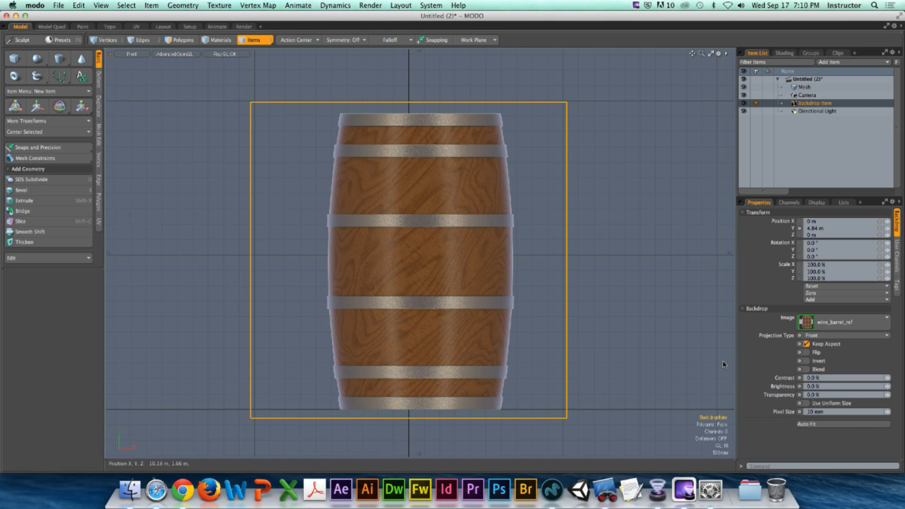
{"action": "key", "text": "ctrl"}
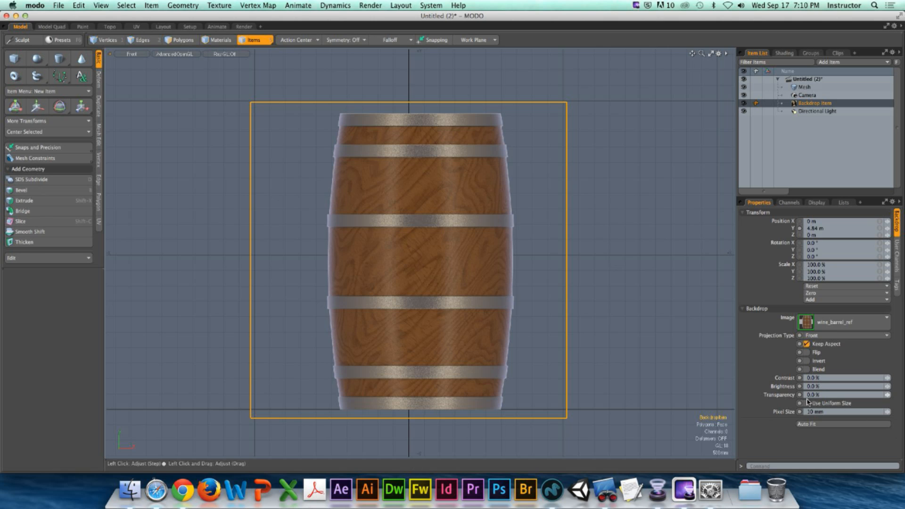
{"action": "type", "text": "70"}
{"action": "key", "text": "Return"}
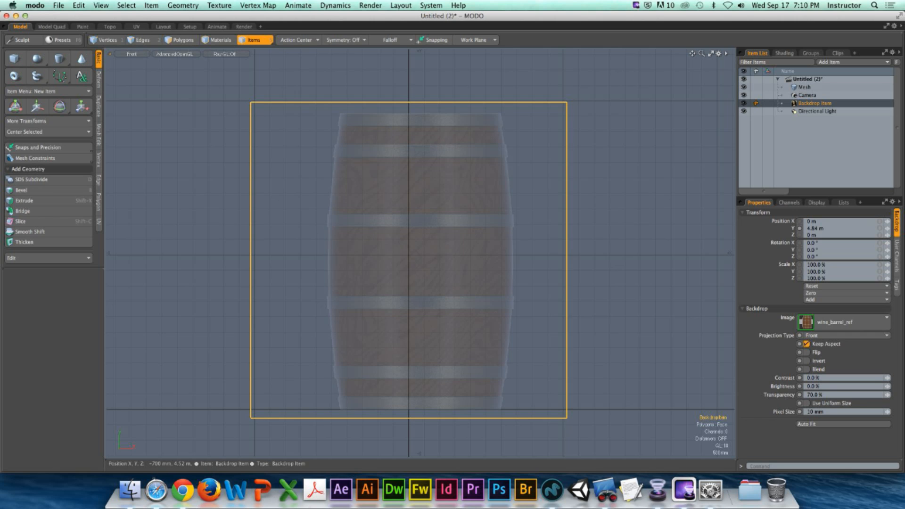
- Move the backdrop along X to about -240 mm and select the mesh item to compare their alignment
{"action": "key", "text": "w"}
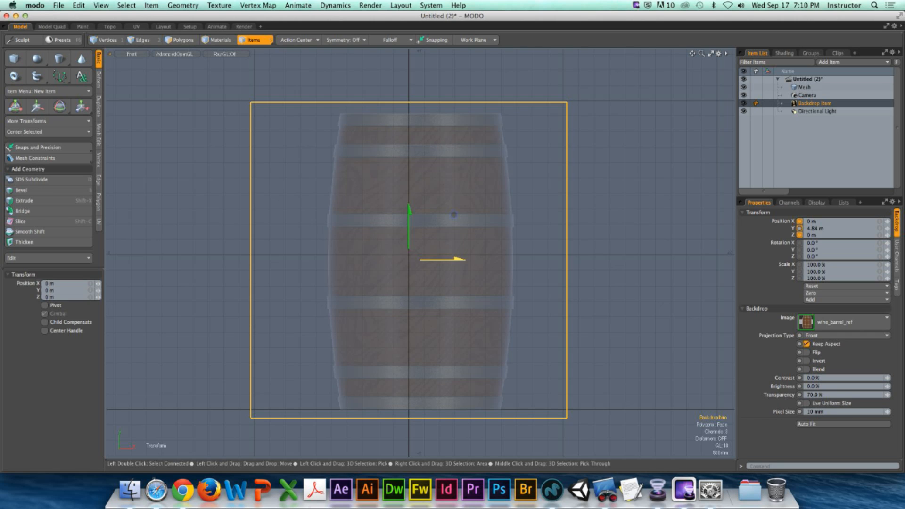
{"action": "mouse_move", "coordinate": [459, 259]}
{"action": "left_mouse_down"}
{"action": "mouse_move", "coordinate": [430, 259]}
{"action": "mouse_move", "coordinate": [450, 260]}
{"action": "left_mouse_up"}
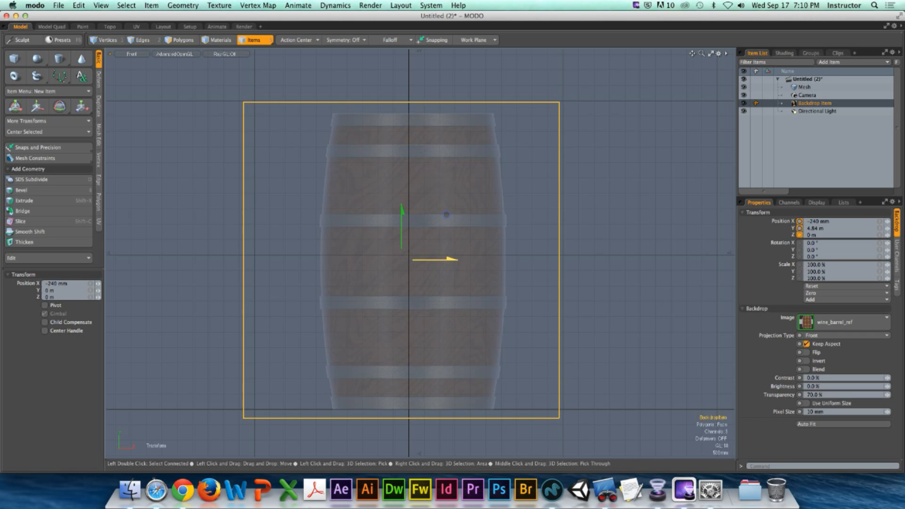
{"action": "key", "text": "Escape"}
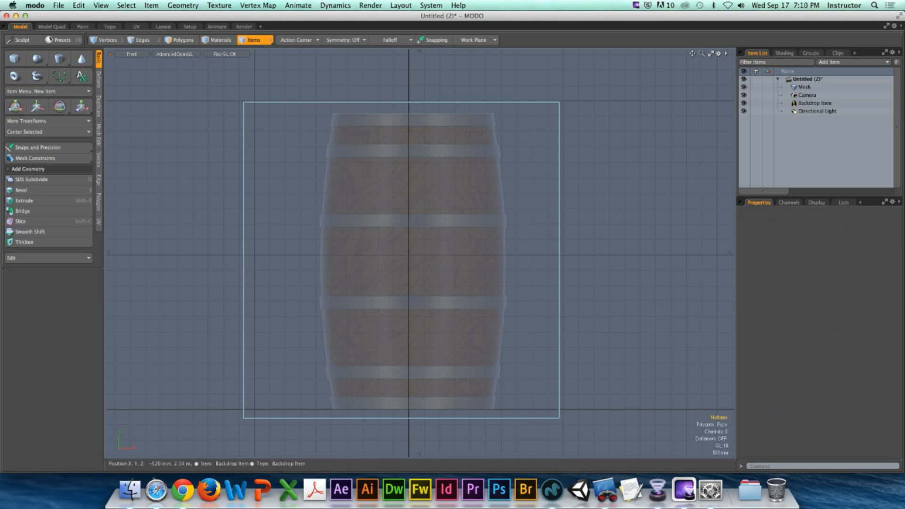
{"action": "left_click", "coordinate": [805, 87]}
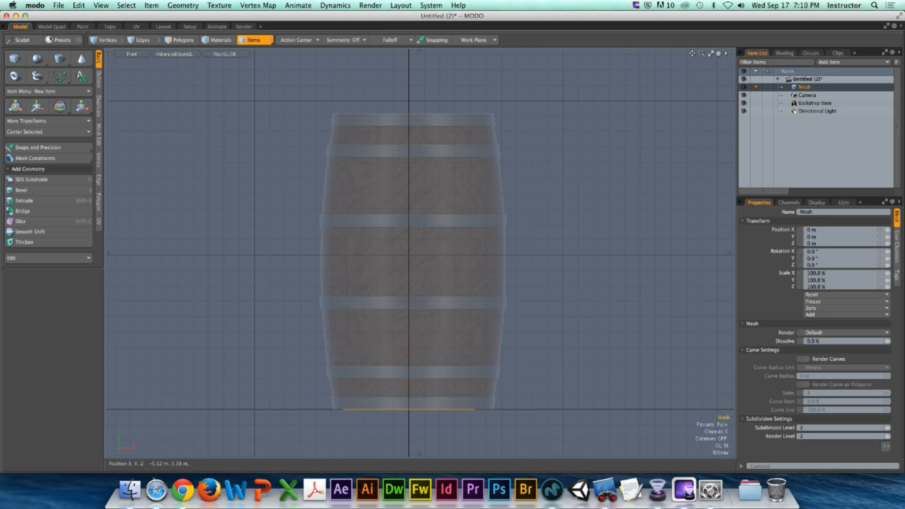
- Reselect the backdrop, shift it further along X to about -340 mm, and clear the selection
{"action": "left_click", "coordinate": [528, 325]}
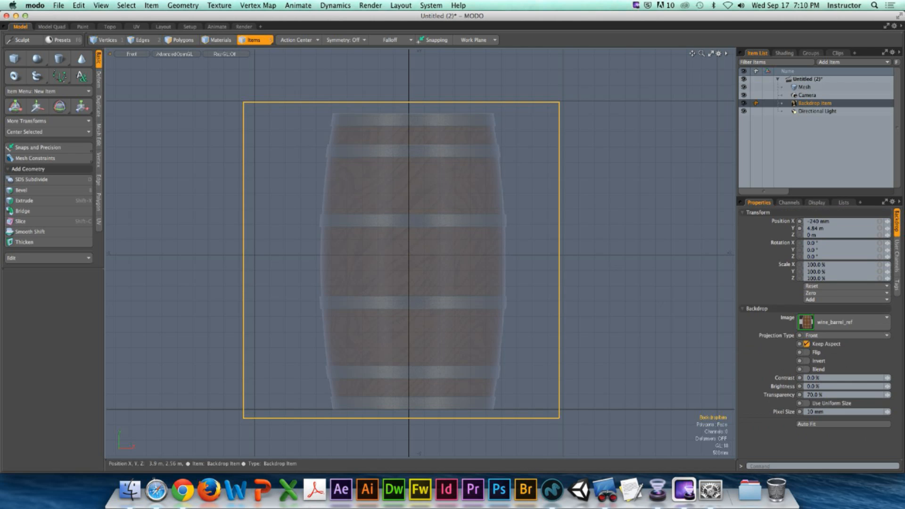
{"action": "key", "text": "w"}
{"action": "left_click_drag", "start_coordinate": [452, 259], "coordinate": [448, 259]}
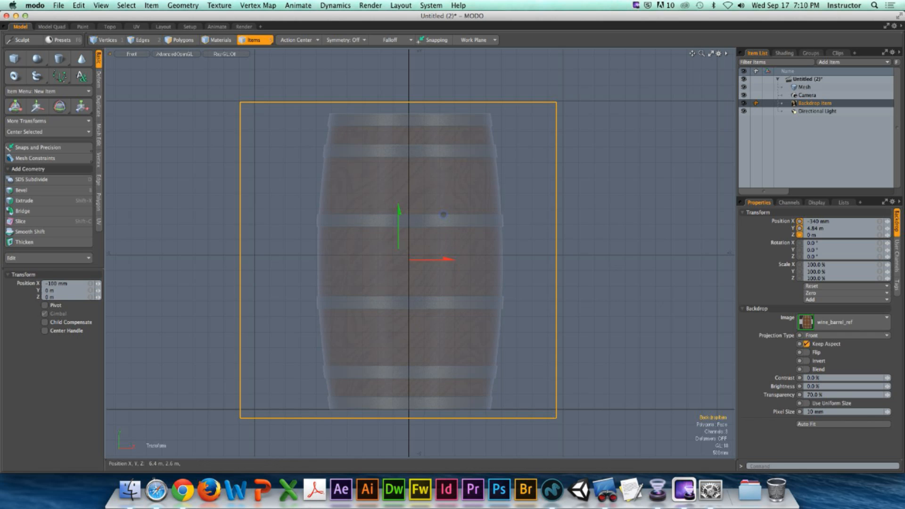
{"action": "key", "text": "q"}
{"action": "left_click", "coordinate": [583, 324]}
- Area-select the disc polygon in the front view and compare its width with the barrel's base up close
{"action": "key", "text": "3"}
{"action": "mouse_move", "coordinate": [202, 342]}
{"action": "right_mouse_down"}
{"action": "mouse_move", "coordinate": [481, 424]}
{"action": "mouse_move", "coordinate": [540, 424]}
{"action": "right_mouse_up"}
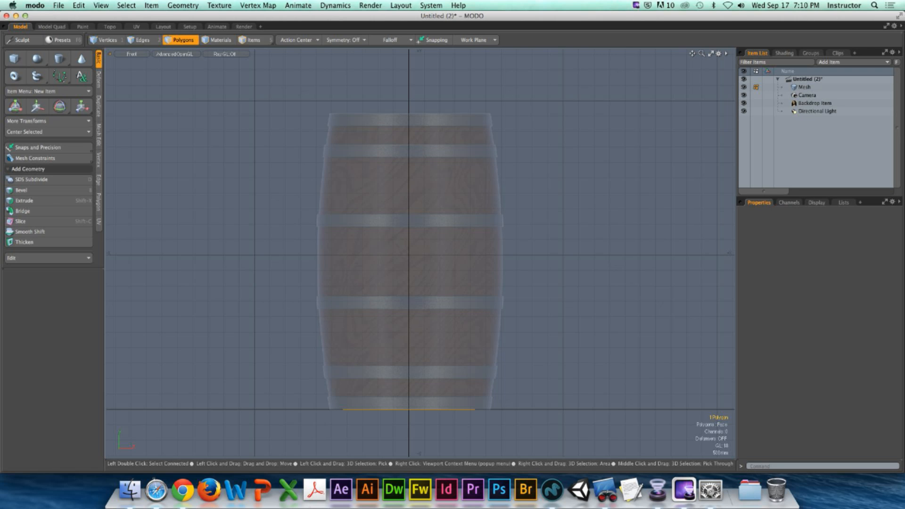
{"action": "scroll", "coordinate": [453, 411], "scroll_direction": "down", "scroll_amount": 3}
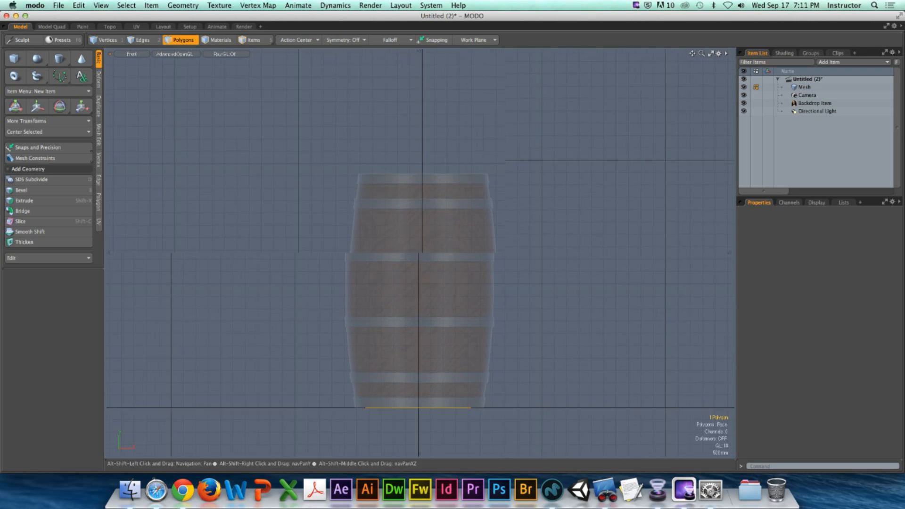
{"action": "left_click_drag", "start_coordinate": [453, 412], "coordinate": [451, 365], "text": "alt+shift"}
{"action": "scroll", "coordinate": [417, 366], "scroll_direction": "up", "scroll_amount": 6}
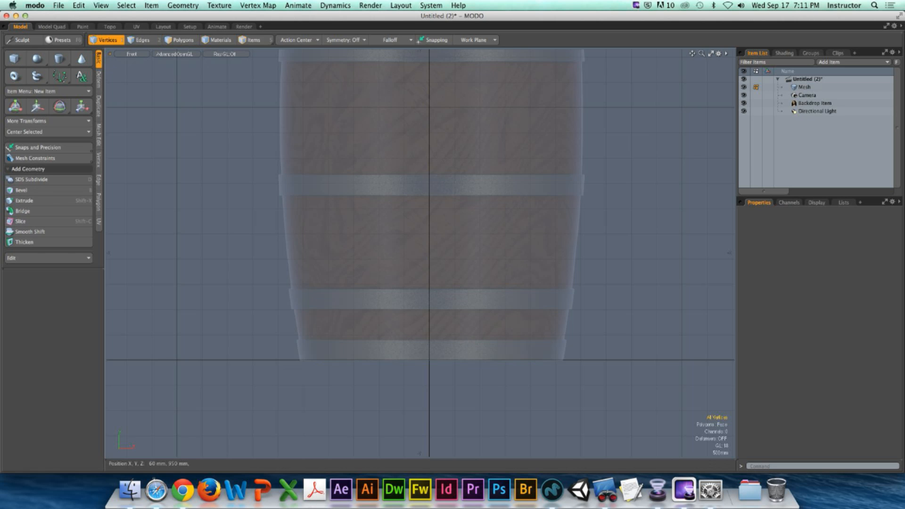
- Return to the perspective view and select the disc face in polygon mode
{"action": "key", "text": "KP_Decimal"}
{"action": "left_click_drag", "start_coordinate": [415, 325], "coordinate": [370, 301], "text": "alt"}
{"action": "scroll", "coordinate": [417, 290], "scroll_direction": "down", "scroll_amount": 5}
{"action": "scroll", "coordinate": [410, 264], "scroll_direction": "up", "scroll_amount": 5}
{"action": "left_click_drag", "start_coordinate": [421, 344], "coordinate": [428, 349], "text": "alt"}
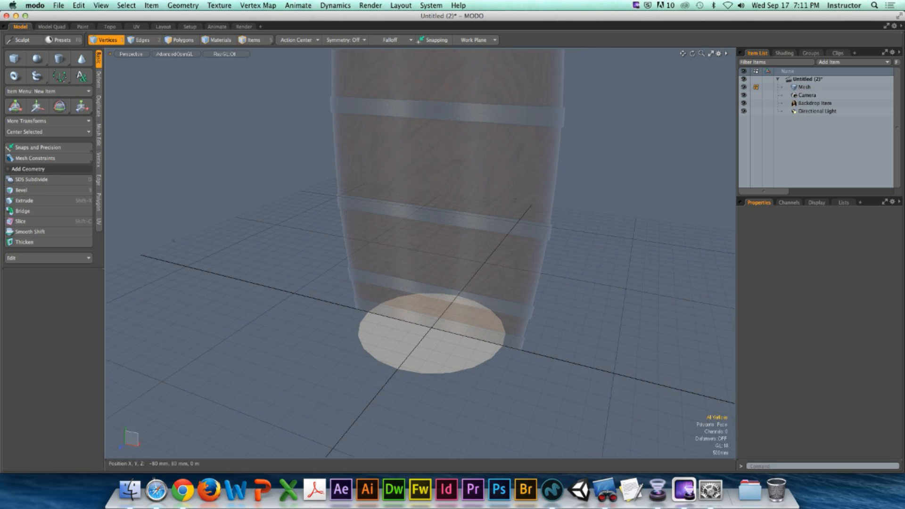
{"action": "key", "text": "space"}
{"action": "key", "text": "space"}
{"action": "left_click", "coordinate": [428, 349]}
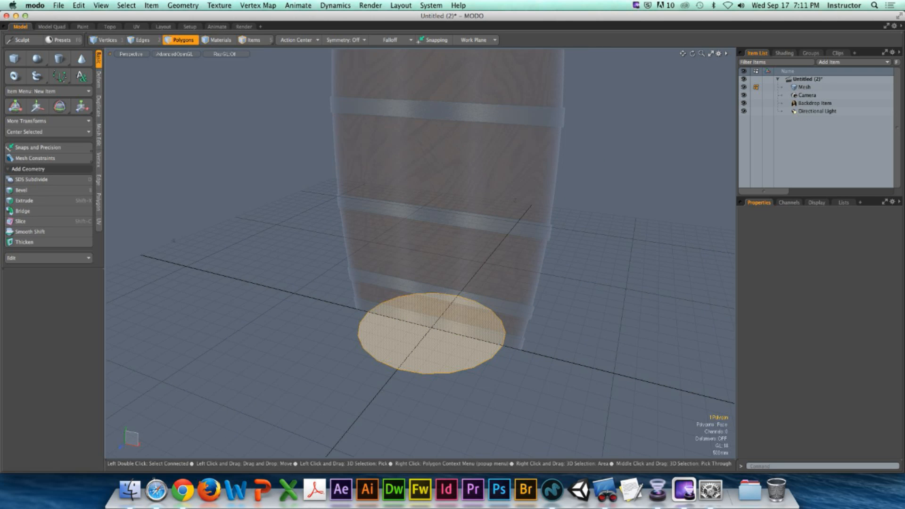
- Scale the disc face uniformly to about 120% in the front view to match the barrel's base, and return to the perspective view
{"action": "key", "text": "ctrl+space"}
{"action": "key", "text": "r"}
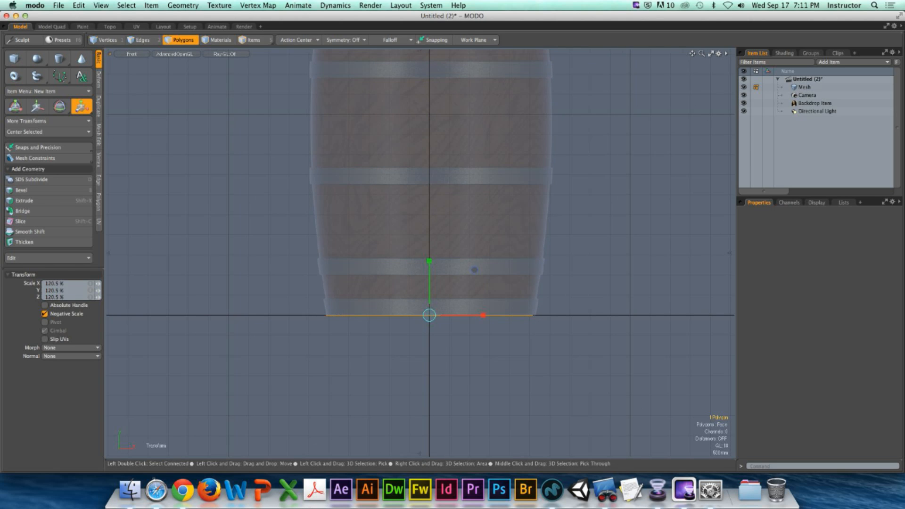
{"action": "left_click_drag", "start_coordinate": [330, 312], "coordinate": [309, 310], "text": "ctrl+alt"}
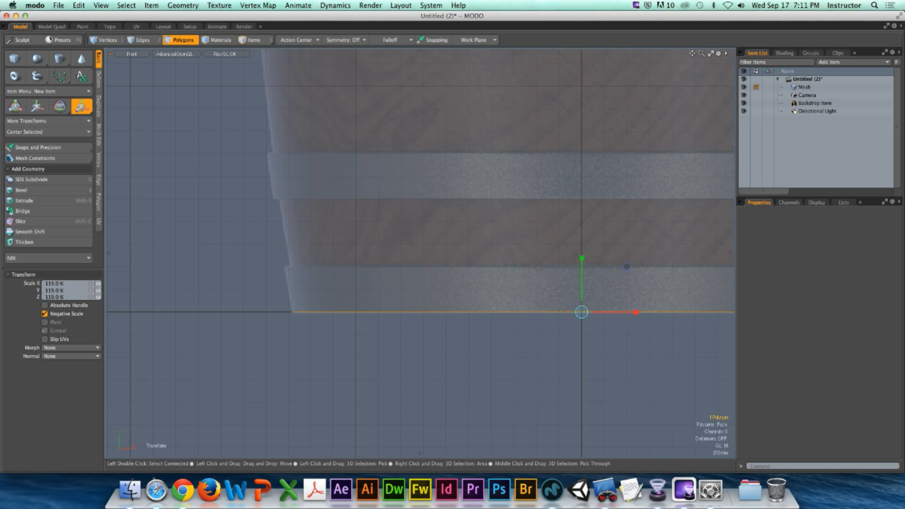
{"action": "left_click_drag", "start_coordinate": [519, 314], "coordinate": [476, 313], "text": "ctrl+alt"}
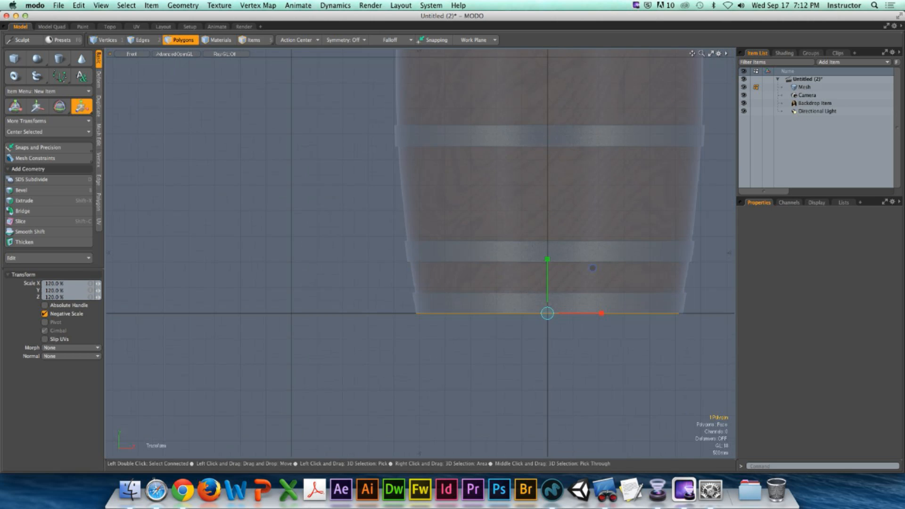
{"action": "key", "text": "q"}
{"action": "key", "text": "ctrl+space"}
{"action": "left_click", "coordinate": [536, 312]}
{"action": "left_click_drag", "start_coordinate": [536, 309], "coordinate": [579, 367], "text": "ctrl+alt"}
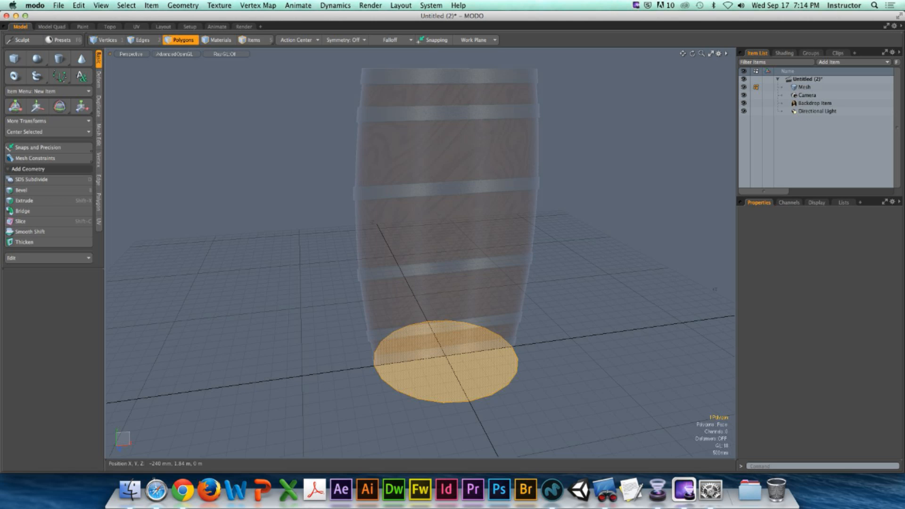
- Try to nudge the backdrop item along X in the front view, undo the move, and clear the selection
{"action": "key", "text": "ctrl+space"}
{"action": "left_click", "coordinate": [428, 229]}
{"action": "left_click_drag", "start_coordinate": [427, 228], "coordinate": [329, 220], "text": "ctrl+alt"}
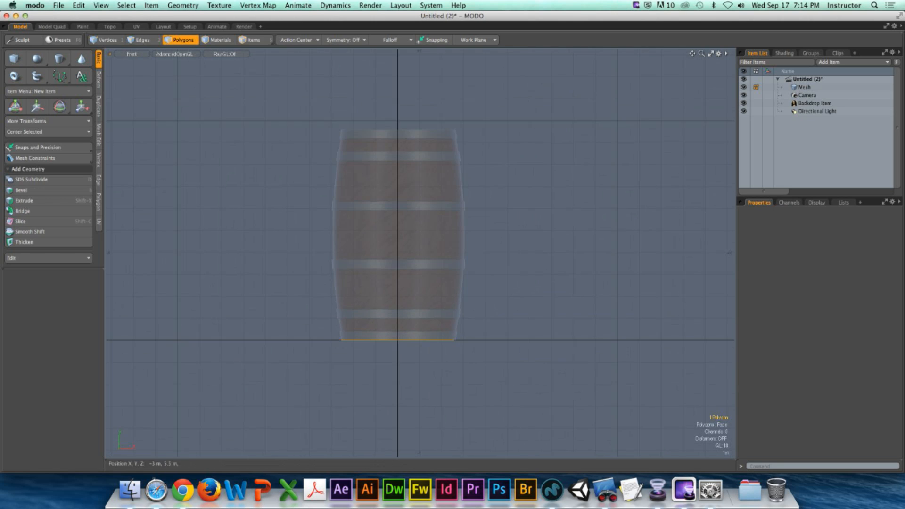
{"action": "left_click", "coordinate": [254, 40]}
{"action": "left_click", "coordinate": [486, 197]}
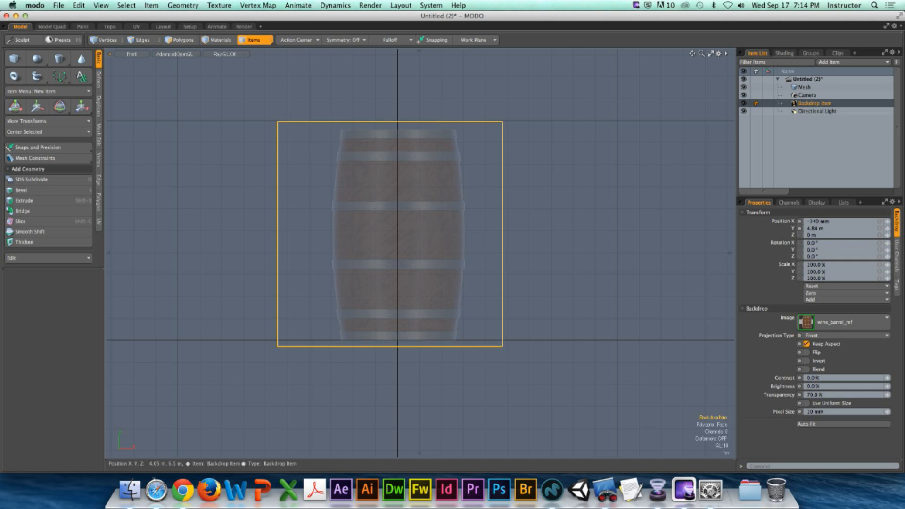
{"action": "key", "text": "y"}
{"action": "mouse_move", "coordinate": [439, 233]}
{"action": "left_mouse_down"}
{"action": "mouse_move", "coordinate": [412, 233]}
{"action": "mouse_move", "coordinate": [470, 233]}
{"action": "mouse_move", "coordinate": [443, 233]}
{"action": "left_mouse_up"}
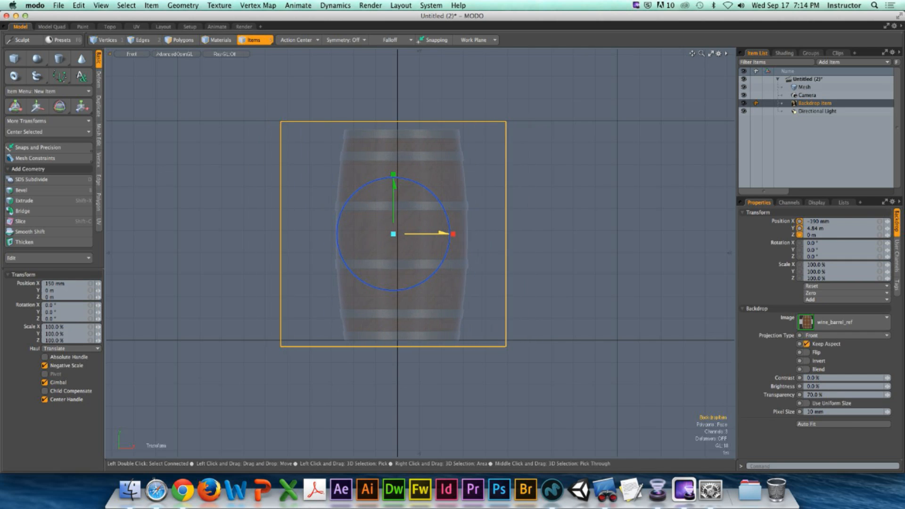
{"action": "key", "text": "super+z"}
{"action": "key", "text": "q"}
{"action": "left_click", "coordinate": [521, 241]}
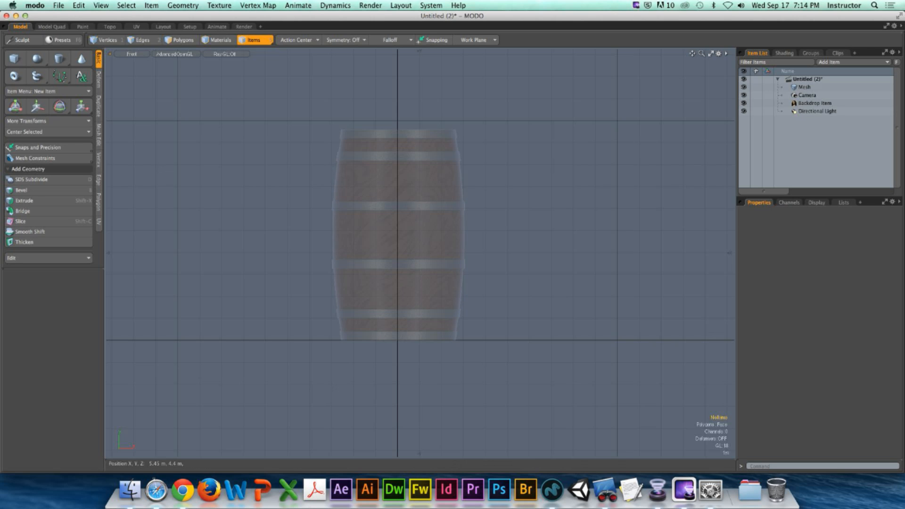
- Return to the perspective view and examine the viewport's drawing and background imagery options, including Overlay
{"action": "key", "text": "KP_Decimal"}
{"action": "left_click_drag", "start_coordinate": [424, 283], "coordinate": [452, 293], "text": "alt"}
{"action": "scroll", "coordinate": [421, 253], "scroll_direction": "up", "scroll_amount": 5}
{"action": "scroll", "coordinate": [420, 252], "scroll_direction": "down", "scroll_amount": 3}
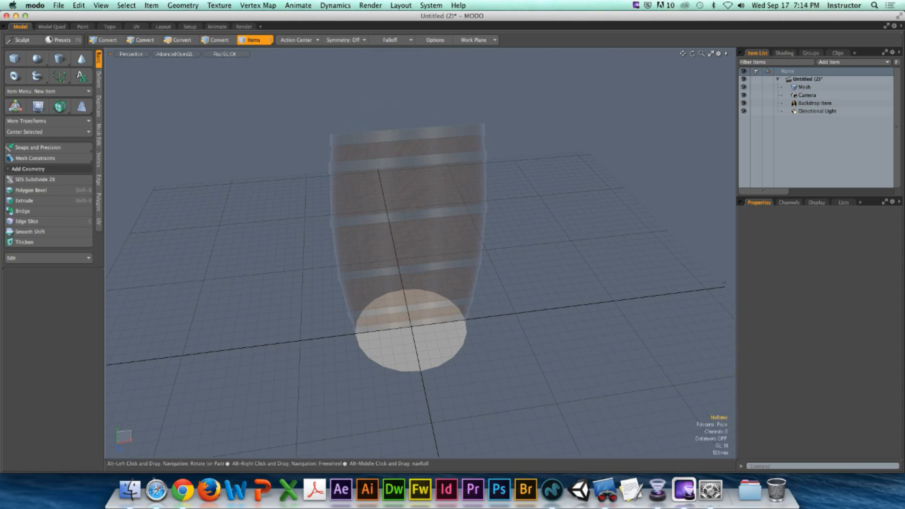
{"action": "key", "text": "o"}
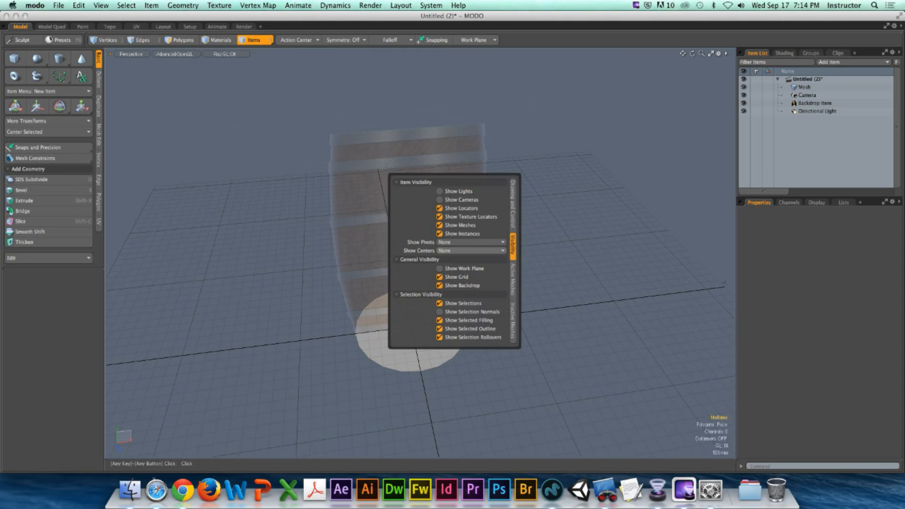
{"action": "left_click", "coordinate": [513, 204]}
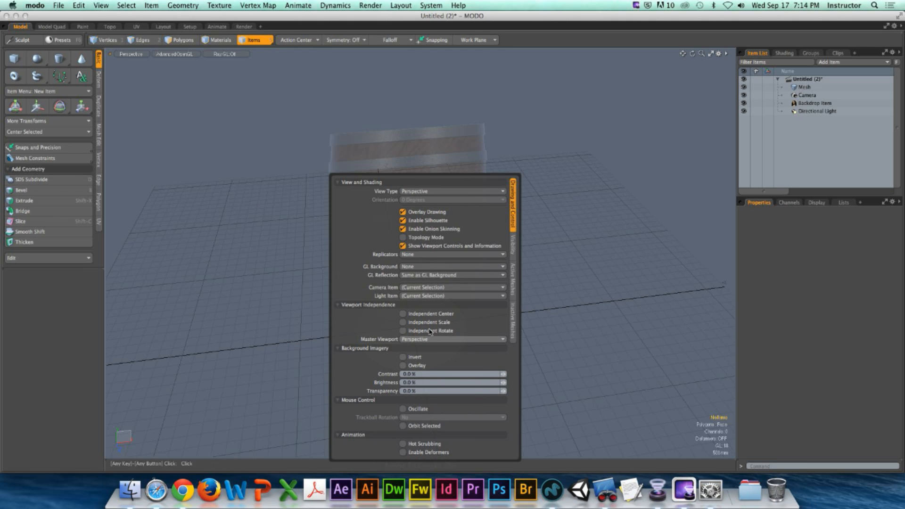
{"action": "left_click", "coordinate": [402, 365]}
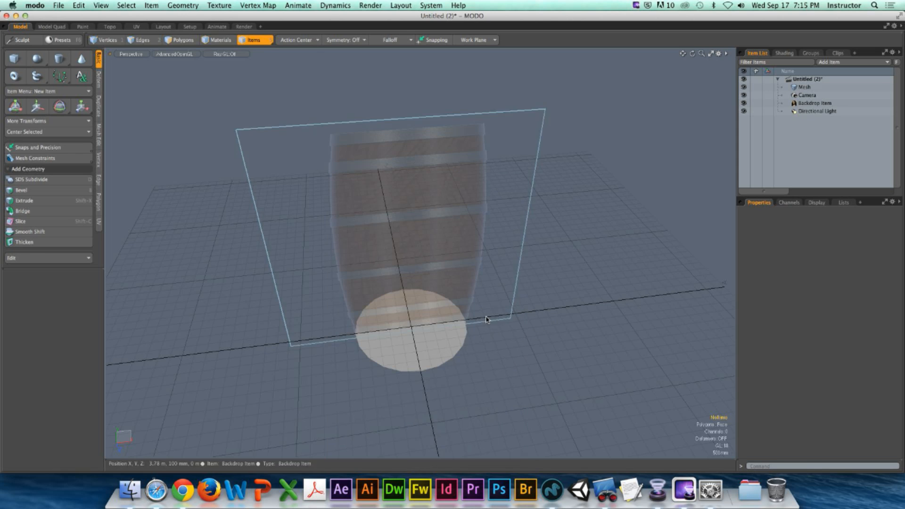
{"action": "left_click_drag", "start_coordinate": [505, 329], "coordinate": [465, 323], "text": "alt"}
{"action": "mouse_move", "coordinate": [464, 323]}
{"action": "left_mouse_down", "text": "alt"}
{"action": "mouse_move", "coordinate": [444, 308]}
{"action": "mouse_move", "coordinate": [468, 329]}
{"action": "left_mouse_up", "text": "alt"}
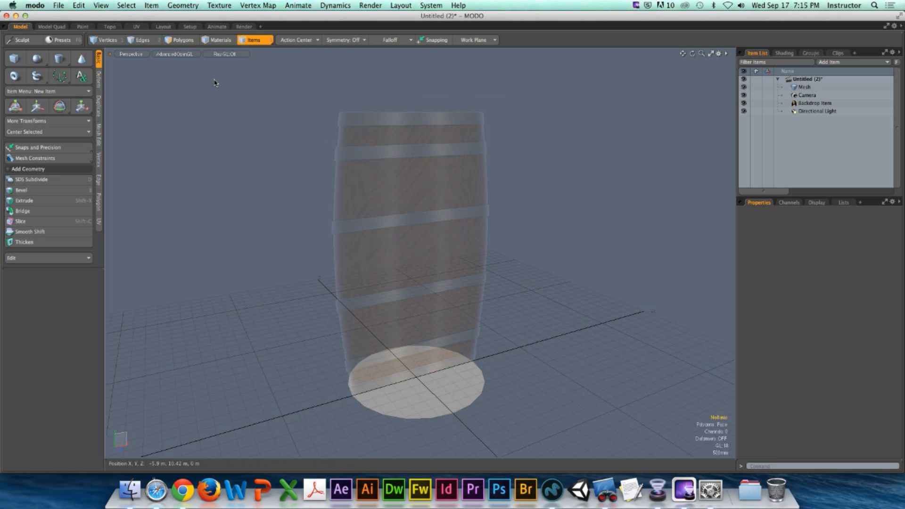
- Start a Polygon Bevel on the disc face in polygon mode, with shift and inset at 0 m
{"action": "left_click", "coordinate": [184, 40]}
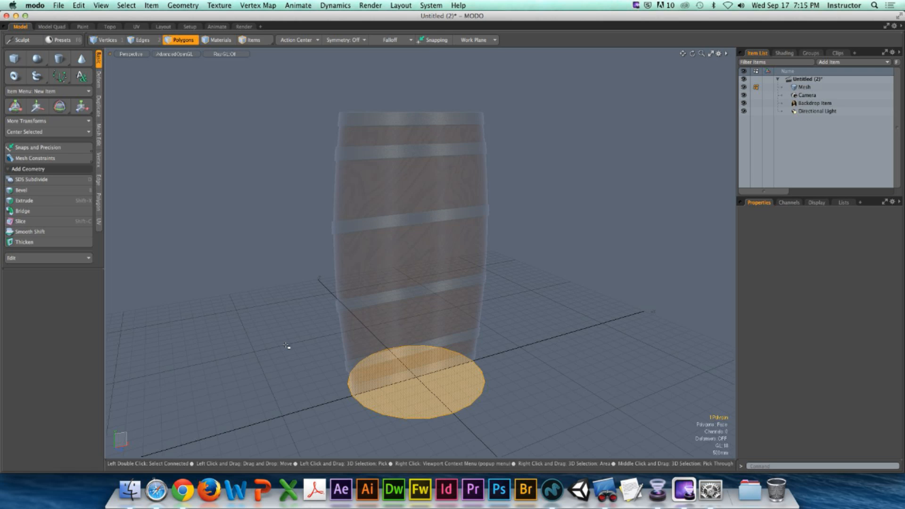
{"action": "scroll", "coordinate": [286, 346], "scroll_direction": "up", "scroll_amount": 3}
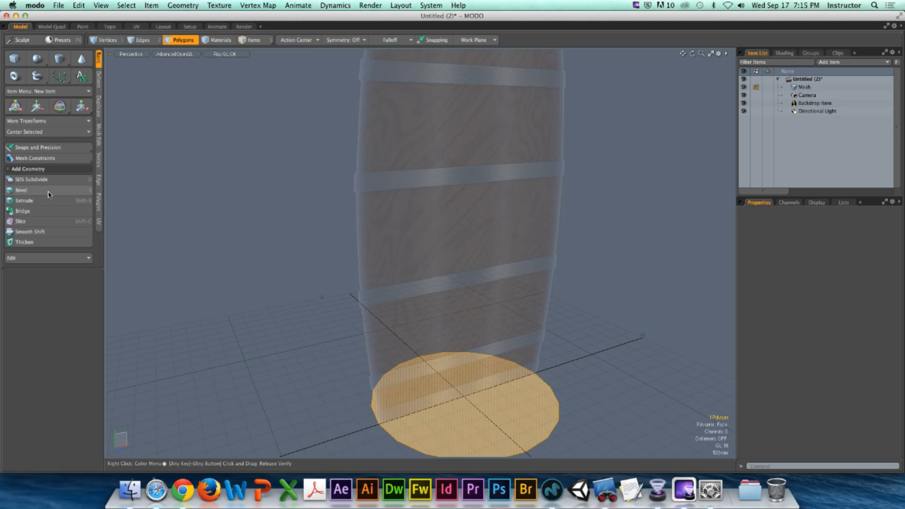
{"action": "left_click", "coordinate": [48, 194]}
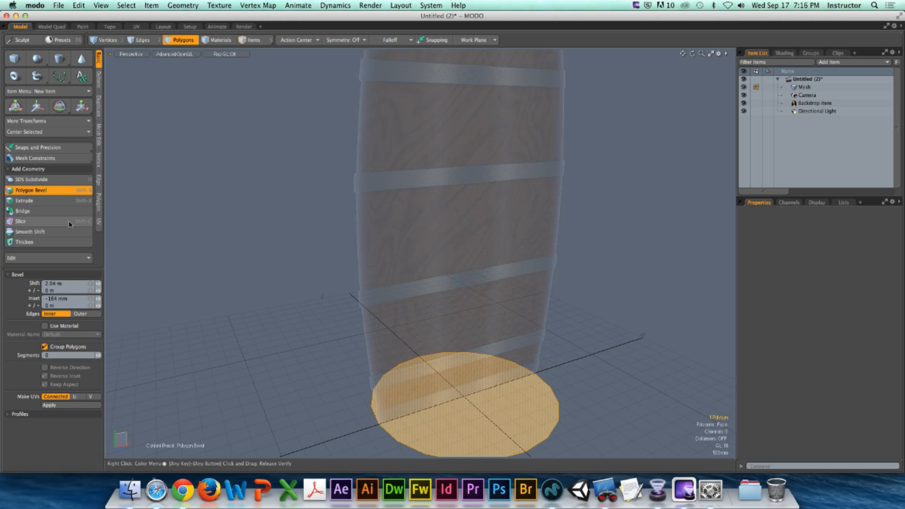
{"action": "left_click", "coordinate": [319, 282]}
{"action": "left_click_drag", "start_coordinate": [458, 357], "coordinate": [380, 258], "text": "alt+shift"}
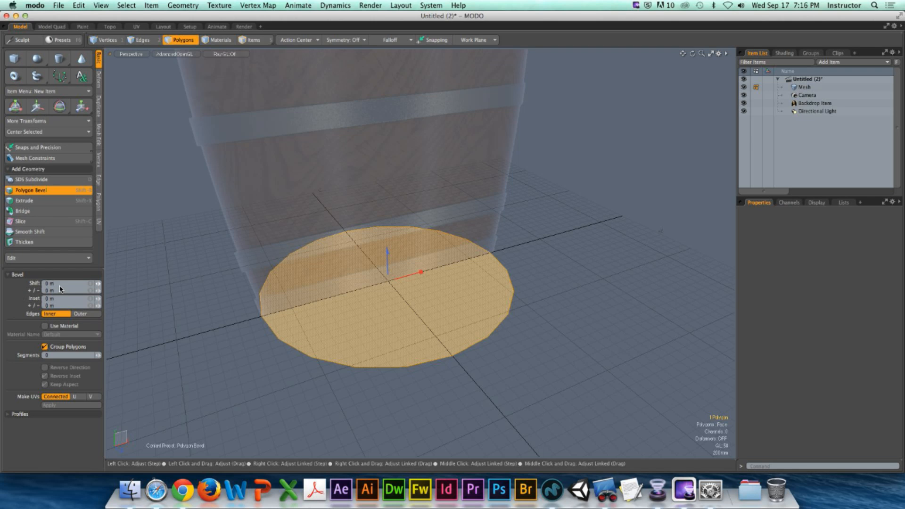
{"action": "left_click", "coordinate": [49, 299]}
{"action": "left_click", "coordinate": [50, 283]}
{"action": "left_click", "coordinate": [53, 299]}
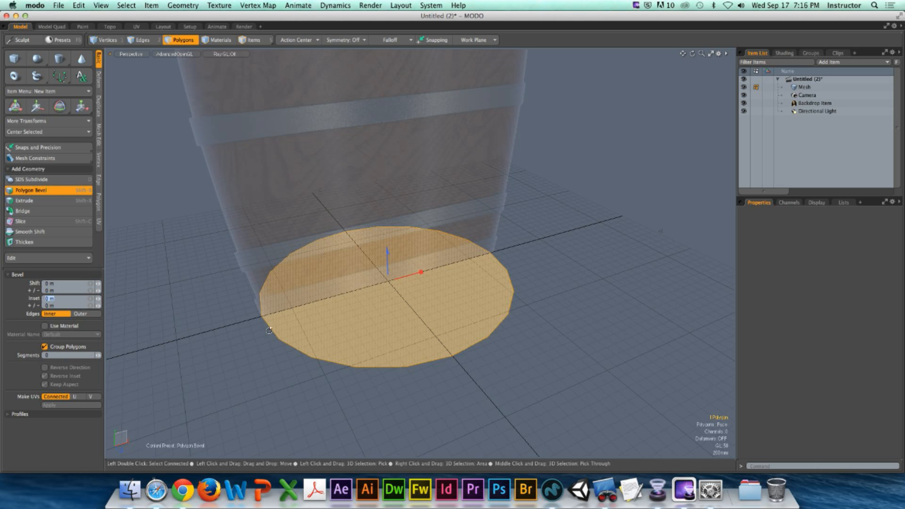
- Try raising and widening the bevelled disc face to about 1.18 m shift and -562 mm inset
{"action": "left_click_drag", "start_coordinate": [305, 313], "coordinate": [344, 308], "text": "alt+shift"}
{"action": "left_click_drag", "start_coordinate": [418, 292], "coordinate": [419, 131]}
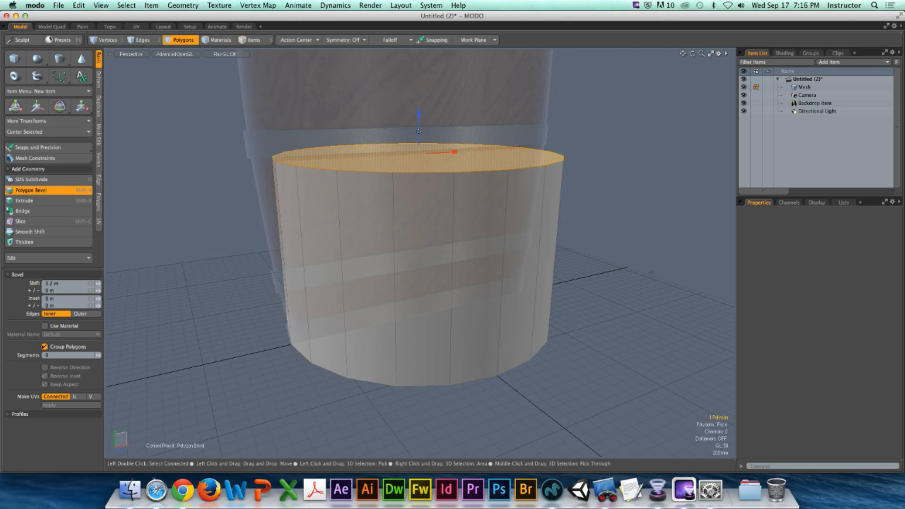
{"action": "left_click_drag", "start_coordinate": [419, 131], "coordinate": [419, 386]}
{"action": "left_click_drag", "start_coordinate": [439, 297], "coordinate": [434, 172], "text": "alt"}
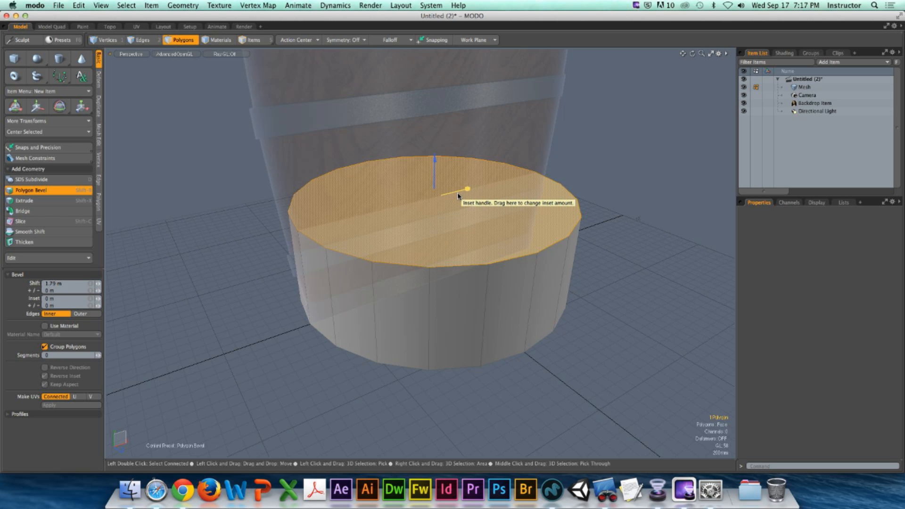
{"action": "left_click_drag", "start_coordinate": [458, 196], "coordinate": [565, 190]}
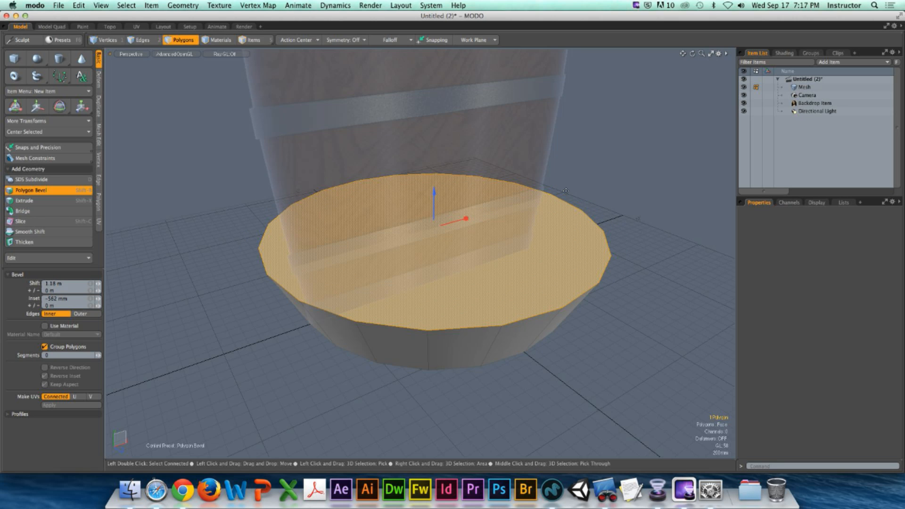
- Adjust the bevel in the front view to 400 mm shift and -68 mm inset to fit the barrel's lowest hoop, and finish it in the perspective view
{"action": "left_click_drag", "start_coordinate": [529, 259], "coordinate": [415, 217], "text": "alt"}
{"action": "key", "text": "ctrl+space"}
{"action": "left_click", "coordinate": [497, 268]}
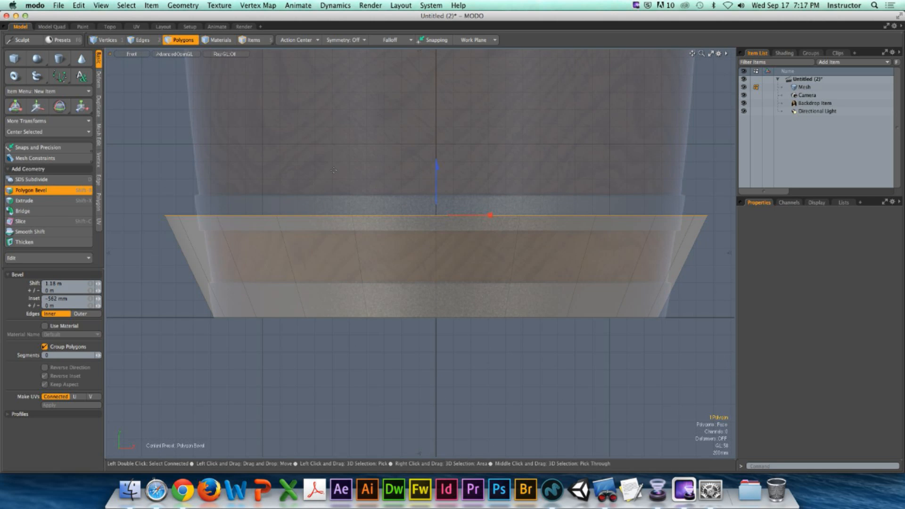
{"action": "left_click_drag", "start_coordinate": [444, 177], "coordinate": [443, 245]}
{"action": "left_click_drag", "start_coordinate": [490, 284], "coordinate": [467, 283]}
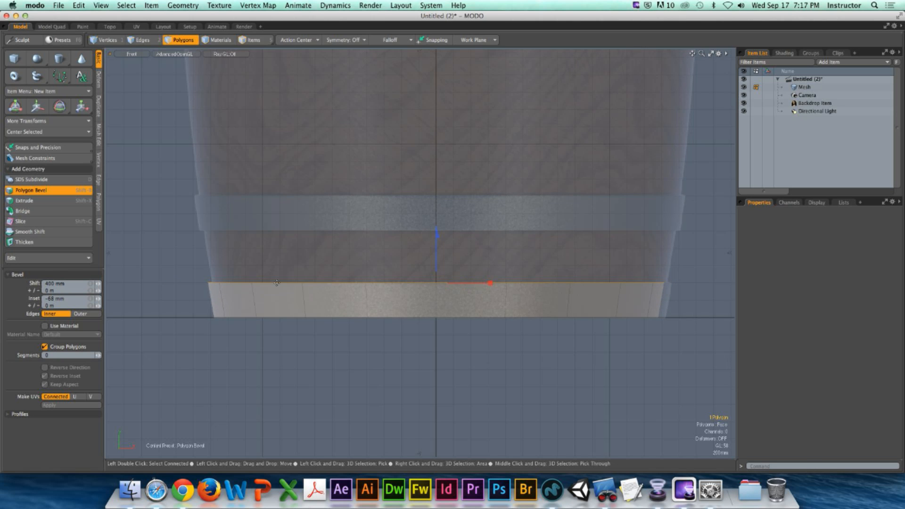
{"action": "left_click_drag", "start_coordinate": [211, 285], "coordinate": [287, 257], "text": "alt"}
{"action": "mouse_move", "coordinate": [288, 257]}
{"action": "left_mouse_down", "text": "ctrl+alt"}
{"action": "mouse_move", "coordinate": [401, 253]}
{"action": "mouse_move", "coordinate": [286, 262]}
{"action": "left_mouse_up", "text": "ctrl+alt"}
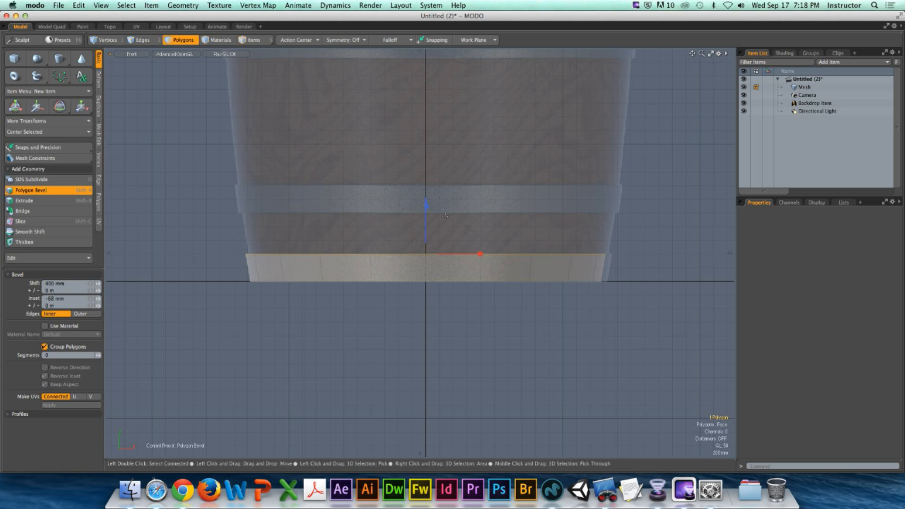
{"action": "key", "text": "ctrl+space"}
{"action": "left_click", "coordinate": [458, 222]}
{"action": "mouse_move", "coordinate": [459, 247]}
{"action": "left_mouse_down", "text": "ctrl+alt"}
{"action": "mouse_move", "coordinate": [444, 250]}
{"action": "mouse_move", "coordinate": [450, 236]}
{"action": "left_mouse_up", "text": "ctrl+alt"}
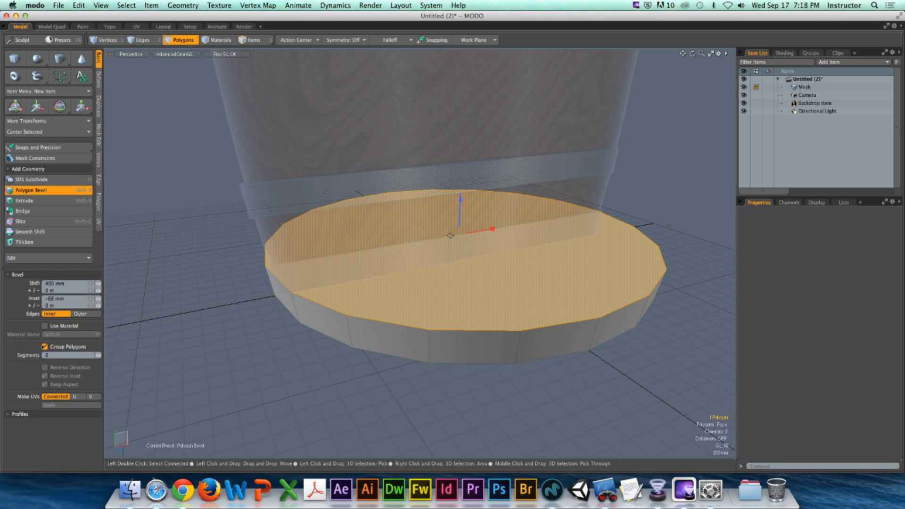
{"action": "key", "text": "space"}
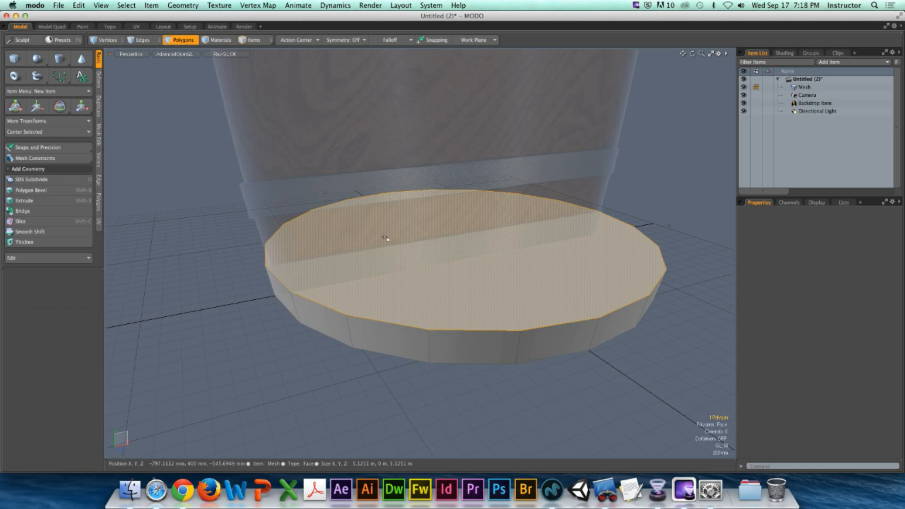
- Area-select the disc's top face in the front view, compare its edge with the barrel's lowest hoop up close, and clear the selection
{"action": "left_click", "coordinate": [264, 223]}
{"action": "left_click_drag", "start_coordinate": [284, 247], "coordinate": [308, 257], "text": "alt"}
{"action": "key", "text": "ctrl+space"}
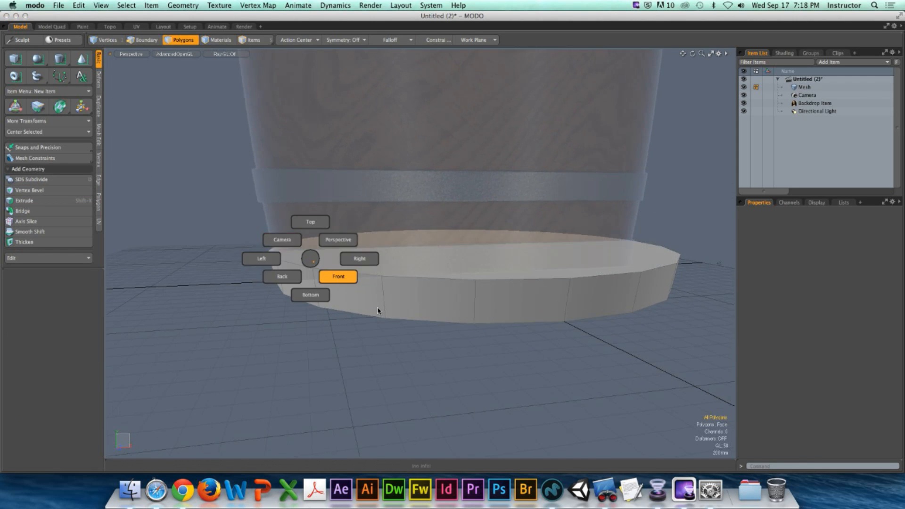
{"action": "left_click", "coordinate": [380, 311]}
{"action": "left_click_drag", "start_coordinate": [390, 301], "coordinate": [325, 299], "text": "alt"}
{"action": "left_click_drag", "start_coordinate": [325, 299], "coordinate": [315, 295], "text": "ctrl+alt"}
{"action": "left_click_drag", "start_coordinate": [165, 221], "coordinate": [689, 261]}
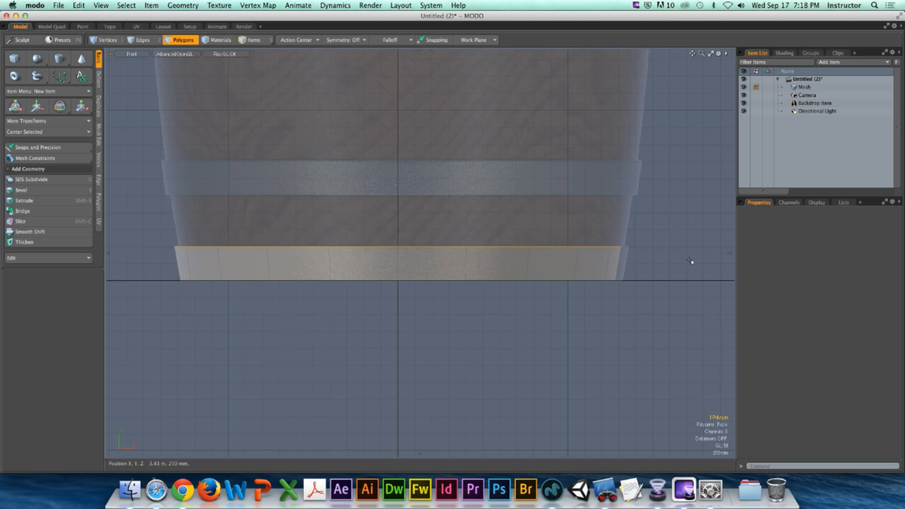
{"action": "scroll", "coordinate": [283, 242], "scroll_direction": "up", "scroll_amount": 10}
{"action": "left_click_drag", "start_coordinate": [192, 236], "coordinate": [300, 262], "text": "alt+shift"}
{"action": "left_click", "coordinate": [239, 260]}
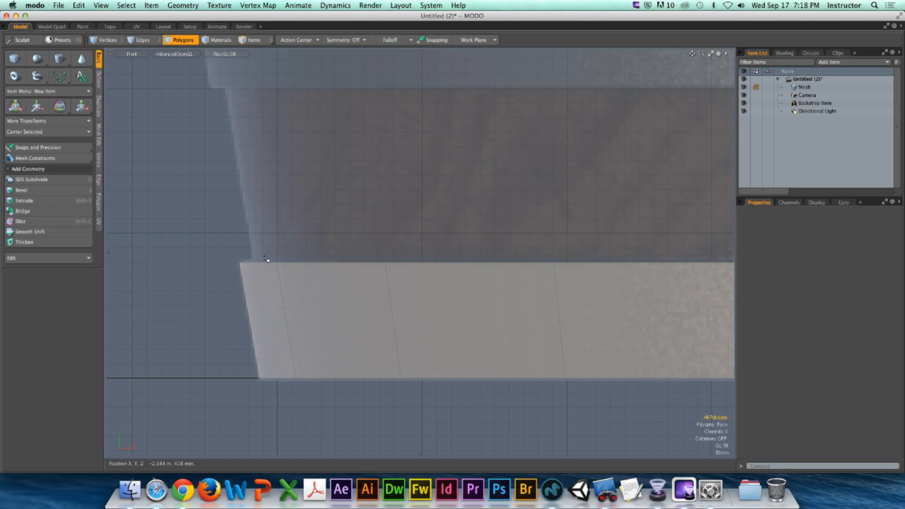
- Examine the backdrop barrel's left outline from the lowest hoop upward, checking where each hoop meets the wood
{"action": "left_click_drag", "start_coordinate": [230, 87], "coordinate": [251, 210], "text": "alt+shift"}
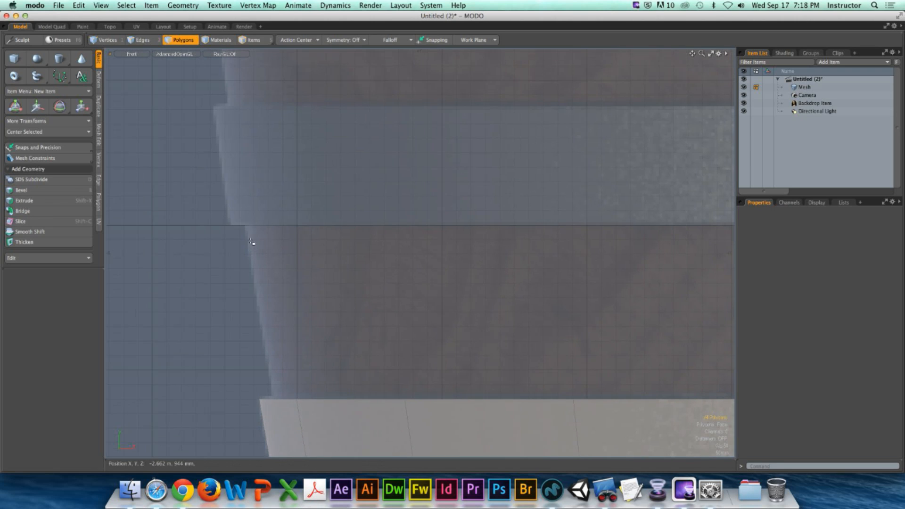
{"action": "left_click_drag", "start_coordinate": [230, 101], "coordinate": [257, 282], "text": "alt+shift"}
{"action": "scroll", "coordinate": [247, 124], "scroll_direction": "down", "scroll_amount": 4}
{"action": "left_click_drag", "start_coordinate": [247, 125], "coordinate": [283, 323], "text": "alt+shift"}
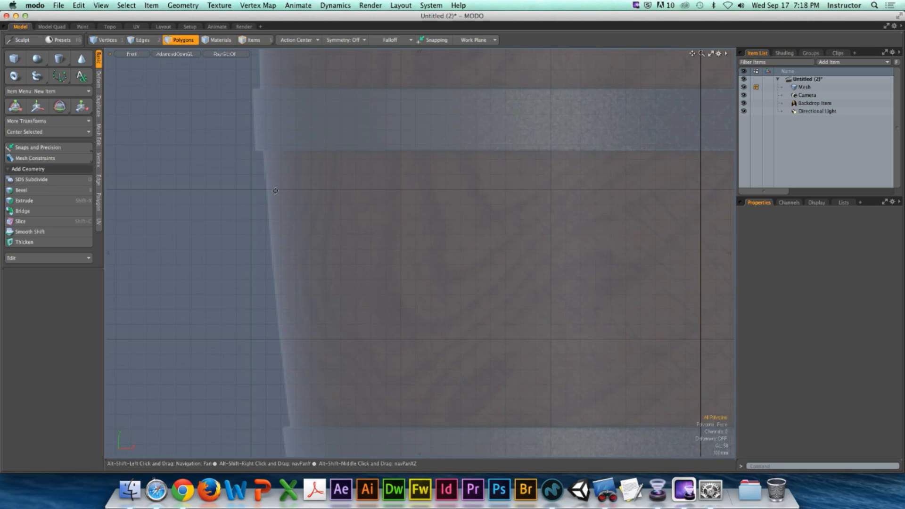
{"action": "left_click_drag", "start_coordinate": [312, 69], "coordinate": [337, 241], "text": "alt+shift"}
{"action": "left_click_drag", "start_coordinate": [337, 240], "coordinate": [259, 137], "text": "ctrl+alt"}
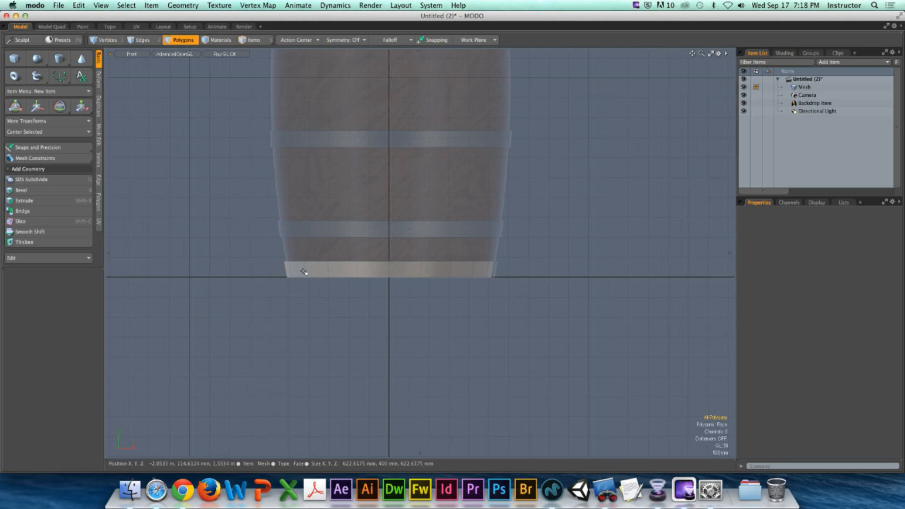
- Return to the perspective view and select the top face of the bevelled disc
{"action": "key", "text": "ctrl+space"}
{"action": "left_click", "coordinate": [343, 254]}
{"action": "left_click_drag", "start_coordinate": [372, 204], "coordinate": [404, 230], "text": "alt"}
{"action": "left_click", "coordinate": [410, 275]}
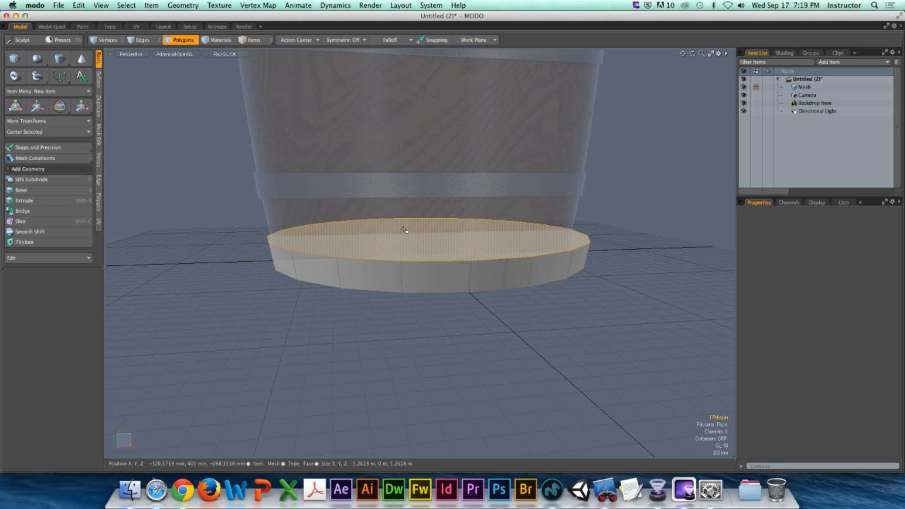
- Switch to Remote Desktop, observe the screen of the Student 25 computer, and close the observation window
{"action": "left_click", "coordinate": [605, 493]}
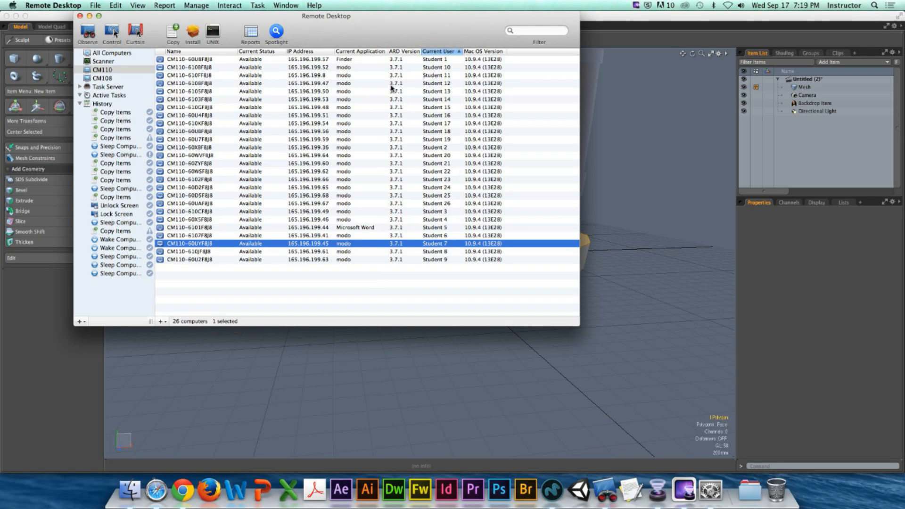
{"action": "left_click", "coordinate": [439, 196]}
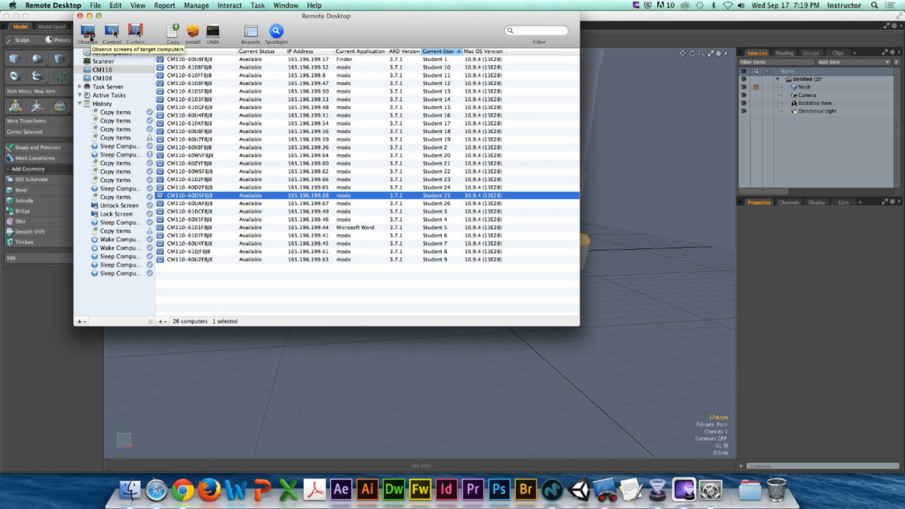
{"action": "left_click", "coordinate": [91, 38]}
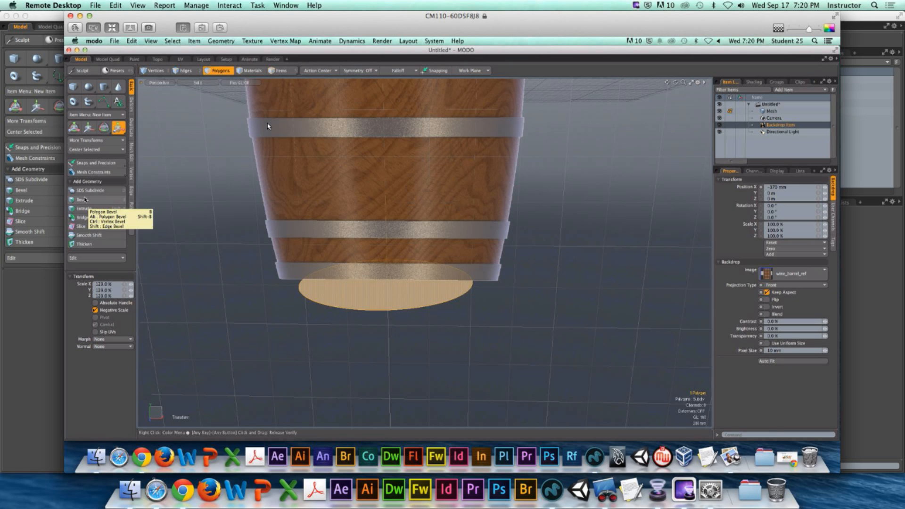
{"action": "key", "text": "Tab"}
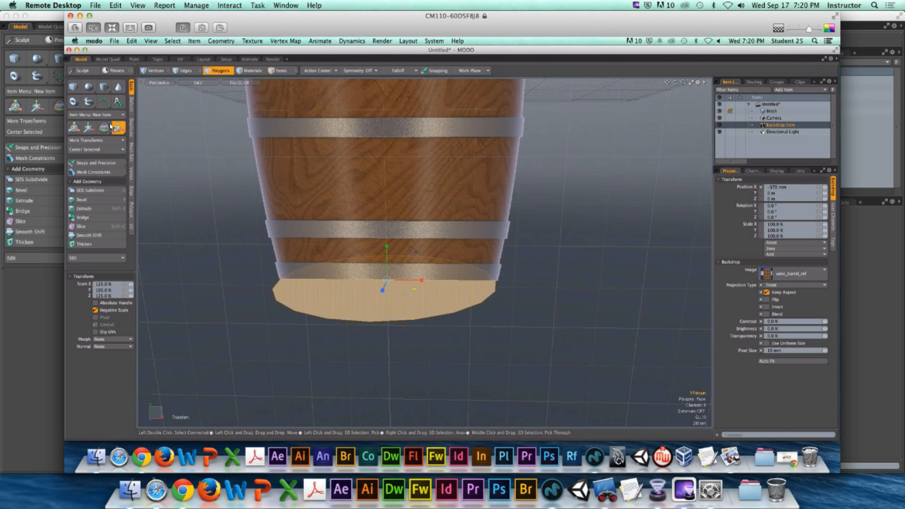
{"action": "left_click", "coordinate": [70, 16]}
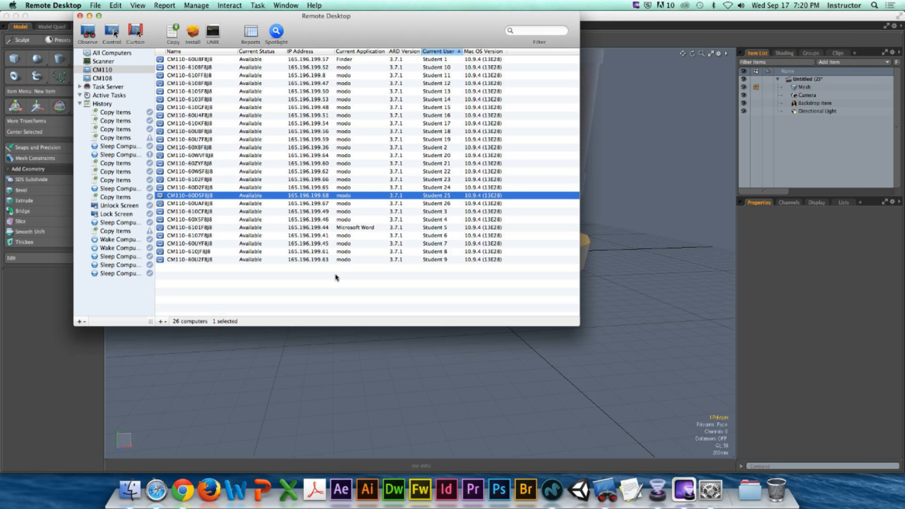
- Switch back to MODO and select the disc's top face in polygon mode
{"action": "left_click", "coordinate": [451, 423]}
{"action": "left_click_drag", "start_coordinate": [432, 238], "coordinate": [387, 271], "text": "alt"}
{"action": "key", "text": "3"}
{"action": "left_click", "coordinate": [389, 309]}
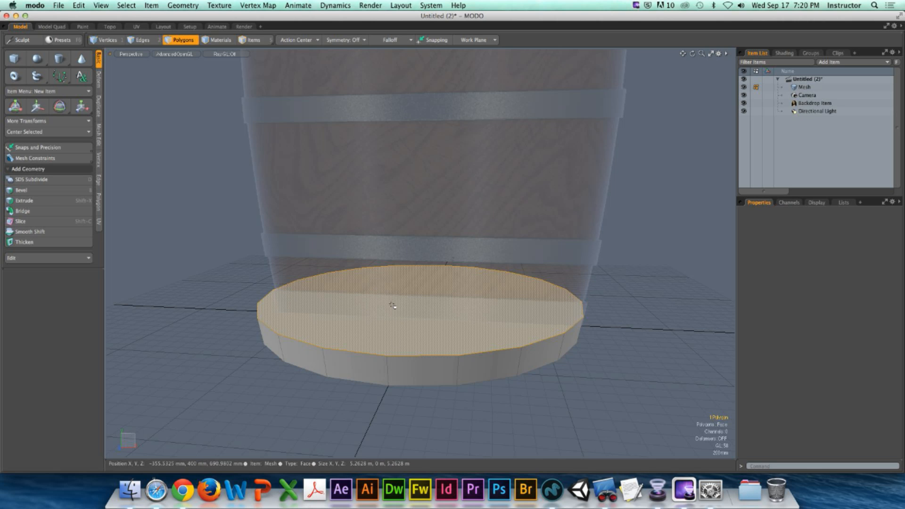
{"action": "left_click_drag", "start_coordinate": [368, 303], "coordinate": [424, 303], "text": "alt"}
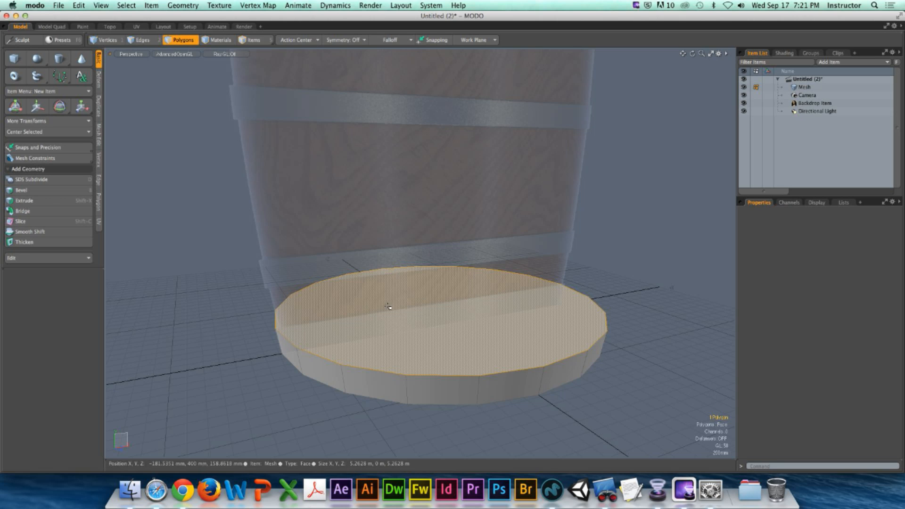
- Bevel the top face inward with an inset of about 82 mm and no shift
{"action": "left_click", "coordinate": [68, 190]}
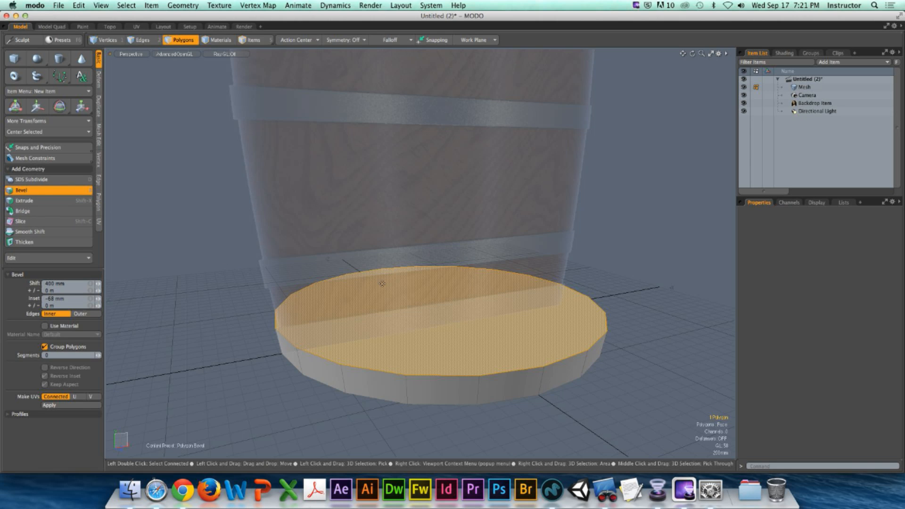
{"action": "left_click", "coordinate": [430, 278]}
{"action": "left_click_drag", "start_coordinate": [430, 278], "coordinate": [398, 257], "text": "alt"}
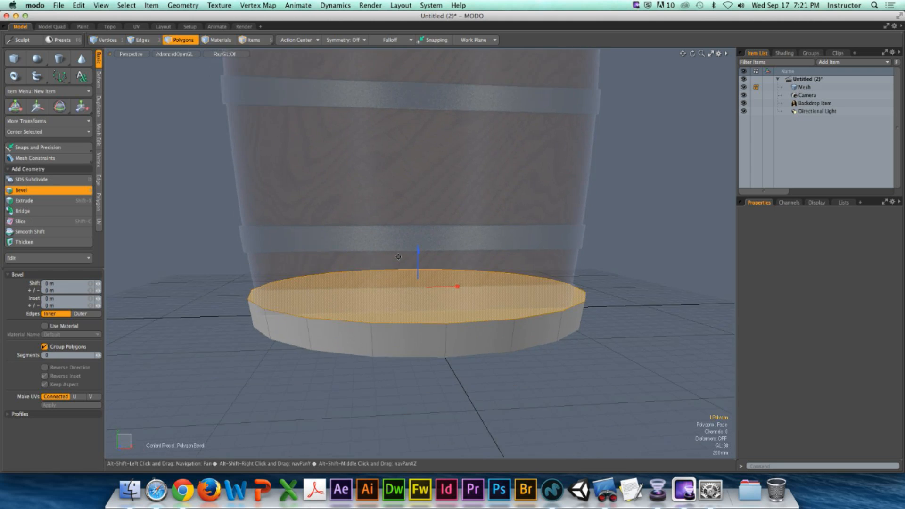
{"action": "scroll", "coordinate": [388, 274], "scroll_direction": "up", "scroll_amount": 5}
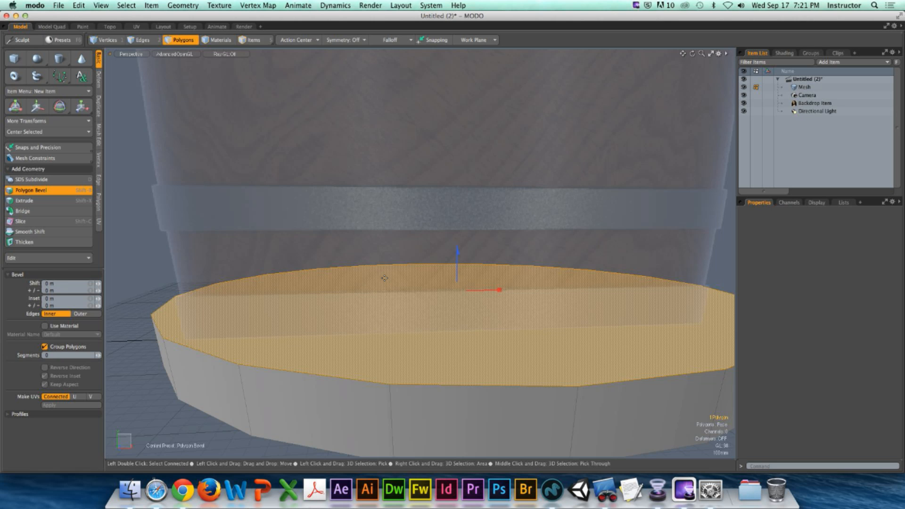
{"action": "mouse_move", "coordinate": [282, 287]}
{"action": "left_mouse_down", "text": "alt"}
{"action": "mouse_move", "coordinate": [307, 304]}
{"action": "mouse_move", "coordinate": [289, 295]}
{"action": "left_mouse_up", "text": "alt"}
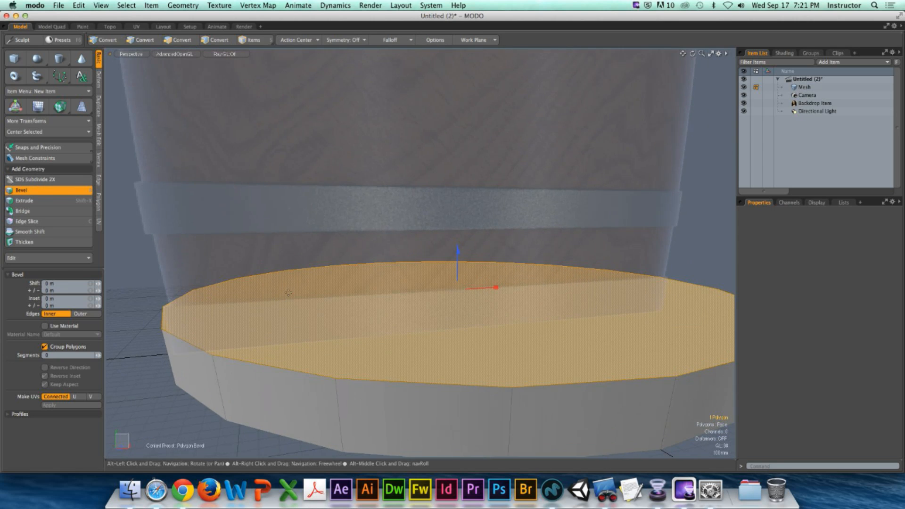
{"action": "key", "text": "ctrl+space"}
{"action": "key", "text": "ctrl+space"}
{"action": "left_click", "coordinate": [449, 201]}
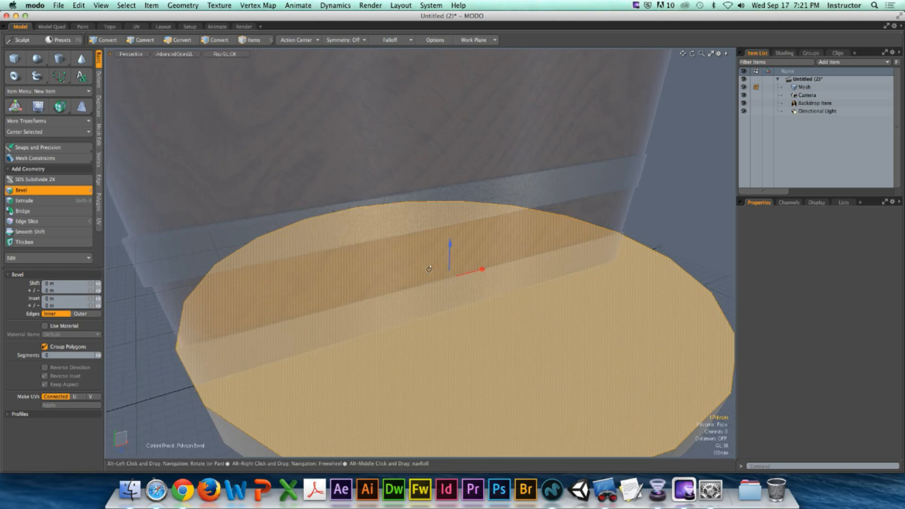
{"action": "left_click_drag", "start_coordinate": [485, 264], "coordinate": [358, 275]}
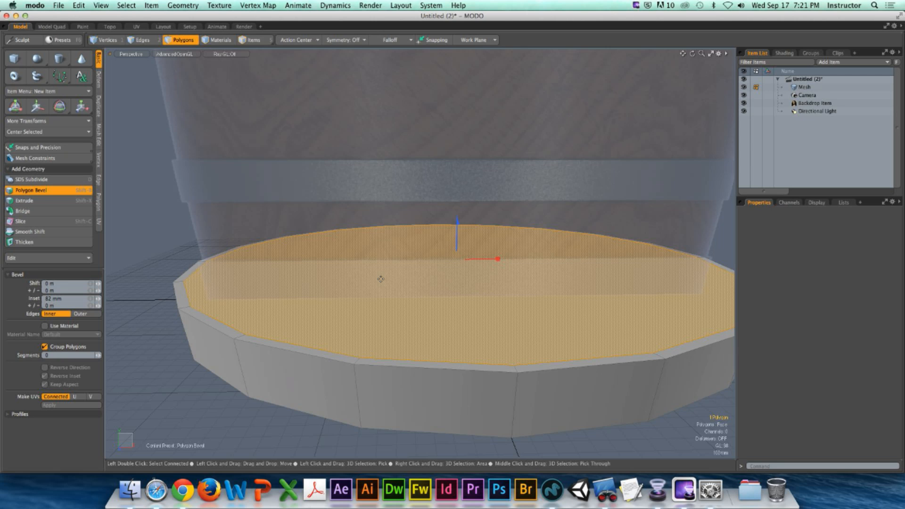
- Adjust the bevel's inset to 47 mm in the front view to match the wood just above the lowest hoop
{"action": "left_click_drag", "start_coordinate": [411, 290], "coordinate": [427, 305], "text": "alt"}
{"action": "key", "text": "ctrl+space"}
{"action": "left_click", "coordinate": [432, 317]}
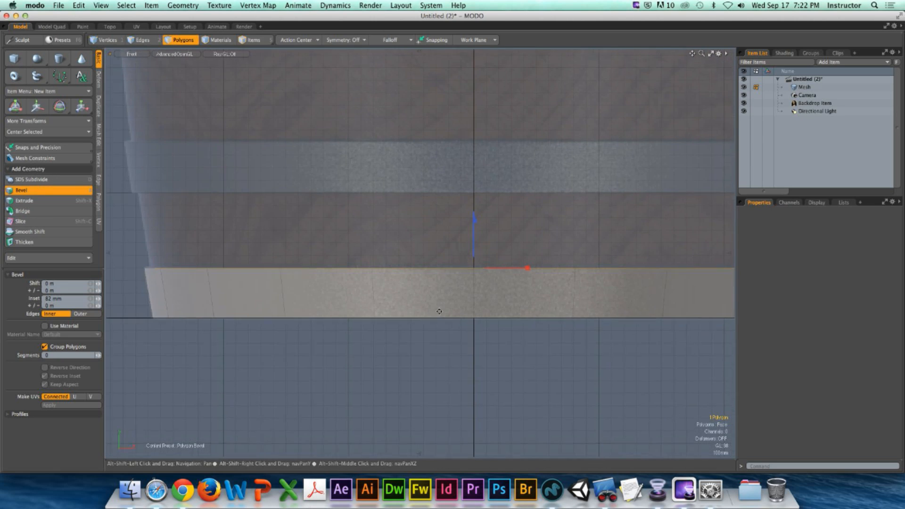
{"action": "left_click_drag", "start_coordinate": [546, 277], "coordinate": [551, 276]}
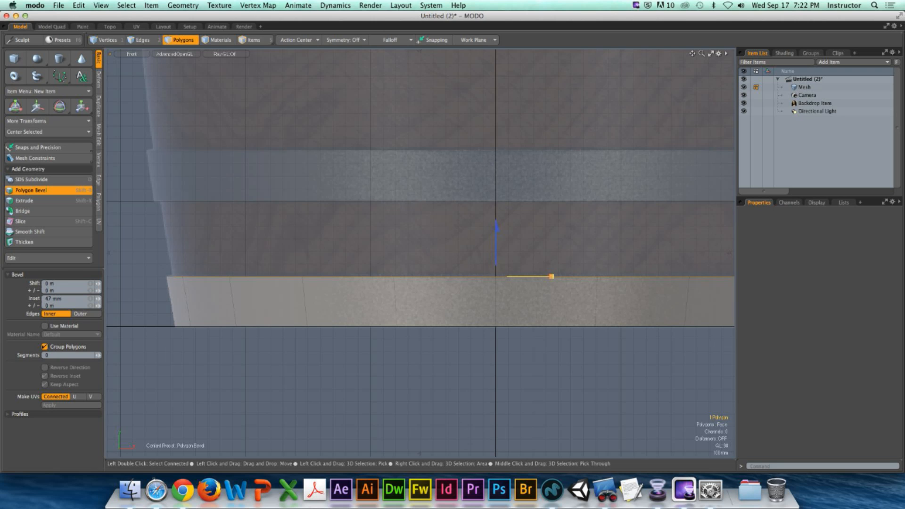
- Finish the bevel and inspect the narrow ledge around the rim in perspective, selecting a side face and a ledge face before the top face
{"action": "key", "text": "ctrl+space"}
{"action": "left_click", "coordinate": [493, 227]}
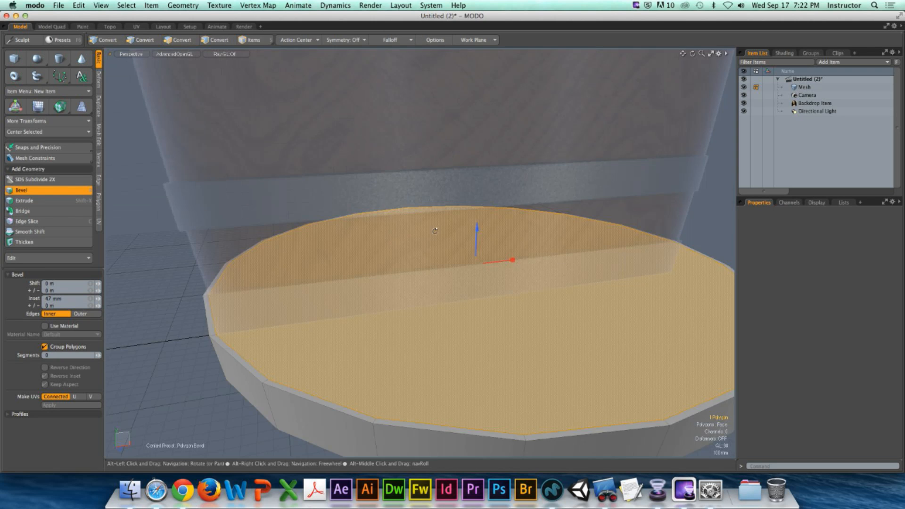
{"action": "left_click_drag", "start_coordinate": [492, 226], "coordinate": [372, 289], "text": "alt"}
{"action": "scroll", "coordinate": [363, 288], "scroll_direction": "up", "scroll_amount": 5}
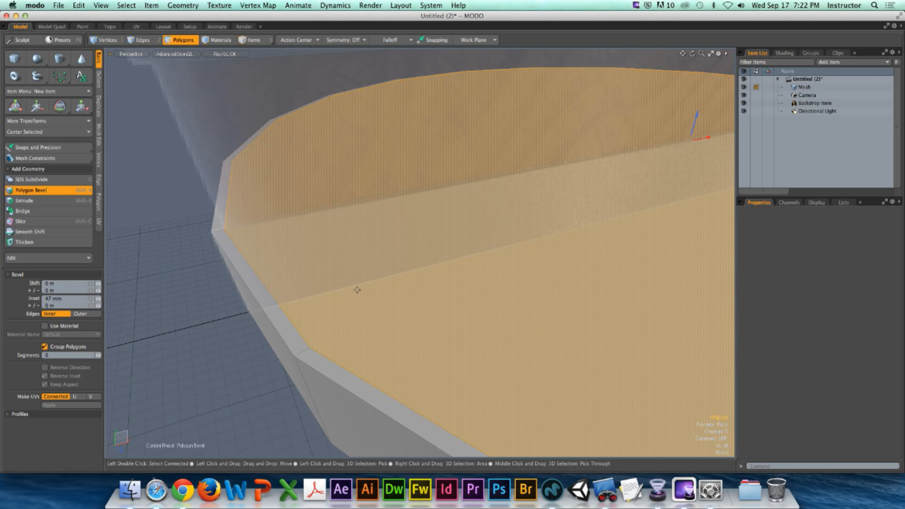
{"action": "key", "text": "space"}
{"action": "left_click", "coordinate": [266, 327]}
{"action": "left_click_drag", "start_coordinate": [248, 330], "coordinate": [317, 367], "text": "alt"}
{"action": "left_click", "coordinate": [372, 396]}
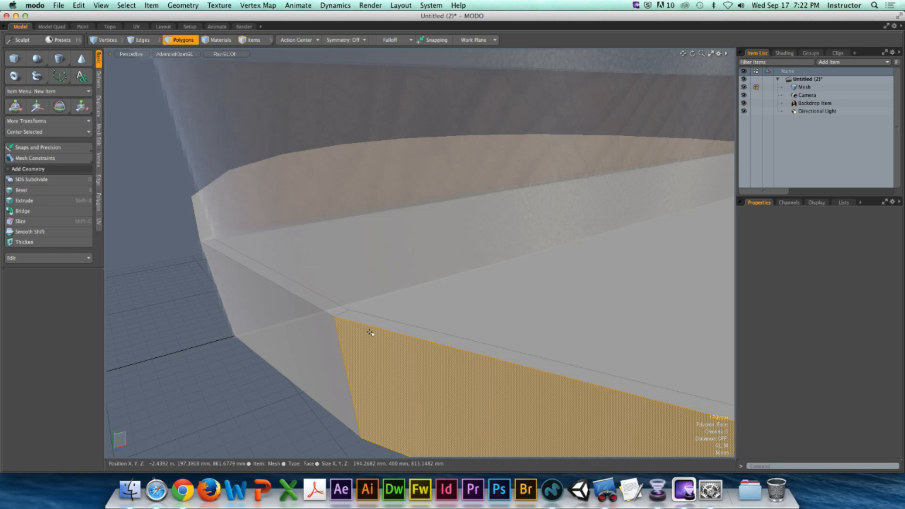
{"action": "left_click", "coordinate": [370, 325]}
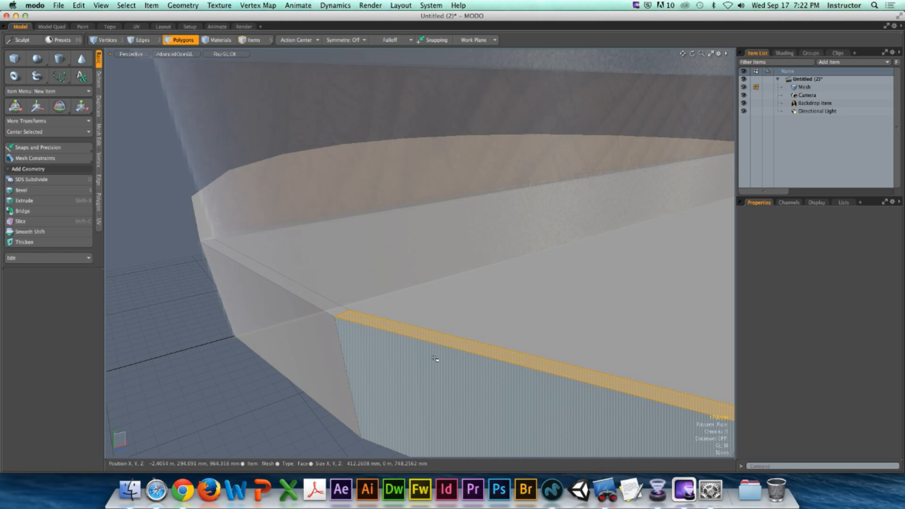
{"action": "left_click_drag", "start_coordinate": [413, 370], "coordinate": [377, 297], "text": "alt"}
- Compare the disc's upper edge with the backdrop's wood and second hoop in a close front view, and return to the perspective view
{"action": "key", "text": "ctrl+space"}
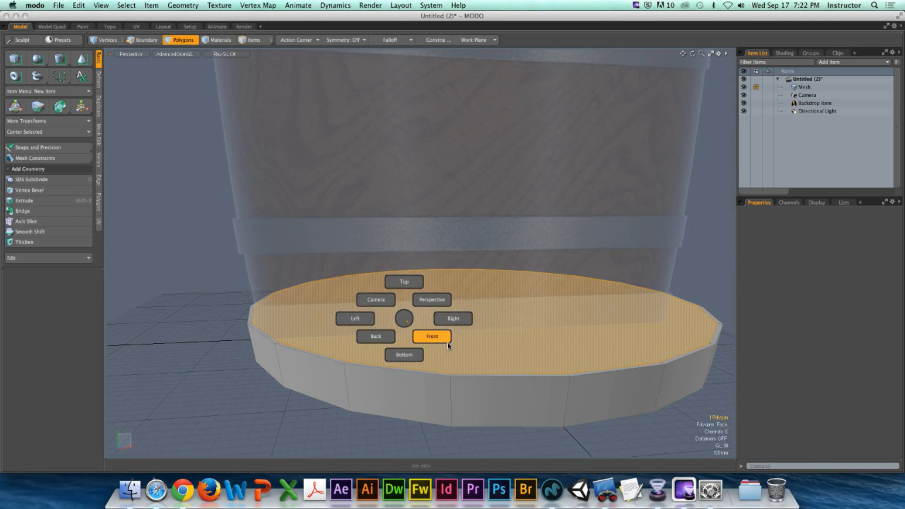
{"action": "left_click", "coordinate": [448, 345]}
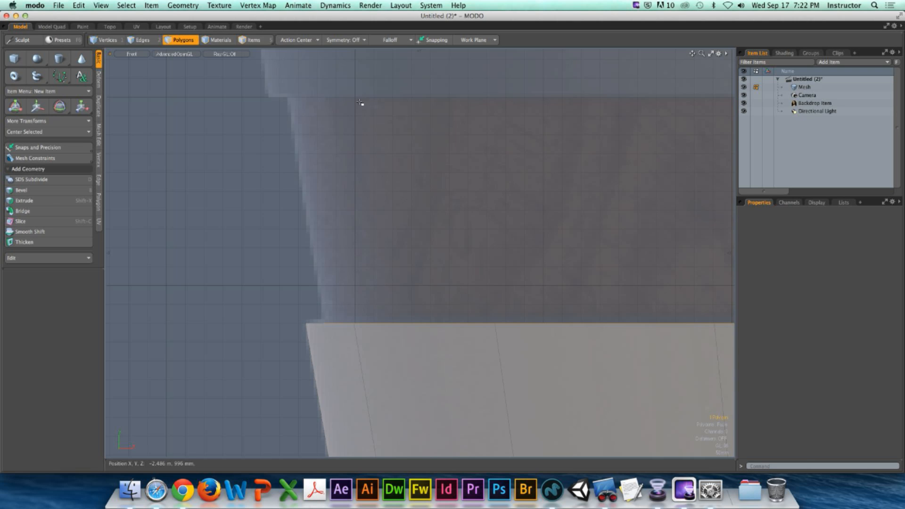
{"action": "left_click_drag", "start_coordinate": [428, 153], "coordinate": [363, 158], "text": "ctrl+alt"}
{"action": "left_click_drag", "start_coordinate": [495, 188], "coordinate": [378, 273], "text": "alt+shift"}
{"action": "key", "text": "KP_Decimal"}
{"action": "left_click_drag", "start_coordinate": [408, 230], "coordinate": [397, 249], "text": "alt"}
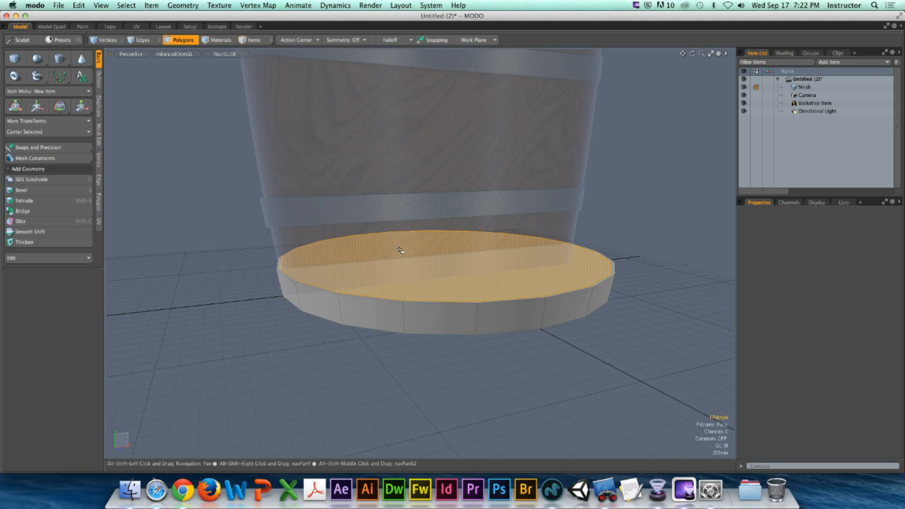
- Try bevelling the top face up to the second hoop with a 600 mm shift and -80 mm inset, and undo it
{"action": "key", "text": "b"}
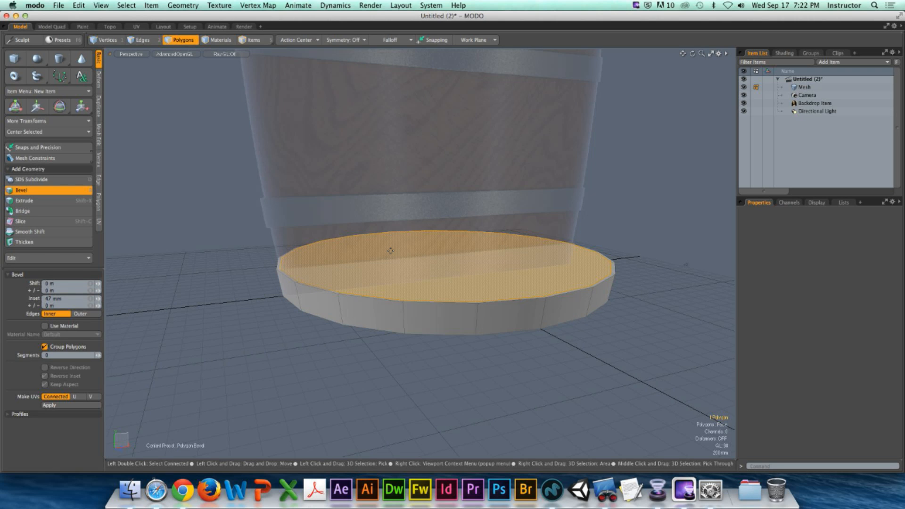
{"action": "left_click_drag", "start_coordinate": [447, 254], "coordinate": [391, 261]}
{"action": "key", "text": "ctrl+space"}
{"action": "left_click", "coordinate": [475, 309]}
{"action": "left_click_drag", "start_coordinate": [464, 288], "coordinate": [470, 303], "text": "alt+shift"}
{"action": "left_click_drag", "start_coordinate": [487, 250], "coordinate": [487, 243]}
{"action": "left_click_drag", "start_coordinate": [541, 282], "coordinate": [544, 282]}
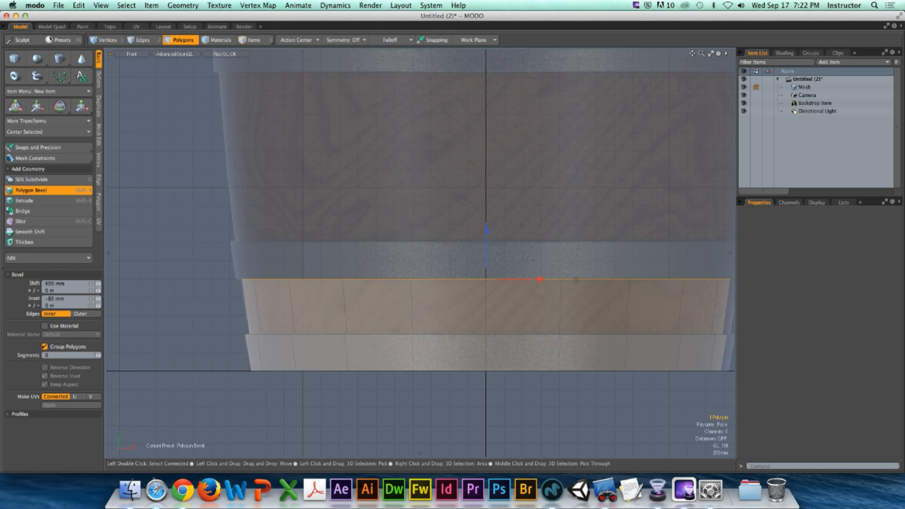
{"action": "key", "text": "super+z"}
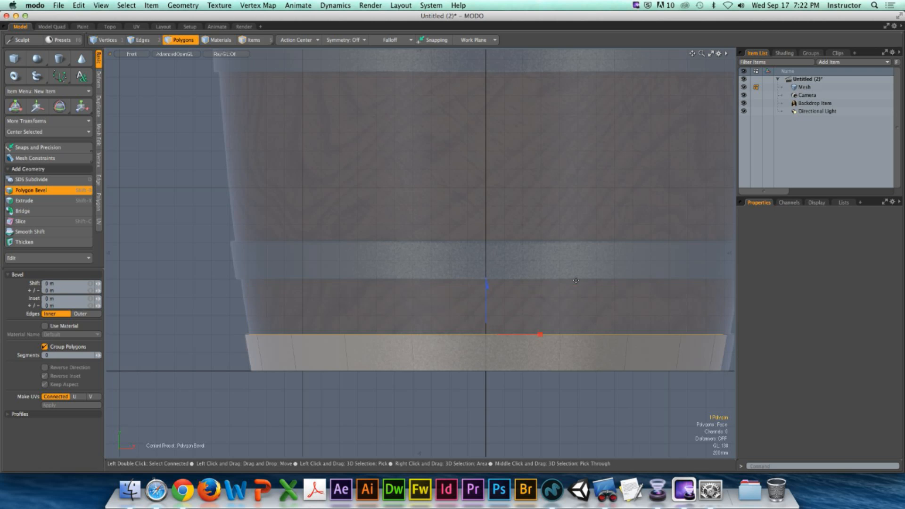
- Bevel the top face upward with a 610 mm shift and -88 mm inset to reach the underside of the second hoop
{"action": "mouse_move", "coordinate": [470, 303]}
{"action": "left_mouse_down", "text": "alt"}
{"action": "mouse_move", "coordinate": [467, 244]}
{"action": "mouse_move", "coordinate": [495, 283]}
{"action": "mouse_move", "coordinate": [474, 286]}
{"action": "left_mouse_up", "text": "alt"}
{"action": "left_click_drag", "start_coordinate": [473, 285], "coordinate": [441, 271], "text": "alt+shift"}
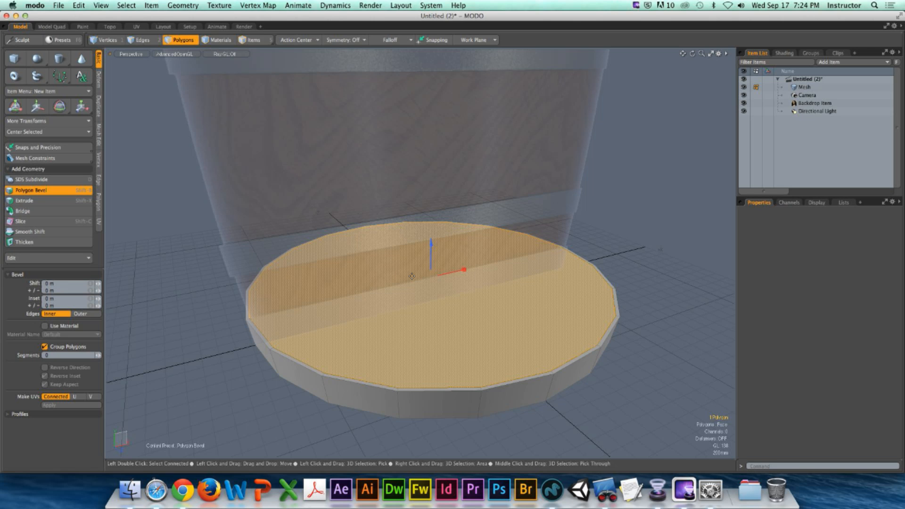
{"action": "left_click_drag", "start_coordinate": [499, 287], "coordinate": [440, 293], "text": "alt"}
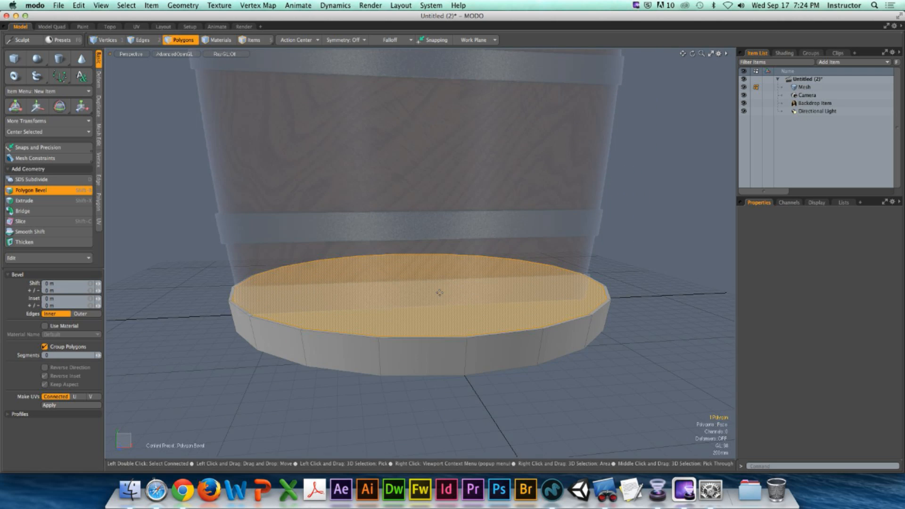
{"action": "left_click", "coordinate": [39, 196]}
{"action": "left_click_drag", "start_coordinate": [424, 268], "coordinate": [438, 281], "text": "alt"}
{"action": "left_click_drag", "start_coordinate": [426, 242], "coordinate": [425, 211]}
{"action": "left_click_drag", "start_coordinate": [426, 238], "coordinate": [473, 239], "text": "alt"}
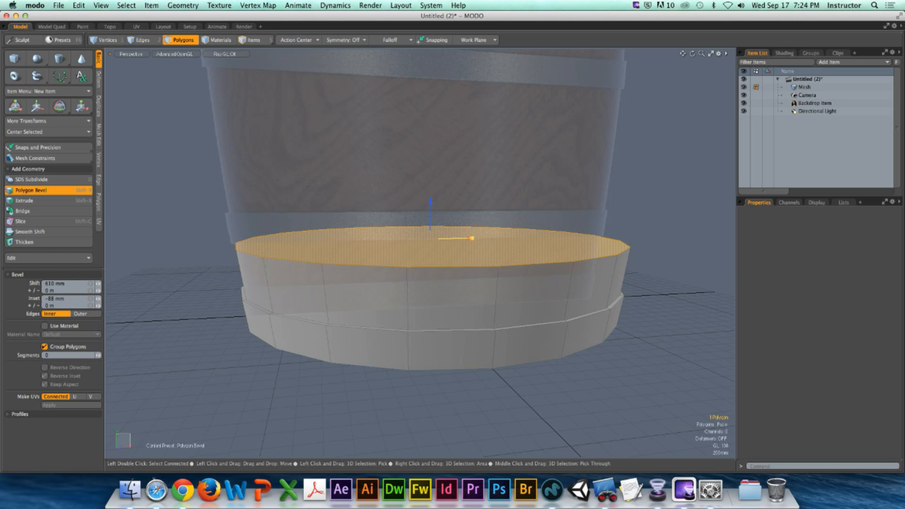
- Check the new wood section against the backdrop barrel in the front view, return to perspective, and clear the tool and selection
{"action": "key", "text": "ctrl+space"}
{"action": "left_click", "coordinate": [581, 313]}
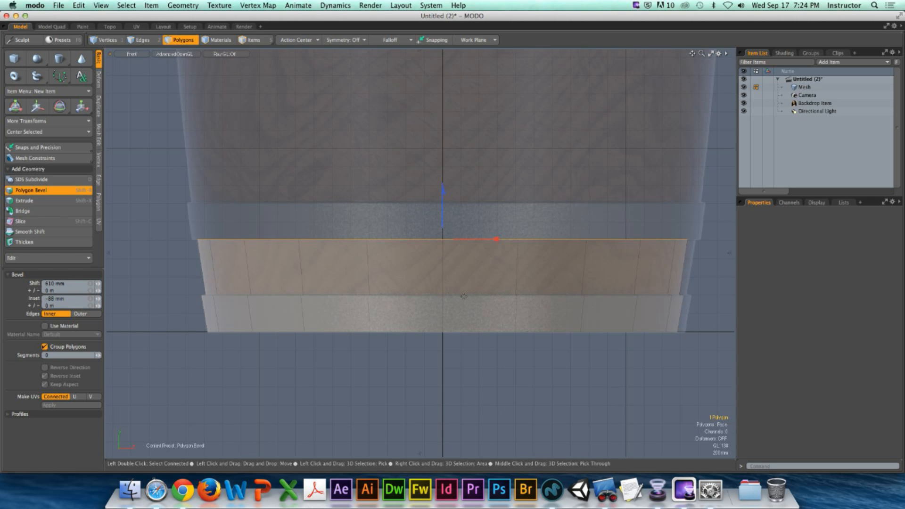
{"action": "key", "text": "ctrl+space"}
{"action": "left_click", "coordinate": [504, 226]}
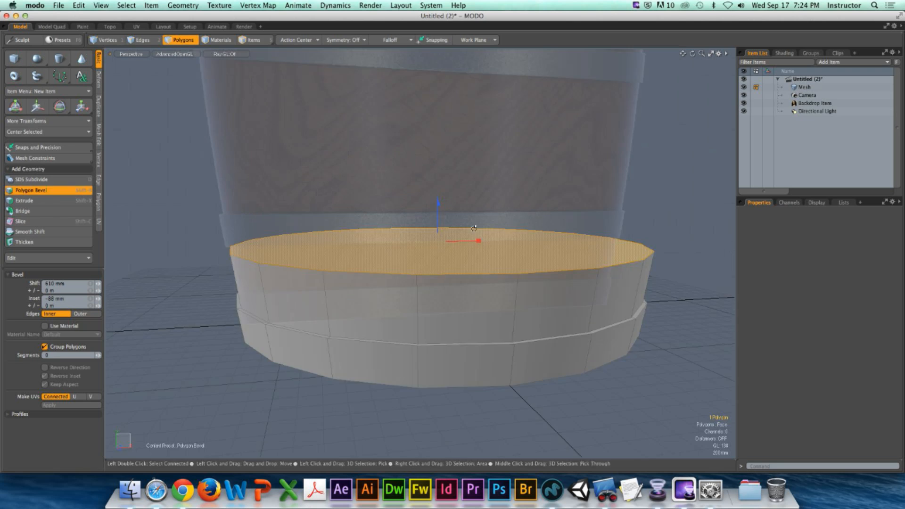
{"action": "left_click_drag", "start_coordinate": [505, 227], "coordinate": [505, 229], "text": "alt"}
{"action": "key", "text": "q"}
{"action": "left_click", "coordinate": [517, 185]}
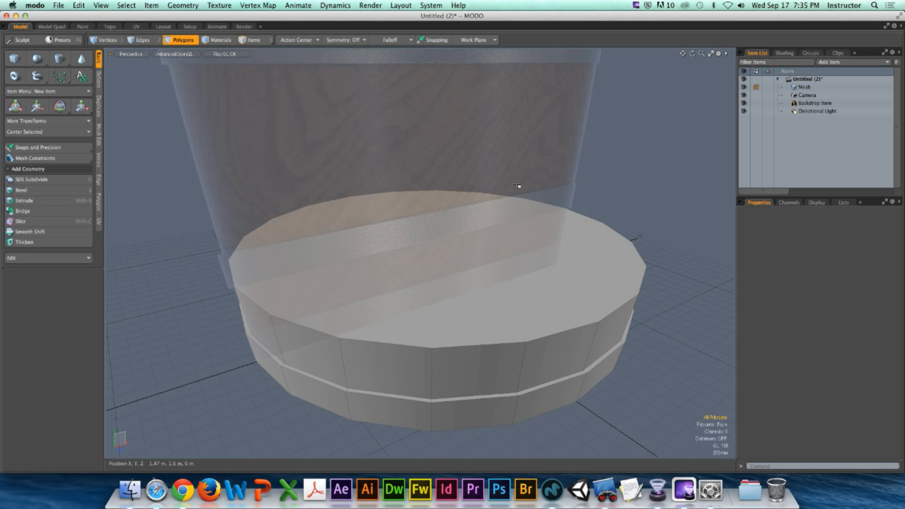
{"action": "left_click", "coordinate": [487, 266]}
{"action": "key", "text": "b"}
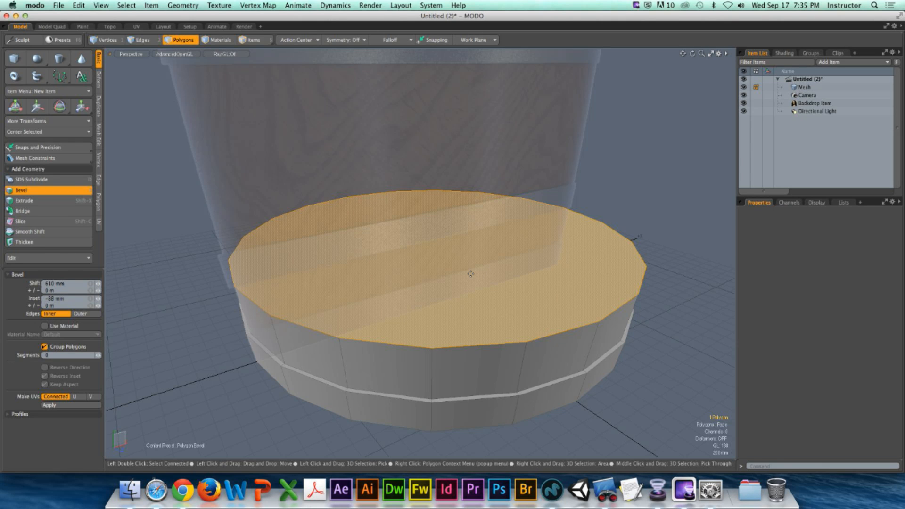
{"action": "key", "text": "space"}
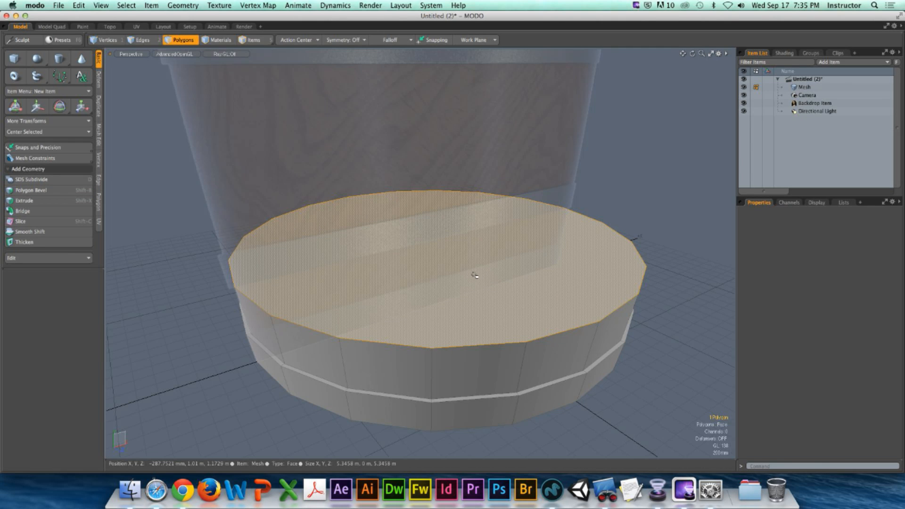
{"action": "left_click", "coordinate": [609, 198]}
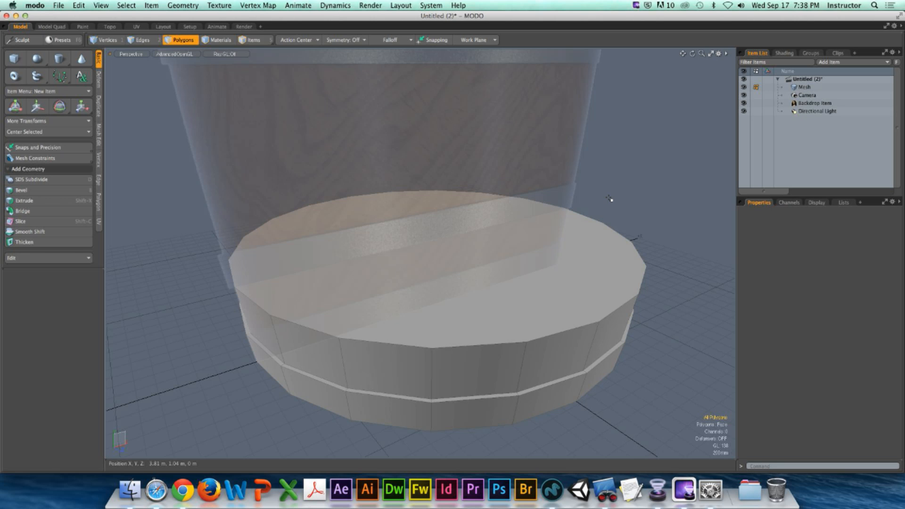
- Hide the Backdrop Item, leaving the barrel mesh visible, and clear the top face selection
{"action": "left_click", "coordinate": [524, 283]}
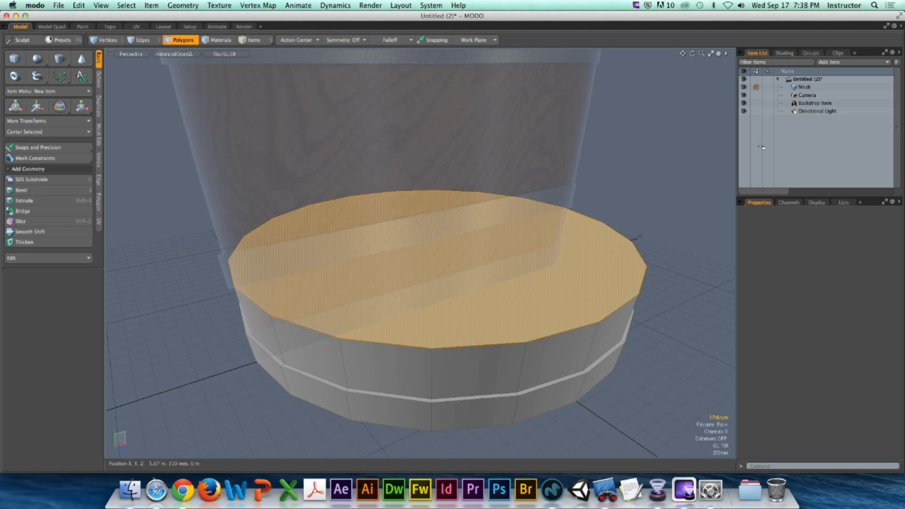
{"action": "left_click", "coordinate": [743, 103]}
{"action": "left_click", "coordinate": [653, 174]}
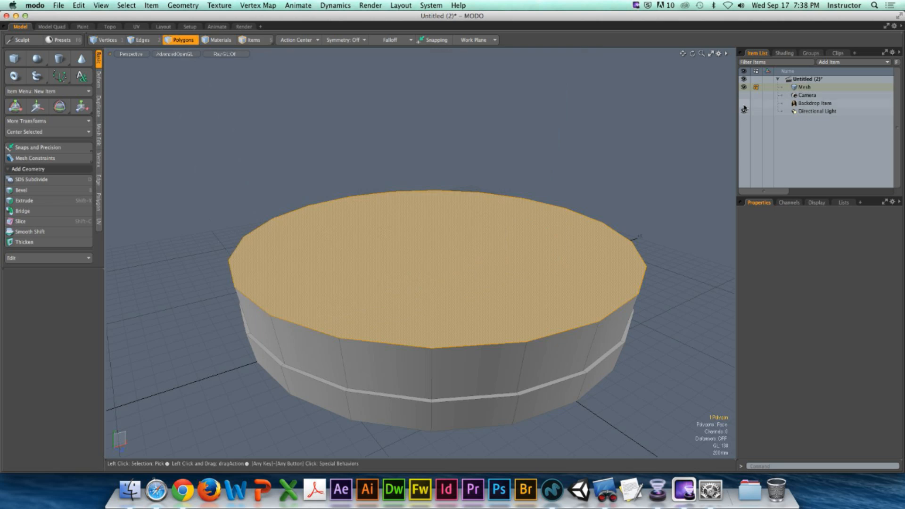
{"action": "left_click_drag", "start_coordinate": [569, 218], "coordinate": [534, 195], "text": "alt+shift"}
{"action": "mouse_move", "coordinate": [528, 221]}
{"action": "left_mouse_down", "text": "alt"}
{"action": "mouse_move", "coordinate": [527, 211]}
{"action": "mouse_move", "coordinate": [525, 229]}
{"action": "left_mouse_up", "text": "alt"}
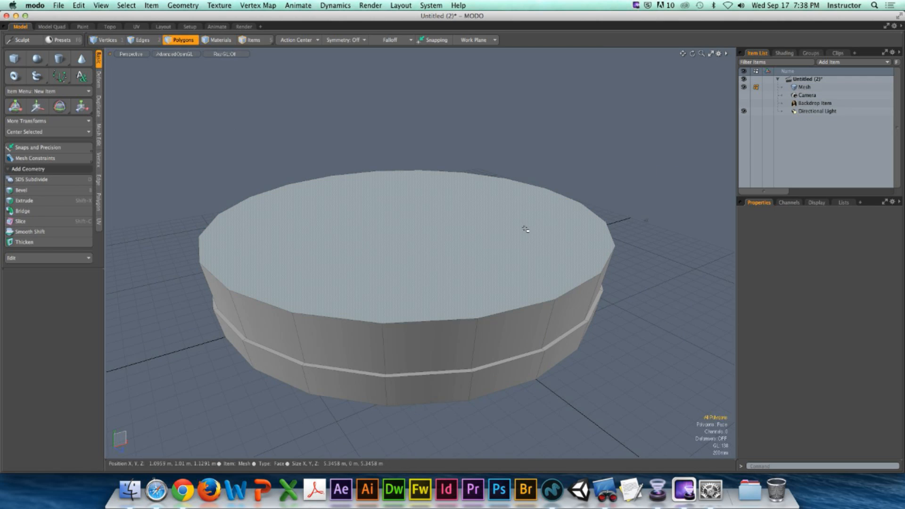
- Bevel the top face with zero shift and zero inset, drop the tool and selection, and inspect the rim up close
{"action": "left_click", "coordinate": [525, 226]}
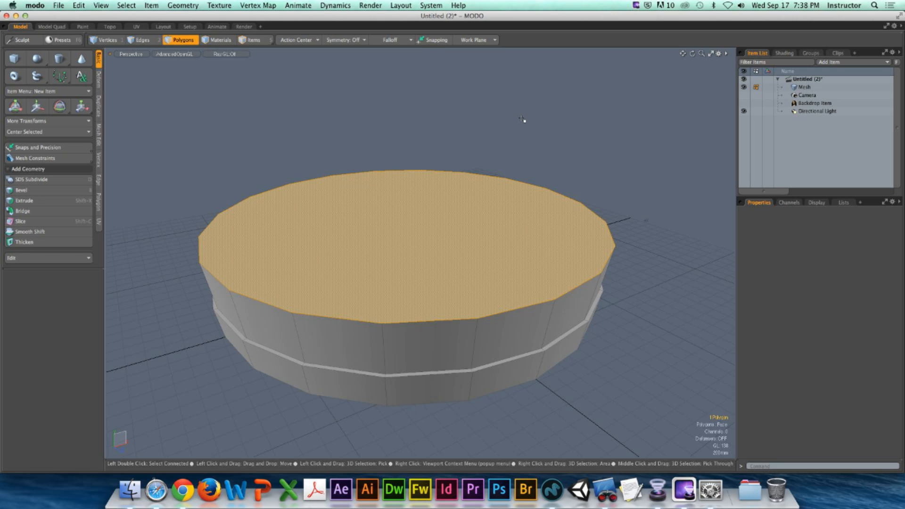
{"action": "key", "text": "b"}
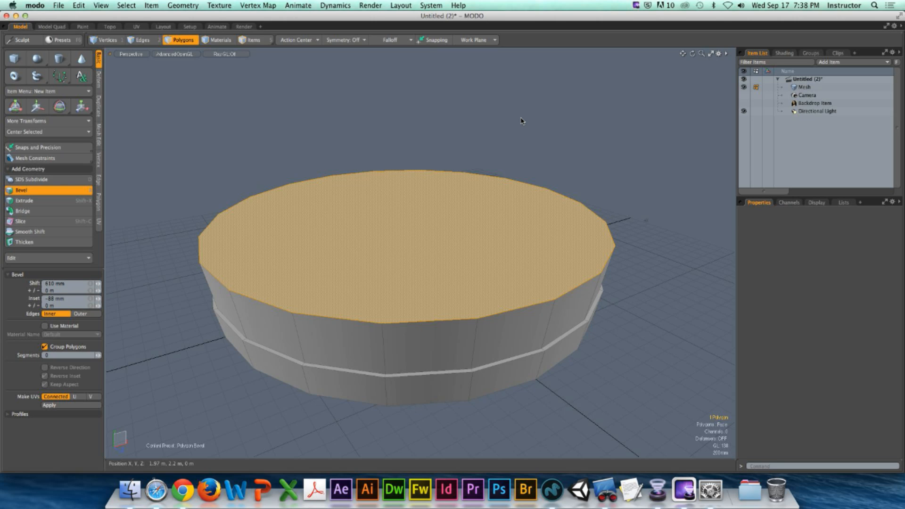
{"action": "left_click", "coordinate": [492, 117]}
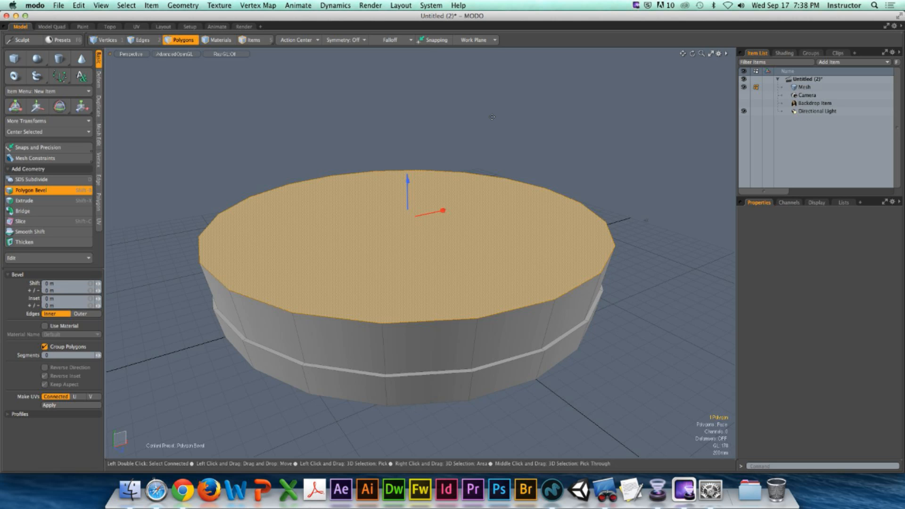
{"action": "key", "text": "space"}
{"action": "left_click", "coordinate": [491, 118]}
{"action": "left_click_drag", "start_coordinate": [298, 308], "coordinate": [357, 287], "text": "alt+shift"}
{"action": "left_click", "coordinate": [358, 288]}
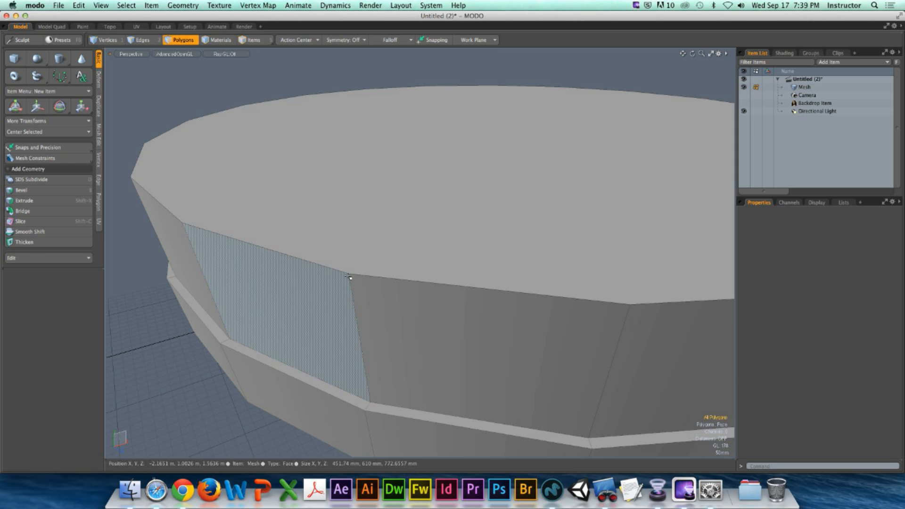
- Select all connected barrel polygons and run Mesh Cleanup with every option enabled, including Merge Vertices and Unify Polygons, and dismiss the report
{"action": "mouse_move", "coordinate": [420, 261]}
{"action": "left_mouse_down", "text": "ctrl+alt"}
{"action": "mouse_move", "coordinate": [443, 258]}
{"action": "mouse_move", "coordinate": [414, 256]}
{"action": "left_mouse_up", "text": "ctrl+alt"}
{"action": "double_click", "coordinate": [416, 258]}
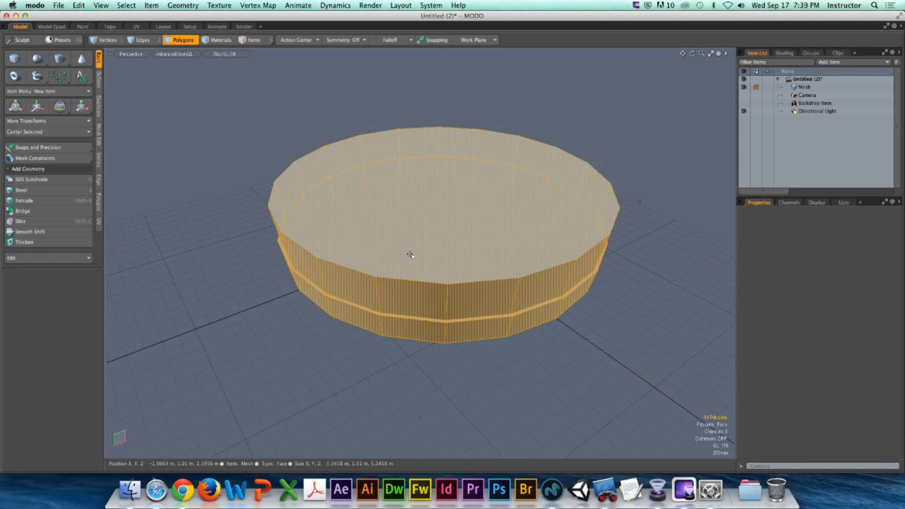
{"action": "left_click", "coordinate": [184, 6]}
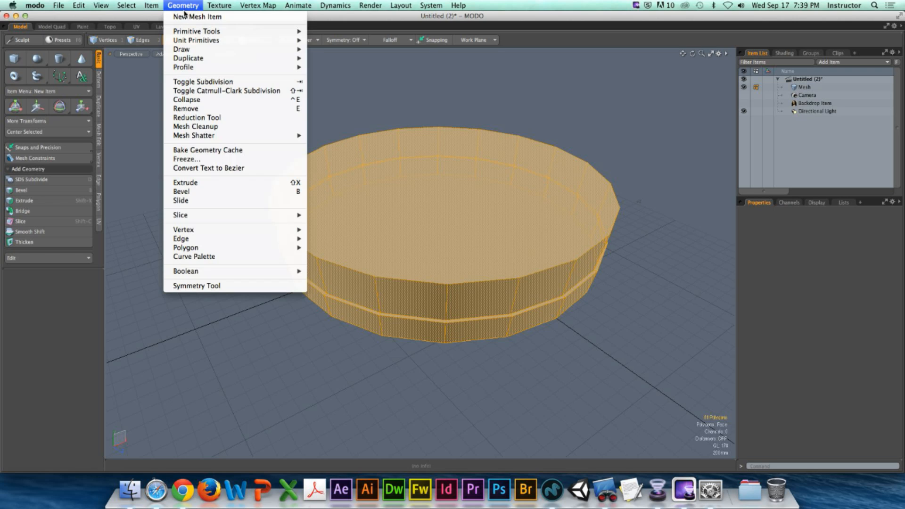
{"action": "left_click", "coordinate": [231, 132]}
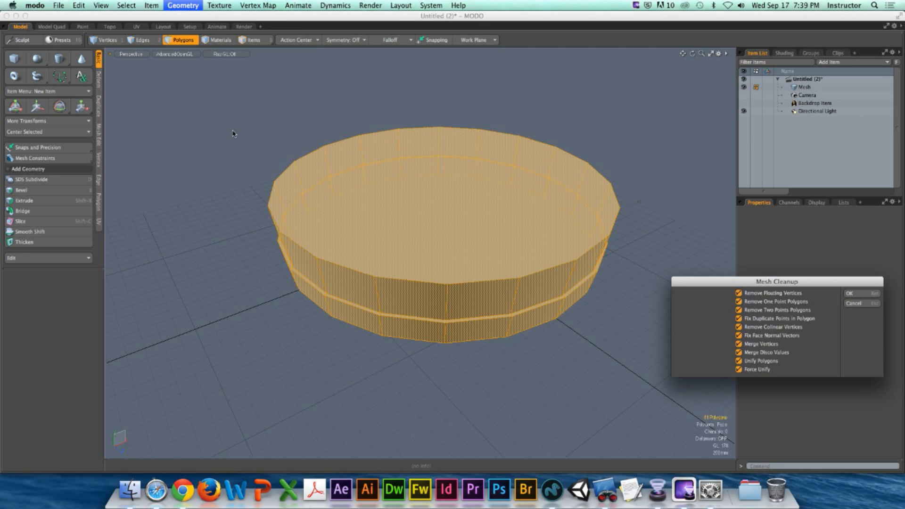
{"action": "left_click_drag", "start_coordinate": [743, 285], "coordinate": [198, 82]}
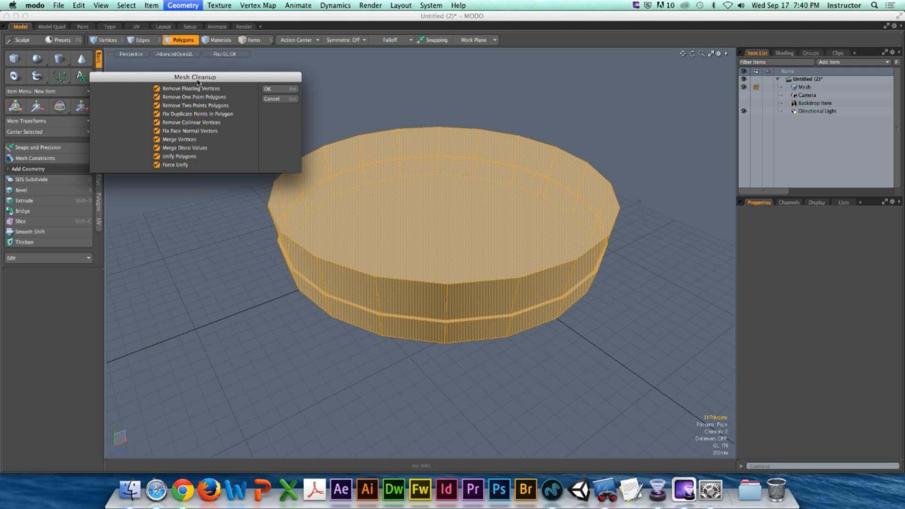
{"action": "left_click", "coordinate": [269, 89]}
{"action": "key", "text": "ctrl"}
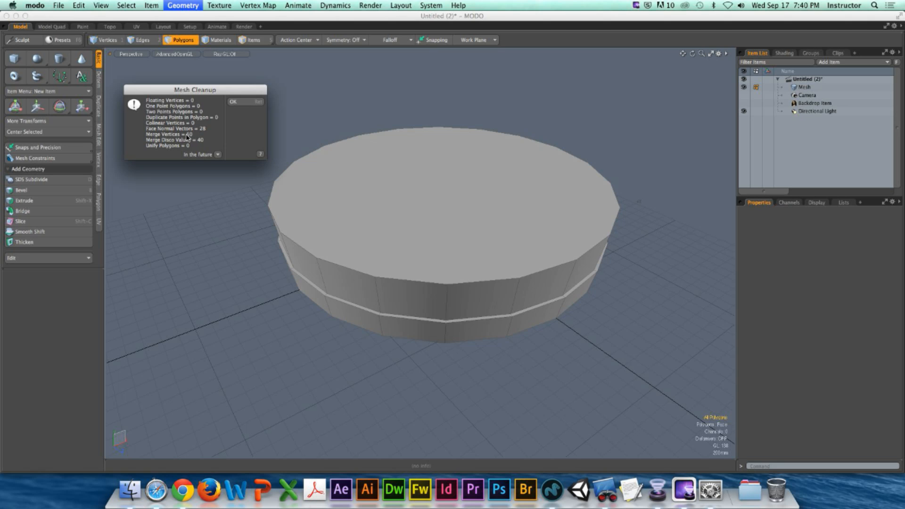
{"action": "key", "text": "ctrl"}
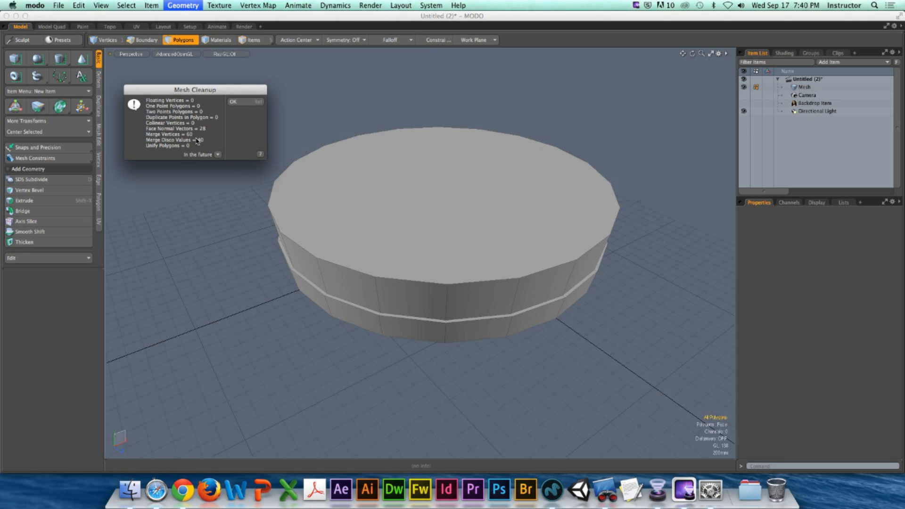
{"action": "left_click", "coordinate": [246, 103]}
- Select the edge loop around the top rim to check the cleaned-up mesh
{"action": "left_click_drag", "start_coordinate": [259, 172], "coordinate": [340, 210], "text": "ctrl+alt"}
{"action": "left_click", "coordinate": [343, 212]}
{"action": "key", "text": "2"}
{"action": "double_click", "coordinate": [329, 253]}
{"action": "left_click_drag", "start_coordinate": [328, 253], "coordinate": [317, 301], "text": "alt"}
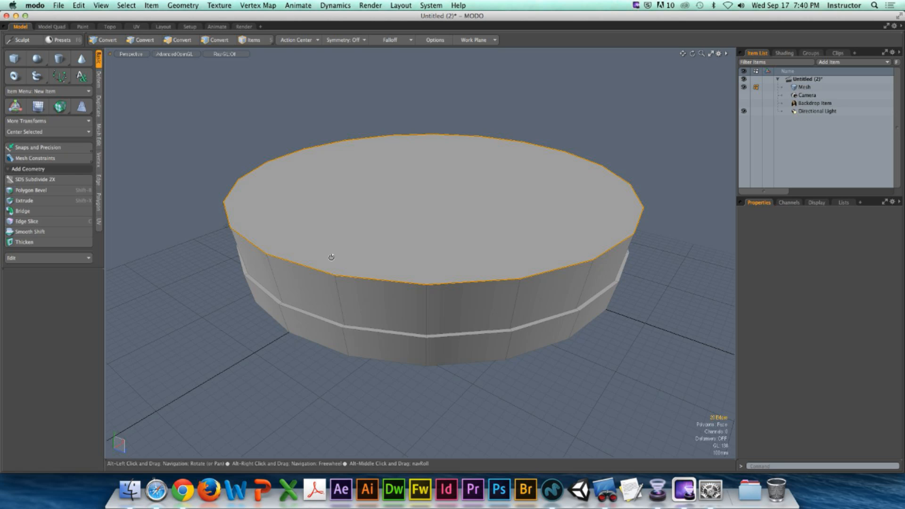
- Apply a zero-value bevel to the top face in polygon mode, then drop the tool and clear the selection
{"action": "key", "text": "3"}
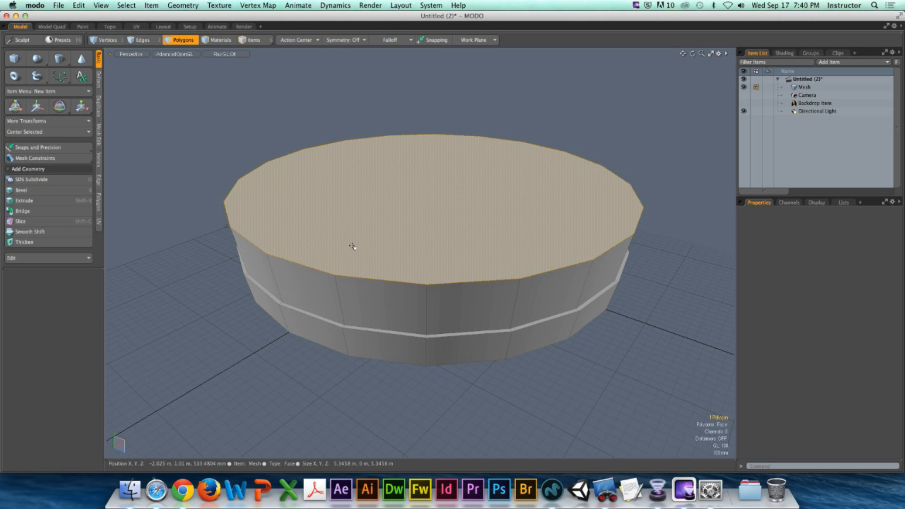
{"action": "key", "text": "b"}
{"action": "key", "text": "space"}
{"action": "left_click", "coordinate": [302, 330]}
- Select the hoop's edge loop and the top rim's edge loop in turn to examine them for duplicate edges, and clear the selection
{"action": "key", "text": "2"}
{"action": "double_click", "coordinate": [359, 329]}
{"action": "left_click_drag", "start_coordinate": [359, 330], "coordinate": [335, 327], "text": "ctrl+alt"}
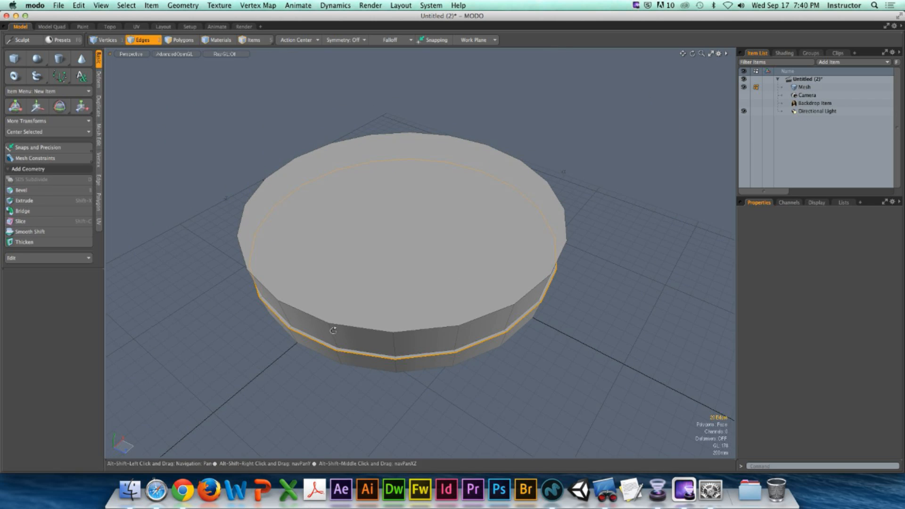
{"action": "double_click", "coordinate": [345, 325]}
{"action": "left_click_drag", "start_coordinate": [368, 349], "coordinate": [364, 317], "text": "alt"}
{"action": "left_click_drag", "start_coordinate": [363, 318], "coordinate": [404, 320], "text": "ctrl+alt"}
{"action": "mouse_move", "coordinate": [404, 320]}
{"action": "left_mouse_down", "text": "alt"}
{"action": "mouse_move", "coordinate": [406, 339]}
{"action": "mouse_move", "coordinate": [400, 315]}
{"action": "mouse_move", "coordinate": [386, 319]}
{"action": "left_mouse_up", "text": "alt"}
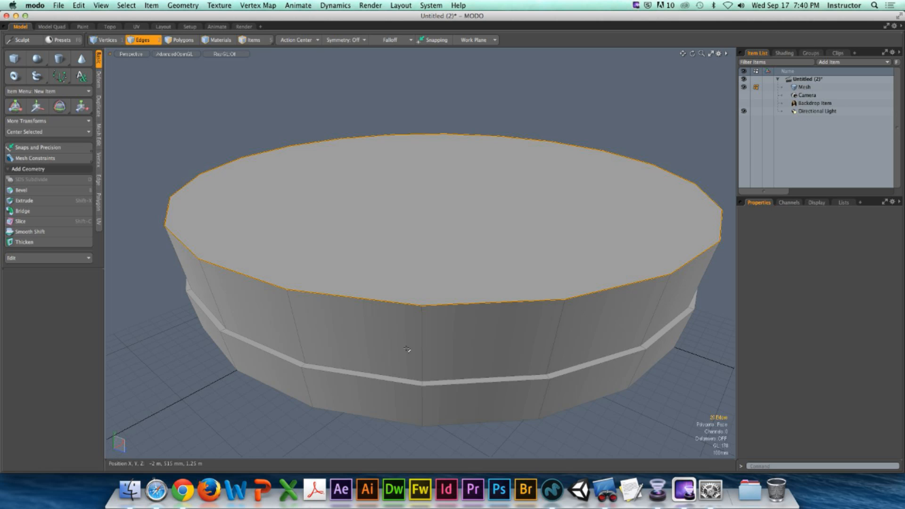
{"action": "left_click", "coordinate": [461, 334]}
- Start another zero-value bevel on the top face, undo it, and drop the tool and selection
{"action": "left_click_drag", "start_coordinate": [475, 322], "coordinate": [424, 304], "text": "alt"}
{"action": "key", "text": "3"}
{"action": "left_click", "coordinate": [429, 287]}
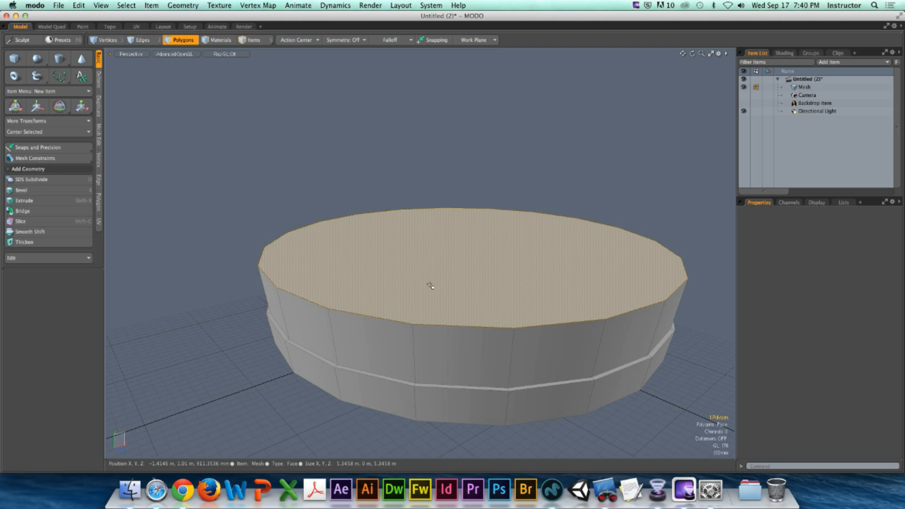
{"action": "key", "text": "b"}
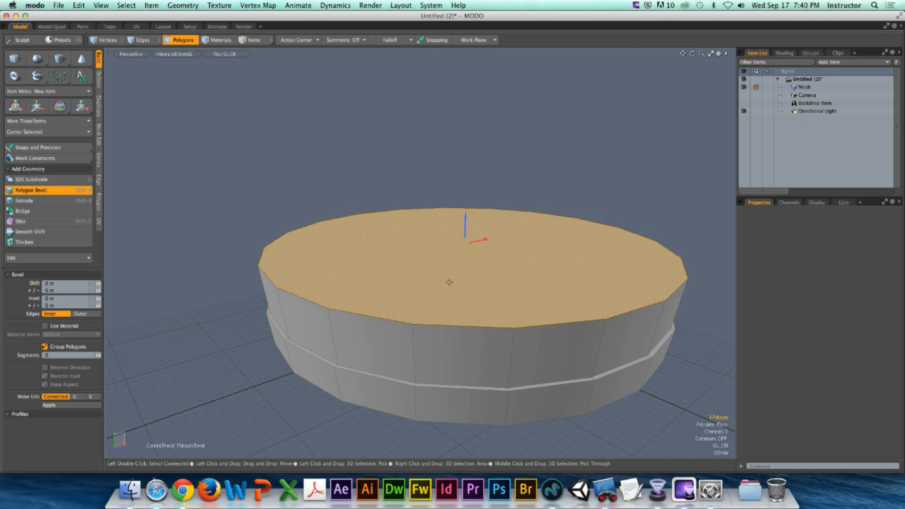
{"action": "key", "text": "super+z"}
{"action": "key", "text": "space"}
{"action": "left_click", "coordinate": [316, 196]}
{"action": "left_click_drag", "start_coordinate": [386, 274], "coordinate": [392, 262], "text": "alt"}
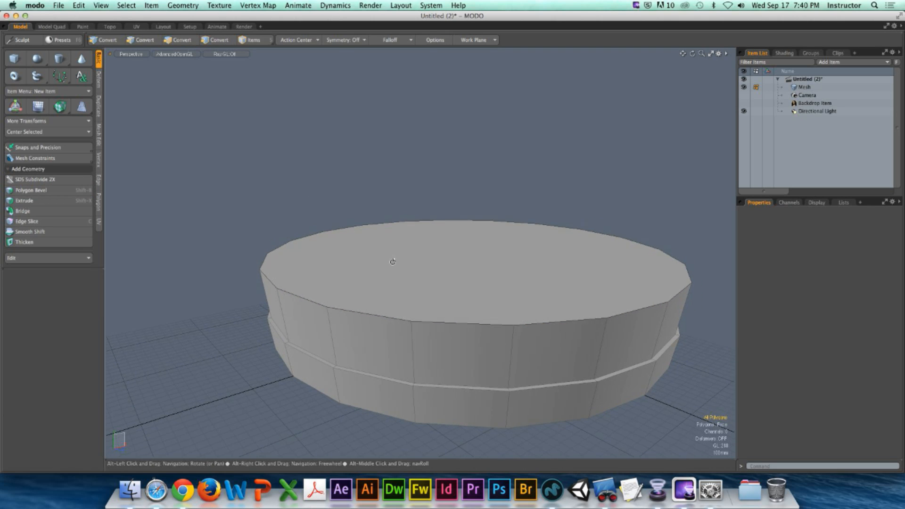
- Bevel the top face repeatedly without any shift or inset to stack duplicate geometry at the rim, and clear the selection
{"action": "left_click", "coordinate": [435, 277]}
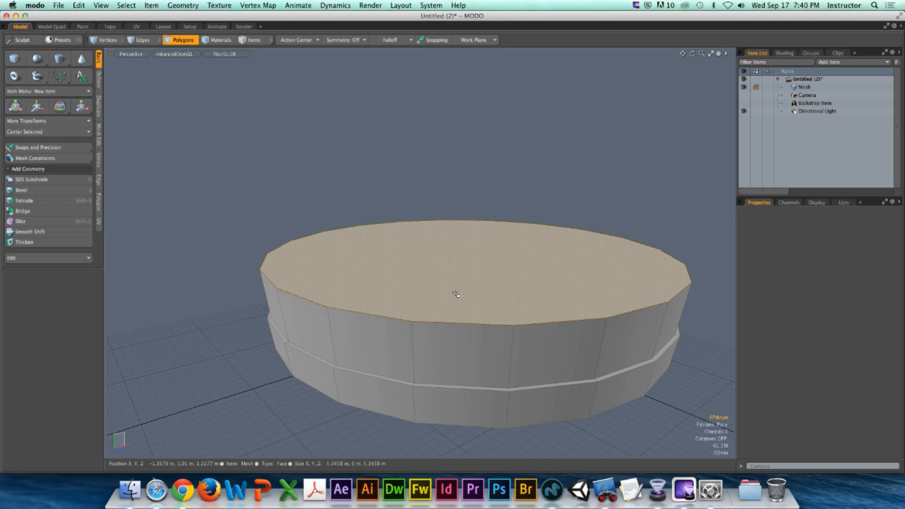
{"action": "key", "text": "b"}
{"action": "key", "text": "space"}
{"action": "key", "text": "b"}
{"action": "key", "text": "shift+b"}
{"action": "key", "text": "space"}
{"action": "key", "text": "b"}
{"action": "key", "text": "space"}
{"action": "left_click", "coordinate": [406, 184]}
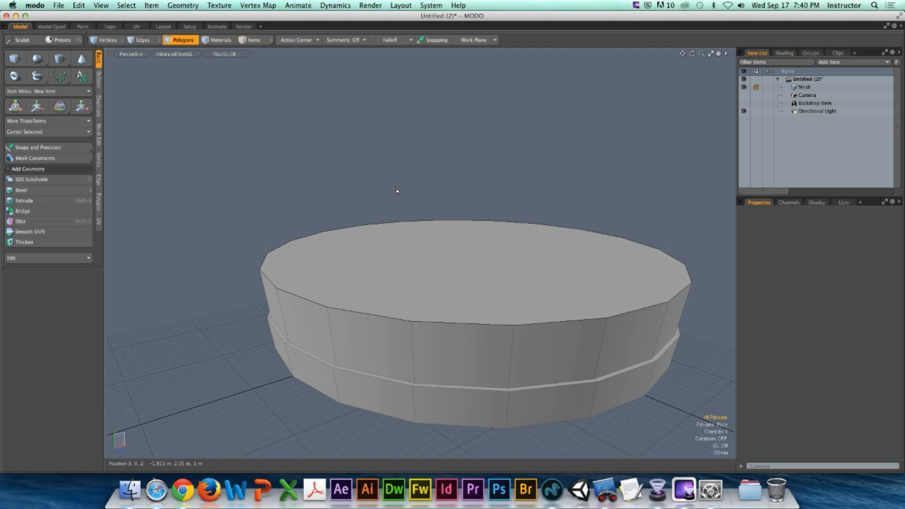
- Select the top rim's edges in edge mode to inspect the stacked duplicate geometry
{"action": "left_click_drag", "start_coordinate": [424, 243], "coordinate": [453, 296], "text": "alt"}
{"action": "left_click_drag", "start_coordinate": [452, 296], "coordinate": [419, 295], "text": "ctrl+alt"}
{"action": "key", "text": "2"}
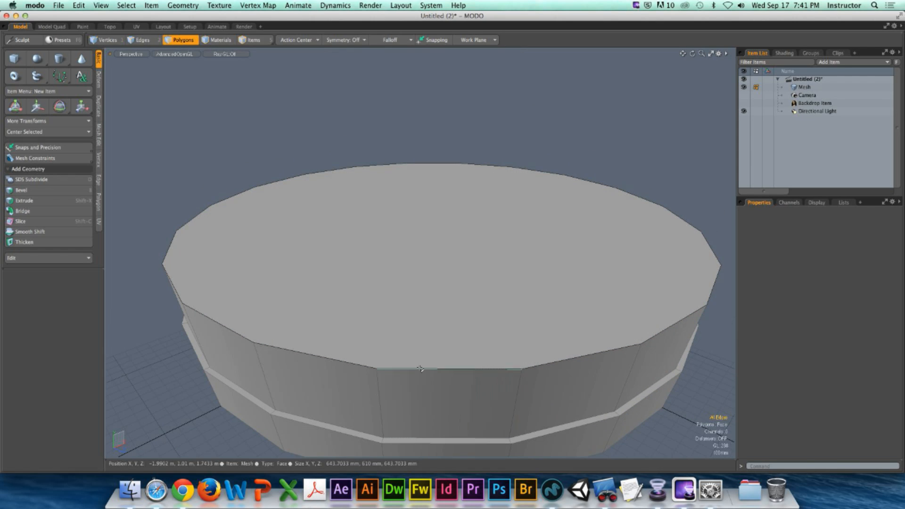
{"action": "double_click", "coordinate": [422, 368]}
{"action": "left_click_drag", "start_coordinate": [420, 359], "coordinate": [427, 339], "text": "alt"}
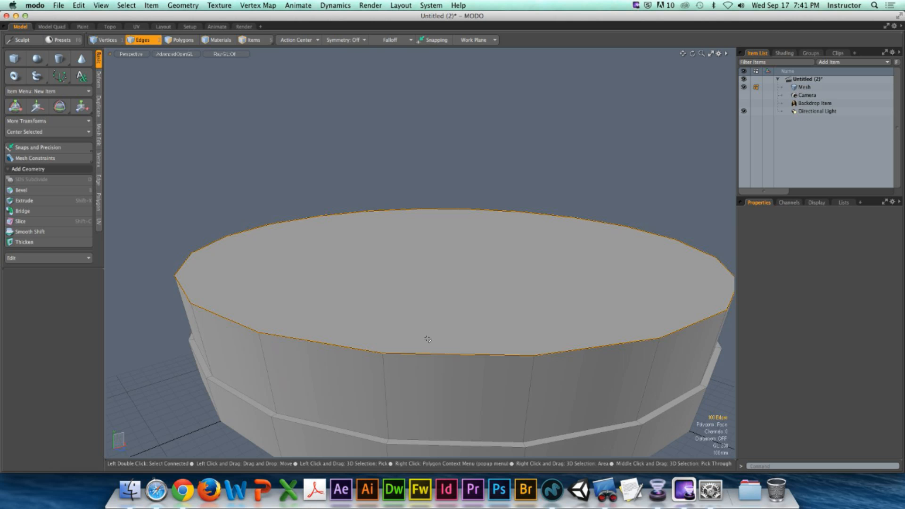
- Select the whole connected mesh in polygon mode and run Mesh Cleanup with all options to merge the stacked rim geometry
{"action": "key", "text": "3"}
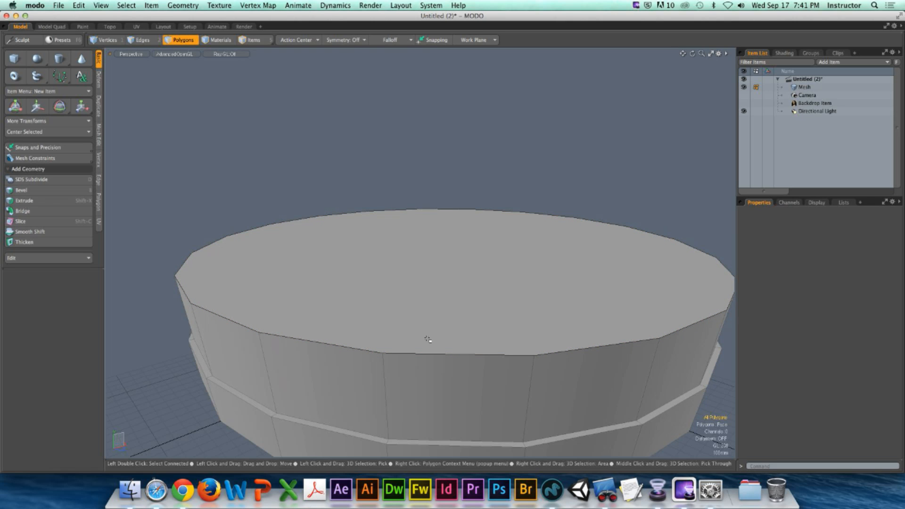
{"action": "double_click", "coordinate": [427, 339]}
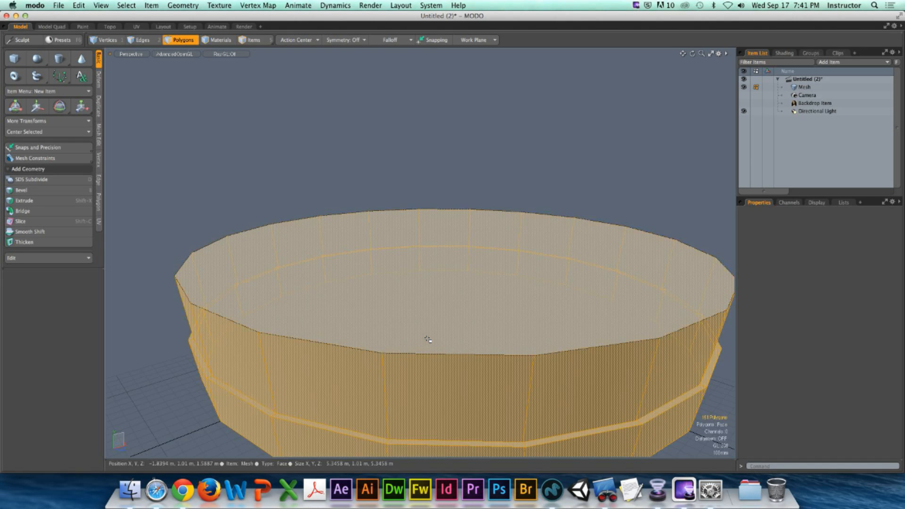
{"action": "left_click", "coordinate": [182, 5]}
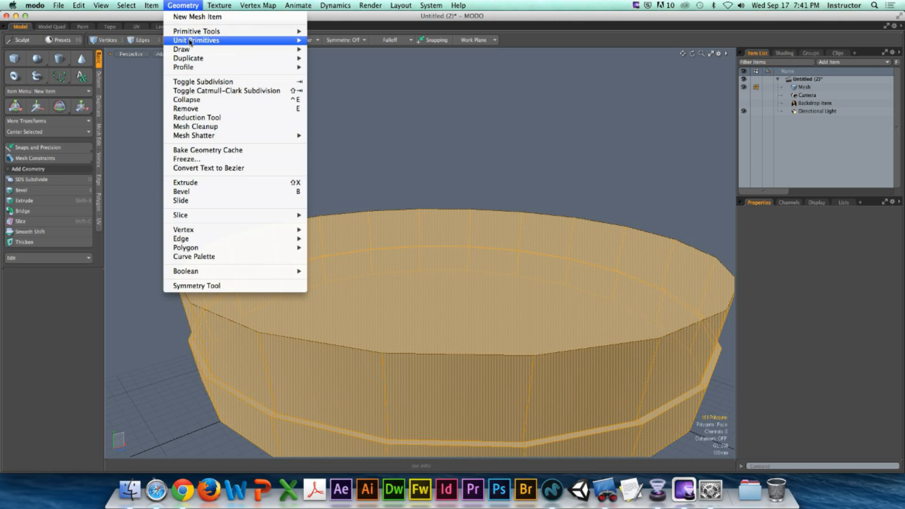
{"action": "left_click", "coordinate": [212, 126]}
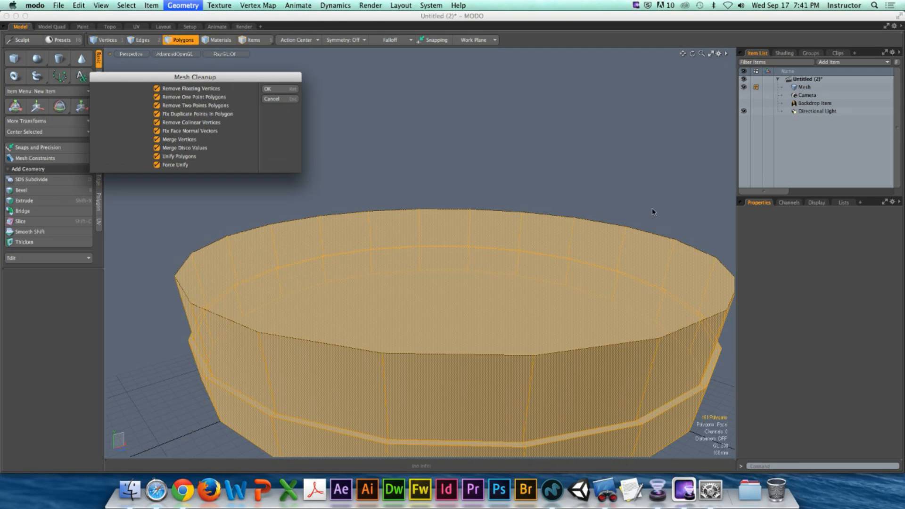
{"action": "left_click", "coordinate": [276, 93]}
{"action": "left_click", "coordinate": [240, 131]}
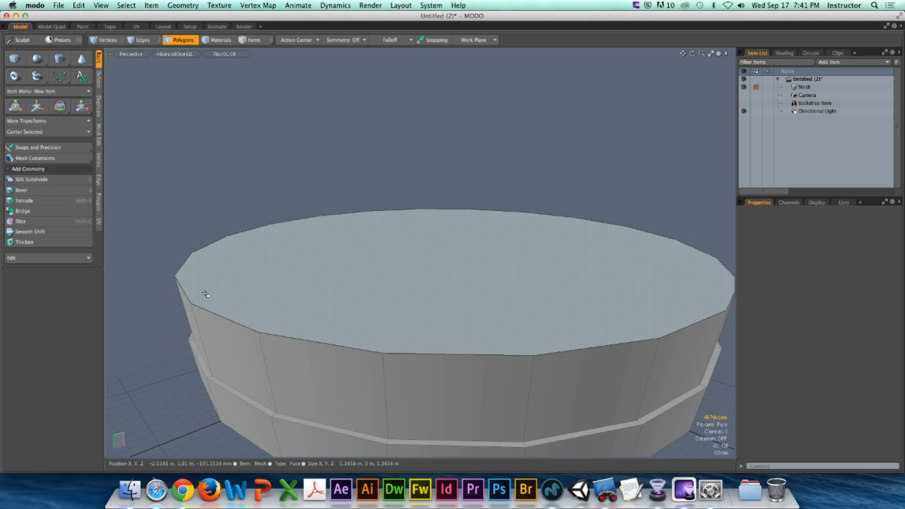
- Reselect all connected polygons of the barrel and run Mesh Cleanup a second time with the same options
{"action": "double_click", "coordinate": [303, 313]}
{"action": "left_click", "coordinate": [183, 5]}
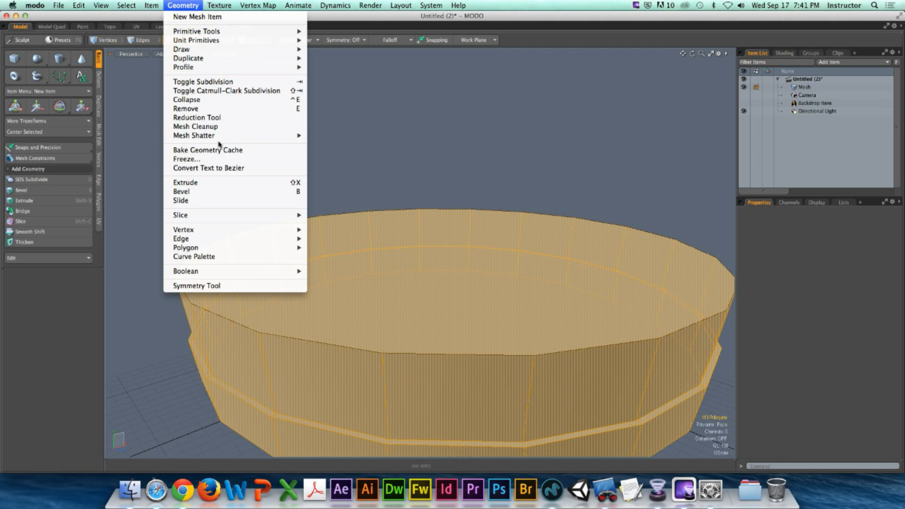
{"action": "left_click", "coordinate": [212, 127]}
{"action": "left_click", "coordinate": [272, 95]}
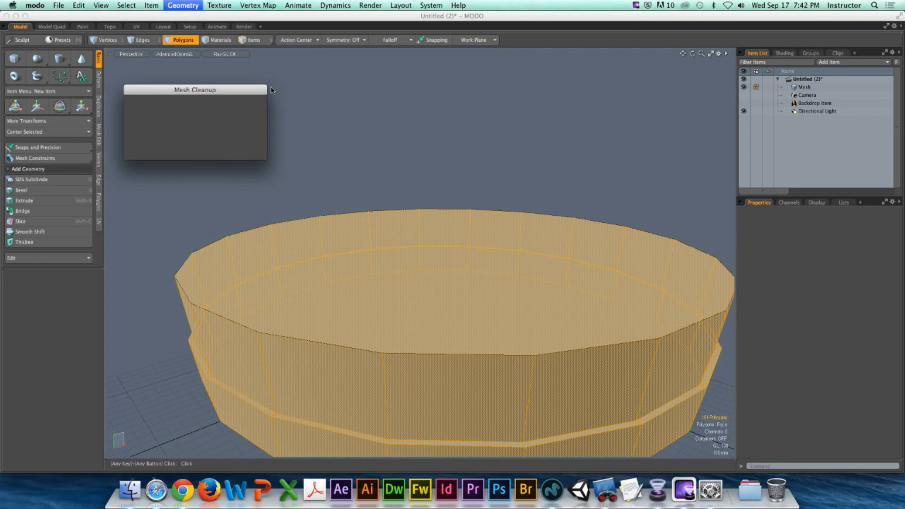
{"action": "left_click", "coordinate": [245, 102]}
{"action": "double_click", "coordinate": [299, 226]}
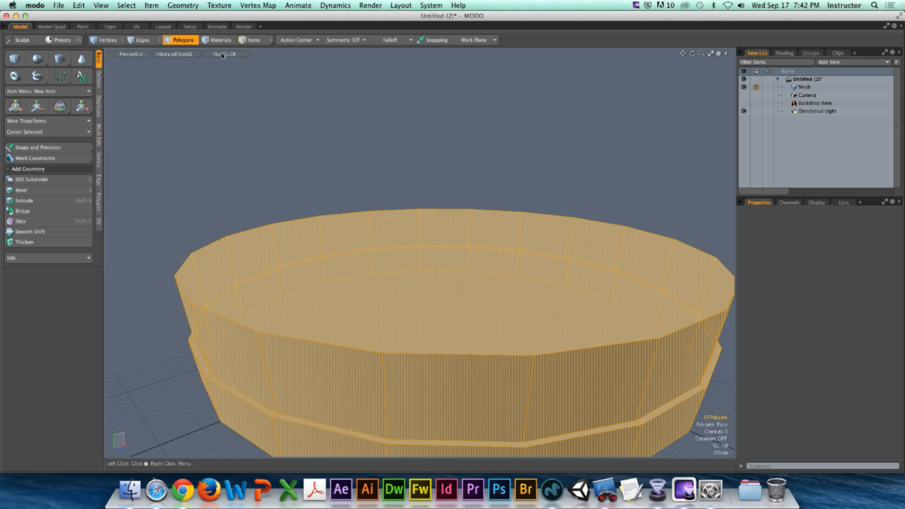
{"action": "left_click", "coordinate": [183, 5]}
{"action": "left_click", "coordinate": [196, 135]}
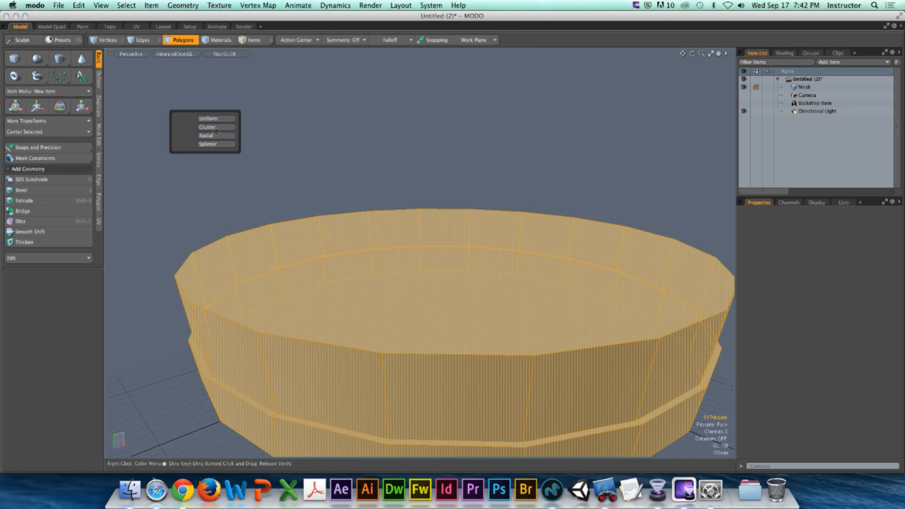
{"action": "left_click", "coordinate": [256, 167]}
- Run Mesh Cleanup a third time on the whole barrel mesh, dismiss the report, and switch to edge selection mode
{"action": "double_click", "coordinate": [258, 279]}
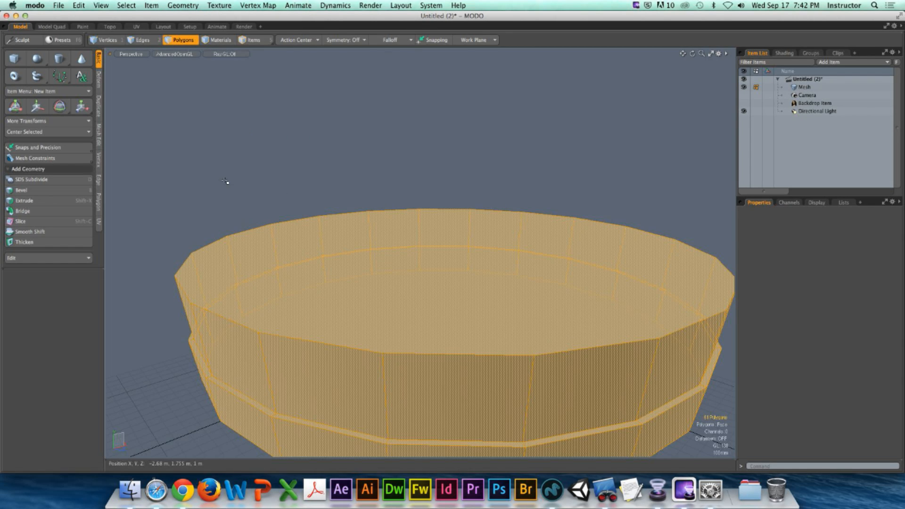
{"action": "left_click", "coordinate": [183, 5]}
{"action": "left_click", "coordinate": [196, 132]}
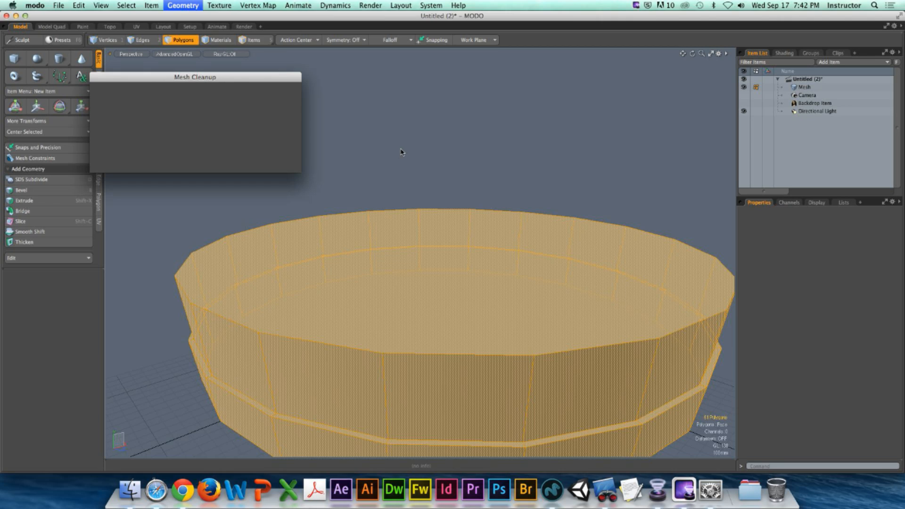
{"action": "left_click", "coordinate": [284, 89]}
{"action": "left_click", "coordinate": [247, 123]}
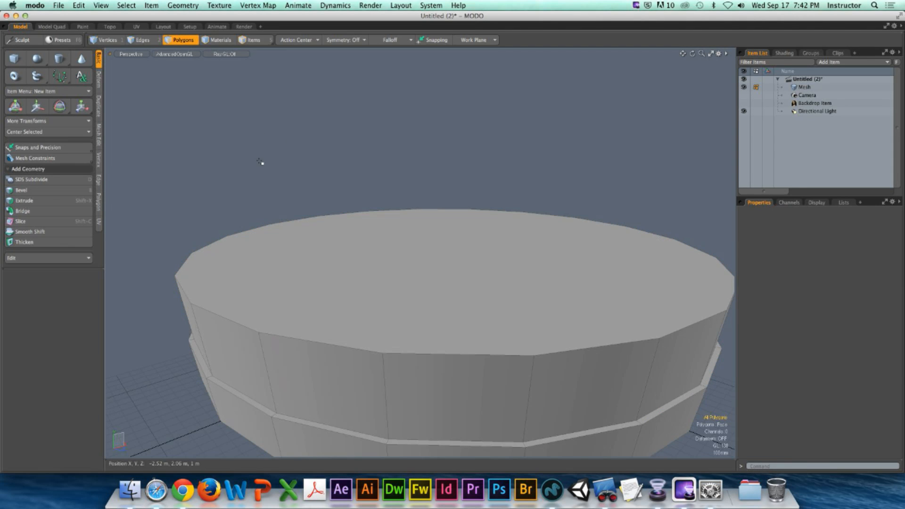
{"action": "left_click_drag", "start_coordinate": [260, 184], "coordinate": [308, 174], "text": "ctrl+alt"}
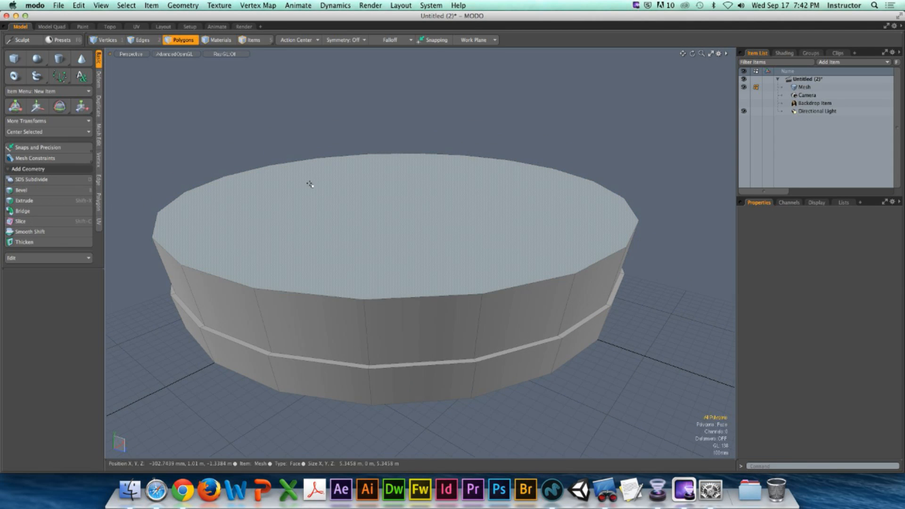
{"action": "key", "text": "2"}
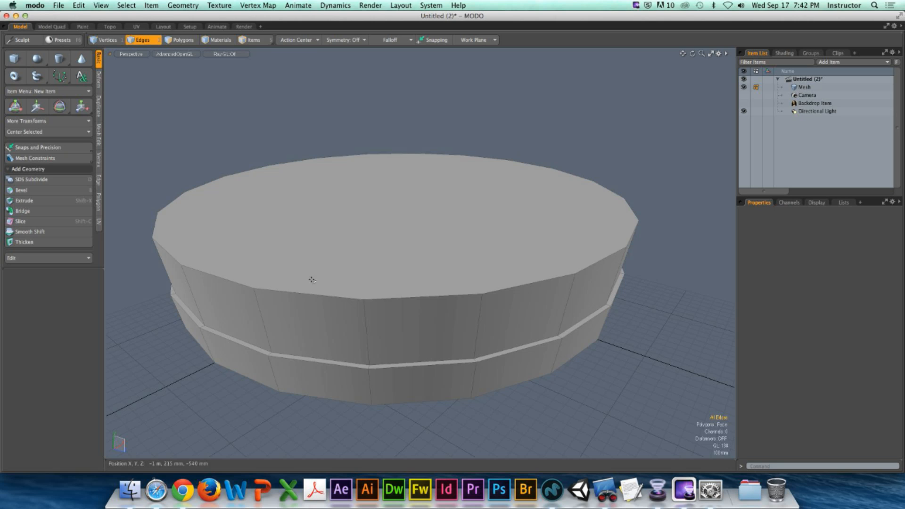
- Select the top rim's edge loop to check it for stacked edges, and return to polygon mode
{"action": "double_click", "coordinate": [311, 296]}
{"action": "left_click_drag", "start_coordinate": [311, 296], "coordinate": [333, 278], "text": "alt"}
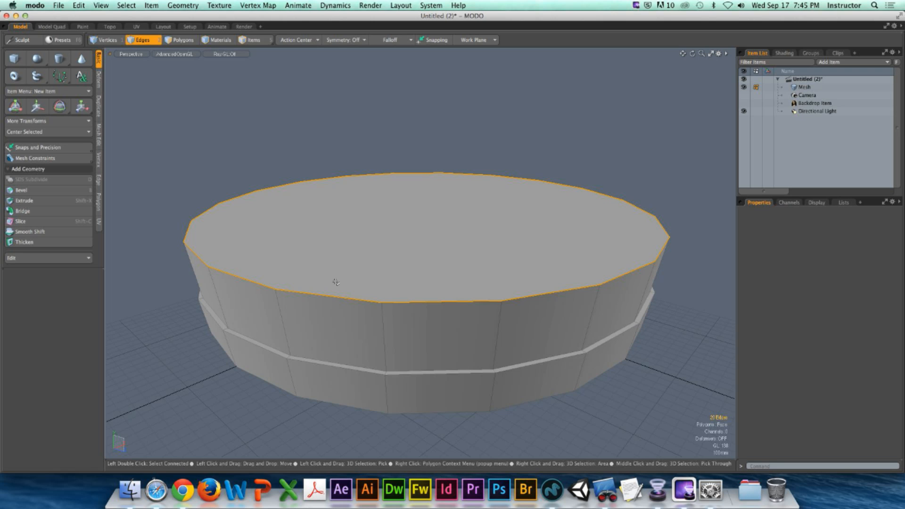
{"action": "key", "text": "3"}
{"action": "scroll", "coordinate": [426, 152], "scroll_direction": "down", "scroll_amount": 3}
{"action": "left_click_drag", "start_coordinate": [427, 152], "coordinate": [398, 178], "text": "alt"}
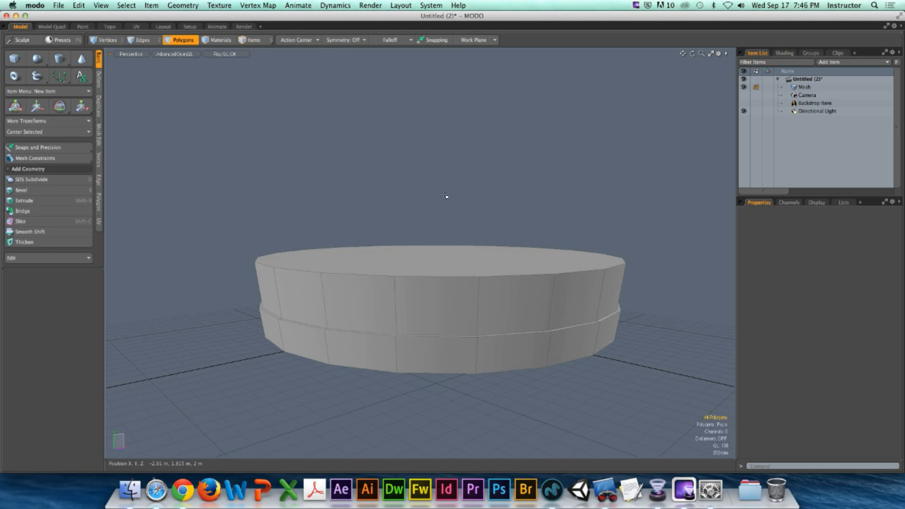
- Show the Backdrop Item reference image and select the top polygon of the barrel
{"action": "left_click", "coordinate": [744, 103]}
{"action": "left_click_drag", "start_coordinate": [475, 202], "coordinate": [444, 268], "text": "alt"}
{"action": "left_click", "coordinate": [435, 266]}
- In the front view, bevel the top polygon outward in place with a -70 mm inset to start the second hoop
{"action": "key", "text": "KP_2"}
{"action": "key", "text": "b"}
{"action": "left_click_drag", "start_coordinate": [507, 298], "coordinate": [552, 298]}
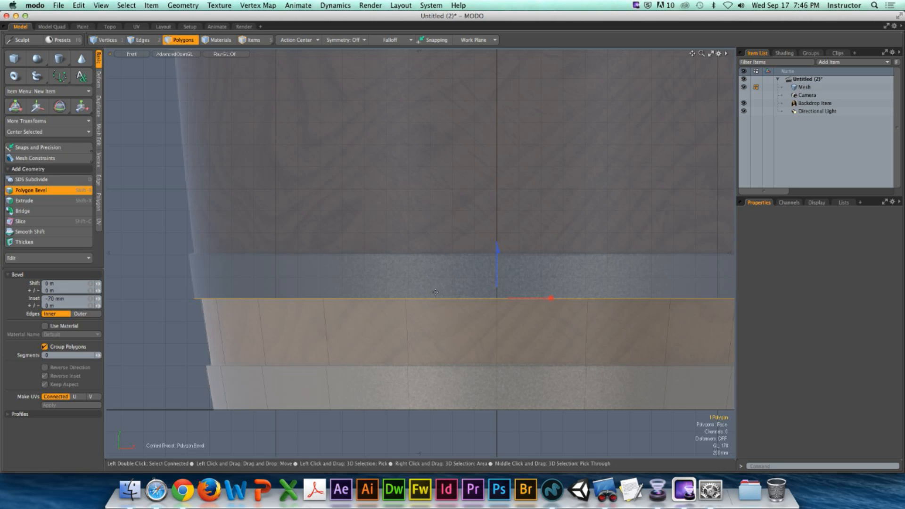
{"action": "key", "text": "space"}
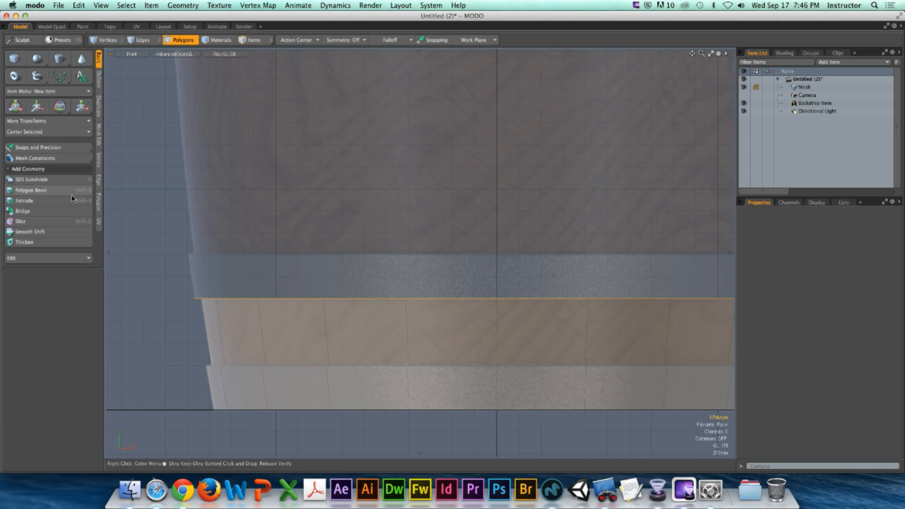
- Bevel the top polygon up 400 mm with a -54 mm inset to form the second hoop
{"action": "left_click", "coordinate": [32, 190]}
{"action": "left_click_drag", "start_coordinate": [509, 278], "coordinate": [509, 233]}
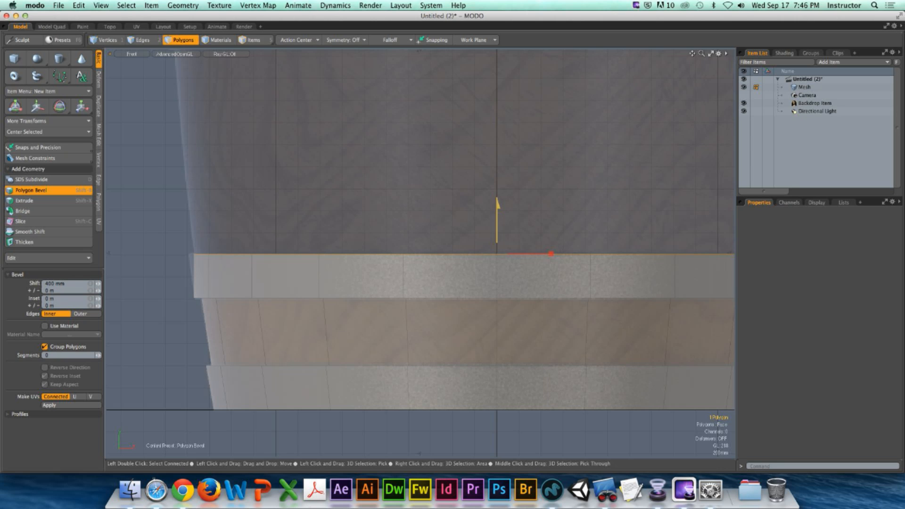
{"action": "left_click_drag", "start_coordinate": [551, 254], "coordinate": [553, 253]}
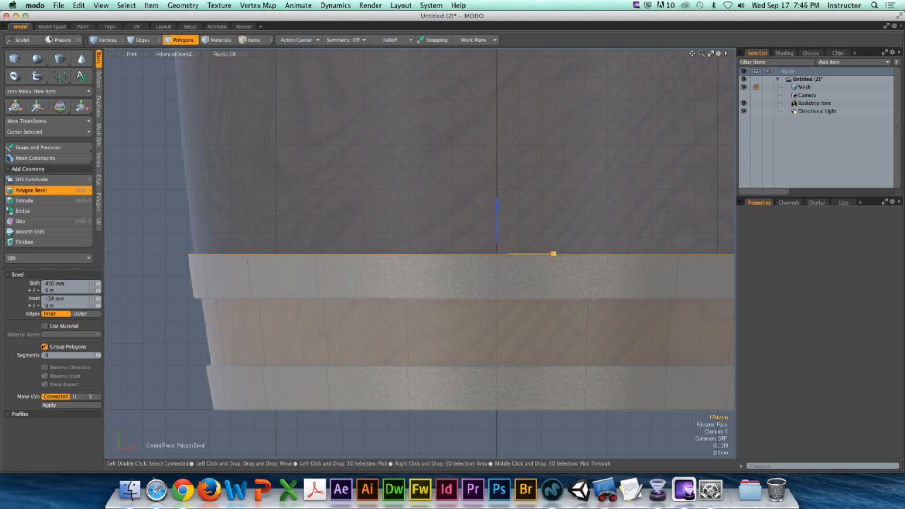
{"action": "left_click", "coordinate": [62, 192]}
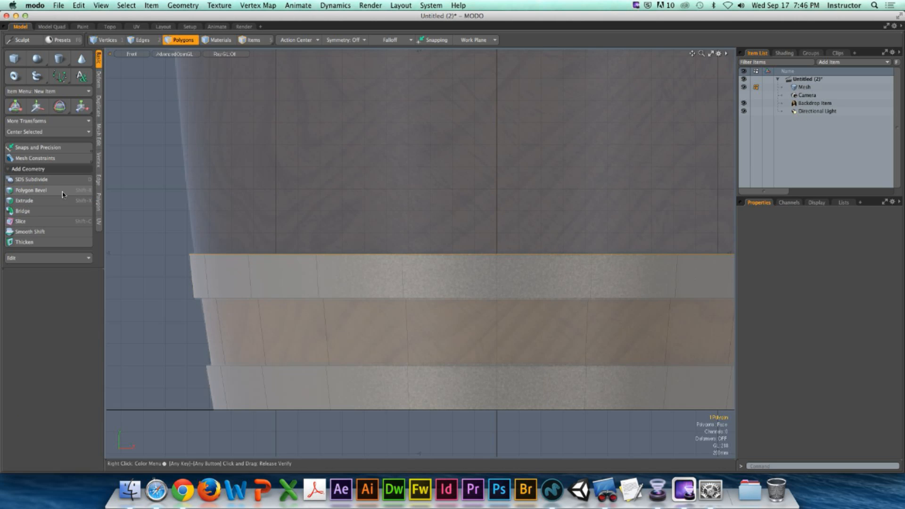
- Try to bevel the top polygon far upward from the second hoop, and undo it
{"action": "left_click", "coordinate": [63, 193]}
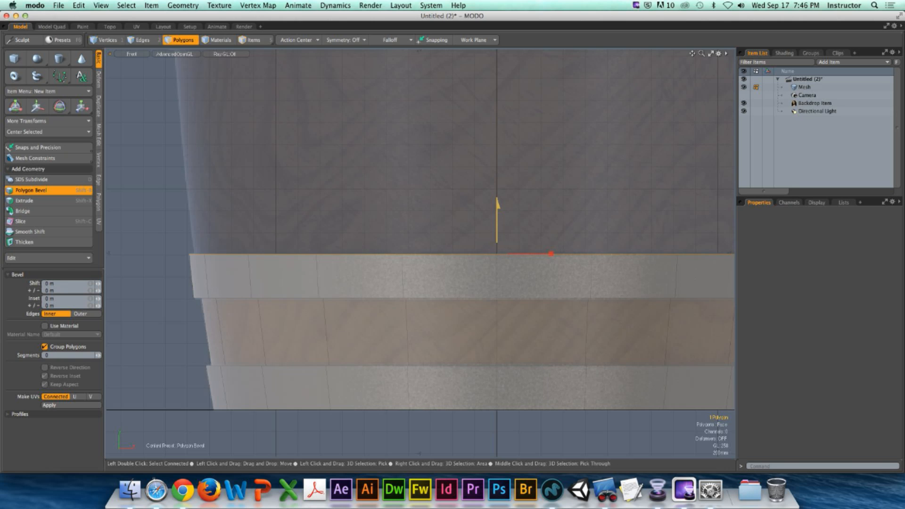
{"action": "left_click_drag", "start_coordinate": [496, 204], "coordinate": [497, 72]}
{"action": "scroll", "coordinate": [438, 190], "scroll_direction": "down", "scroll_amount": 5}
{"action": "left_click_drag", "start_coordinate": [439, 190], "coordinate": [432, 200], "text": "alt+shift"}
{"action": "key", "text": "super+z"}
- Undo the second hoop's bevels back to the top of the first wood section and drop the bevel tool
{"action": "key", "text": "ctrl+space"}
{"action": "left_click", "coordinate": [386, 236]}
{"action": "left_click_drag", "start_coordinate": [391, 240], "coordinate": [340, 253], "text": "alt"}
{"action": "key", "text": "ctrl+space"}
{"action": "left_click", "coordinate": [374, 218]}
{"action": "left_click_drag", "start_coordinate": [373, 218], "coordinate": [403, 255], "text": "alt"}
{"action": "scroll", "coordinate": [392, 201], "scroll_direction": "up", "scroll_amount": 5}
{"action": "key", "text": "super+z"}
{"action": "key", "text": "super+z"}
{"action": "key", "text": "super+z"}
{"action": "key", "text": "super+z"}
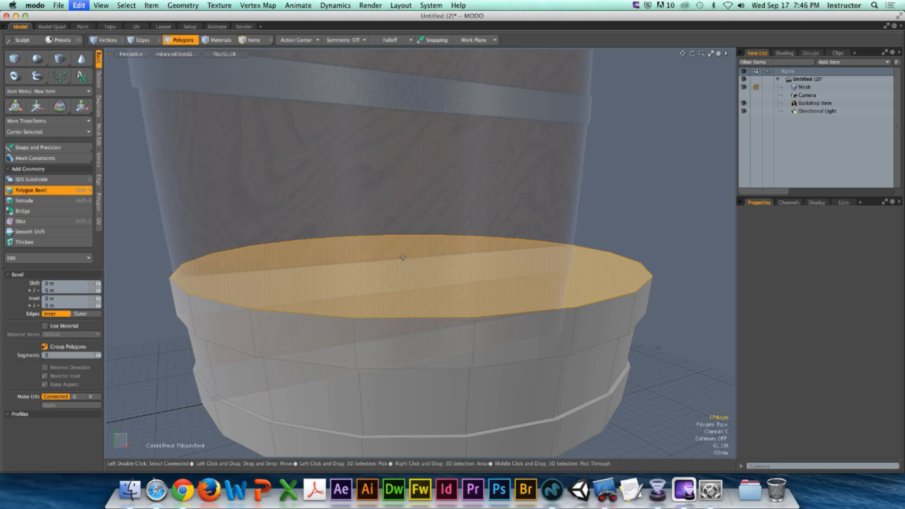
{"action": "key", "text": "space"}
{"action": "left_click_drag", "start_coordinate": [351, 309], "coordinate": [317, 299], "text": "alt"}
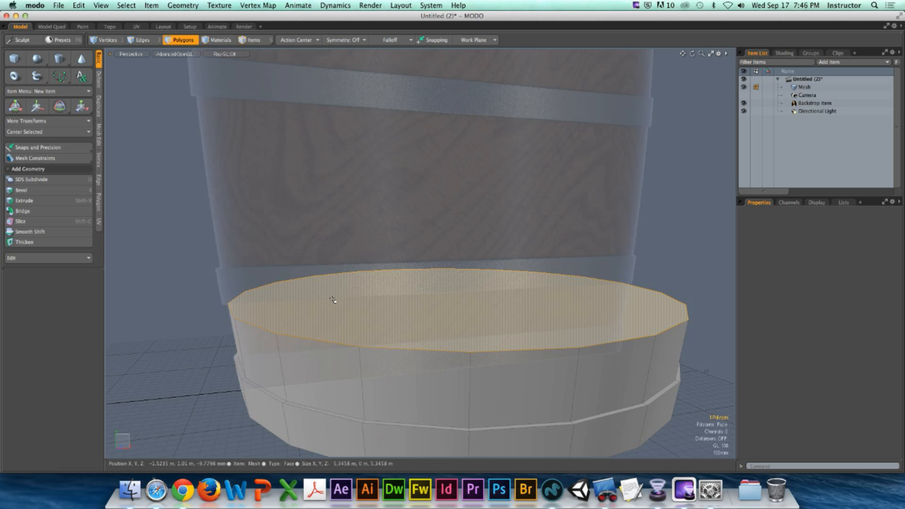
- In the front view, bevel the top polygon outward in place with a -61 mm inset to match the reference hoop
{"action": "key", "text": "ctrl+space"}
{"action": "left_click", "coordinate": [409, 349]}
{"action": "left_click_drag", "start_coordinate": [410, 349], "coordinate": [292, 303], "text": "ctrl+alt"}
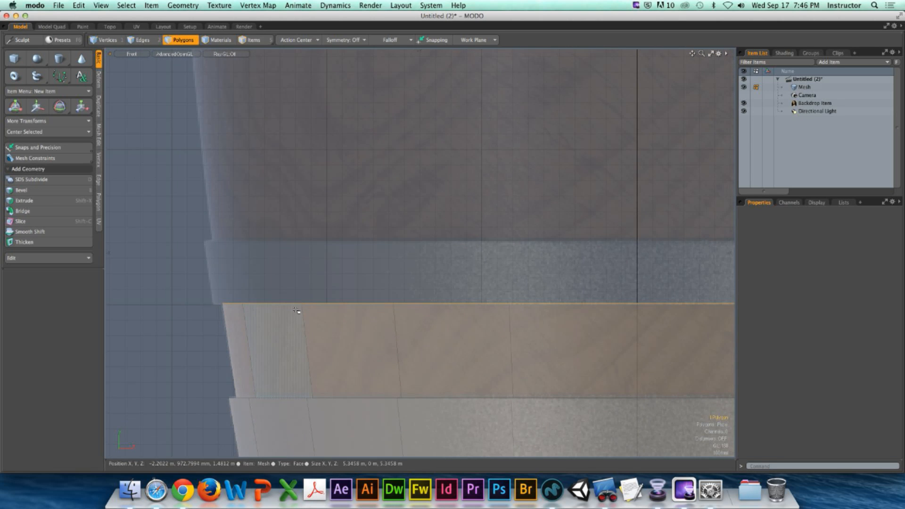
{"action": "key", "text": "b"}
{"action": "mouse_move", "coordinate": [336, 307]}
{"action": "left_mouse_down", "text": "alt+shift"}
{"action": "mouse_move", "coordinate": [370, 305]}
{"action": "mouse_move", "coordinate": [339, 299]}
{"action": "left_mouse_up", "text": "alt+shift"}
{"action": "left_click_drag", "start_coordinate": [627, 291], "coordinate": [633, 291]}
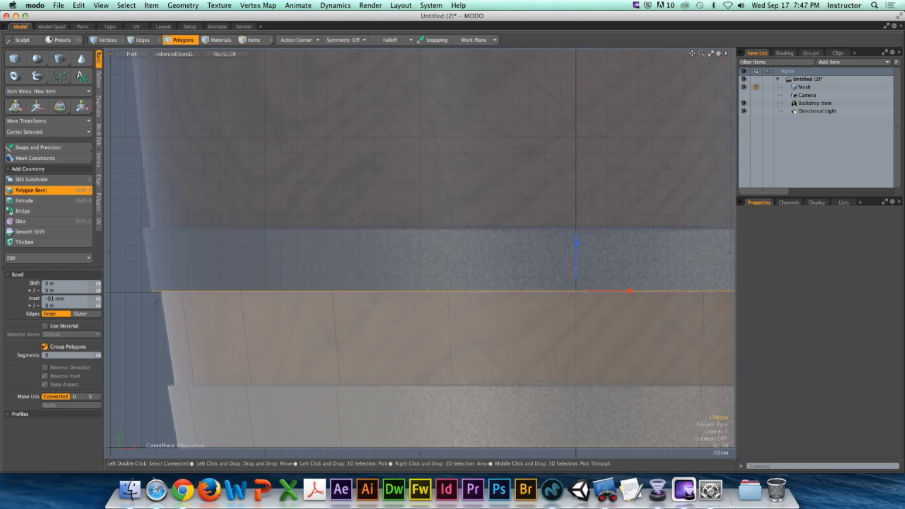
- Add a new bevel with a 405 mm shift and a -53 mm inset to form the second hoop
{"action": "key", "text": "shift"}
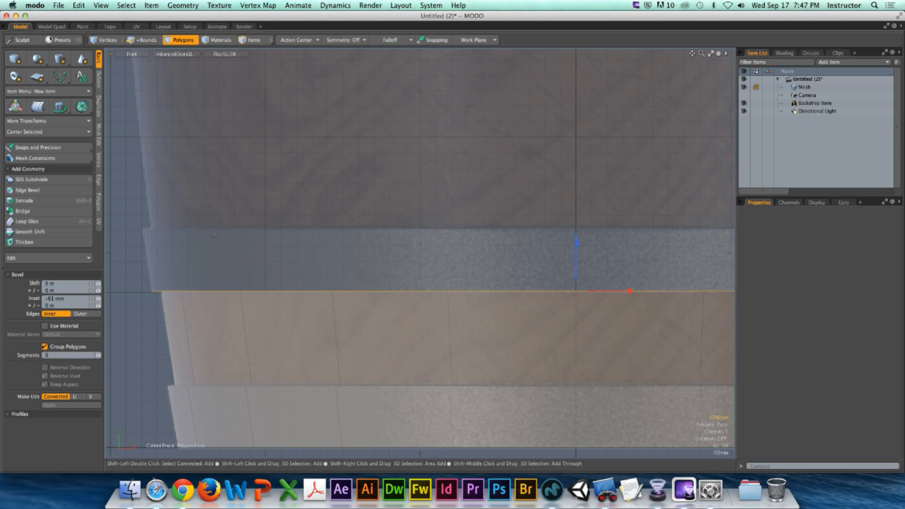
{"action": "left_click", "coordinate": [225, 226], "text": "shift"}
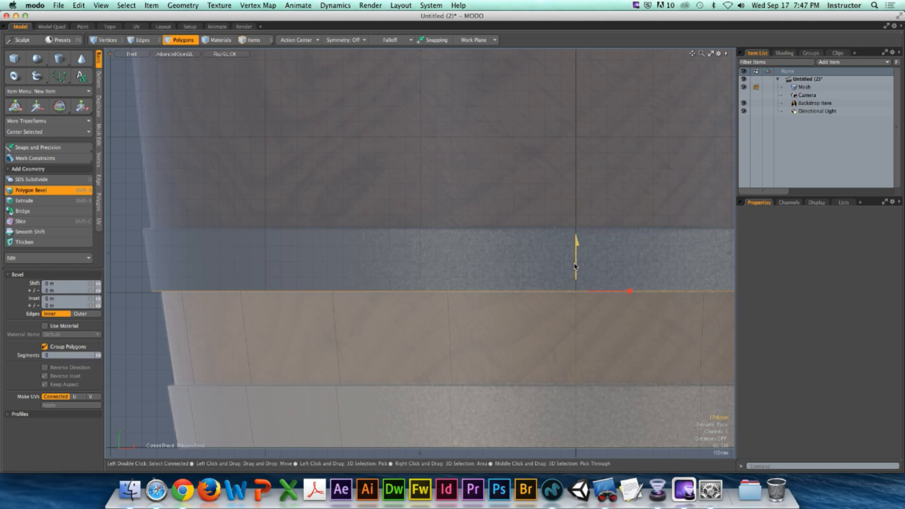
{"action": "left_click_drag", "start_coordinate": [576, 259], "coordinate": [576, 194]}
{"action": "left_click_drag", "start_coordinate": [633, 231], "coordinate": [670, 229]}
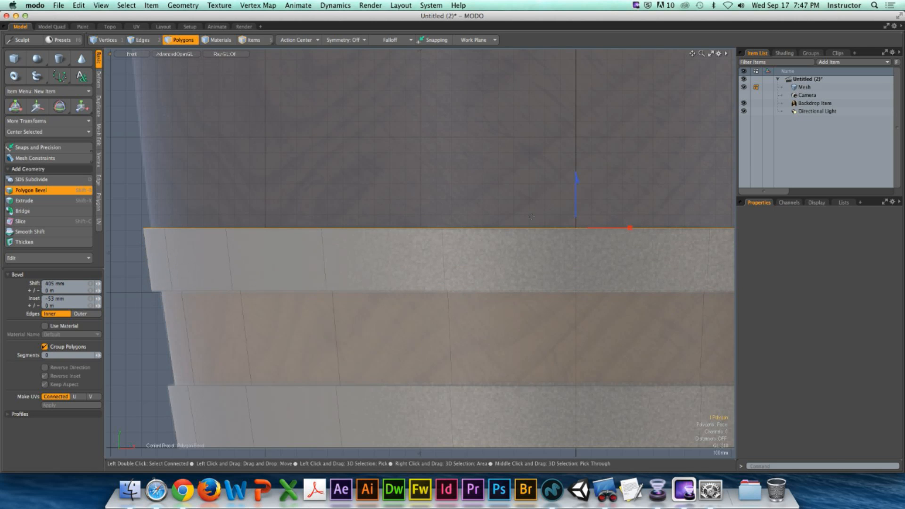
- Add a new bevel with a 58 mm inset to step the second hoop's top in to the wood
{"action": "key", "text": "shift"}
{"action": "left_click", "coordinate": [464, 150], "text": "shift"}
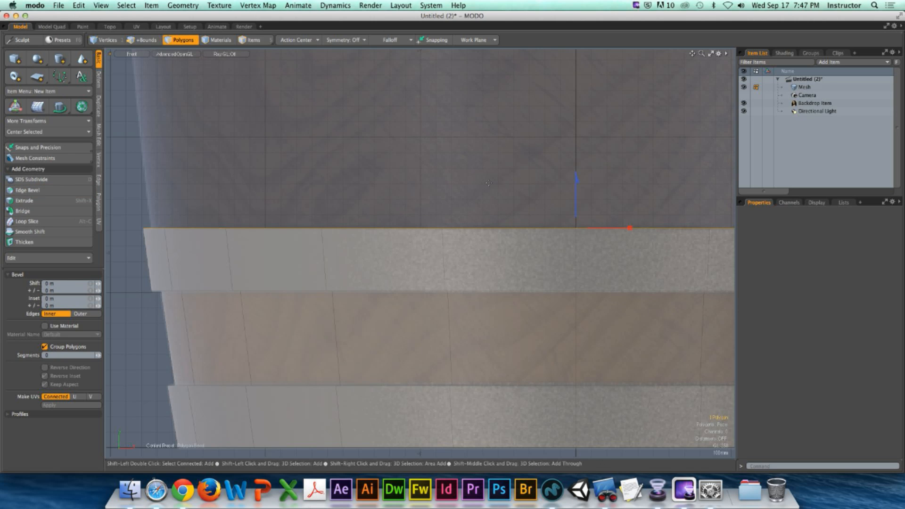
{"action": "left_click_drag", "start_coordinate": [630, 229], "coordinate": [628, 228]}
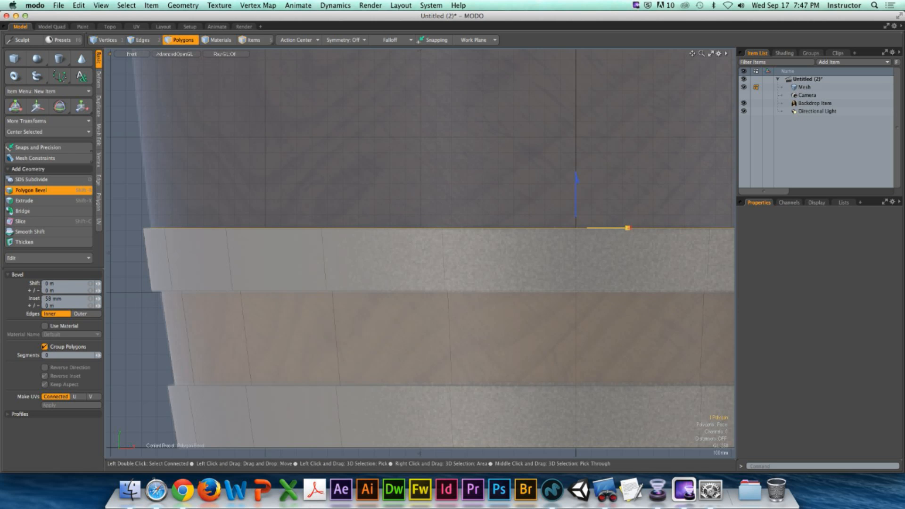
{"action": "left_click_drag", "start_coordinate": [549, 142], "coordinate": [514, 177], "text": "alt"}
- Bevel the top polygon up about 1.8 m to the third reference hoop and flare it outward along the backdrop's wood outline
{"action": "key", "text": "shift"}
{"action": "left_click", "coordinate": [439, 145], "text": "shift"}
{"action": "left_click_drag", "start_coordinate": [473, 186], "coordinate": [475, 126]}
{"action": "left_click_drag", "start_coordinate": [475, 134], "coordinate": [400, 190], "text": "ctrl+alt"}
{"action": "key", "text": "ctrl+space"}
{"action": "left_click", "coordinate": [466, 243]}
{"action": "left_click_drag", "start_coordinate": [514, 178], "coordinate": [517, 60]}
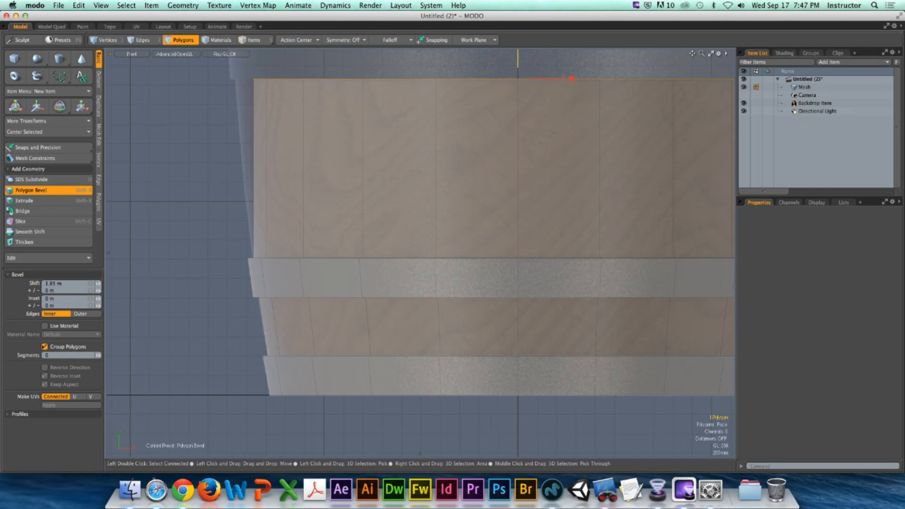
{"action": "left_click_drag", "start_coordinate": [572, 79], "coordinate": [569, 217]}
- Build the third hoop over the wood section with a 405 mm bevel shift and a -3 mm inset
{"action": "key", "text": "space"}
{"action": "key", "text": "shift+b"}
{"action": "left_click_drag", "start_coordinate": [528, 141], "coordinate": [527, 103]}
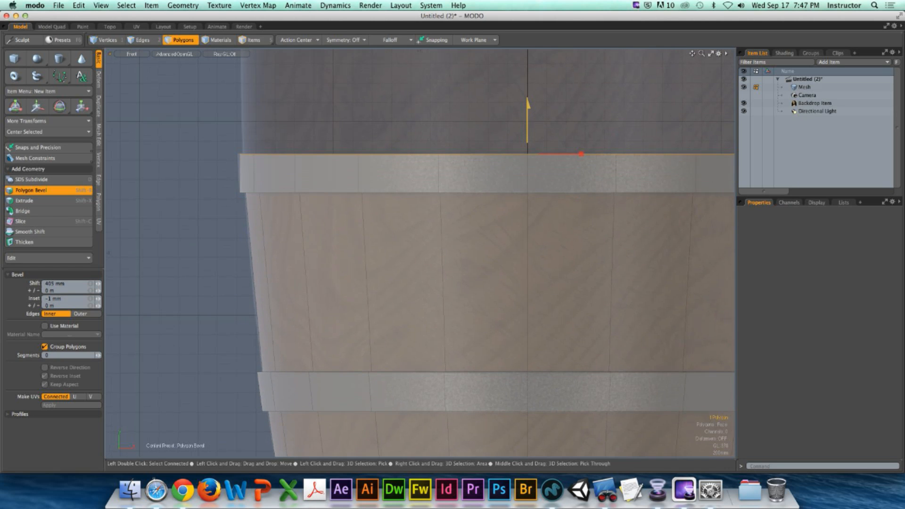
- Inset the third hoop's top to the wood line and bevel it up 2.23 m to form the middle wood section
{"action": "left_click_drag", "start_coordinate": [568, 154], "coordinate": [519, 212]}
{"action": "key", "text": "space"}
{"action": "key", "text": "shift+b"}
{"action": "scroll", "coordinate": [541, 153], "scroll_direction": "down", "scroll_amount": 2}
{"action": "left_click", "coordinate": [518, 265], "text": "shift"}
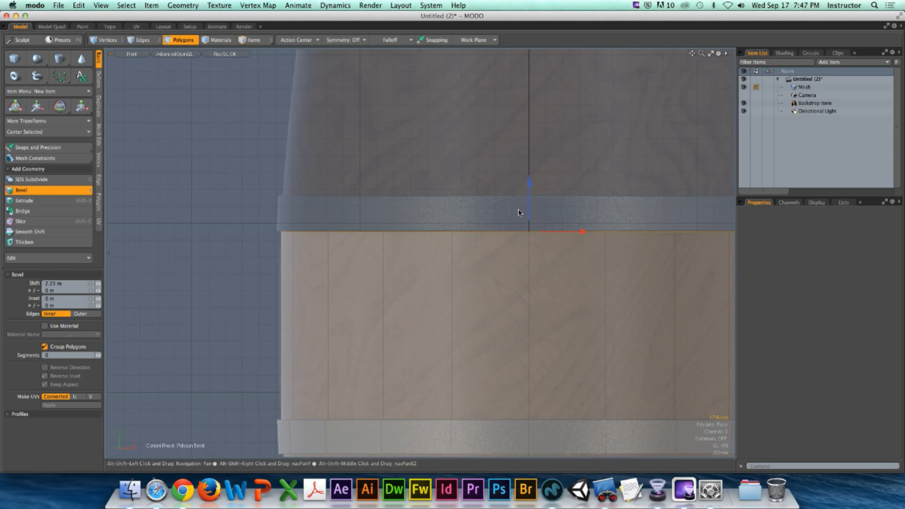
- Bevel outward with a -42 mm inset, and raise the fourth hoop 410 mm with its top tapered slightly inward
{"action": "left_click", "coordinate": [570, 235], "text": "shift"}
{"action": "left_click_drag", "start_coordinate": [570, 235], "coordinate": [574, 235]}
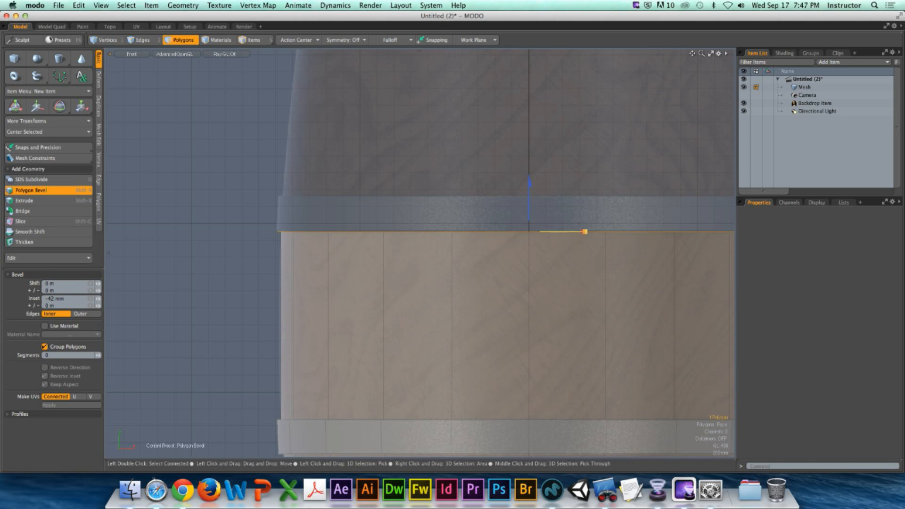
{"action": "left_click", "coordinate": [529, 207], "text": "shift"}
{"action": "left_click_drag", "start_coordinate": [531, 212], "coordinate": [529, 146]}
{"action": "key", "text": "super+z"}
{"action": "left_click", "coordinate": [486, 213], "text": "shift"}
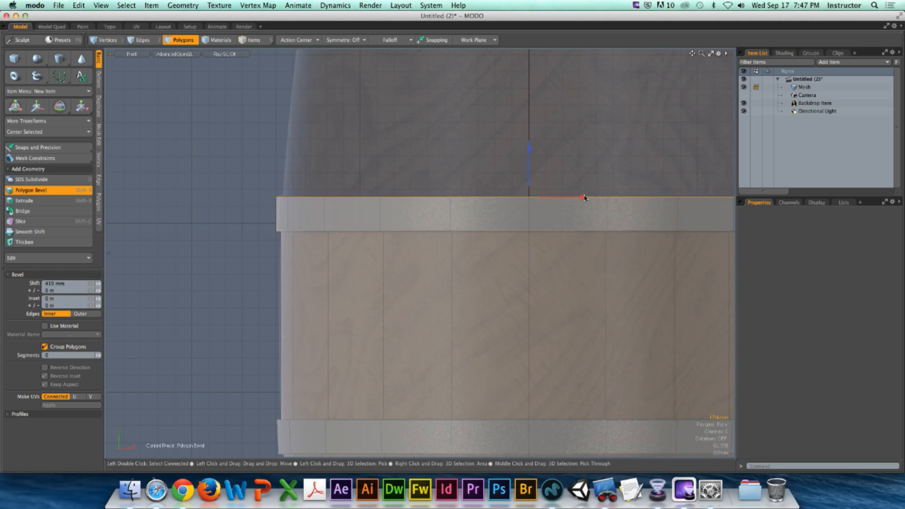
{"action": "left_click_drag", "start_coordinate": [585, 197], "coordinate": [581, 197]}
- Step the fourth hoop's top inward and bevel the next wood section up 1.86 m with a 184 mm inset
{"action": "left_click", "coordinate": [543, 199], "text": "shift"}
{"action": "left_click", "coordinate": [473, 174], "text": "shift"}
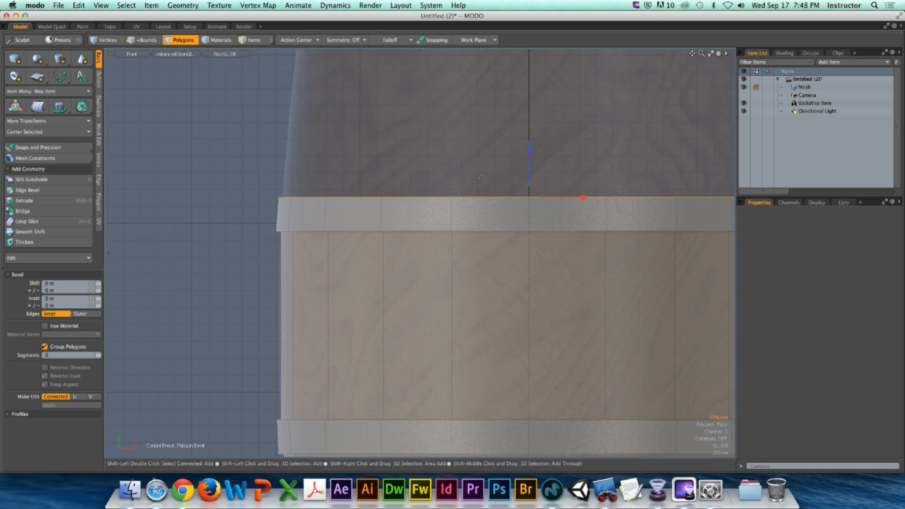
{"action": "left_click_drag", "start_coordinate": [529, 150], "coordinate": [512, 132]}
{"action": "left_click_drag", "start_coordinate": [548, 188], "coordinate": [546, 209], "text": "alt+shift"}
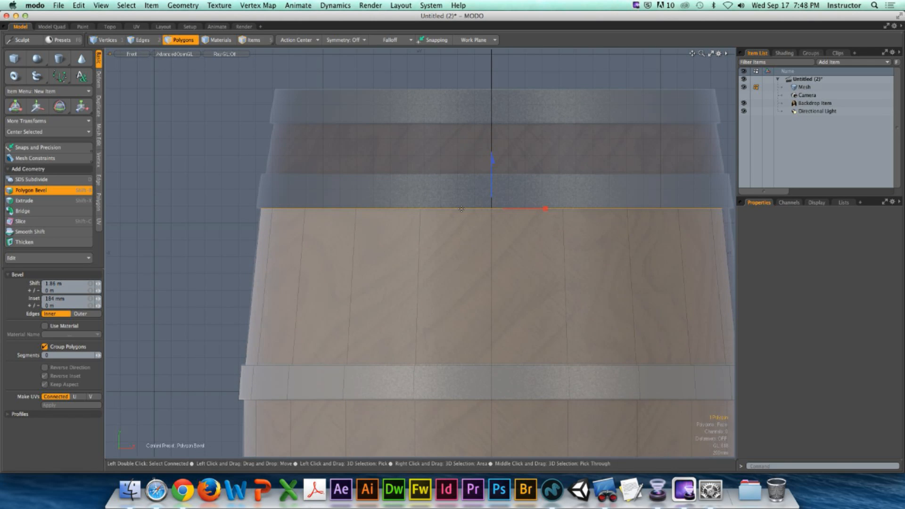
- Bevel the top polygon slightly outward, and raise the fifth hoop with a 415 mm shift and a 68 mm inset
{"action": "left_click_drag", "start_coordinate": [455, 211], "coordinate": [485, 235], "text": "alt+shift"}
{"action": "left_click_drag", "start_coordinate": [486, 234], "coordinate": [515, 217], "text": "ctrl+alt"}
{"action": "left_click", "coordinate": [545, 230], "text": "shift"}
{"action": "left_click_drag", "start_coordinate": [588, 218], "coordinate": [595, 217]}
{"action": "left_click", "coordinate": [549, 241], "text": "shift"}
{"action": "left_click_drag", "start_coordinate": [541, 198], "coordinate": [540, 147]}
{"action": "left_click_drag", "start_coordinate": [591, 162], "coordinate": [587, 163]}
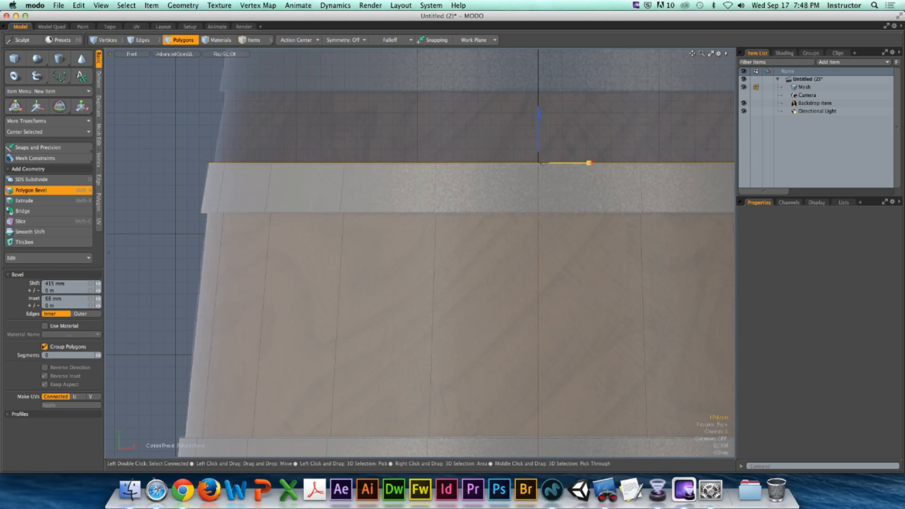
- Bevel from the fifth hoop up to the top reference hoop, tapering the last wood section to the backdrop
{"action": "left_click", "coordinate": [554, 169], "text": "shift"}
{"action": "key", "text": "shift"}
{"action": "left_click_drag", "start_coordinate": [538, 113], "coordinate": [538, 43]}
{"action": "left_click_drag", "start_coordinate": [587, 91], "coordinate": [524, 96]}
- Bevel the top polygon outward and raise the top hoop to the barrel's upper edge, tapering it to match the backdrop
{"action": "left_click", "coordinate": [562, 99], "text": "shift"}
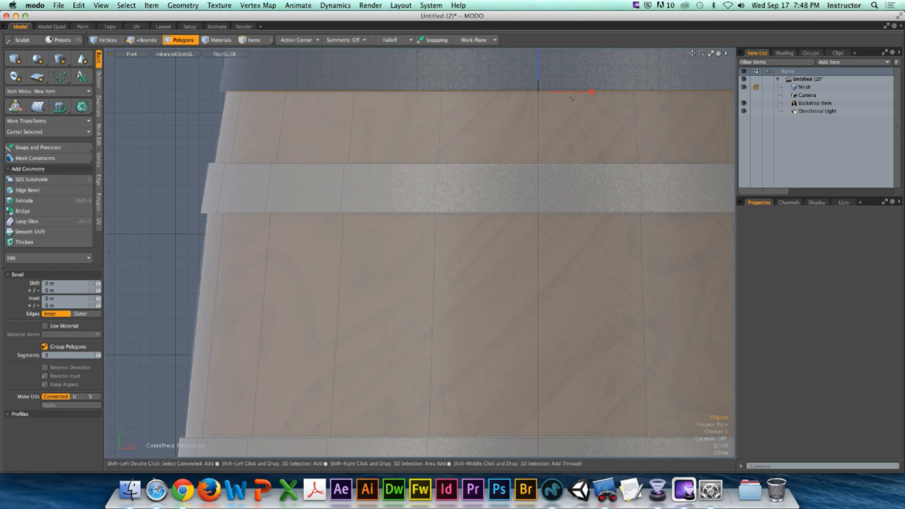
{"action": "left_click_drag", "start_coordinate": [592, 91], "coordinate": [596, 200]}
{"action": "left_click", "coordinate": [602, 102], "text": "shift"}
{"action": "left_click_drag", "start_coordinate": [534, 176], "coordinate": [534, 125]}
{"action": "left_click_drag", "start_coordinate": [586, 139], "coordinate": [448, 207]}
- Leave the bevel tool, clear the polygon selection, and hide the Backdrop Item to view the barrel in perspective
{"action": "key", "text": "ctrl+space"}
{"action": "left_click", "coordinate": [514, 184]}
{"action": "key", "text": "space"}
{"action": "left_click", "coordinate": [459, 122]}
{"action": "mouse_move", "coordinate": [458, 126]}
{"action": "left_mouse_down", "text": "ctrl+alt"}
{"action": "mouse_move", "coordinate": [426, 146]}
{"action": "mouse_move", "coordinate": [464, 124]}
{"action": "left_mouse_up", "text": "ctrl+alt"}
{"action": "left_click", "coordinate": [743, 102]}
{"action": "left_click_drag", "start_coordinate": [670, 118], "coordinate": [577, 197], "text": "alt"}
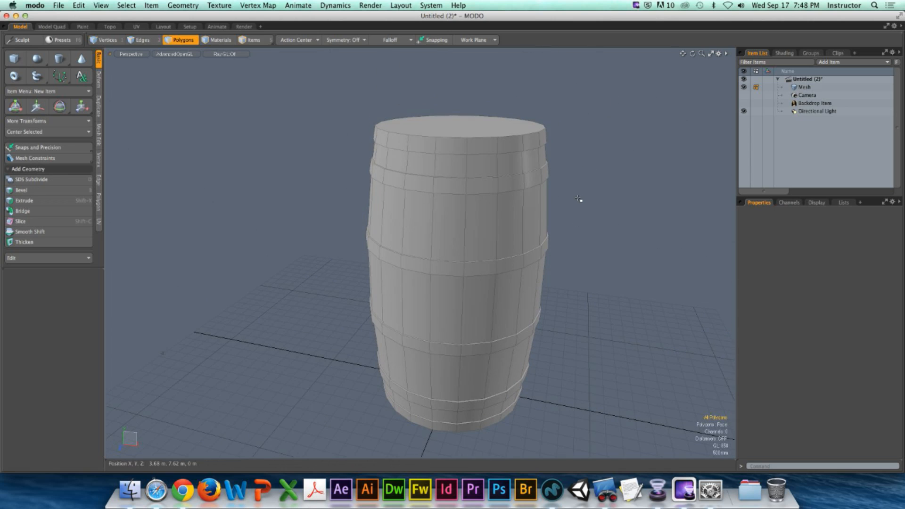
- Select all connected polygons of the barrel and run Mesh Cleanup on the finished mesh
{"action": "double_click", "coordinate": [509, 222]}
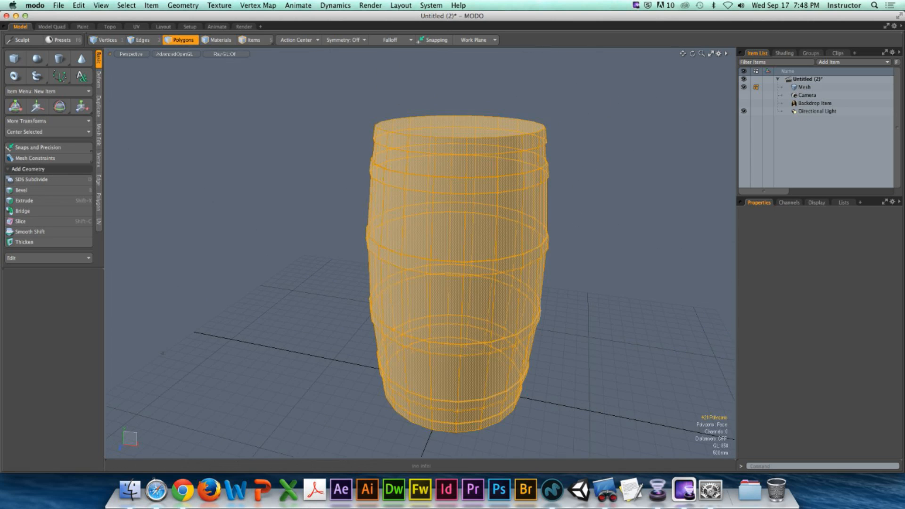
{"action": "left_click", "coordinate": [183, 6]}
{"action": "left_click", "coordinate": [197, 127]}
{"action": "left_click", "coordinate": [281, 93]}
{"action": "mouse_move", "coordinate": [401, 198]}
{"action": "left_mouse_down", "text": "alt"}
{"action": "mouse_move", "coordinate": [428, 177]}
{"action": "mouse_move", "coordinate": [412, 165]}
{"action": "mouse_move", "coordinate": [415, 190]}
{"action": "left_mouse_up", "text": "alt"}
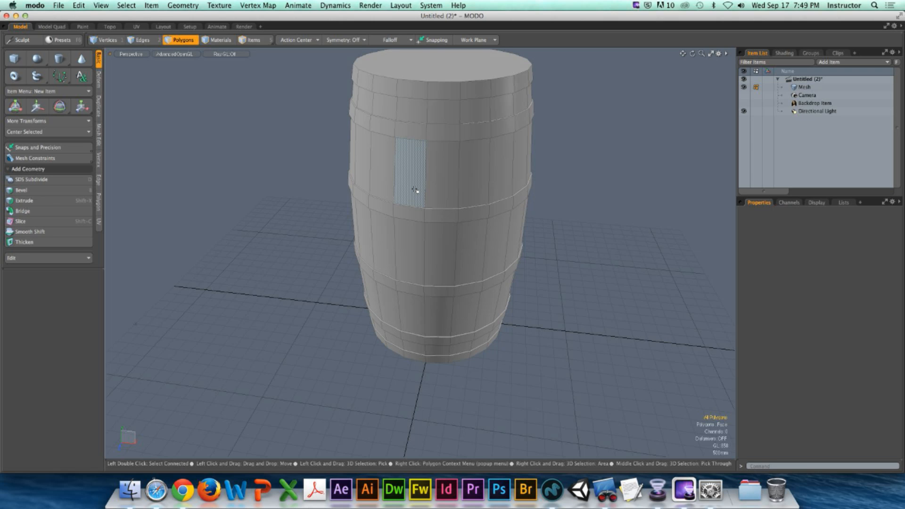
- Select the edge loop around the barrel's top rim in edge selection mode
{"action": "left_click_drag", "start_coordinate": [406, 93], "coordinate": [366, 183], "text": "alt+shift"}
{"action": "left_click", "coordinate": [367, 183]}
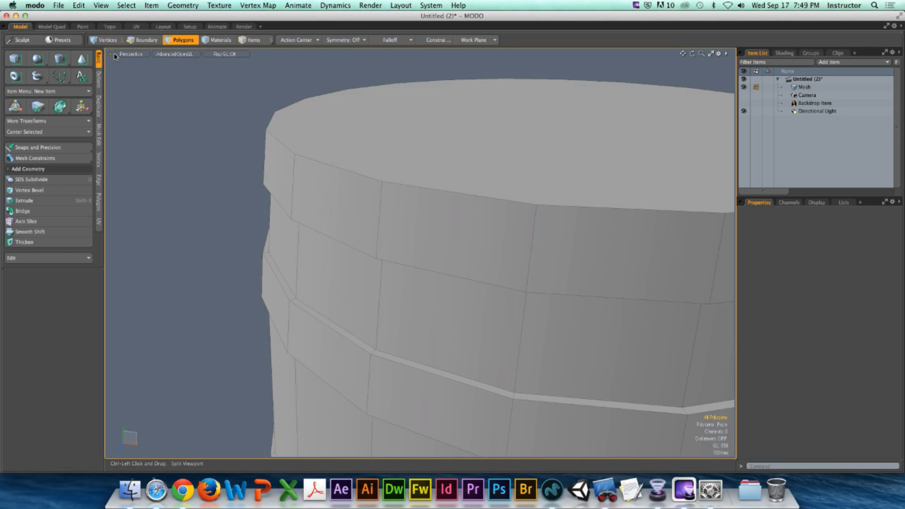
{"action": "left_click", "coordinate": [142, 40]}
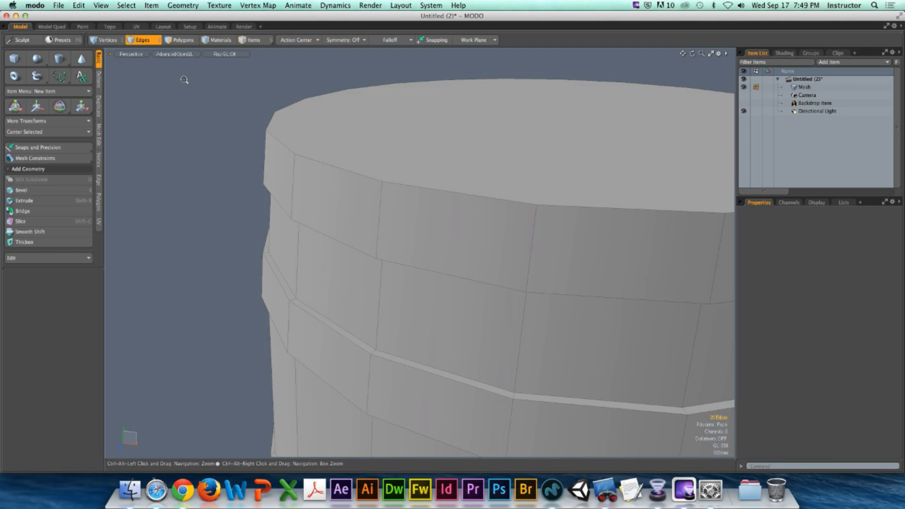
{"action": "key", "text": "2"}
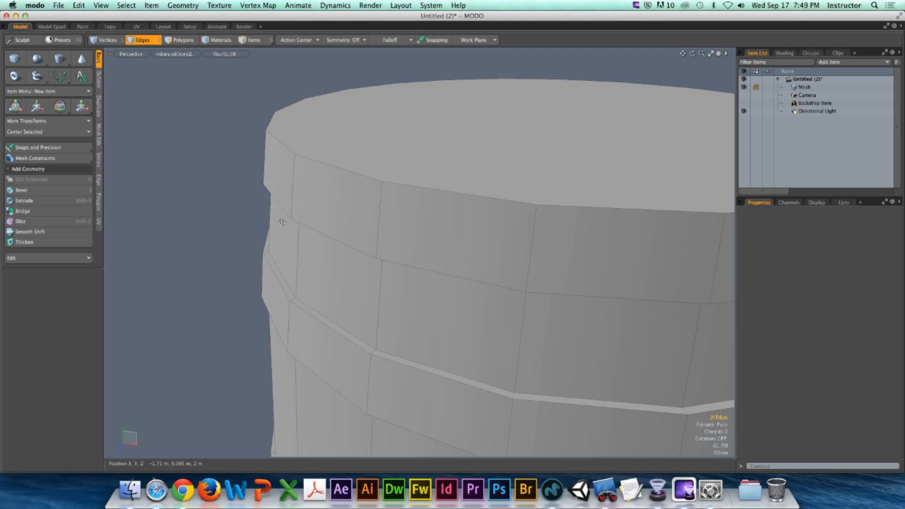
{"action": "double_click", "coordinate": [330, 167]}
{"action": "left_click_drag", "start_coordinate": [323, 168], "coordinate": [301, 194], "text": "alt"}
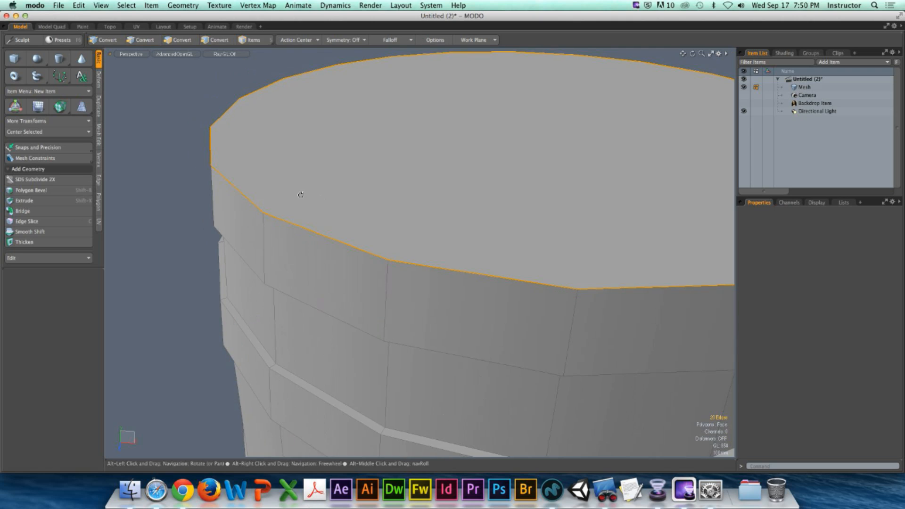
- Bevel the barrel's top rim edge loop in Inset mode, widening it into a broad chamfer
{"action": "left_click", "coordinate": [22, 190]}
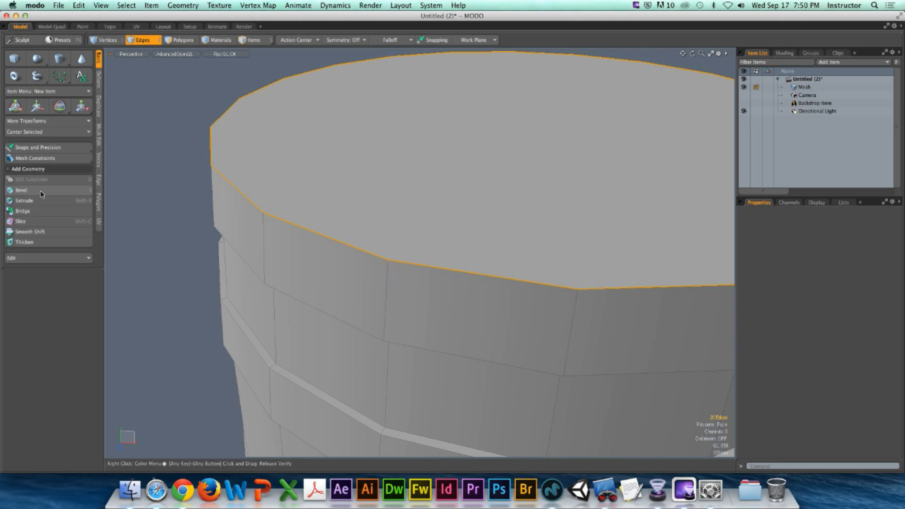
{"action": "left_click", "coordinate": [58, 193]}
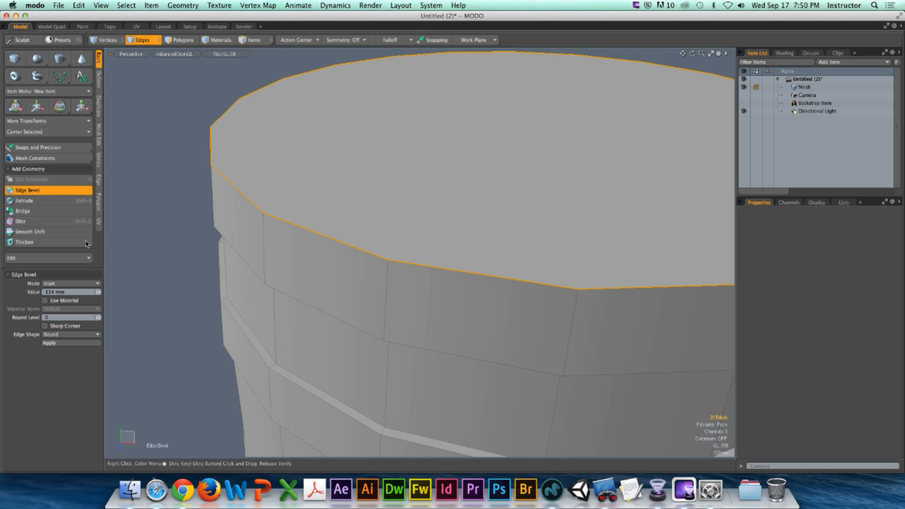
{"action": "left_click", "coordinate": [543, 110]}
{"action": "left_click_drag", "start_coordinate": [555, 101], "coordinate": [504, 126], "text": "alt+shift"}
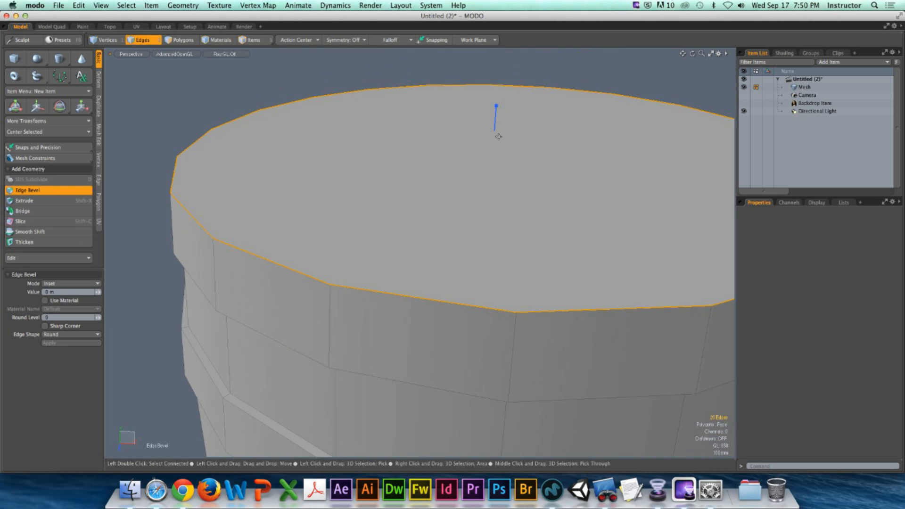
{"action": "mouse_move", "coordinate": [496, 107]}
{"action": "left_mouse_down"}
{"action": "mouse_move", "coordinate": [542, 107]}
{"action": "mouse_move", "coordinate": [494, 123]}
{"action": "left_mouse_up"}
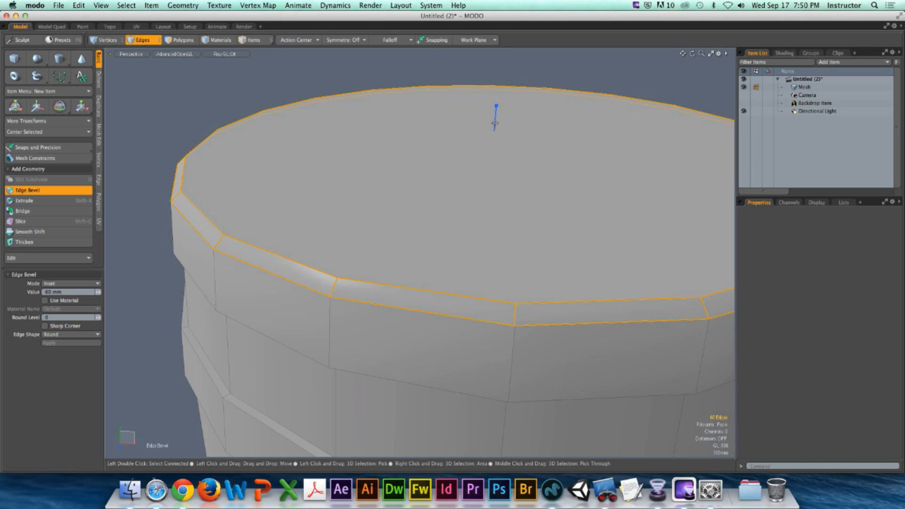
{"action": "left_click_drag", "start_coordinate": [258, 222], "coordinate": [493, 174], "text": "alt"}
{"action": "left_click_drag", "start_coordinate": [340, 225], "coordinate": [382, 212], "text": "alt+shift"}
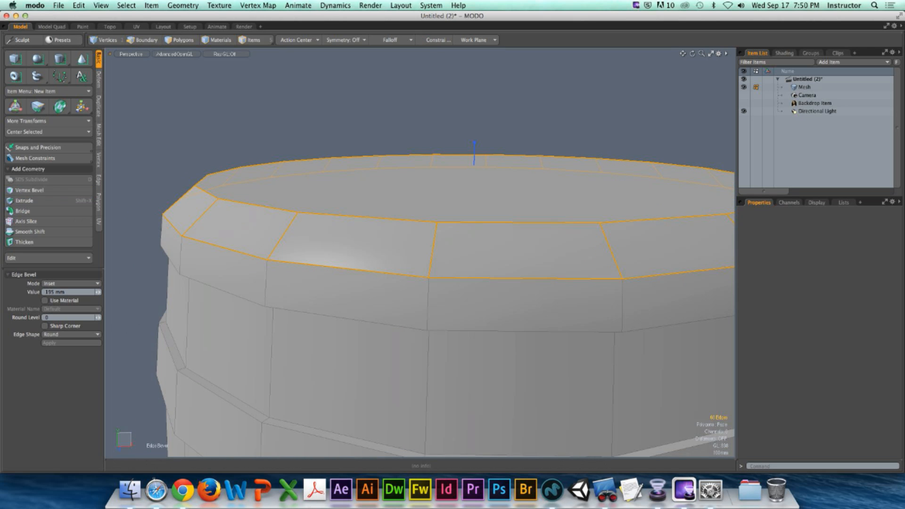
- Set the rim bevel's Round Level to 4, finish the bevel and clear the edge selection
{"action": "left_click", "coordinate": [53, 317]}
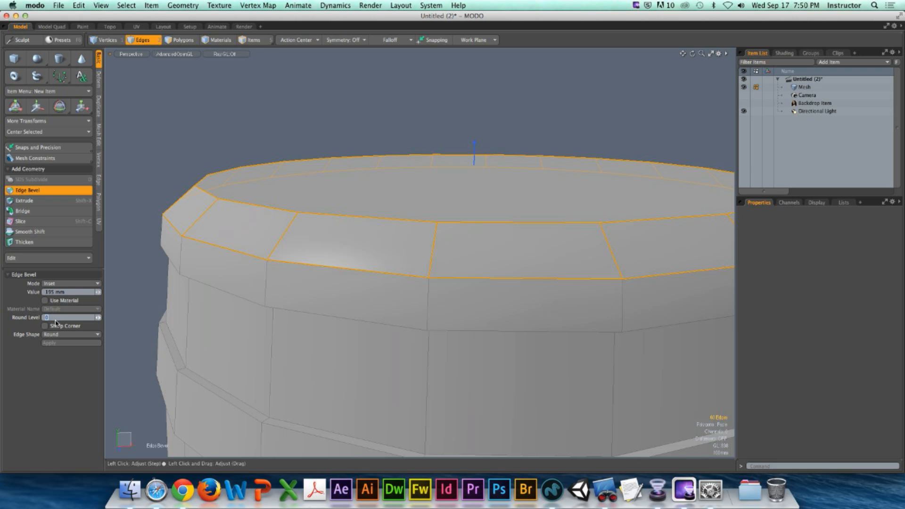
{"action": "left_click", "coordinate": [99, 318]}
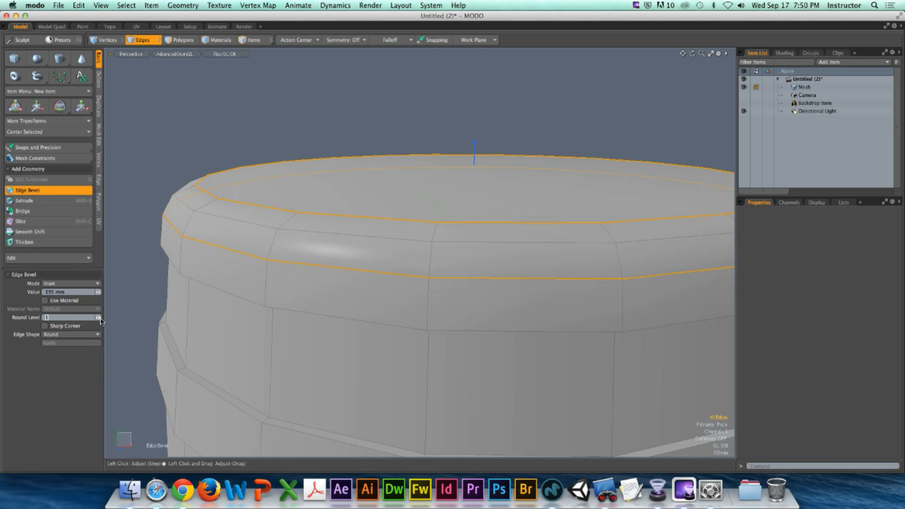
{"action": "left_click", "coordinate": [100, 318]}
{"action": "left_click", "coordinate": [100, 319]}
{"action": "left_click", "coordinate": [100, 319]}
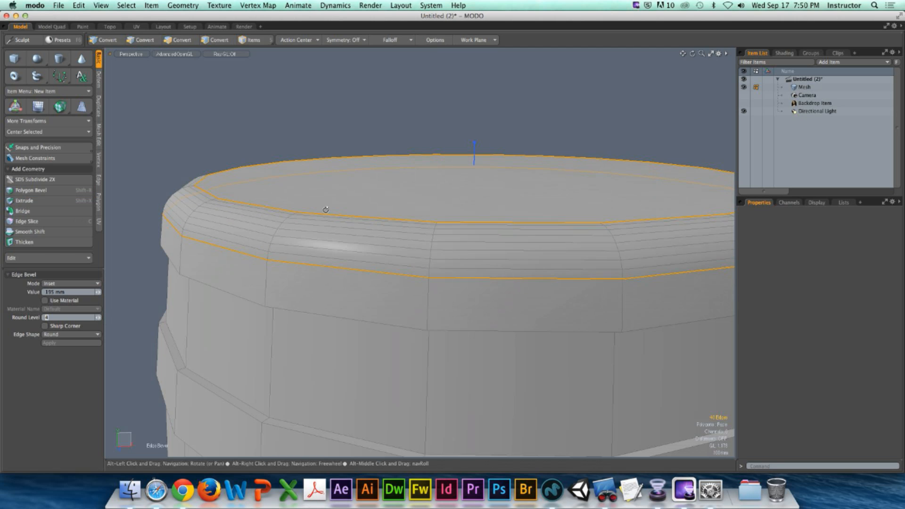
{"action": "left_click_drag", "start_coordinate": [330, 208], "coordinate": [302, 195], "text": "alt"}
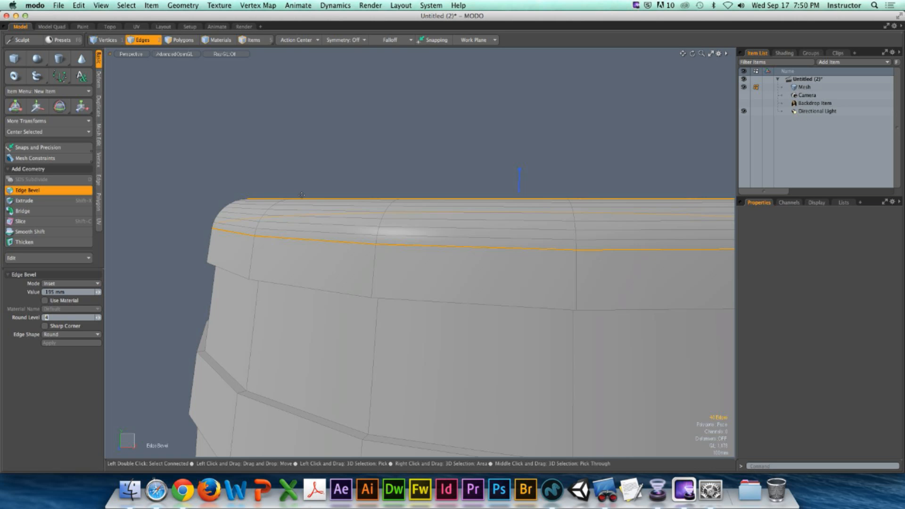
{"action": "key", "text": "Escape"}
{"action": "key", "text": "Escape"}
- Select the inner edge loop where the top of the raised metal hoop meets the barrel wall
{"action": "scroll", "coordinate": [303, 206], "scroll_direction": "down", "scroll_amount": 5}
{"action": "left_click_drag", "start_coordinate": [275, 184], "coordinate": [353, 281], "text": "alt"}
{"action": "scroll", "coordinate": [292, 241], "scroll_direction": "up", "scroll_amount": 5}
{"action": "scroll", "coordinate": [351, 242], "scroll_direction": "up", "scroll_amount": 3}
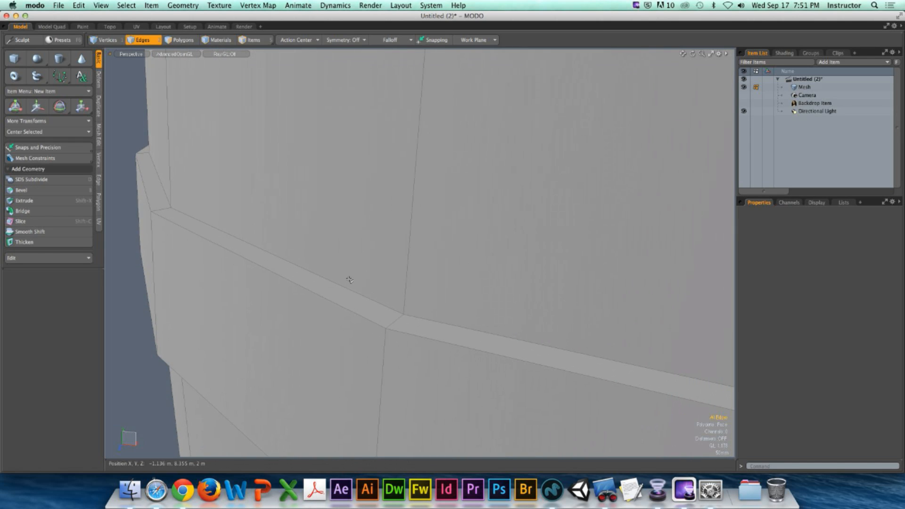
{"action": "double_click", "coordinate": [340, 284]}
{"action": "left_click_drag", "start_coordinate": [340, 284], "coordinate": [345, 250], "text": "alt"}
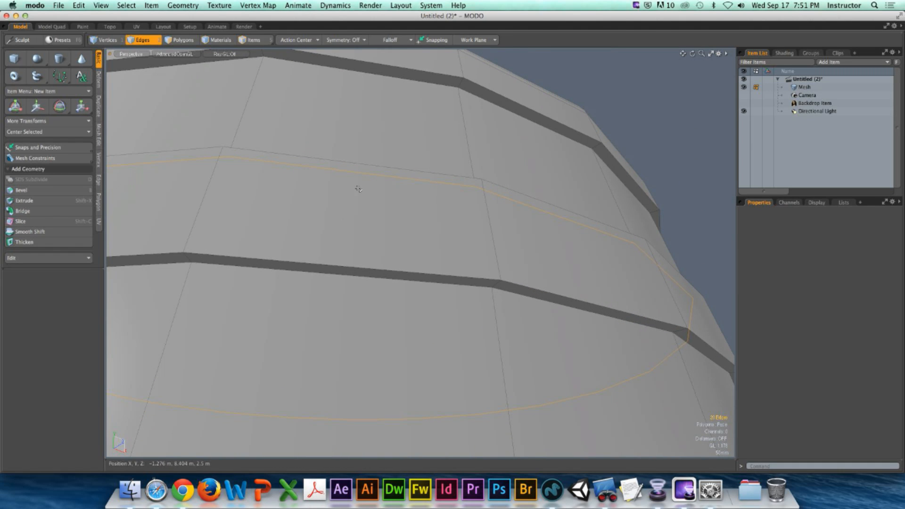
{"action": "left_click_drag", "start_coordinate": [372, 189], "coordinate": [355, 223], "text": "alt"}
{"action": "left_click_drag", "start_coordinate": [354, 224], "coordinate": [339, 258], "text": "alt+shift"}
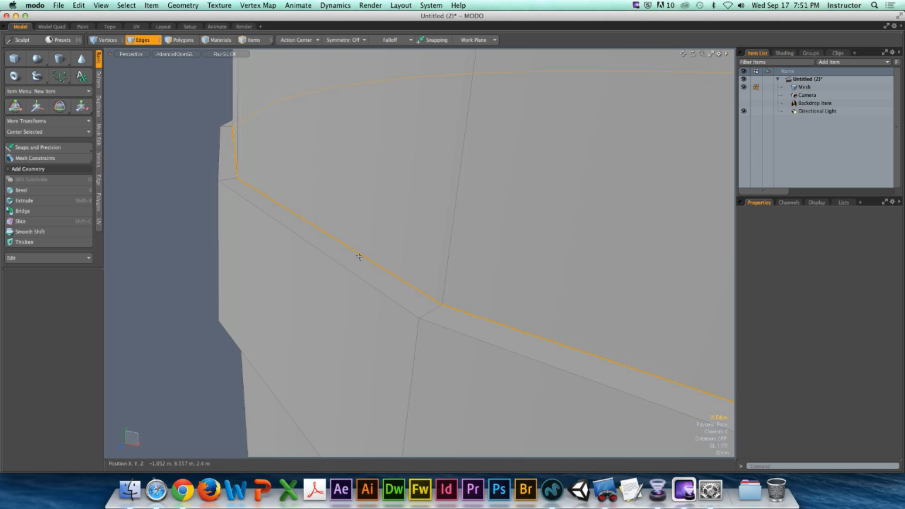
- Bevel the hoop's inner edge loop by about 15 mm with the Square edge shape, and clear the selection
{"action": "key", "text": "b"}
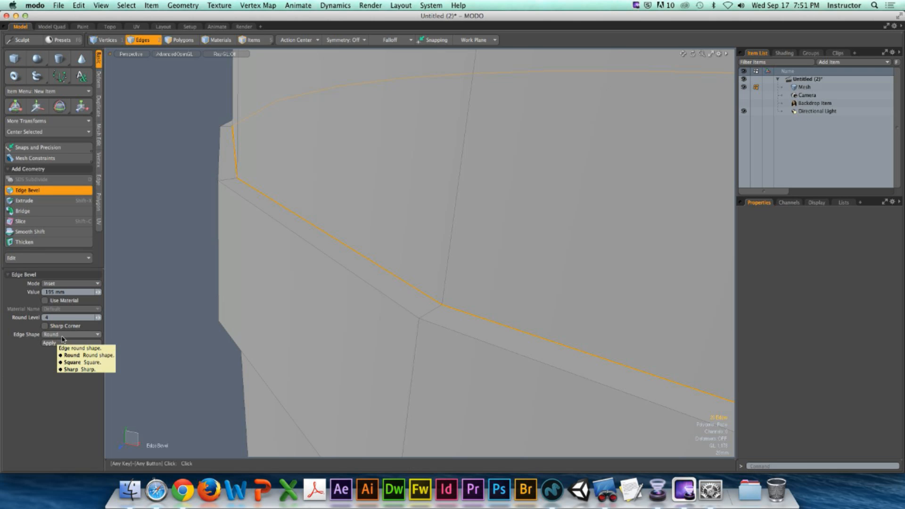
{"action": "left_click", "coordinate": [59, 335]}
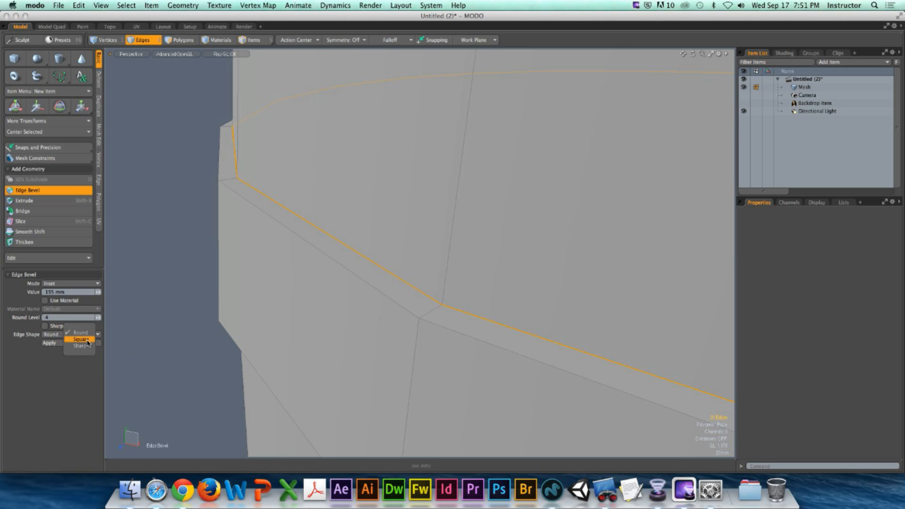
{"action": "left_click", "coordinate": [81, 340]}
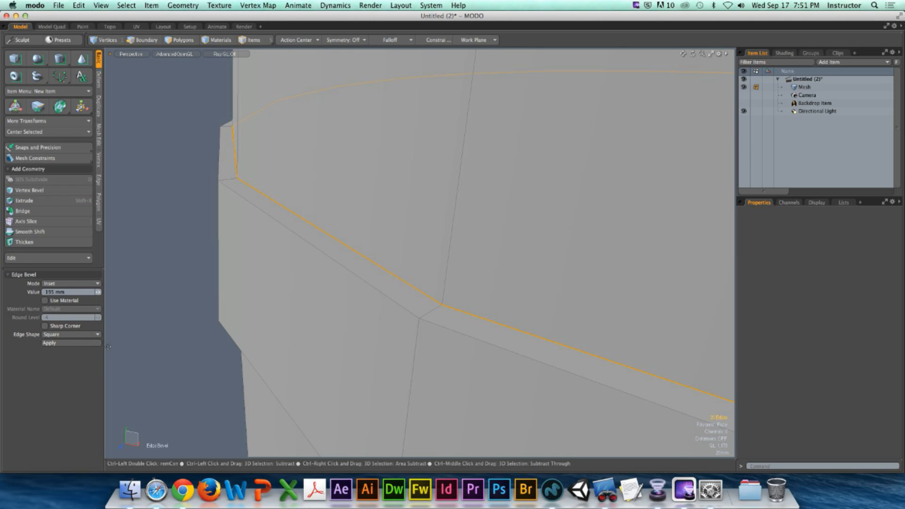
{"action": "left_click_drag", "start_coordinate": [357, 248], "coordinate": [368, 248]}
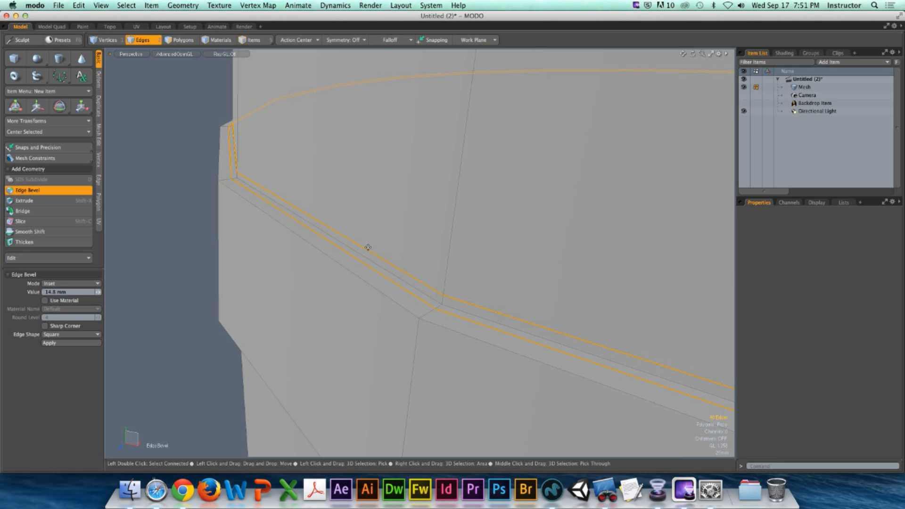
{"action": "key", "text": "Escape"}
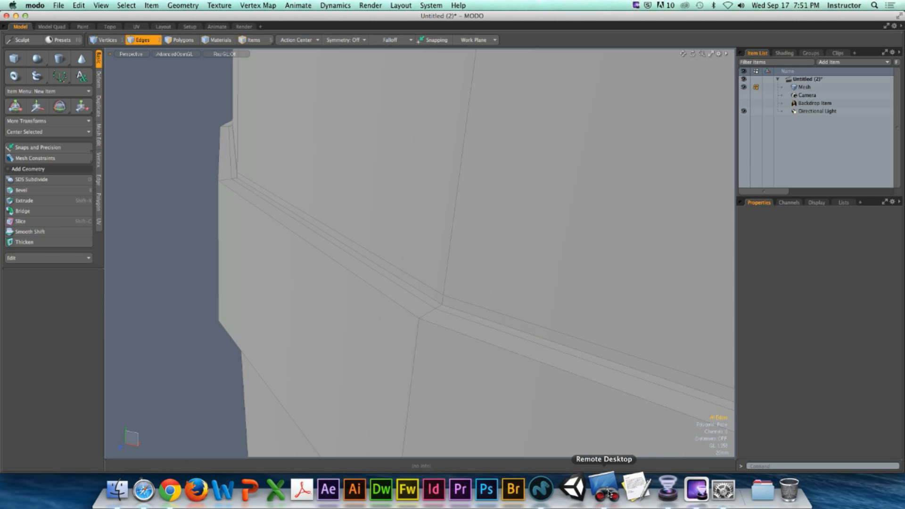
- Switch to Remote Desktop and open a control session on the Student 22 computer
{"action": "left_click", "coordinate": [596, 488]}
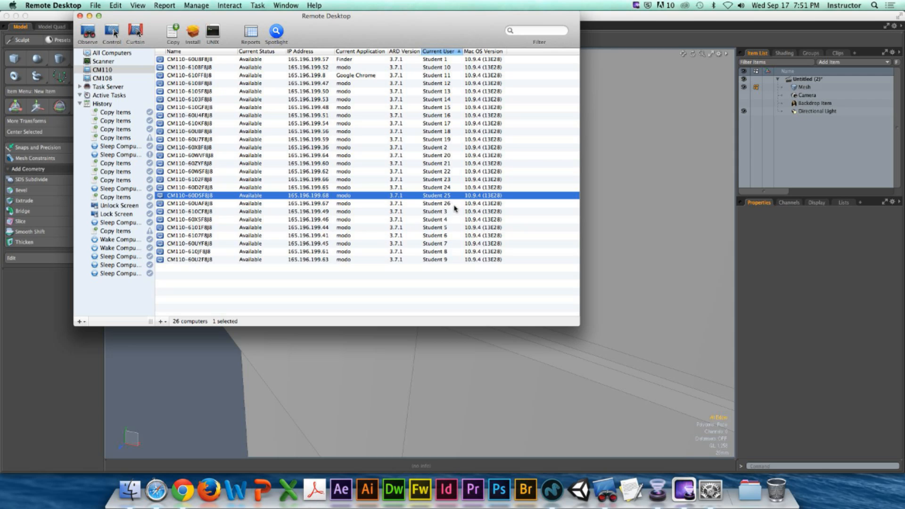
{"action": "left_click", "coordinate": [450, 173]}
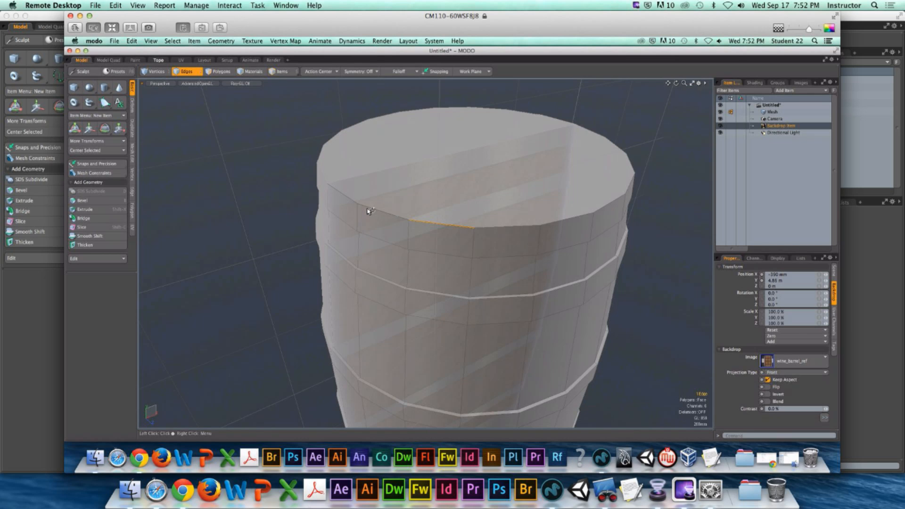
- Select all connected polygons of the student's barrel and run Mesh Cleanup with every option enabled
{"action": "left_click_drag", "start_coordinate": [368, 210], "coordinate": [359, 268], "text": "ctrl+alt"}
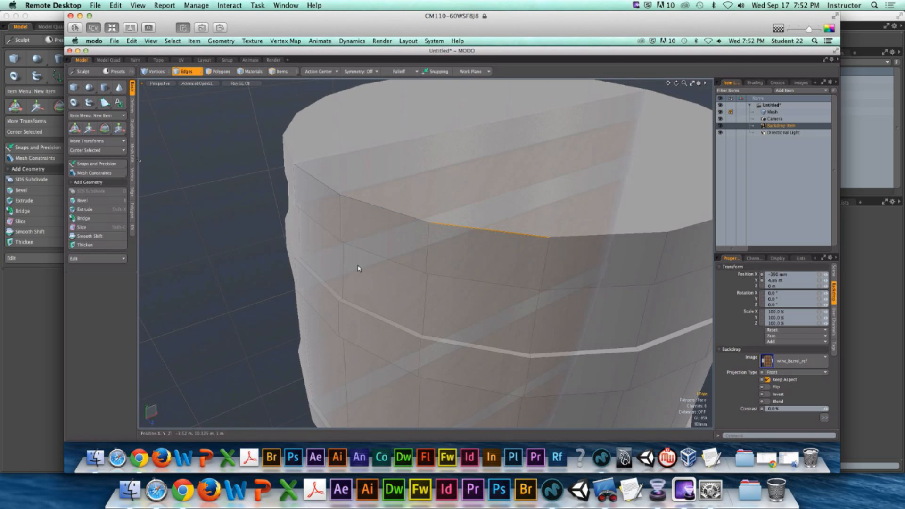
{"action": "left_click", "coordinate": [322, 148]}
{"action": "left_click", "coordinate": [221, 71]}
{"action": "double_click", "coordinate": [364, 169]}
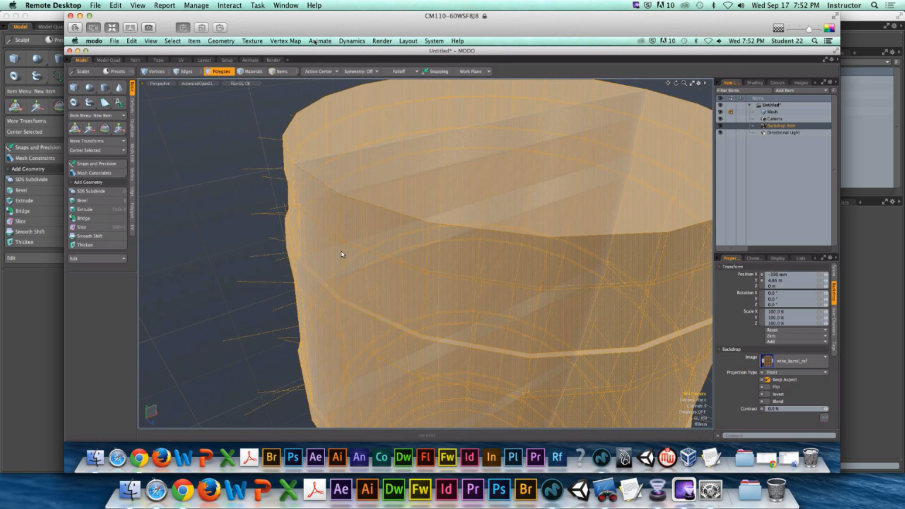
{"action": "left_click", "coordinate": [228, 42]}
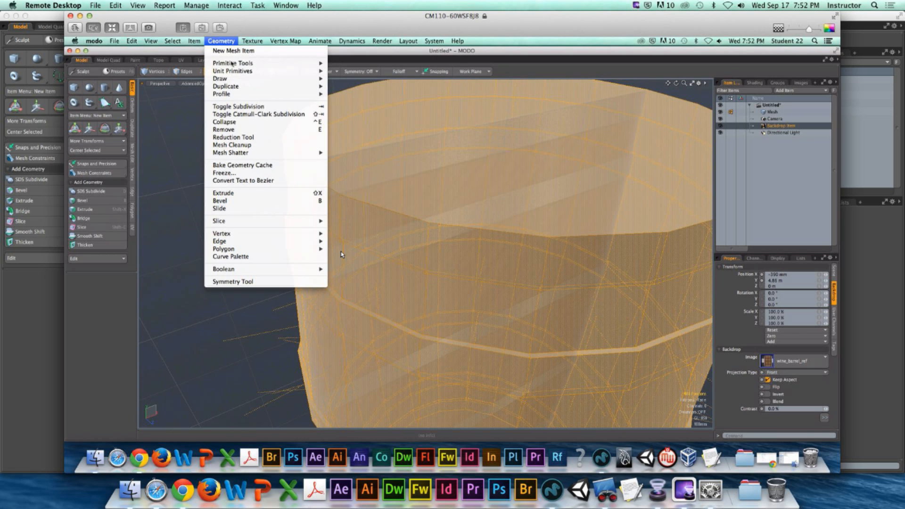
{"action": "left_click", "coordinate": [234, 146]}
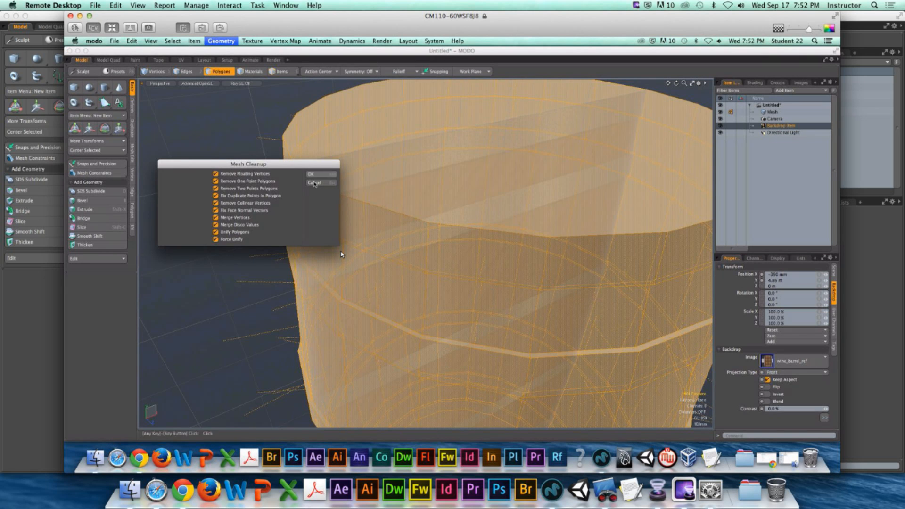
{"action": "left_click", "coordinate": [319, 174]}
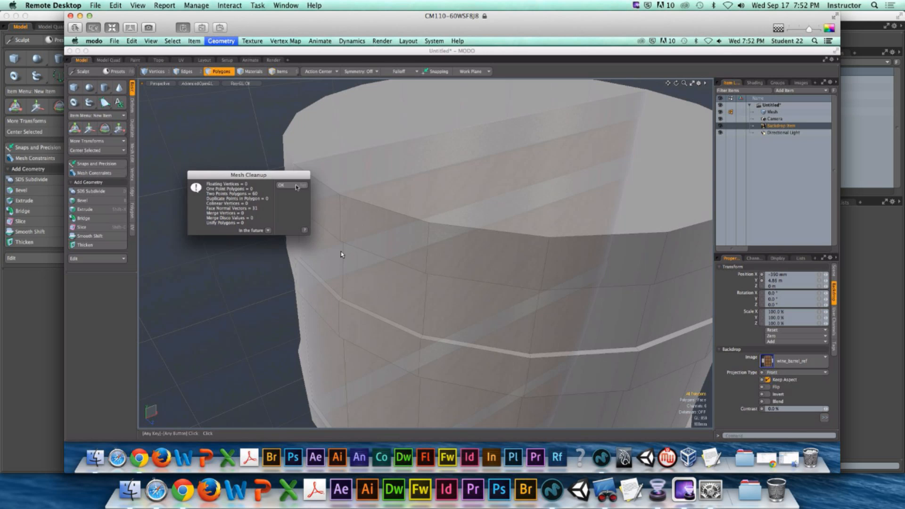
{"action": "left_click", "coordinate": [297, 186]}
- Select the edge loop around the student's barrel top rim and bevel it by about 10 mm
{"action": "left_click", "coordinate": [178, 74]}
{"action": "scroll", "coordinate": [381, 169], "scroll_direction": "down", "scroll_amount": 2}
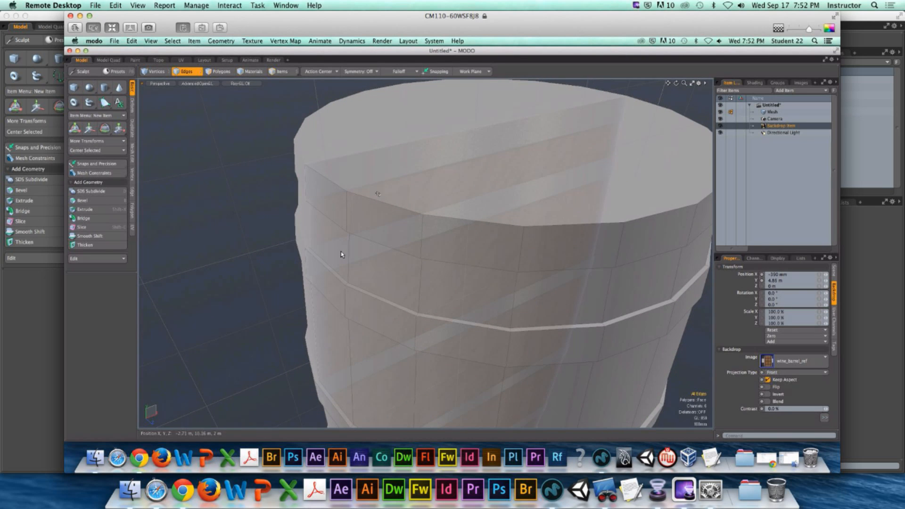
{"action": "double_click", "coordinate": [377, 198]}
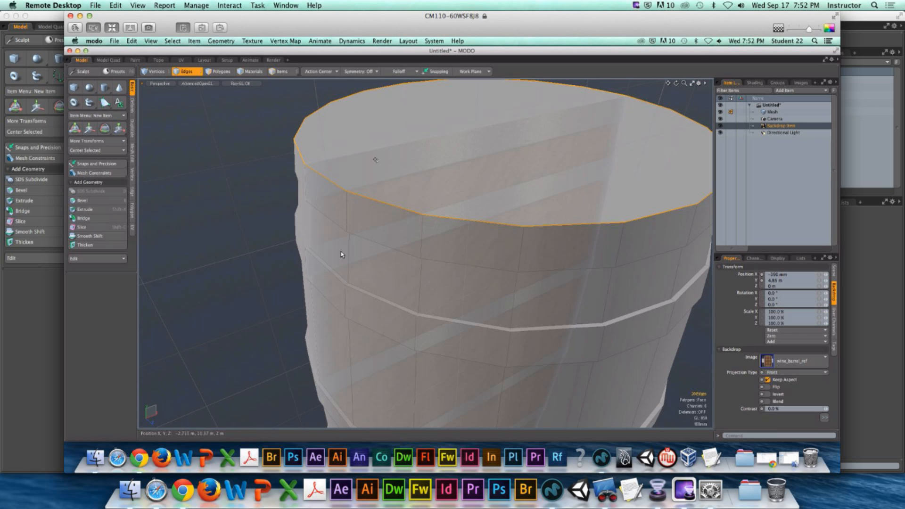
{"action": "key", "text": "b"}
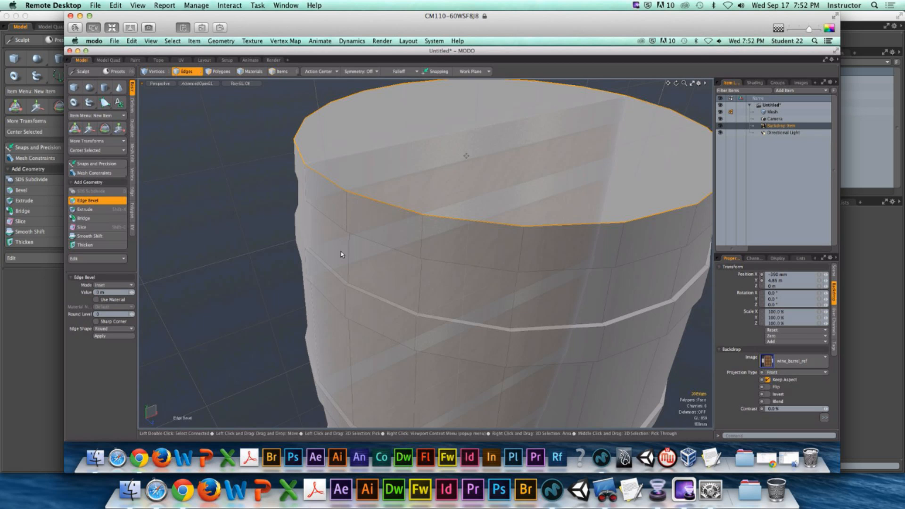
{"action": "left_click_drag", "start_coordinate": [342, 255], "coordinate": [343, 251]}
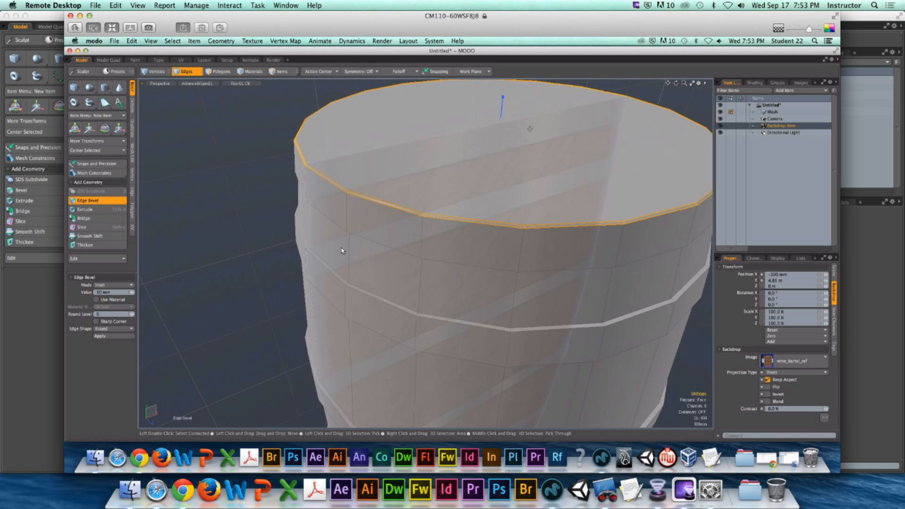
- Inspect the bevelled rim and the hoops below it on the student's barrel, and close the remote session window
{"action": "left_click_drag", "start_coordinate": [547, 134], "coordinate": [453, 172], "text": "alt+shift"}
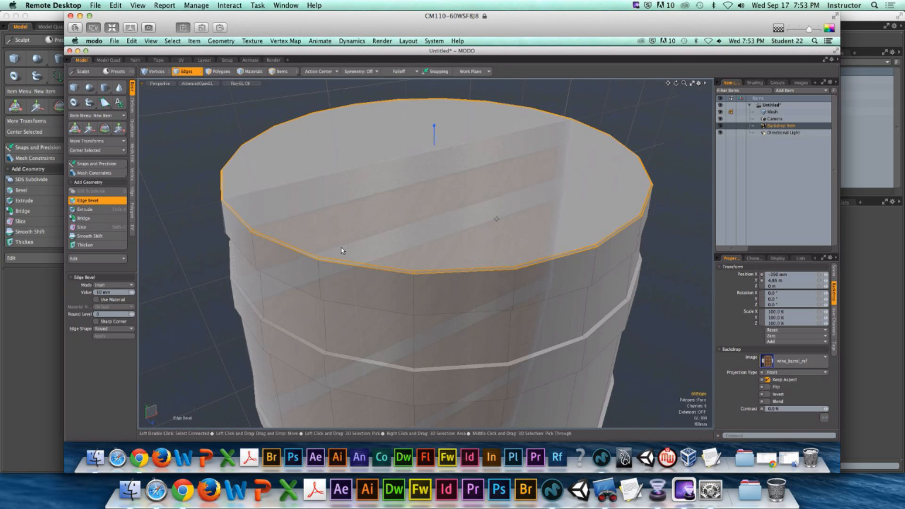
{"action": "left_click_drag", "start_coordinate": [496, 219], "coordinate": [481, 245], "text": "alt"}
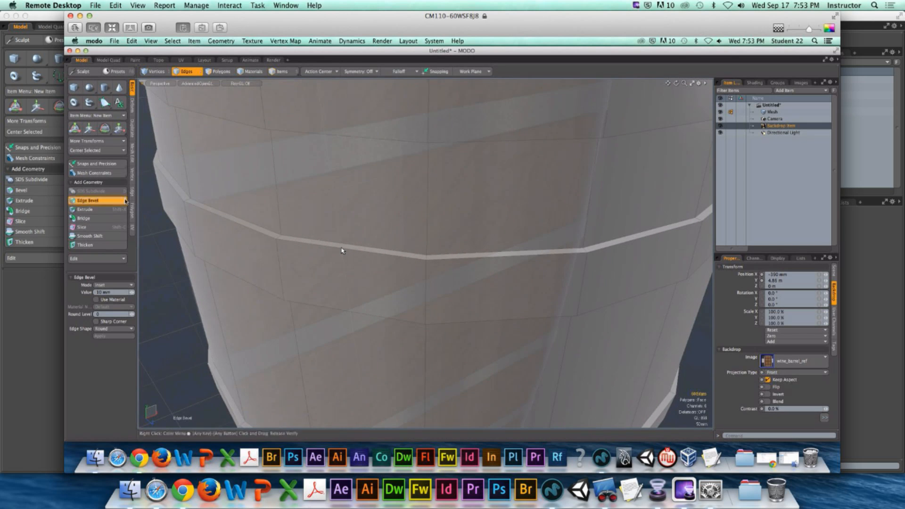
{"action": "key", "text": "alt"}
{"action": "left_click", "coordinate": [70, 17]}
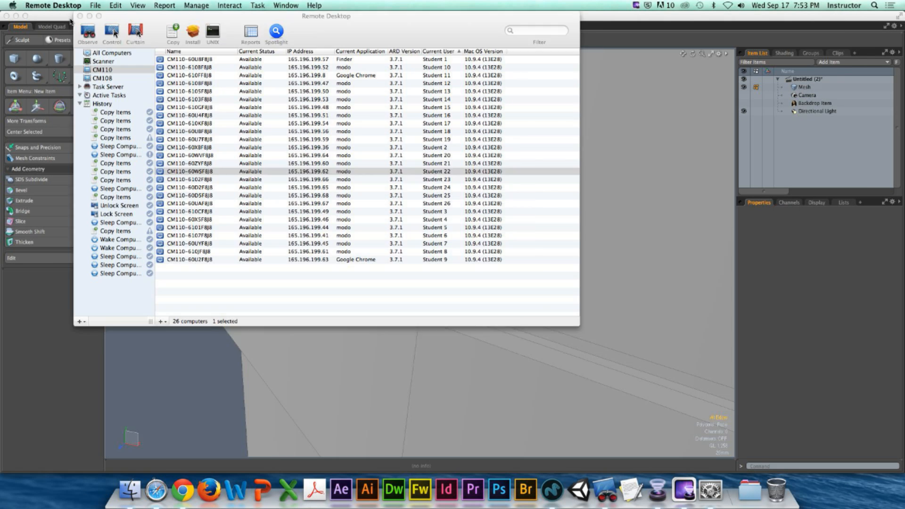
- Bring MODO to the front and hide it so the desktop image files are accessible
{"action": "left_click", "coordinate": [384, 372]}
{"action": "left_click_drag", "start_coordinate": [466, 275], "coordinate": [428, 301], "text": "ctrl+alt"}
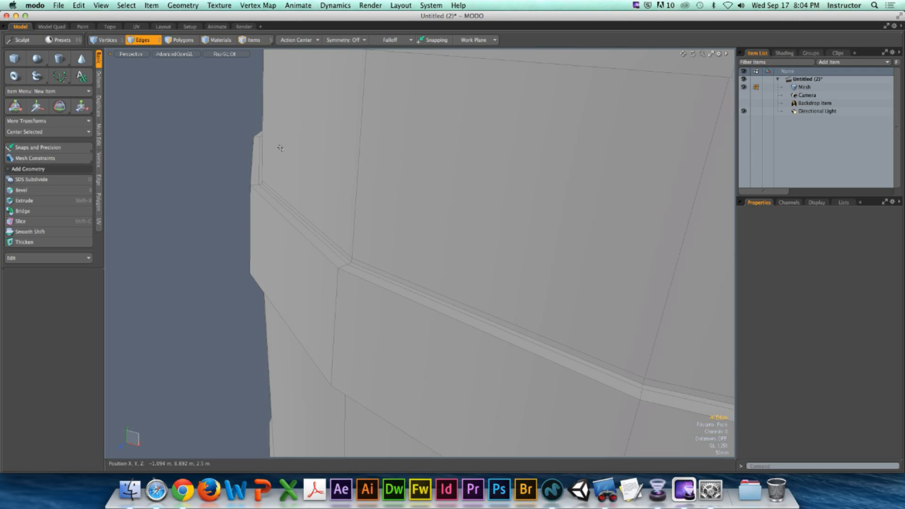
{"action": "left_click", "coordinate": [35, 5]}
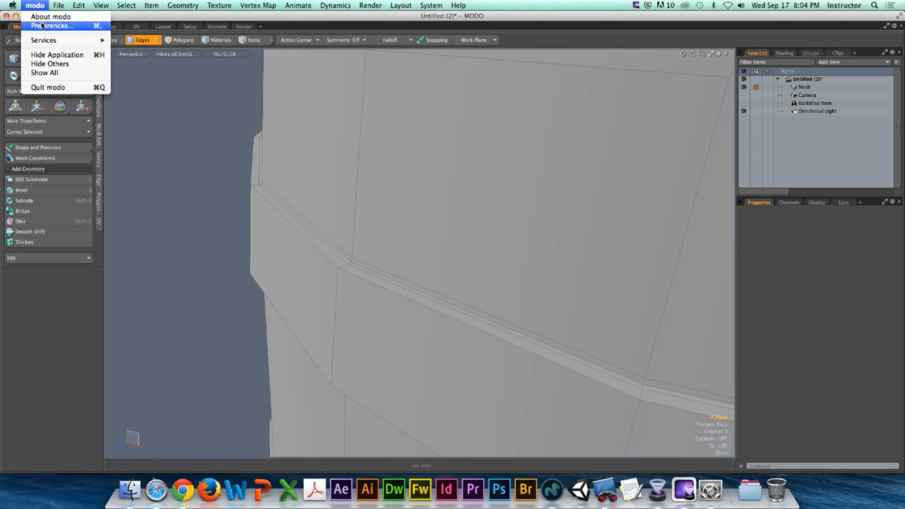
{"action": "left_click", "coordinate": [52, 55]}
{"action": "left_click", "coordinate": [662, 241]}
- Preview the three JPEG images on the desktop one by one, starting with 711.jpg and ending with parthenon.jpg
{"action": "left_click", "coordinate": [762, 162]}
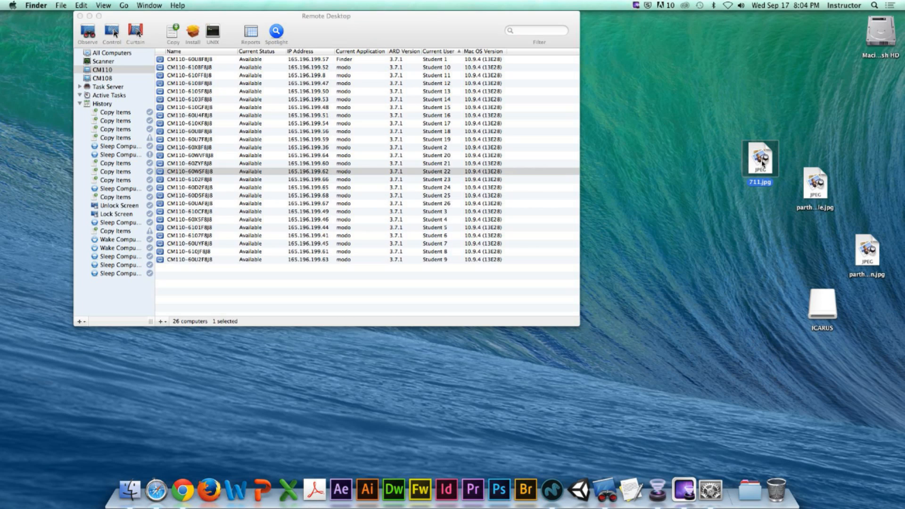
{"action": "key", "text": "space"}
{"action": "key", "text": "space"}
{"action": "left_click", "coordinate": [811, 185]}
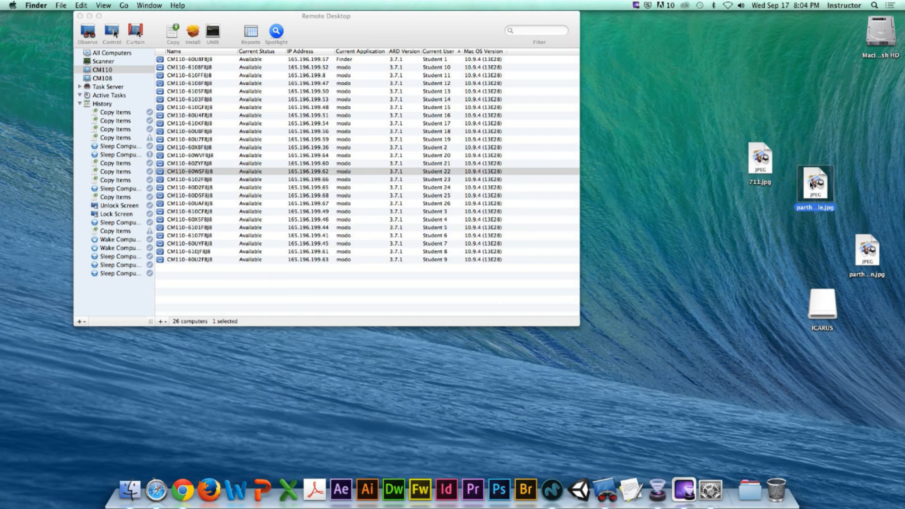
{"action": "key", "text": "space"}
{"action": "key", "text": "space"}
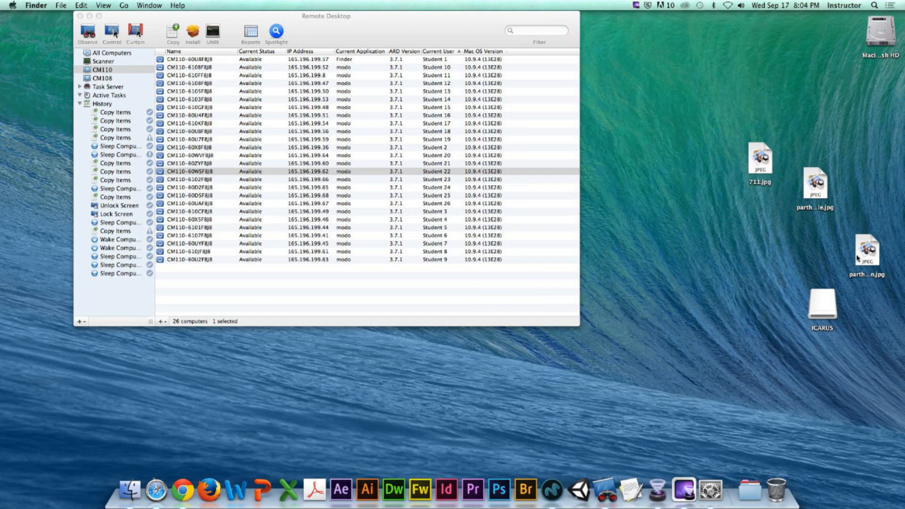
{"action": "left_click", "coordinate": [859, 259]}
{"action": "key", "text": "space"}
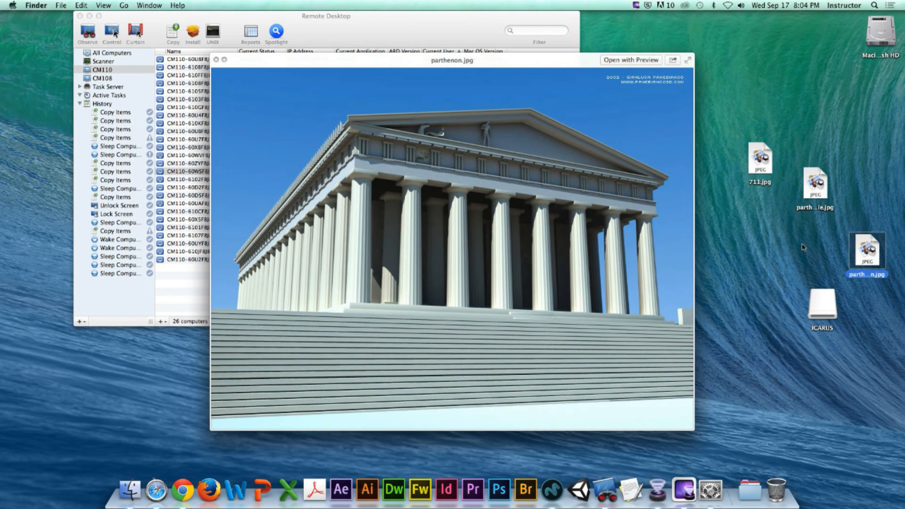
{"action": "key", "text": "space"}
- Preview the middle desktop JPEG and 711.jpg once more, closing each preview
{"action": "left_click", "coordinate": [815, 185]}
{"action": "key", "text": "space"}
{"action": "key", "text": "space"}
{"action": "left_click", "coordinate": [764, 168]}
{"action": "key", "text": "space"}
{"action": "key", "text": "space"}
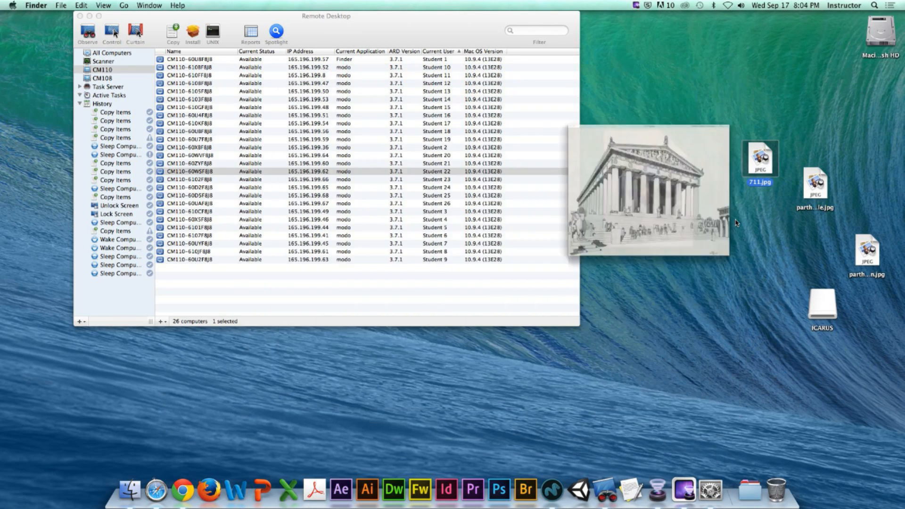
- Switch to Chrome and search Google Images for "ionic columns" in a new tab
{"action": "left_click", "coordinate": [178, 498]}
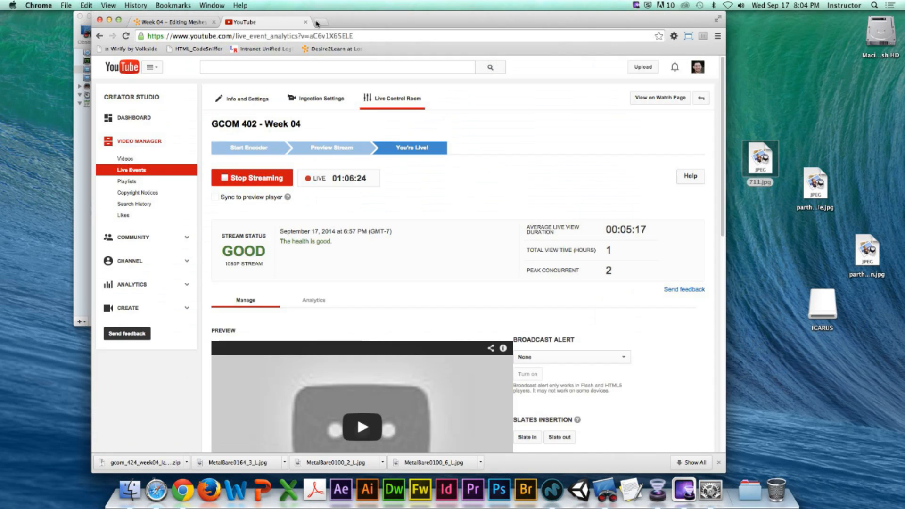
{"action": "left_click", "coordinate": [318, 23]}
{"action": "type", "text": "ionic col"}
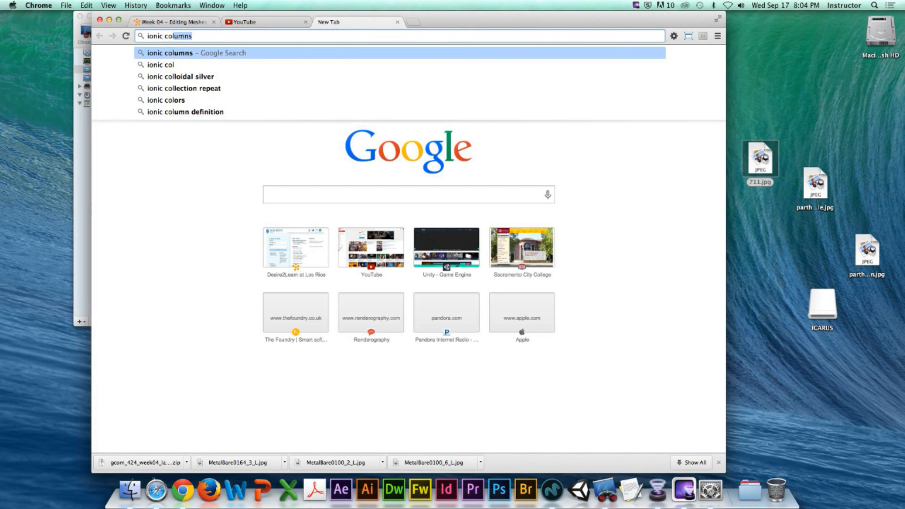
{"action": "key", "text": "Return"}
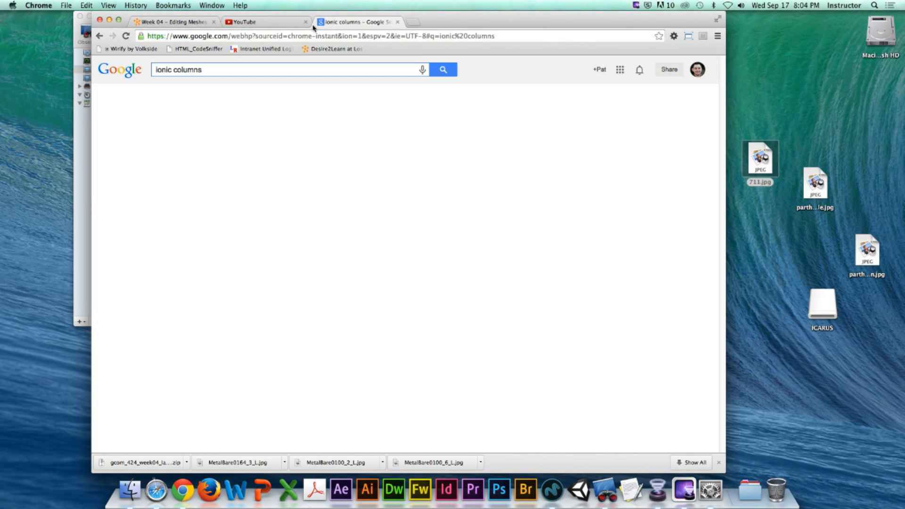
{"action": "left_click", "coordinate": [200, 97]}
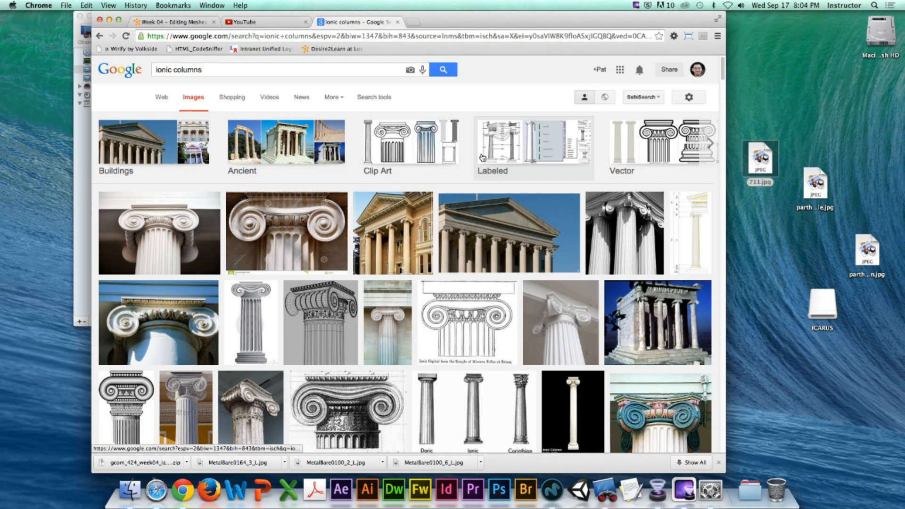
- View the Doric, Ionic and Corinthian comparison picture at full size and return to the image results
{"action": "scroll", "coordinate": [466, 283], "scroll_direction": "down", "scroll_amount": 3}
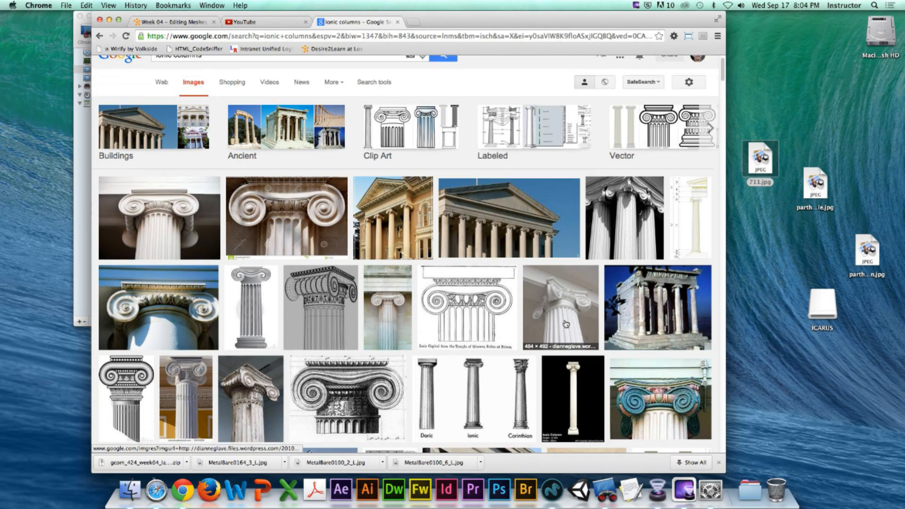
{"action": "left_click", "coordinate": [475, 323]}
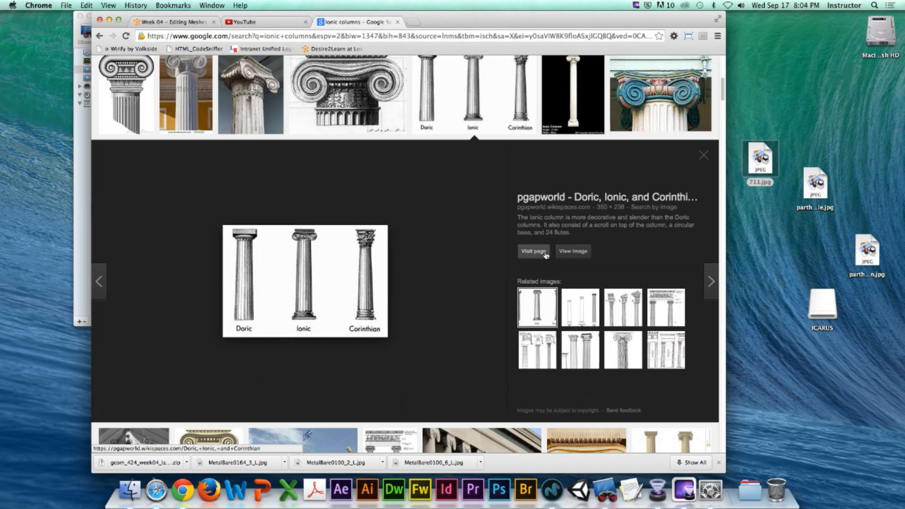
{"action": "left_click", "coordinate": [573, 252]}
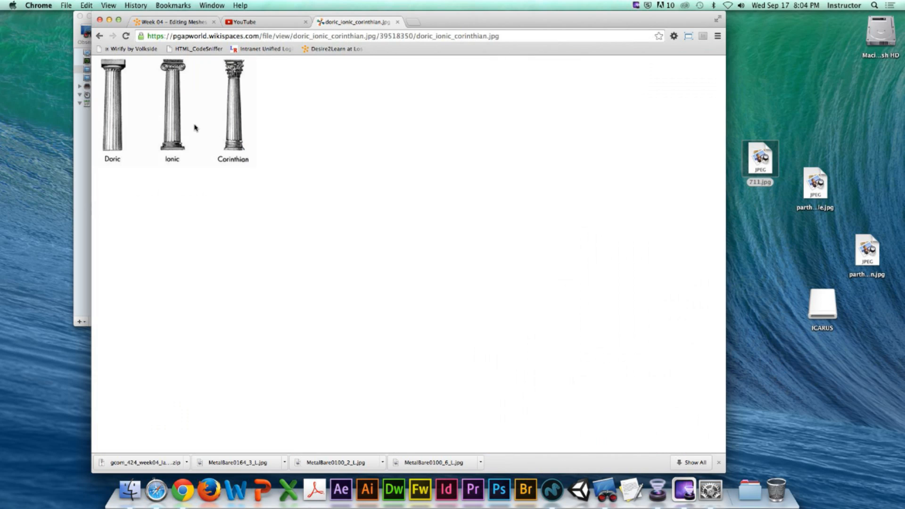
{"action": "left_click", "coordinate": [99, 36]}
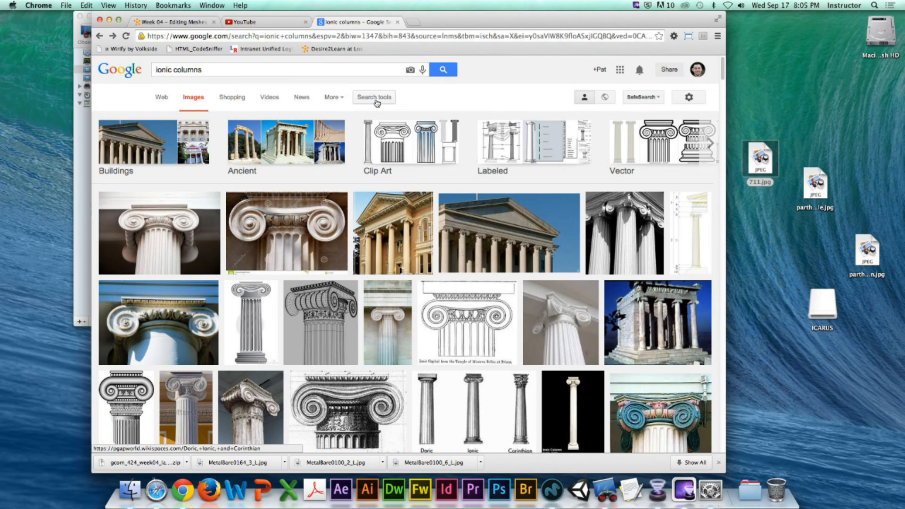
- Filter the ionic columns image results to the Large size
{"action": "left_click", "coordinate": [333, 97]}
{"action": "left_click", "coordinate": [377, 97]}
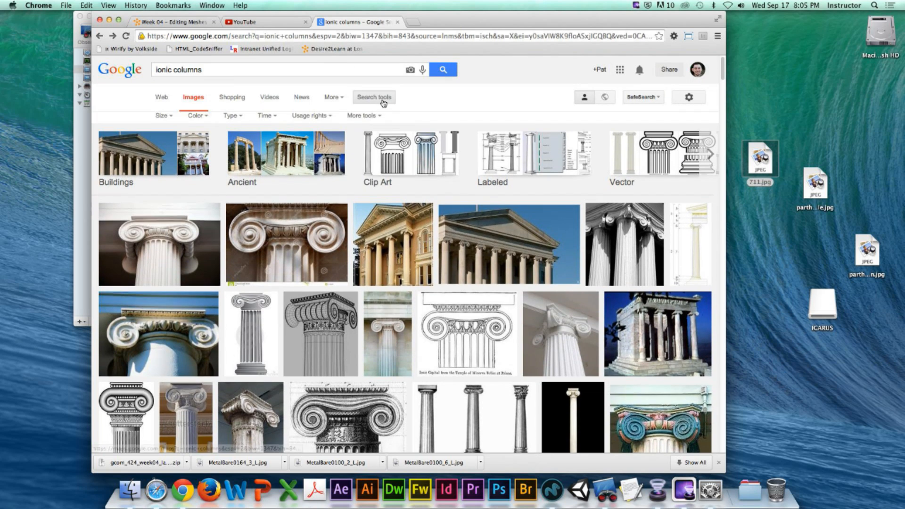
{"action": "left_click", "coordinate": [163, 120]}
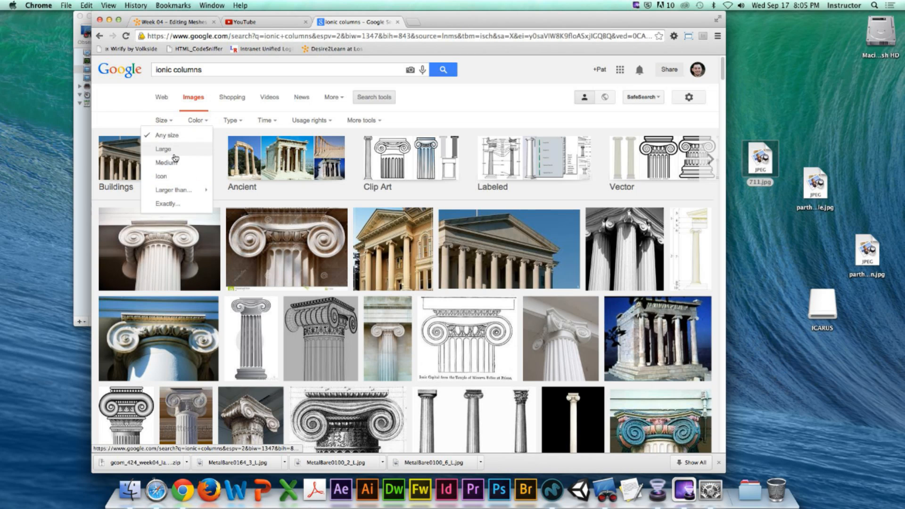
{"action": "left_click", "coordinate": [163, 149]}
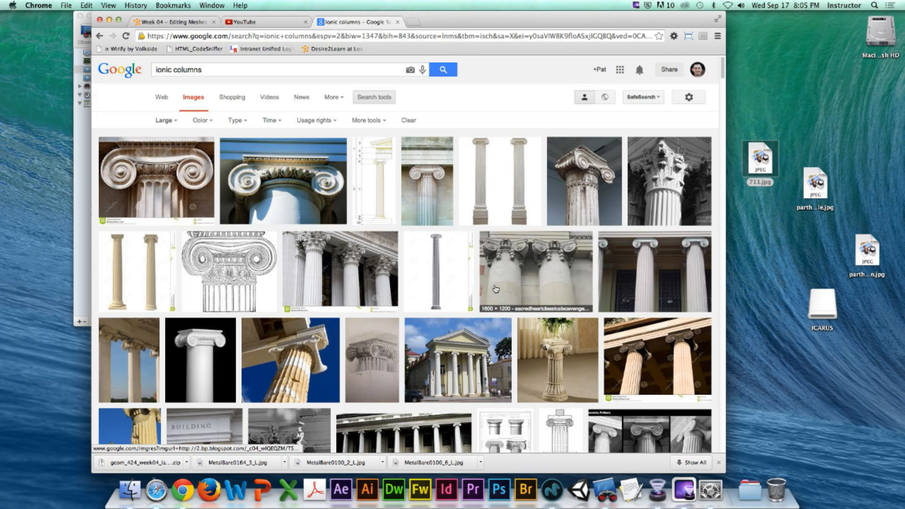
- Open Wikipedia's engraving of the classical order capitals as a full-size image and enlarge it
{"action": "scroll", "coordinate": [490, 287], "scroll_direction": "down", "scroll_amount": 3}
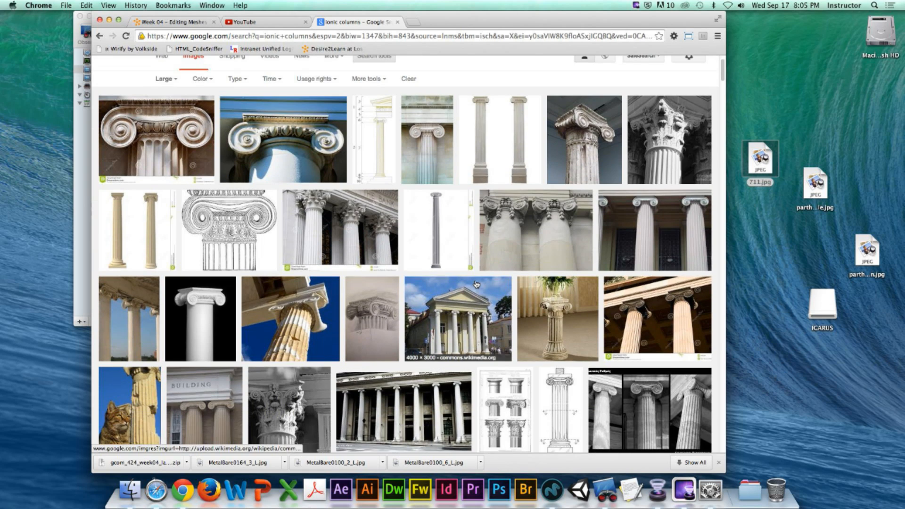
{"action": "scroll", "coordinate": [477, 284], "scroll_direction": "down", "scroll_amount": 3}
{"action": "left_click", "coordinate": [496, 305]}
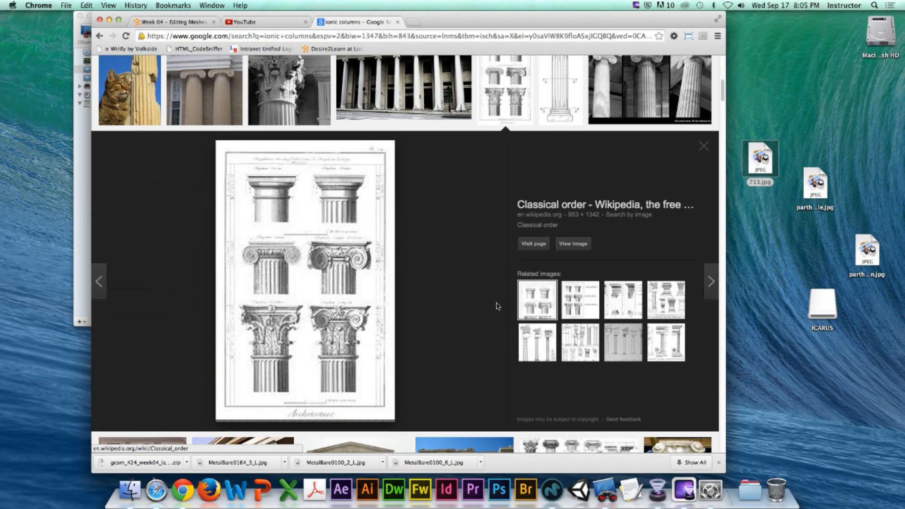
{"action": "left_click", "coordinate": [573, 243]}
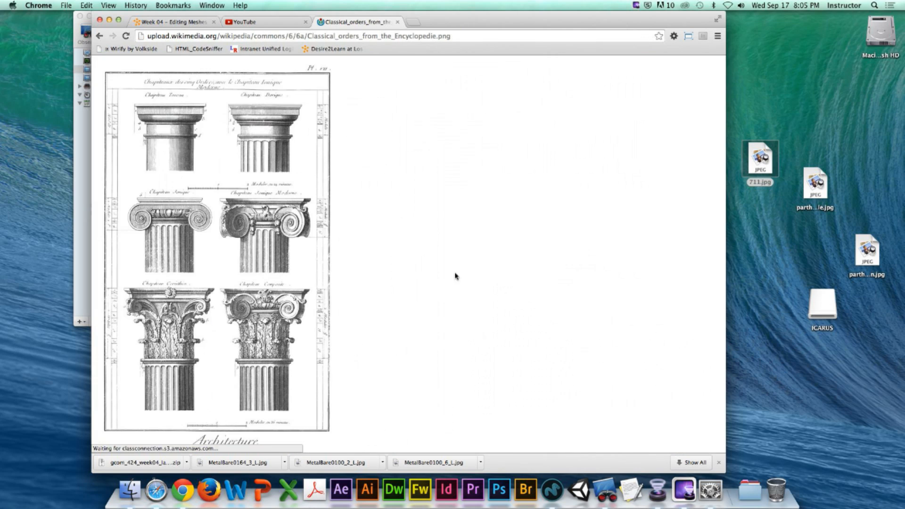
{"action": "left_click", "coordinate": [221, 159]}
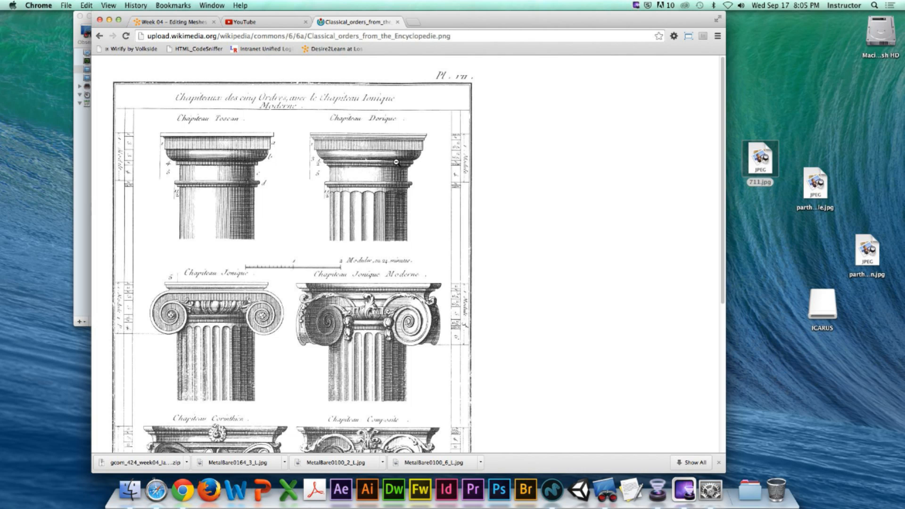
- Switch to MODO and draw a flat 20-sided cylinder disc with a radius of about 1.94 m beside the barrel
{"action": "key", "text": "super+Tab"}
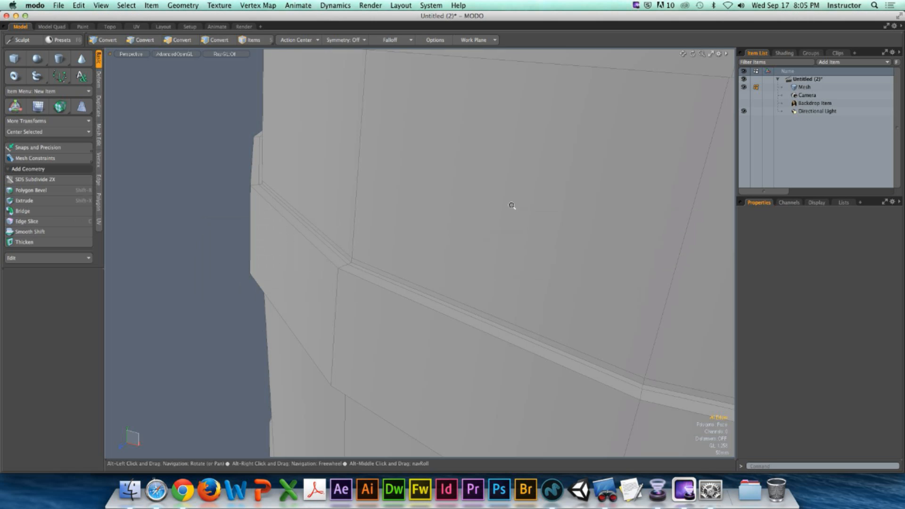
{"action": "left_click_drag", "start_coordinate": [512, 205], "coordinate": [430, 222], "text": "ctrl+alt"}
{"action": "left_click_drag", "start_coordinate": [608, 245], "coordinate": [486, 425], "text": "alt+shift"}
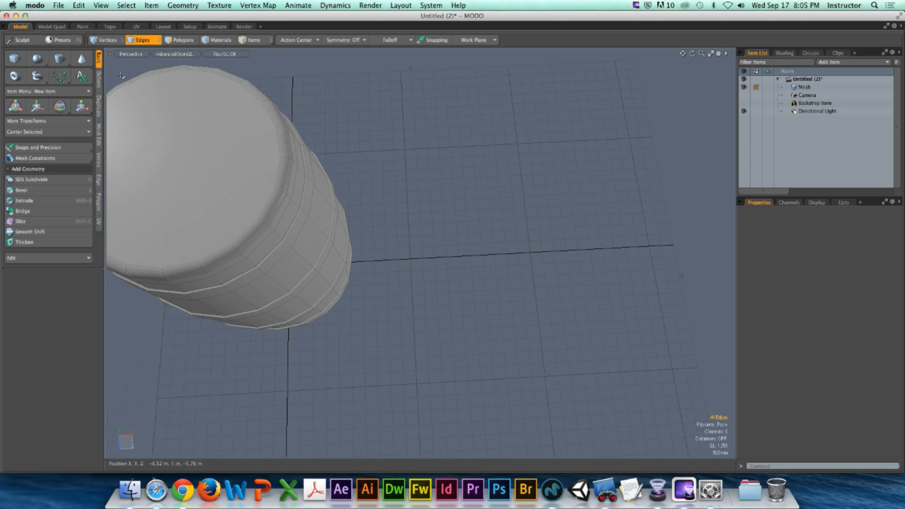
{"action": "left_click", "coordinate": [59, 59]}
{"action": "left_click_drag", "start_coordinate": [522, 254], "coordinate": [584, 258], "text": "ctrl"}
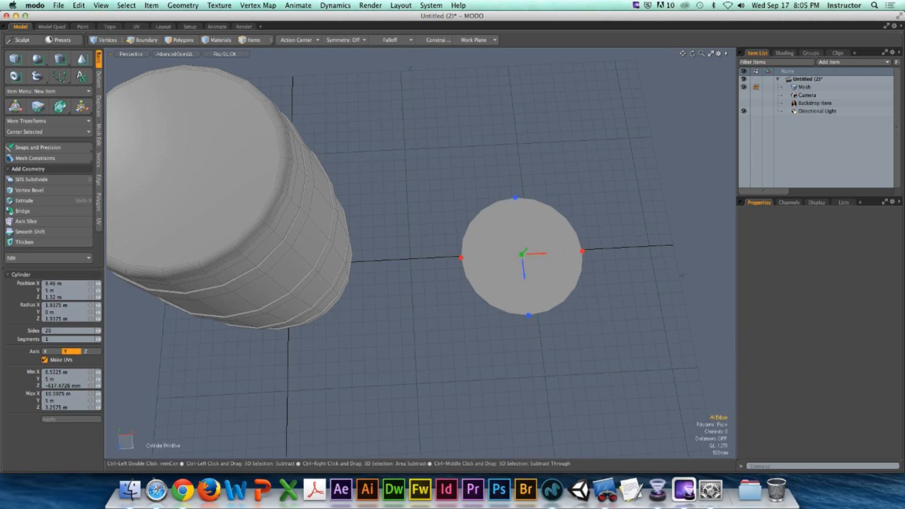
{"action": "key", "text": "space"}
- Select the disc's top polygon and raise it by 800 mm with Polygon Bevel and no inset
{"action": "key", "text": "space"}
{"action": "left_click", "coordinate": [529, 268]}
{"action": "left_click_drag", "start_coordinate": [529, 266], "coordinate": [495, 198], "text": "alt"}
{"action": "key", "text": "shift+a"}
{"action": "key", "text": "shift+b"}
{"action": "left_click_drag", "start_coordinate": [420, 164], "coordinate": [420, 170]}
{"action": "left_click_drag", "start_coordinate": [419, 205], "coordinate": [415, 187], "text": "alt"}
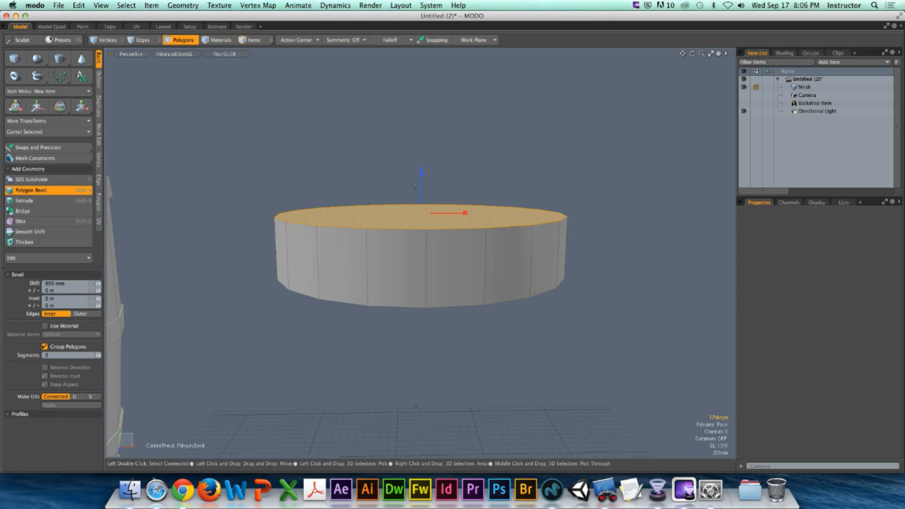
- Try to flare the top of the disc outward with two successive polygon bevels, raising and widening each one
{"action": "left_click", "coordinate": [467, 167], "text": "shift"}
{"action": "left_click_drag", "start_coordinate": [466, 213], "coordinate": [489, 213]}
{"action": "left_click_drag", "start_coordinate": [423, 198], "coordinate": [457, 194]}
{"action": "left_click", "coordinate": [436, 157], "text": "shift"}
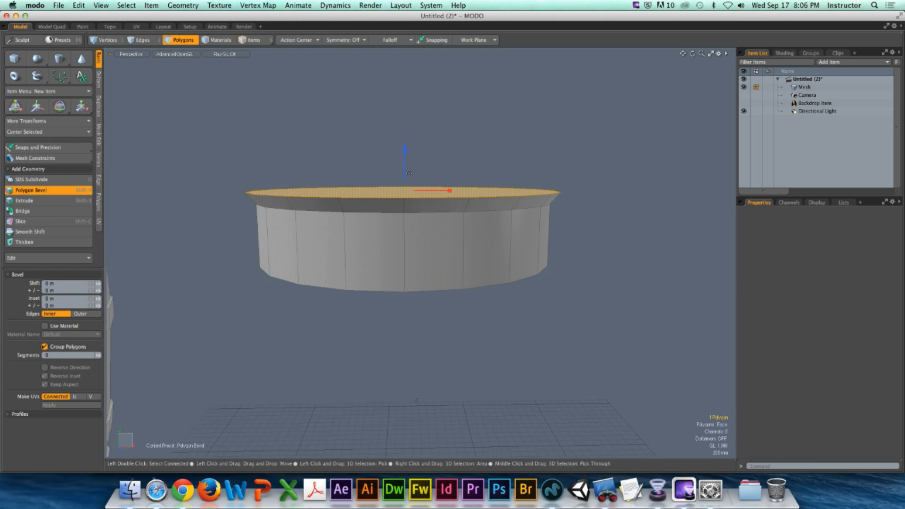
{"action": "left_click_drag", "start_coordinate": [404, 150], "coordinate": [405, 136]}
{"action": "mouse_move", "coordinate": [450, 179]}
{"action": "left_mouse_down"}
{"action": "mouse_move", "coordinate": [438, 185]}
{"action": "mouse_move", "coordinate": [487, 185]}
{"action": "mouse_move", "coordinate": [445, 183]}
{"action": "mouse_move", "coordinate": [466, 183]}
{"action": "left_mouse_up"}
- Try to widen the flare further with additional polygon bevels, ending with a 170 mm shift and an inset of -829 mm
{"action": "left_click", "coordinate": [451, 163], "text": "shift"}
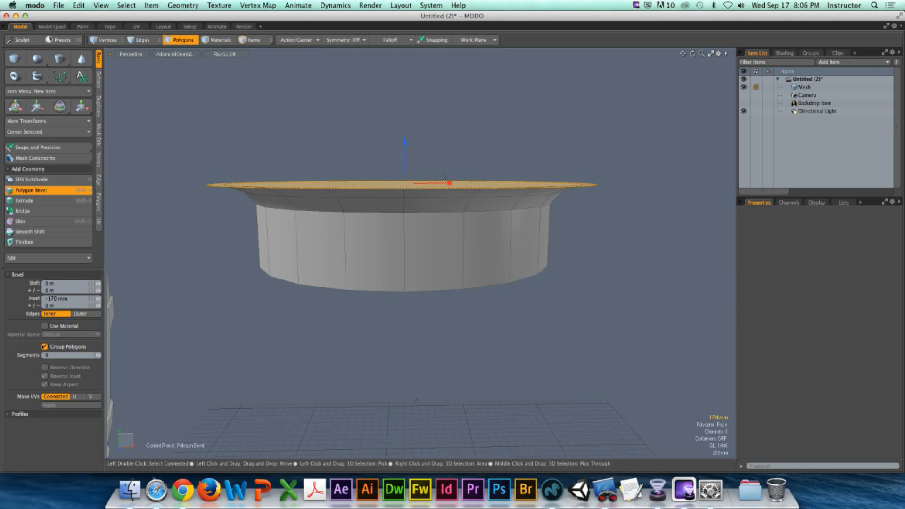
{"action": "left_click_drag", "start_coordinate": [406, 172], "coordinate": [446, 171]}
{"action": "key", "text": "KP_2"}
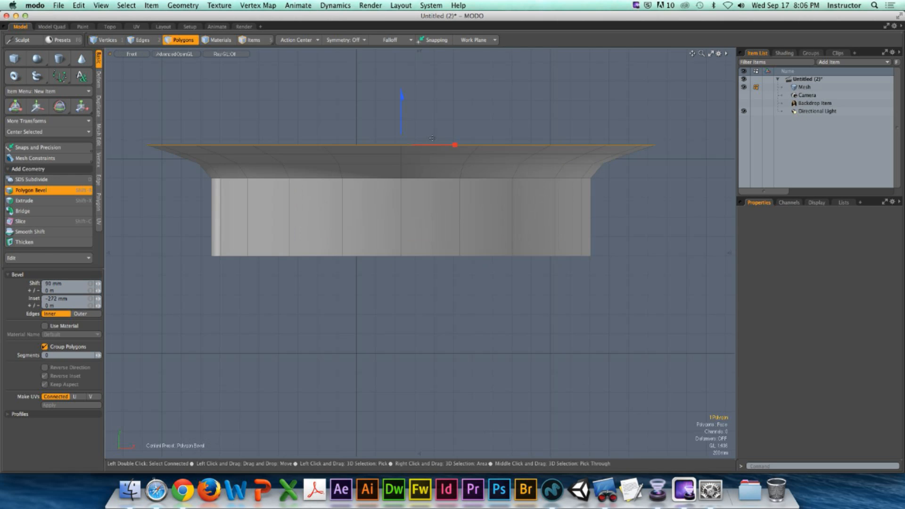
{"action": "left_click_drag", "start_coordinate": [401, 128], "coordinate": [401, 108]}
{"action": "left_click", "coordinate": [401, 126], "text": "shift"}
{"action": "left_click_drag", "start_coordinate": [454, 126], "coordinate": [495, 126]}
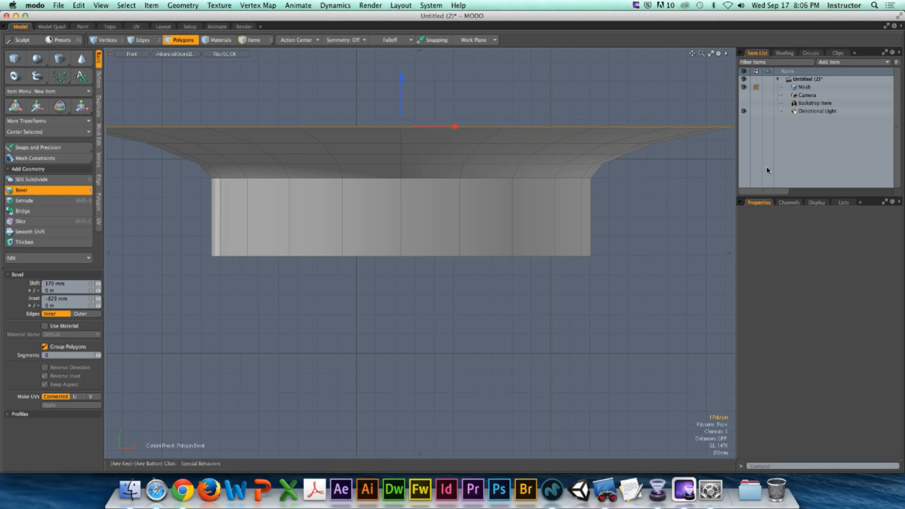
{"action": "scroll", "coordinate": [580, 192], "scroll_direction": "down", "scroll_amount": 2}
{"action": "key", "text": "space"}
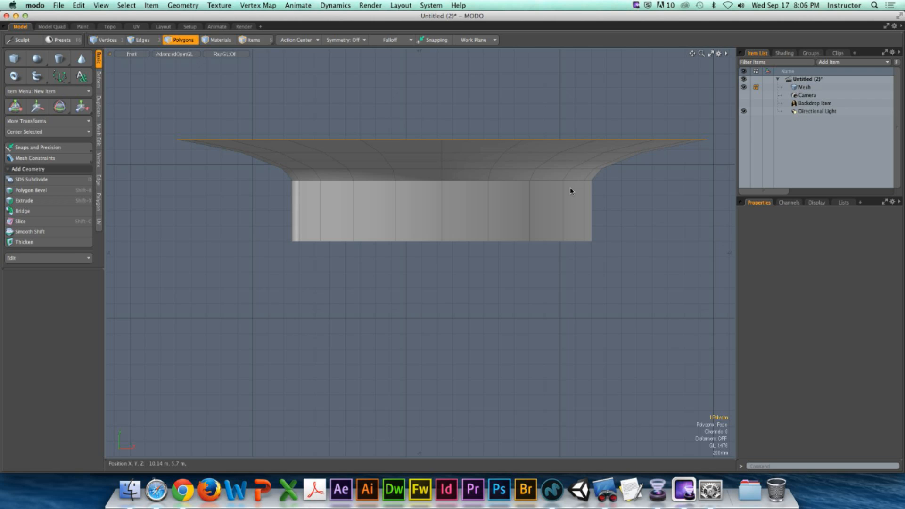
- Undo the flared bevels back to the straight-sided disc
{"action": "key", "text": "super+z"}
{"action": "key", "text": "super+z"}
{"action": "key", "text": "super+z"}
{"action": "key", "text": "super+z"}
{"action": "key", "text": "super+z"}
{"action": "key", "text": "super+z"}
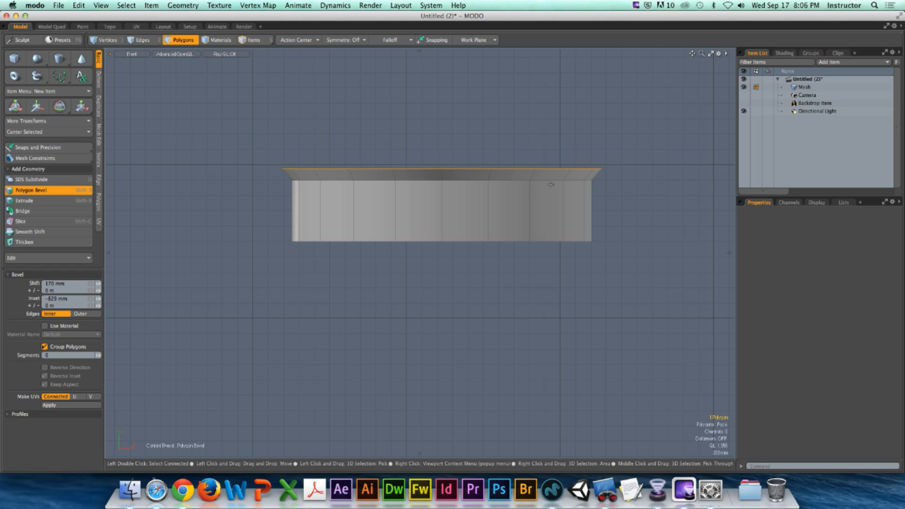
{"action": "key", "text": "super+shift+z"}
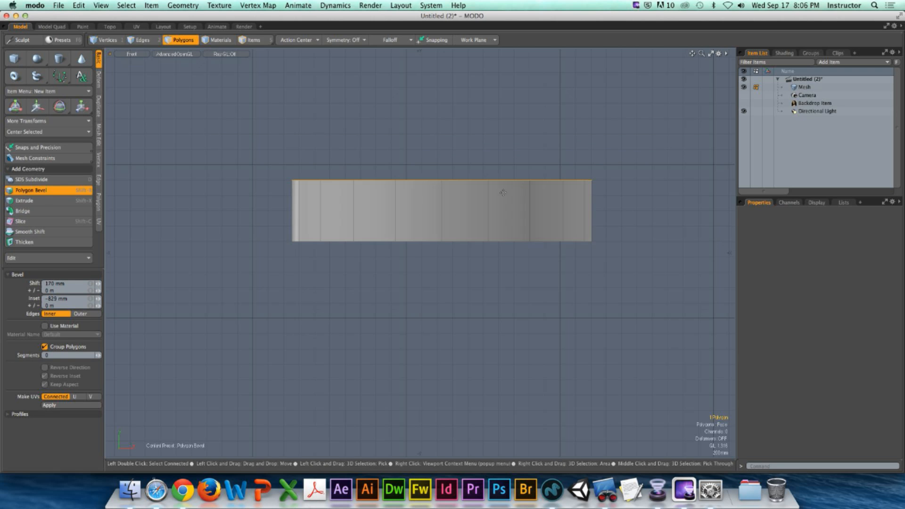
- Switch to the perspective view, restart Polygon Bevel on the disc's top polygon and reveal the bevel profile presets
{"action": "key", "text": "space"}
{"action": "key", "text": "ctrl+space"}
{"action": "left_click", "coordinate": [480, 168]}
{"action": "left_click_drag", "start_coordinate": [501, 158], "coordinate": [402, 194], "text": "alt"}
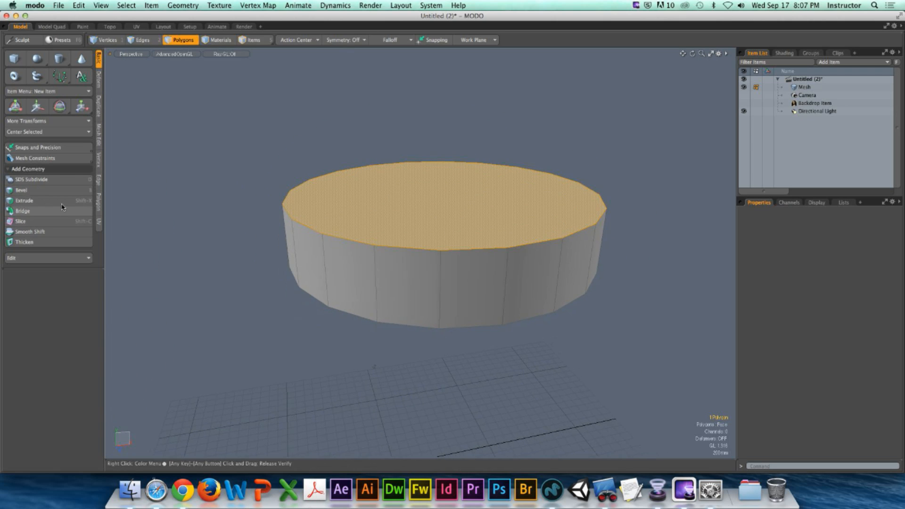
{"action": "left_click", "coordinate": [38, 190]}
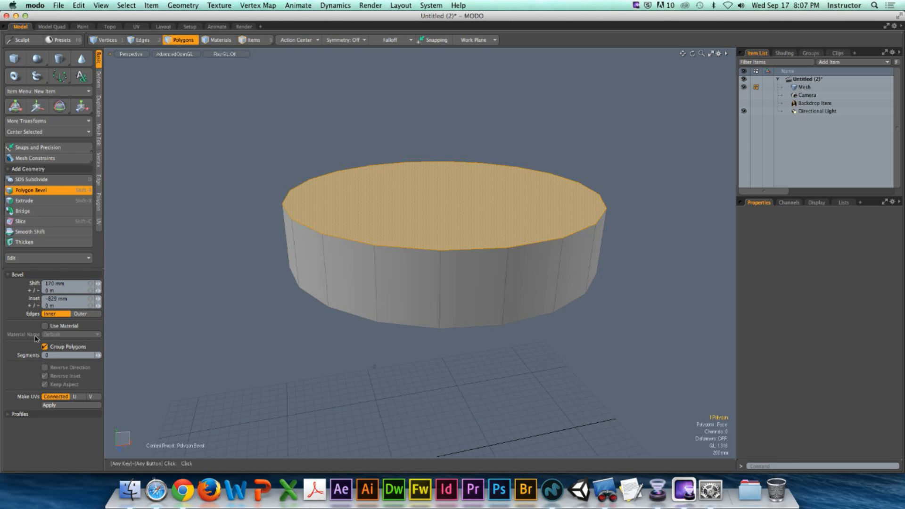
{"action": "left_click_drag", "start_coordinate": [52, 267], "coordinate": [68, 106]}
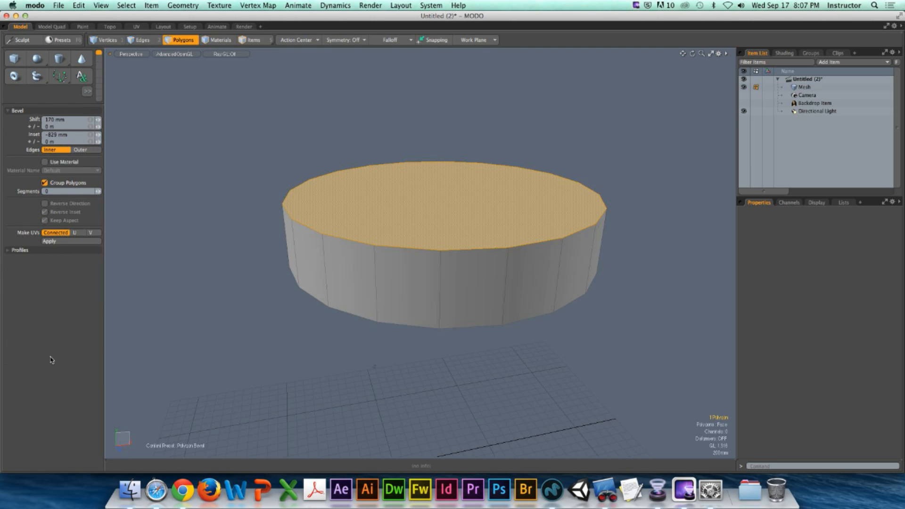
{"action": "left_click", "coordinate": [17, 251]}
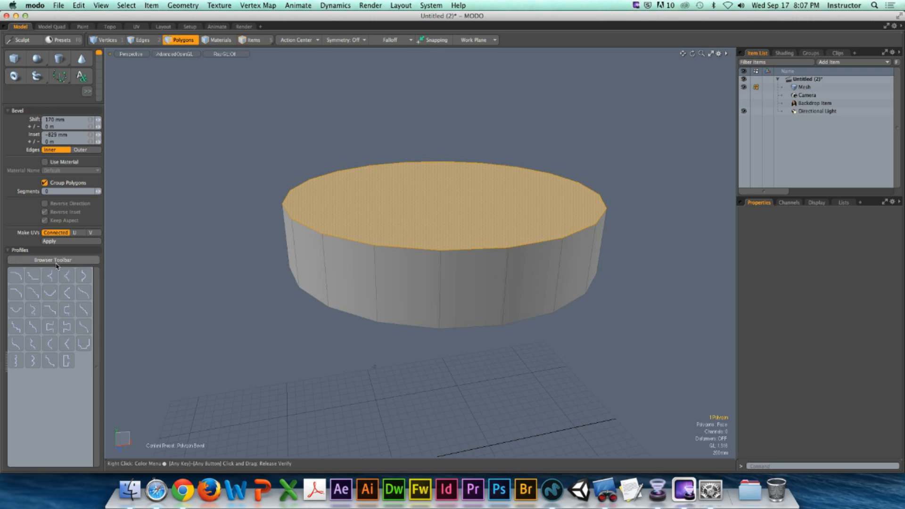
{"action": "mouse_move", "coordinate": [100, 267]}
{"action": "left_mouse_down"}
{"action": "mouse_move", "coordinate": [70, 262]}
{"action": "mouse_move", "coordinate": [115, 264]}
{"action": "left_mouse_up"}
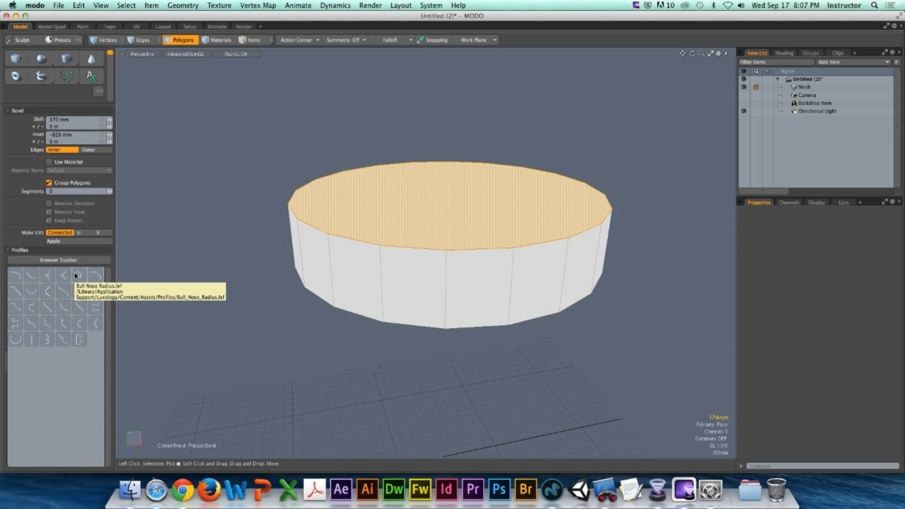
- Bevel the disc's top polygon upward with the first profile preset and turn off Reverse Inset so the profile curves inward
{"action": "left_click", "coordinate": [17, 281]}
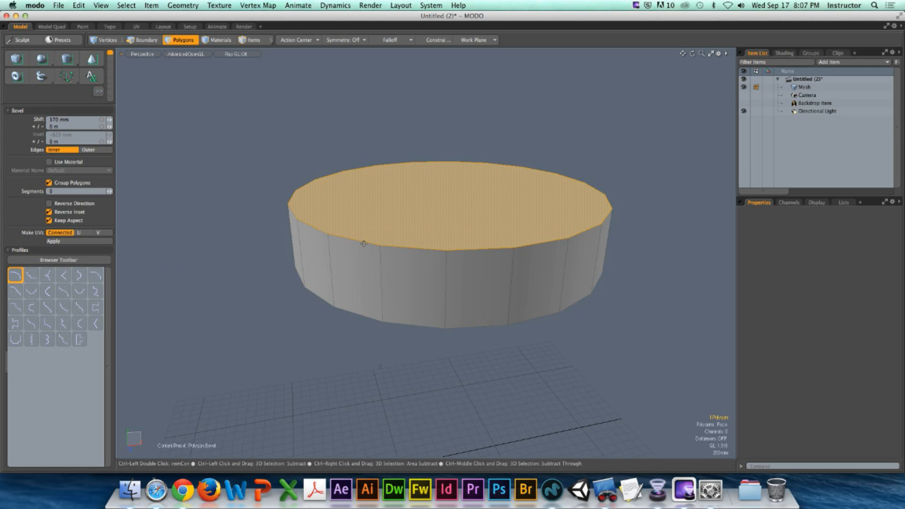
{"action": "left_click", "coordinate": [441, 221]}
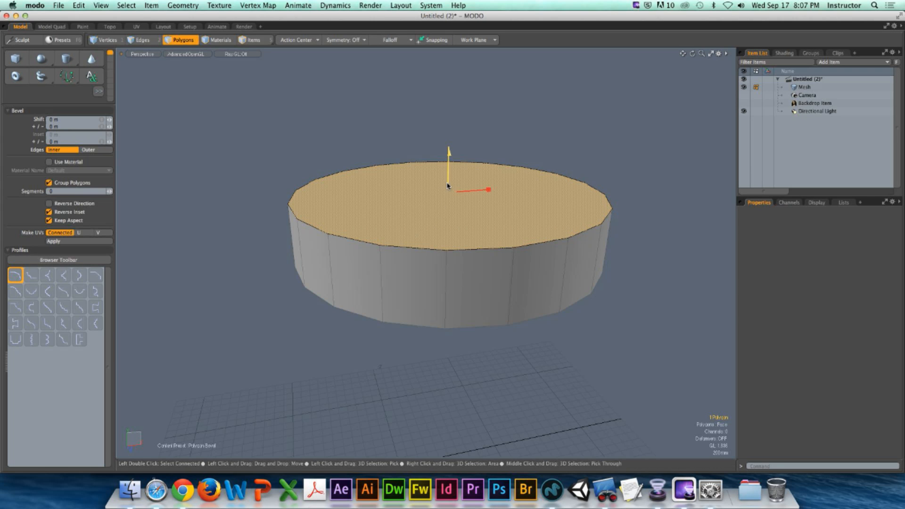
{"action": "left_click_drag", "start_coordinate": [448, 184], "coordinate": [434, 208]}
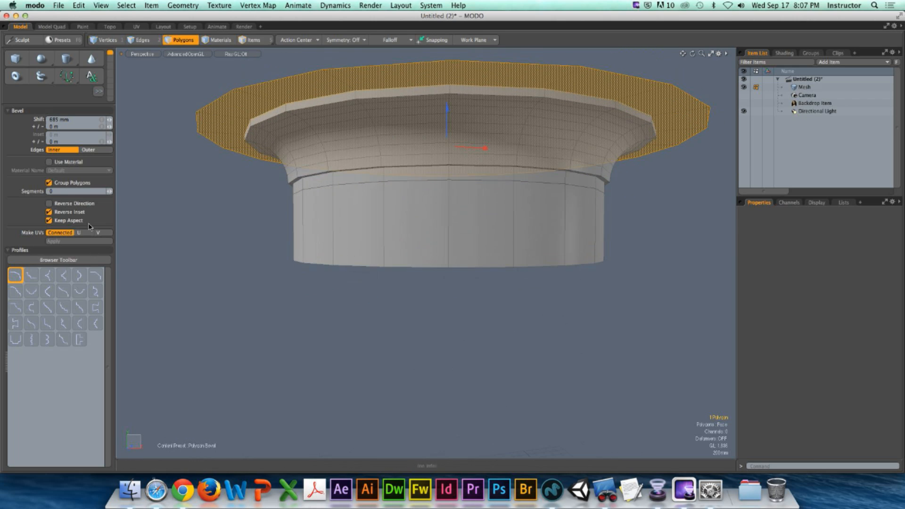
{"action": "left_click", "coordinate": [85, 216]}
{"action": "left_click_drag", "start_coordinate": [339, 185], "coordinate": [379, 210], "text": "alt"}
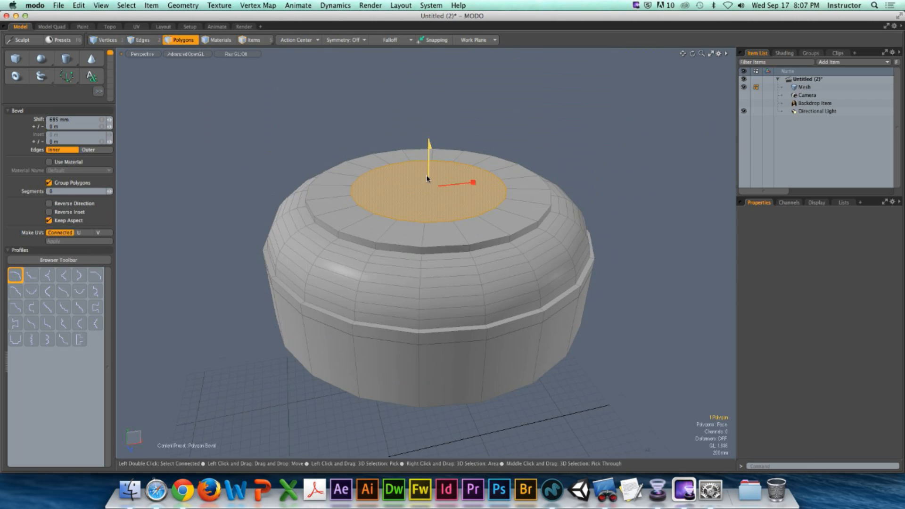
{"action": "mouse_move", "coordinate": [429, 145]}
{"action": "left_mouse_down"}
{"action": "mouse_move", "coordinate": [430, 84]}
{"action": "mouse_move", "coordinate": [429, 196]}
{"action": "mouse_move", "coordinate": [430, 148]}
{"action": "left_mouse_up"}
{"action": "left_click_drag", "start_coordinate": [382, 226], "coordinate": [381, 192], "text": "alt"}
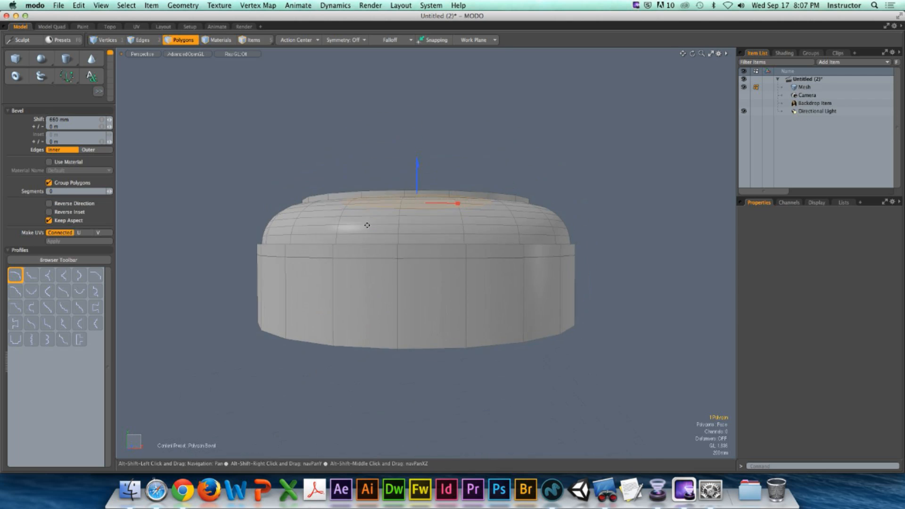
- Try several other profile presets on the raised section and settle on the stepped cove profile
{"action": "scroll", "coordinate": [371, 214], "scroll_direction": "up", "scroll_amount": 3}
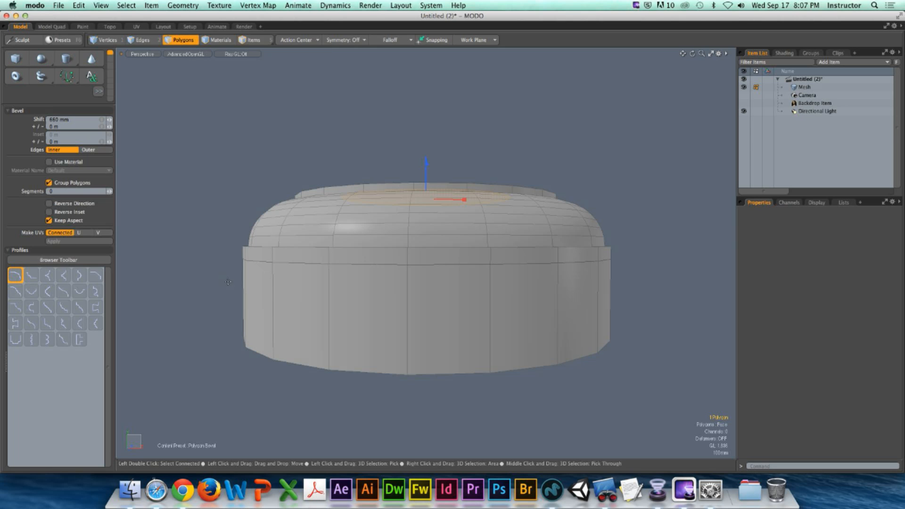
{"action": "left_click_drag", "start_coordinate": [363, 243], "coordinate": [363, 290], "text": "alt"}
{"action": "left_click", "coordinate": [34, 277]}
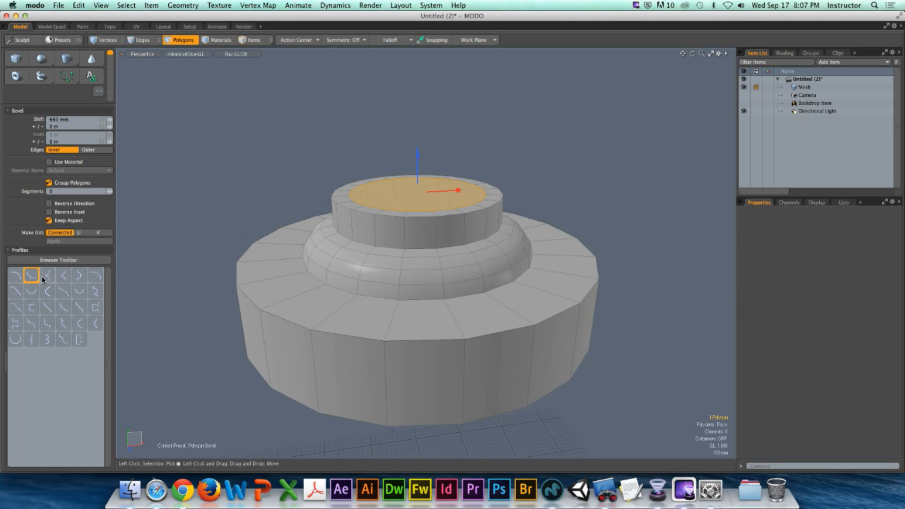
{"action": "left_click", "coordinate": [47, 277]}
{"action": "left_click", "coordinate": [61, 279]}
{"action": "left_click", "coordinate": [79, 277]}
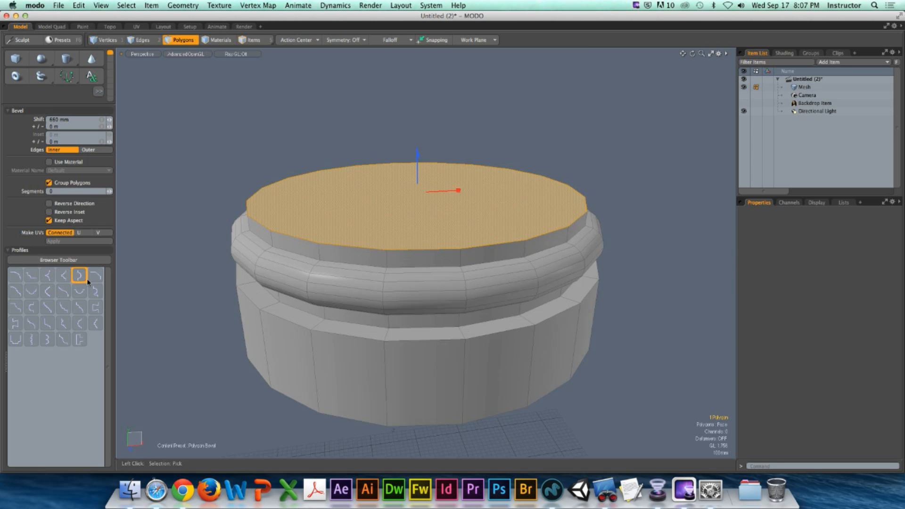
{"action": "left_click", "coordinate": [95, 275]}
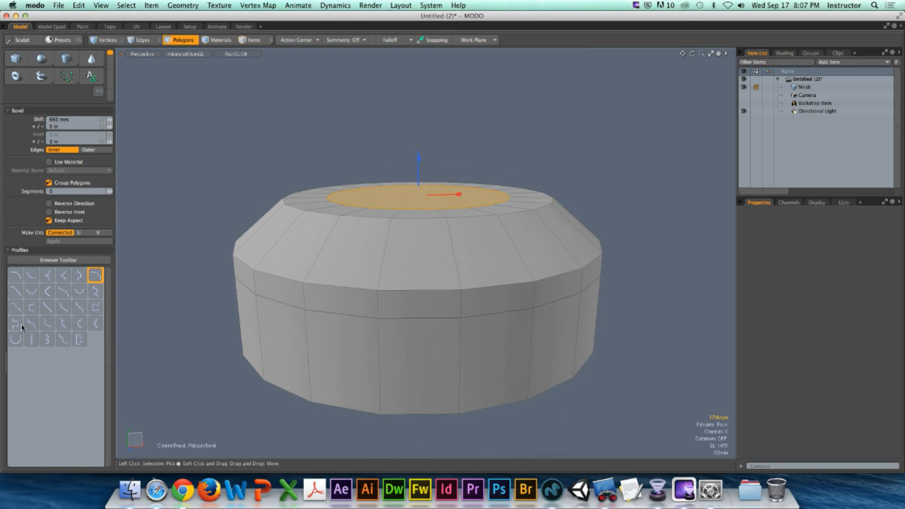
{"action": "left_click", "coordinate": [80, 339]}
{"action": "left_click", "coordinate": [15, 307]}
{"action": "left_click_drag", "start_coordinate": [315, 271], "coordinate": [361, 276], "text": "alt"}
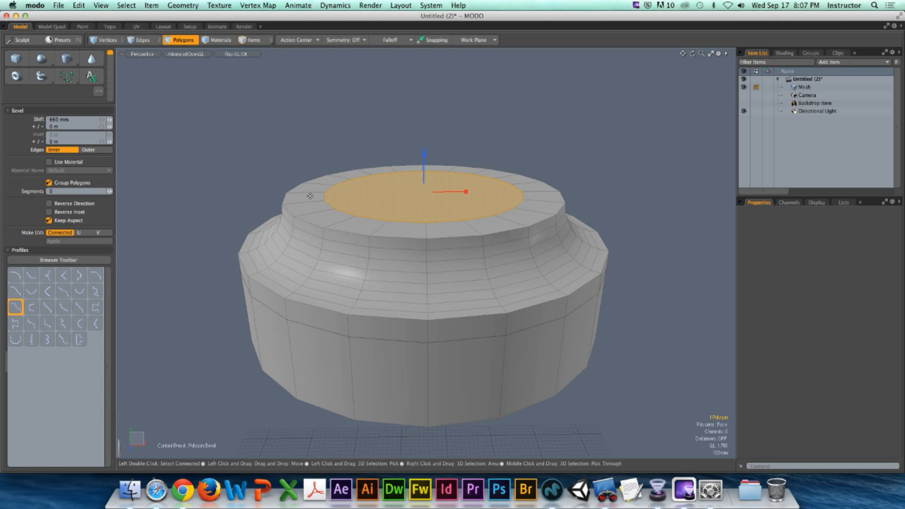
- Try a smaller second tier bevelled from the top polygon, swapping its cove profile for a different stepped preset and raising it further
{"action": "left_click", "coordinate": [343, 142], "text": "shift"}
{"action": "left_click_drag", "start_coordinate": [421, 168], "coordinate": [424, 132]}
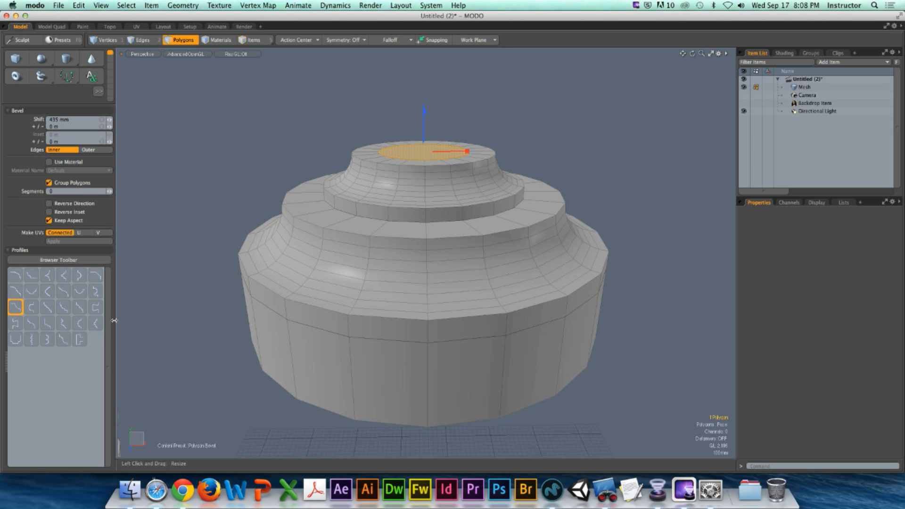
{"action": "left_click", "coordinate": [65, 311]}
{"action": "left_click_drag", "start_coordinate": [482, 221], "coordinate": [475, 259], "text": "alt"}
{"action": "mouse_move", "coordinate": [421, 137]}
{"action": "left_mouse_down"}
{"action": "mouse_move", "coordinate": [420, 113]}
{"action": "mouse_move", "coordinate": [420, 141]}
{"action": "mouse_move", "coordinate": [419, 121]}
{"action": "left_mouse_up"}
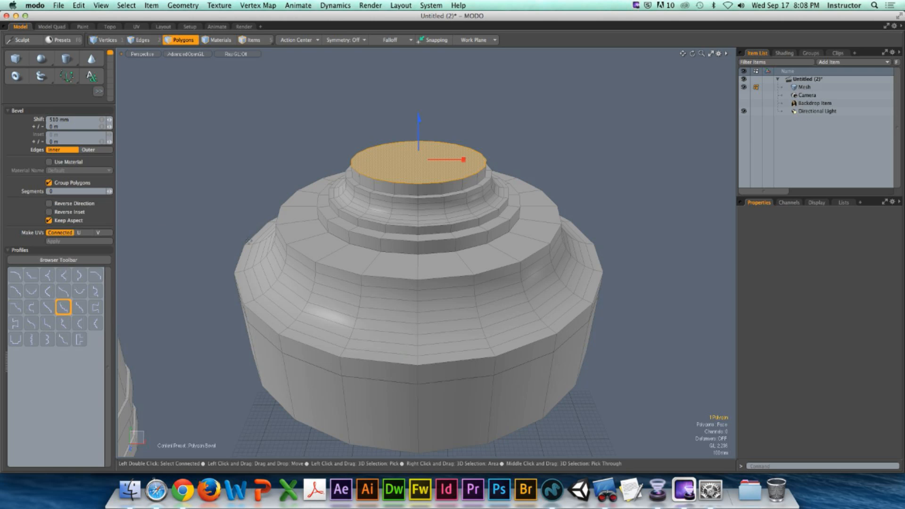
- Try a further bevel of the top polygon without a profile, with an 800 mm shift and a 543 mm inset
{"action": "left_click", "coordinate": [384, 151], "text": "shift"}
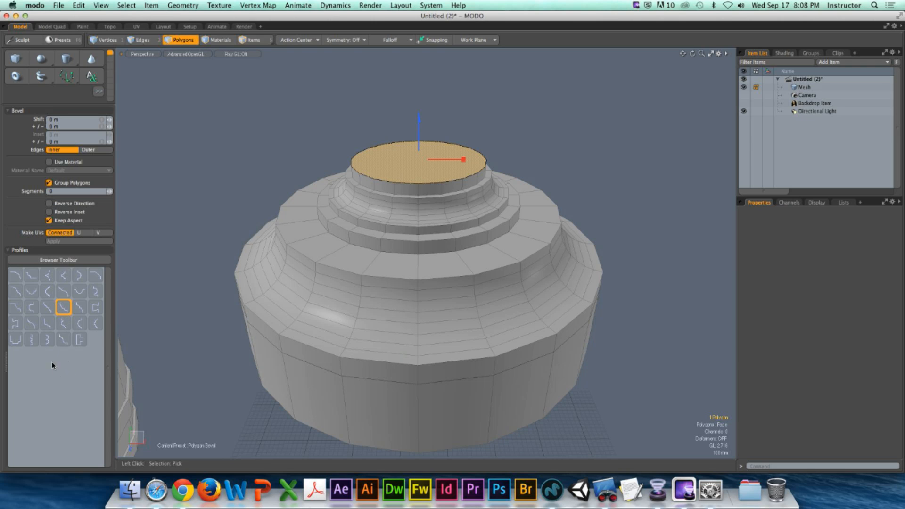
{"action": "left_click", "coordinate": [69, 366]}
{"action": "left_click_drag", "start_coordinate": [421, 152], "coordinate": [418, 59]}
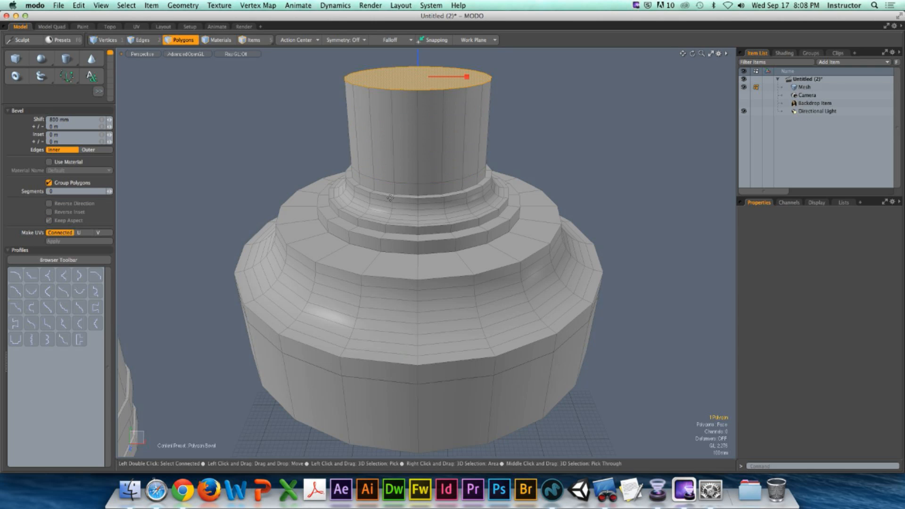
{"action": "left_click_drag", "start_coordinate": [467, 79], "coordinate": [432, 76]}
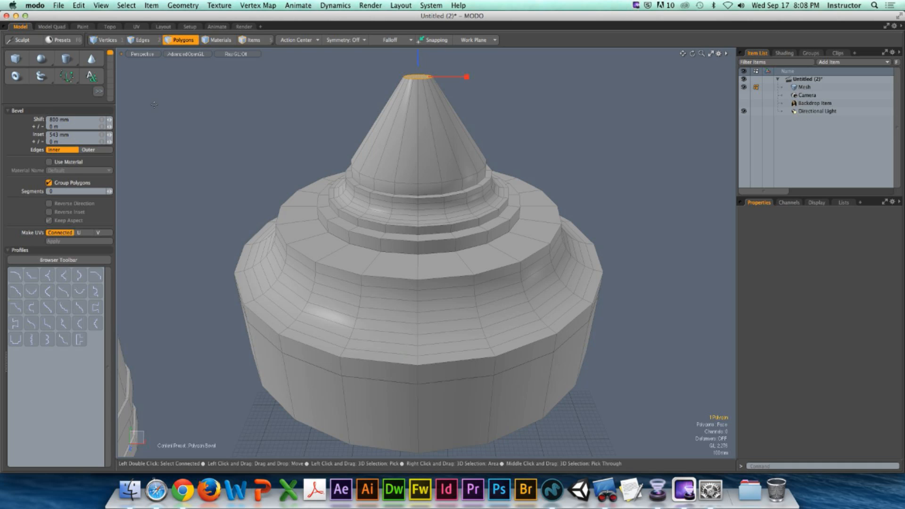
- Undo the upper bevels back to the first cove-profiled tier
{"action": "key", "text": "super+z"}
{"action": "key", "text": "super+z"}
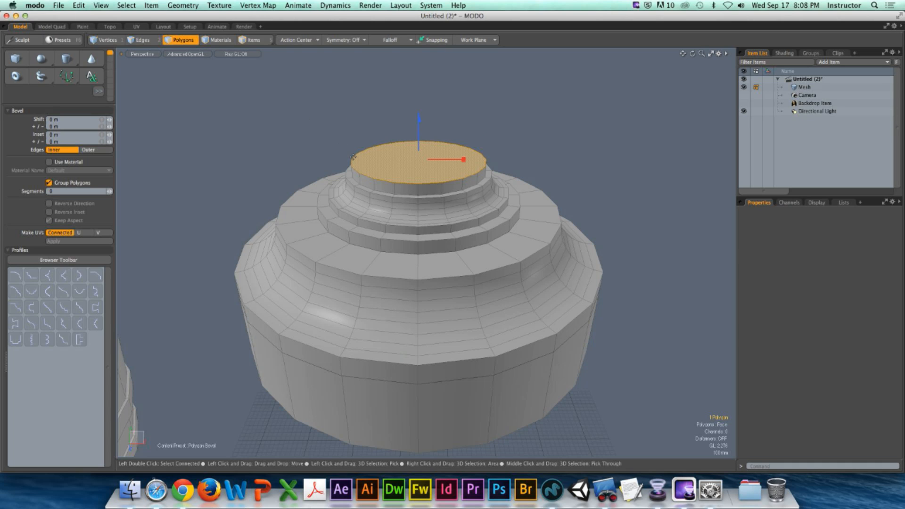
{"action": "left_click", "coordinate": [64, 336]}
{"action": "key", "text": "super+z"}
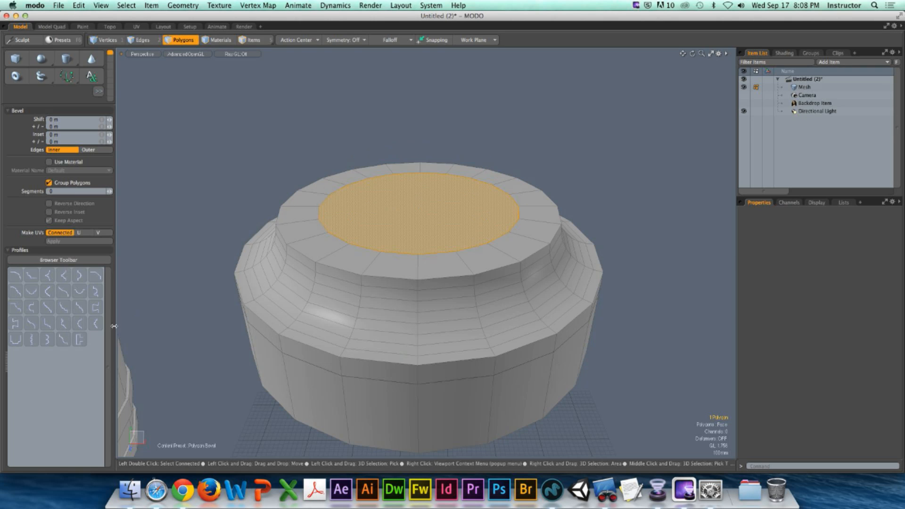
- Add two successively smaller cove-profiled tiers by bevelling the top polygon with shifts of 405 mm and 255 mm
{"action": "left_click", "coordinate": [438, 231]}
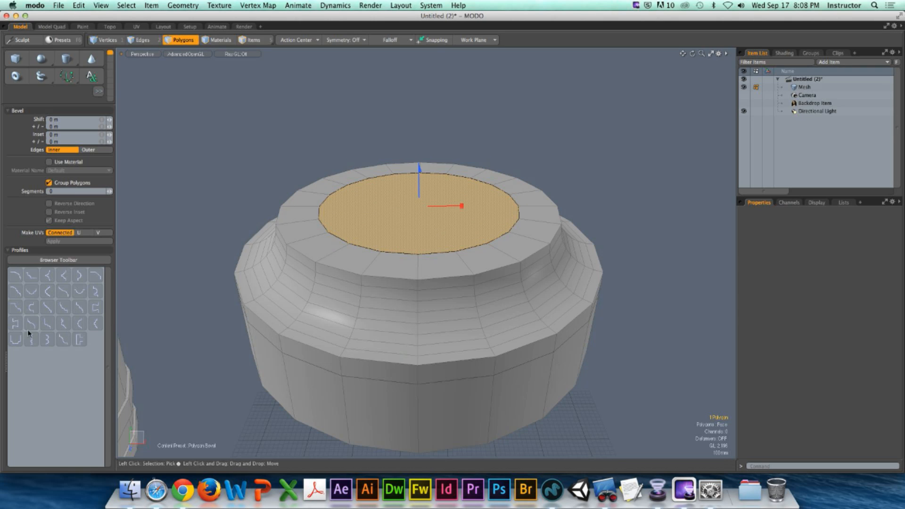
{"action": "left_click_drag", "start_coordinate": [418, 194], "coordinate": [415, 158]}
{"action": "left_click_drag", "start_coordinate": [349, 243], "coordinate": [366, 217], "text": "alt"}
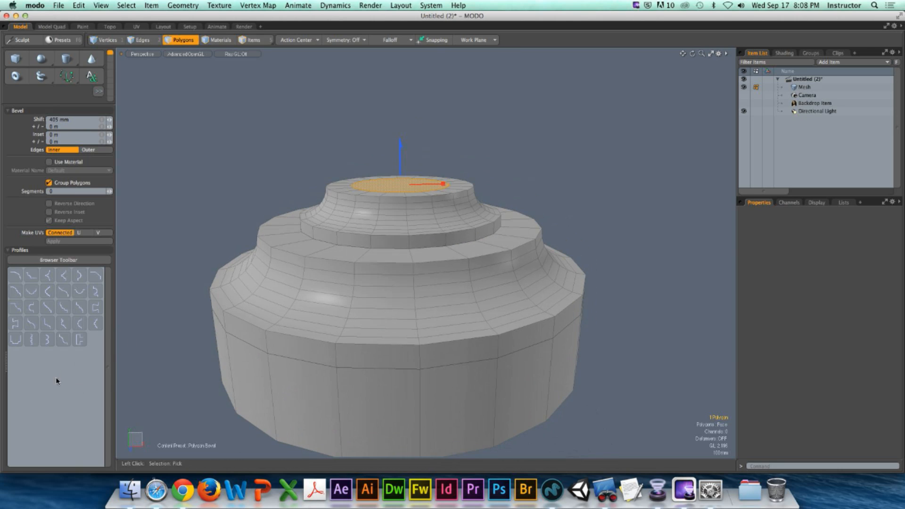
{"action": "left_click", "coordinate": [207, 302], "text": "shift"}
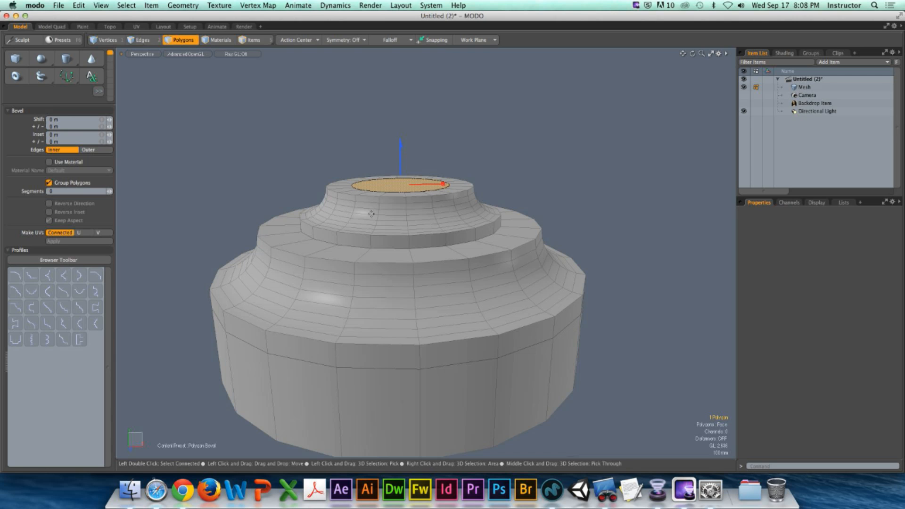
{"action": "left_click_drag", "start_coordinate": [401, 172], "coordinate": [400, 149]}
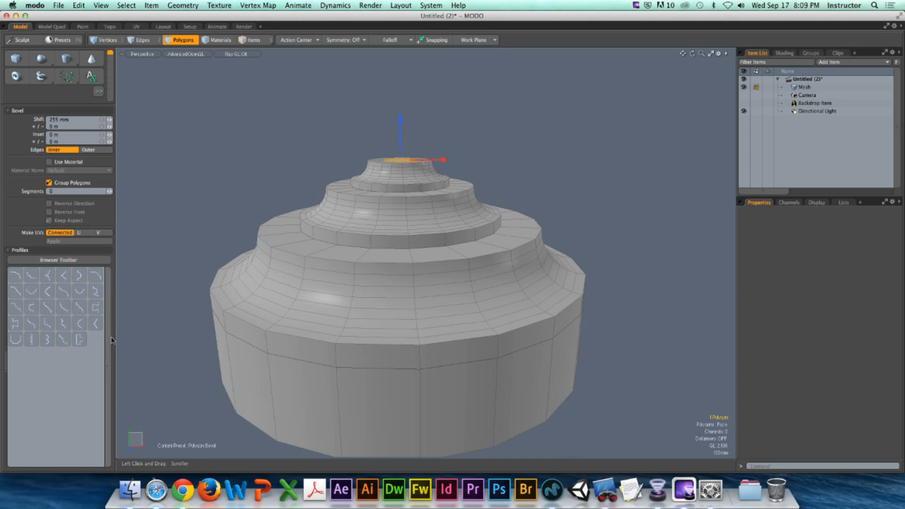
- Widen the profile browser, clear the profile from the uppermost tier to make it straight-sided, and end the bevel with nothing selected
{"action": "left_click_drag", "start_coordinate": [114, 336], "coordinate": [126, 336]}
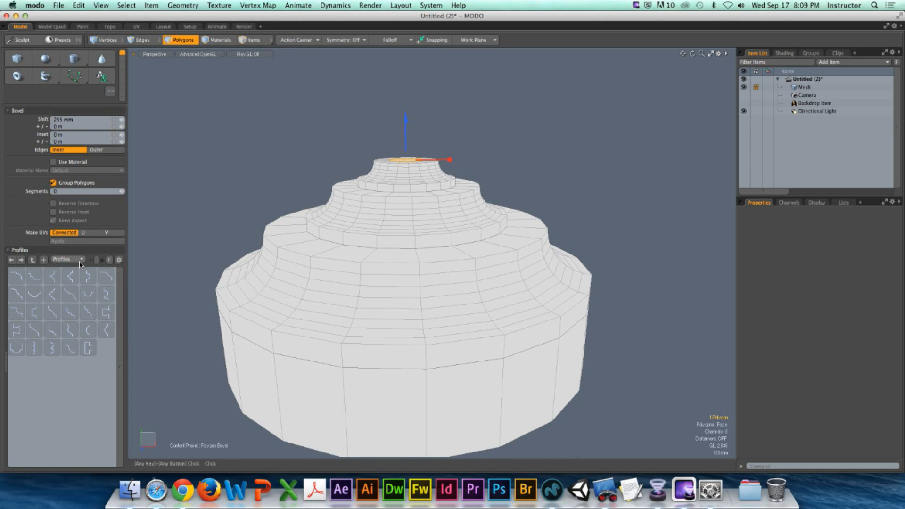
{"action": "left_click_drag", "start_coordinate": [306, 247], "coordinate": [351, 205], "text": "alt+shift"}
{"action": "left_click_drag", "start_coordinate": [351, 204], "coordinate": [373, 207], "text": "ctrl+alt"}
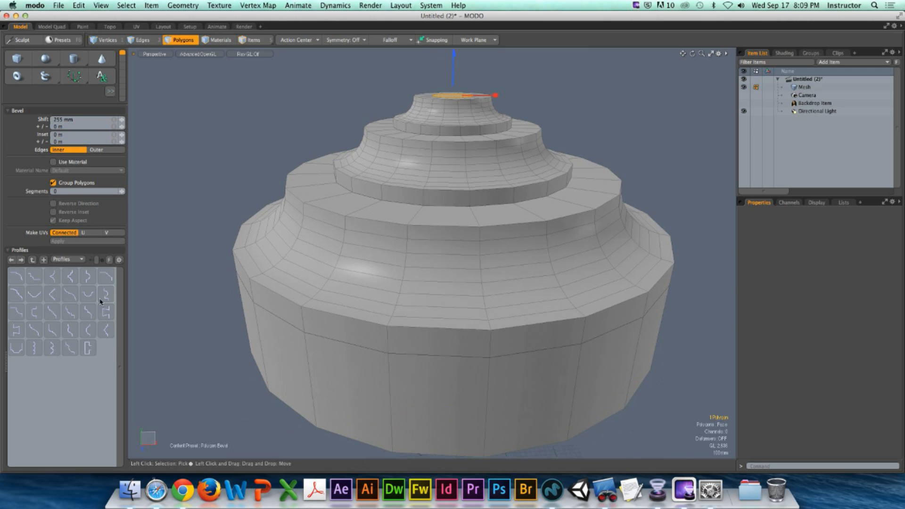
{"action": "left_click", "coordinate": [67, 298]}
{"action": "left_click", "coordinate": [75, 383]}
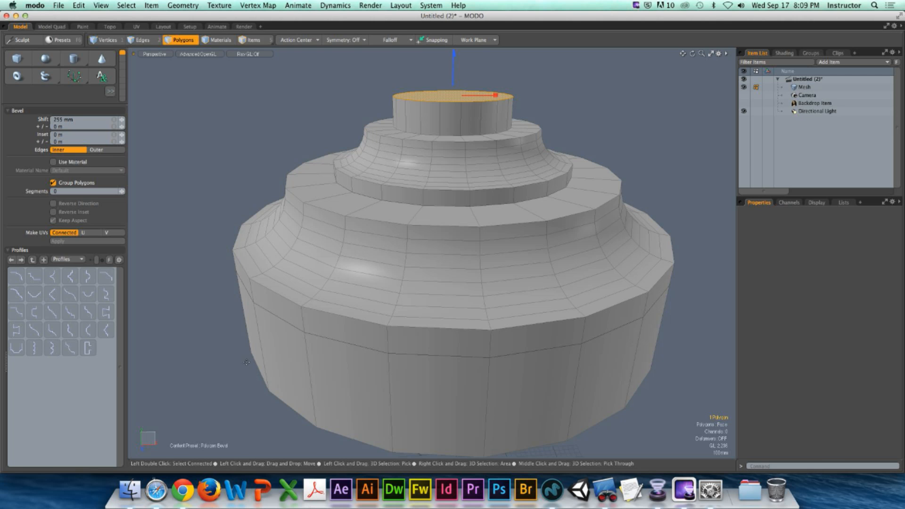
{"action": "mouse_move", "coordinate": [345, 246]}
{"action": "left_mouse_down", "text": "ctrl+alt"}
{"action": "mouse_move", "coordinate": [360, 250]}
{"action": "mouse_move", "coordinate": [353, 253]}
{"action": "left_mouse_up", "text": "ctrl+alt"}
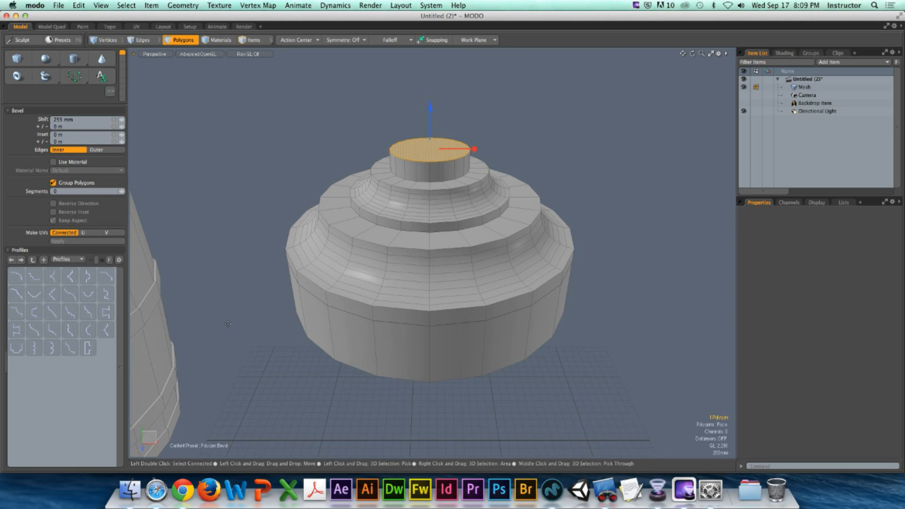
{"action": "key", "text": "space"}
{"action": "left_click", "coordinate": [377, 126]}
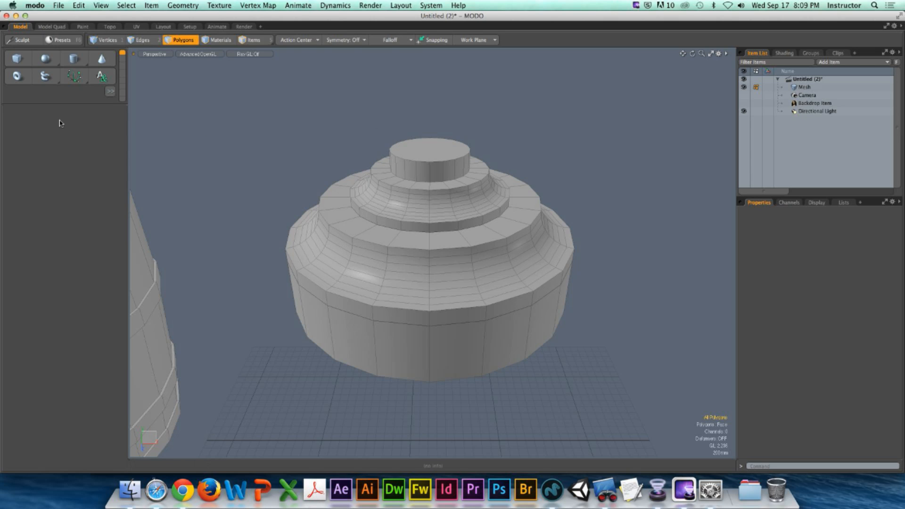
- Select the top polygon of the small uppermost cylinder and bevel it upward 620 mm with the third profile preset
{"action": "left_click_drag", "start_coordinate": [66, 104], "coordinate": [49, 271]}
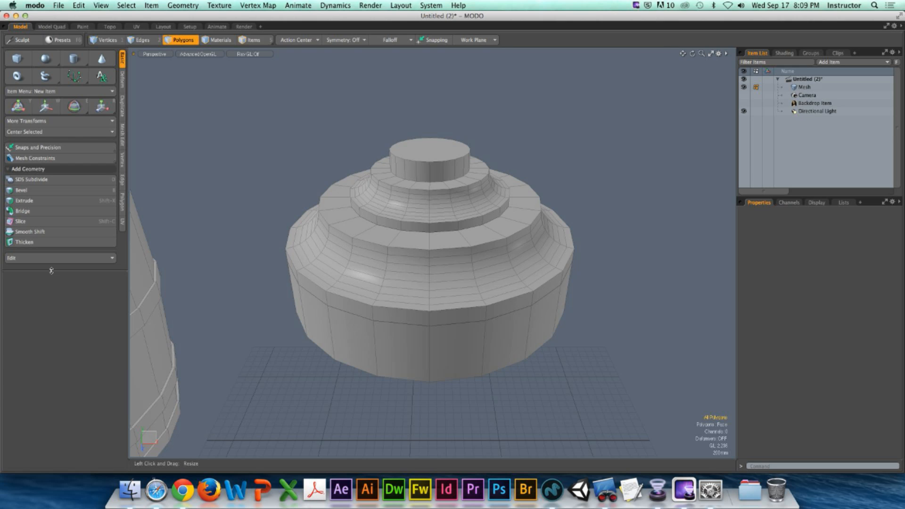
{"action": "left_click", "coordinate": [422, 149]}
{"action": "left_click_drag", "start_coordinate": [423, 149], "coordinate": [345, 233], "text": "alt+shift"}
{"action": "left_click_drag", "start_coordinate": [345, 233], "coordinate": [407, 240], "text": "ctrl+alt"}
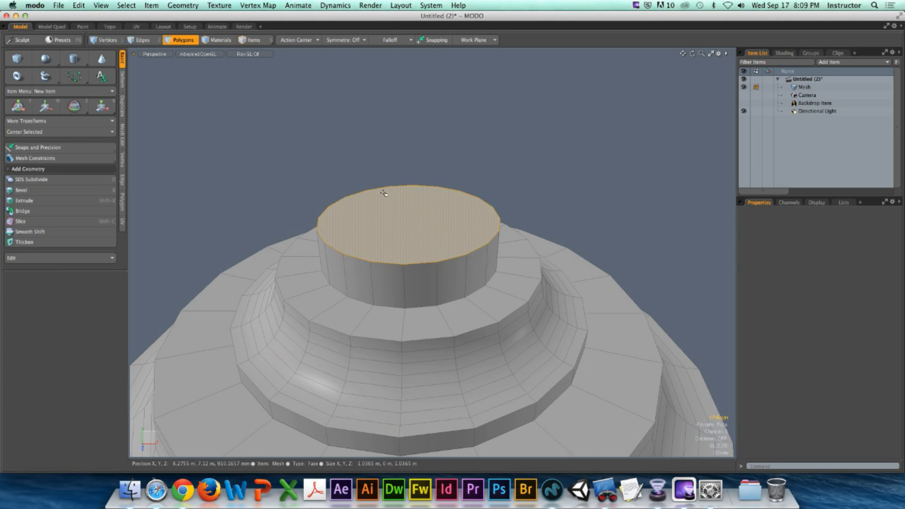
{"action": "key", "text": "b"}
{"action": "left_click_drag", "start_coordinate": [91, 270], "coordinate": [94, 123]}
{"action": "left_click", "coordinate": [418, 217]}
{"action": "left_click_drag", "start_coordinate": [408, 205], "coordinate": [405, 168]}
{"action": "left_click", "coordinate": [52, 295]}
{"action": "scroll", "coordinate": [408, 196], "scroll_direction": "down", "scroll_amount": 3}
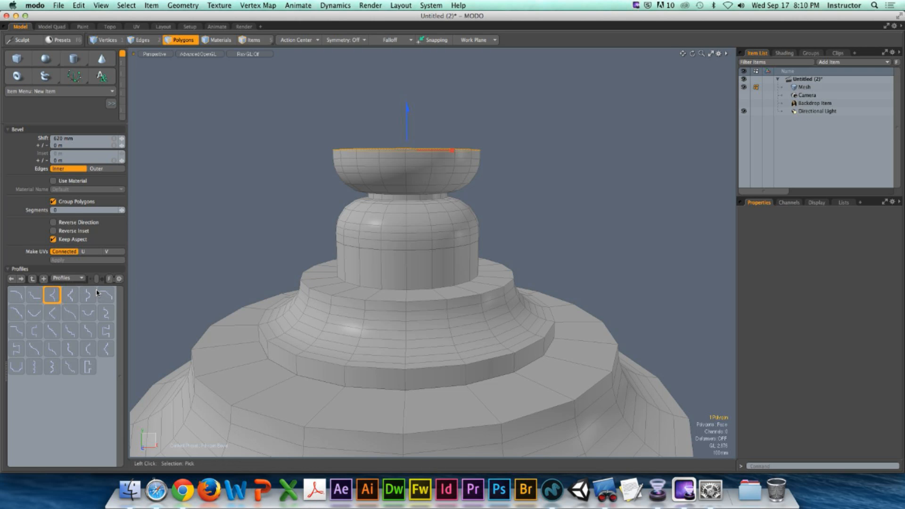
- Try the first Door_Edges profile on the uppermost tier's bevel with a shift of 135 mm
{"action": "left_click", "coordinate": [78, 278]}
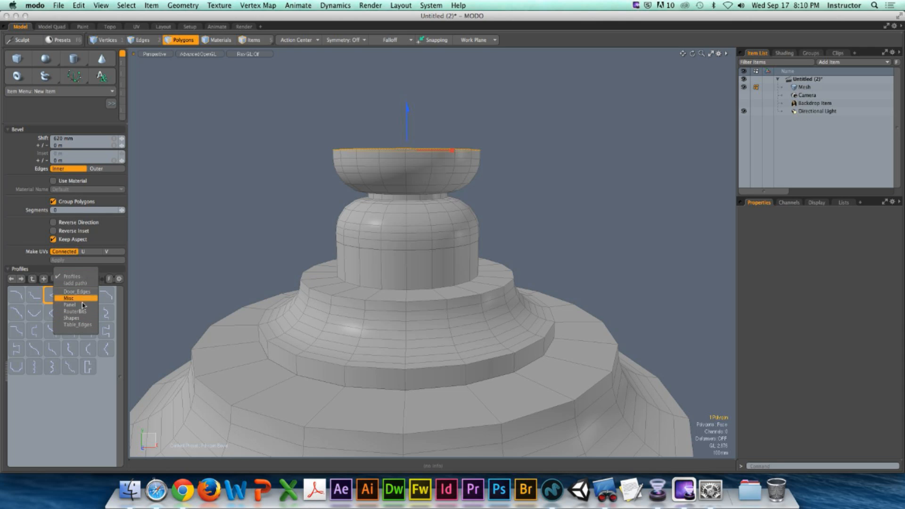
{"action": "left_click", "coordinate": [85, 292]}
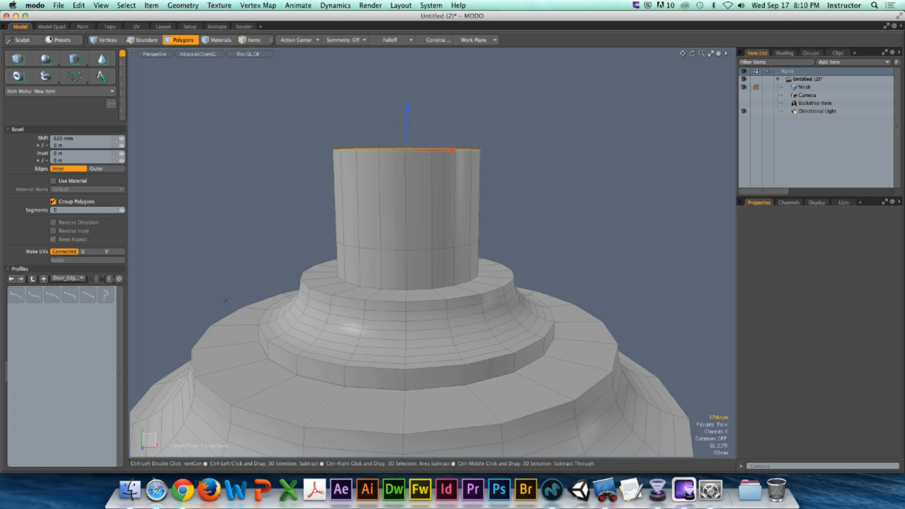
{"action": "left_click", "coordinate": [16, 295]}
{"action": "left_click_drag", "start_coordinate": [325, 203], "coordinate": [334, 186], "text": "alt"}
{"action": "left_click_drag", "start_coordinate": [411, 121], "coordinate": [407, 214]}
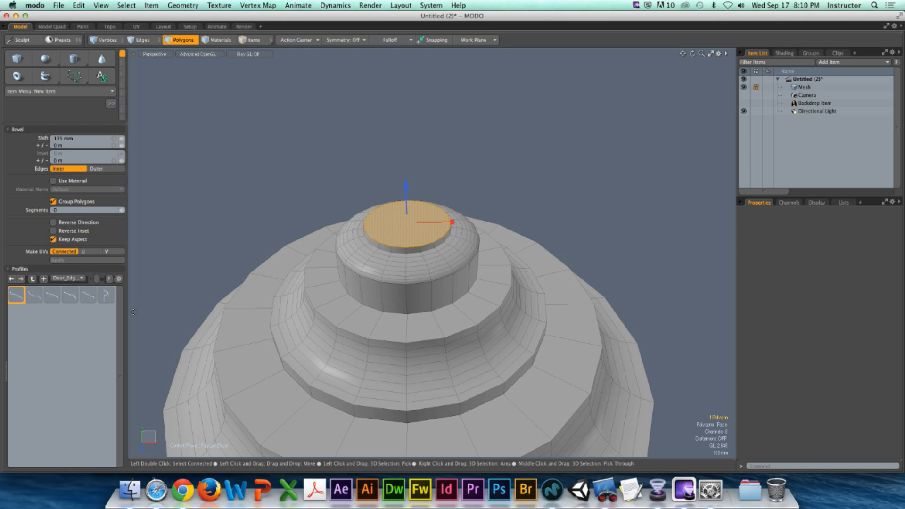
- Apply the first RouterBits profile to the uppermost tier's bevel with a shift of 345 mm, and end the bevel
{"action": "left_click", "coordinate": [68, 278]}
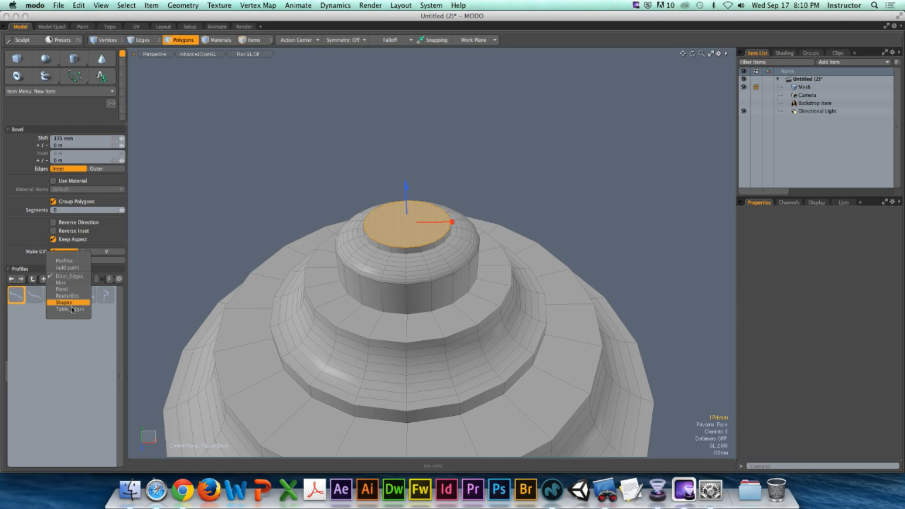
{"action": "left_click", "coordinate": [67, 295]}
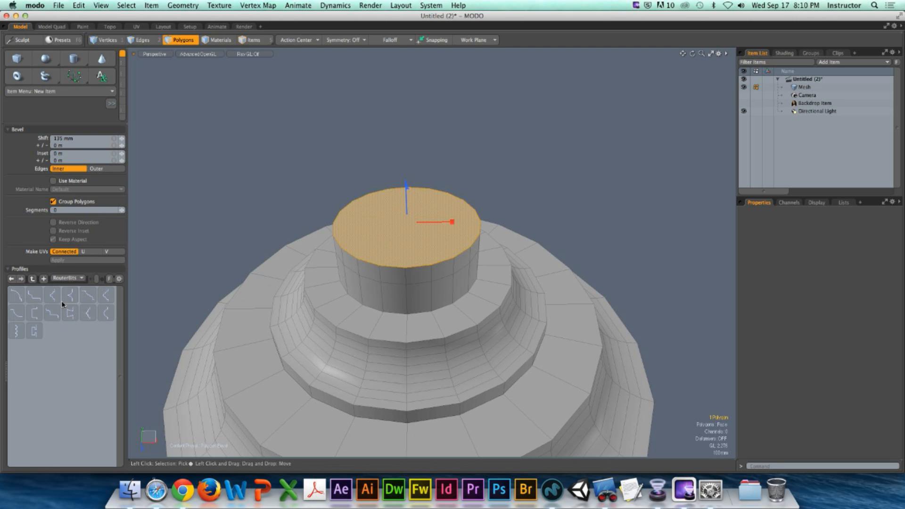
{"action": "left_click", "coordinate": [17, 296]}
{"action": "left_click_drag", "start_coordinate": [408, 198], "coordinate": [406, 173]}
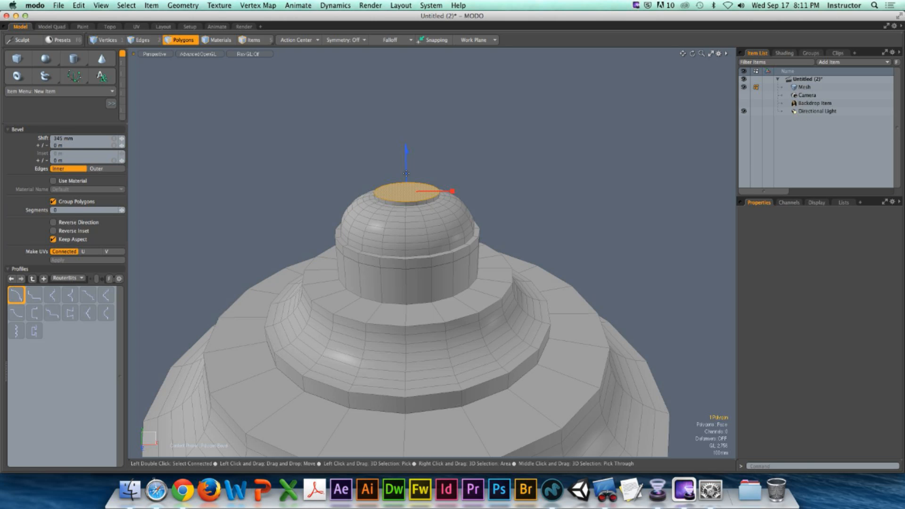
{"action": "key", "text": "q"}
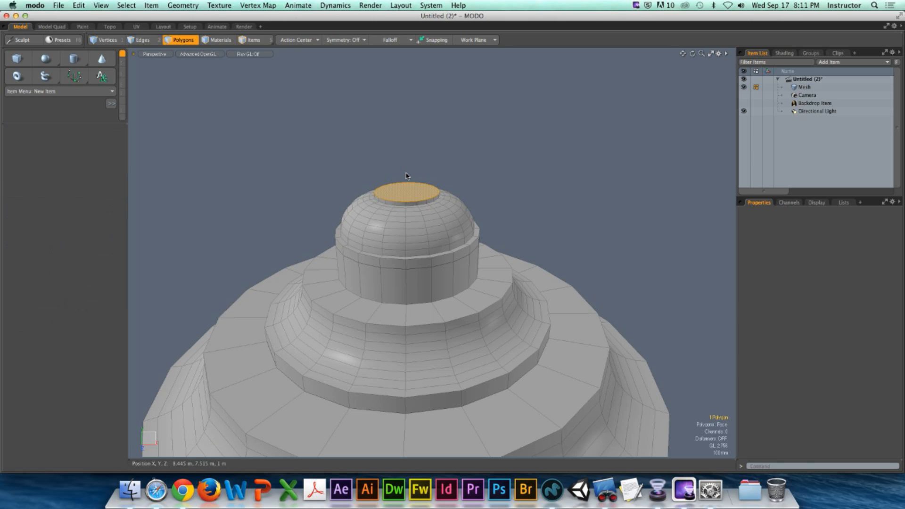
- Select the top polygon of the tall barrel-shaped column and bevel it upward with the first RouterBits profile
{"action": "key", "text": "a"}
{"action": "mouse_move", "coordinate": [406, 175]}
{"action": "left_mouse_down", "text": "alt"}
{"action": "mouse_move", "coordinate": [432, 194]}
{"action": "mouse_move", "coordinate": [396, 170]}
{"action": "left_mouse_up", "text": "alt"}
{"action": "left_click_drag", "start_coordinate": [395, 170], "coordinate": [408, 218], "text": "alt+shift"}
{"action": "left_click", "coordinate": [366, 222]}
{"action": "key", "text": "b"}
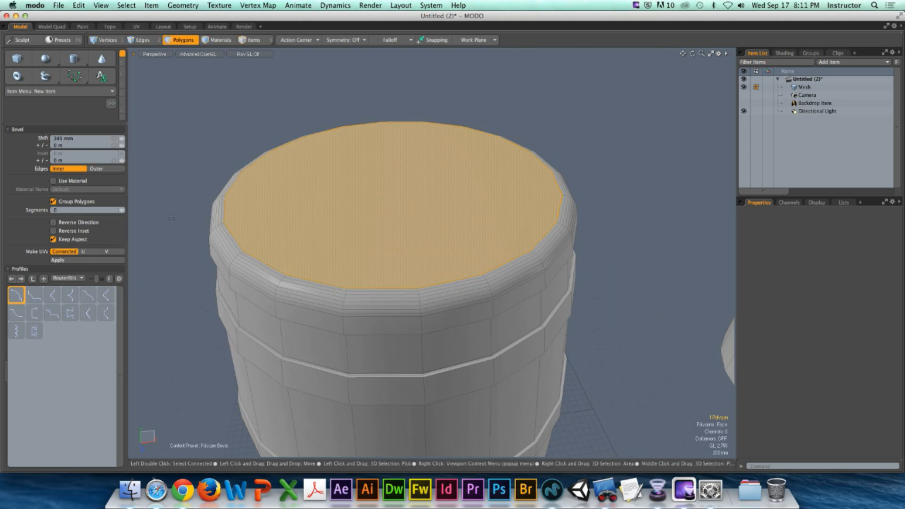
{"action": "left_click", "coordinate": [355, 200]}
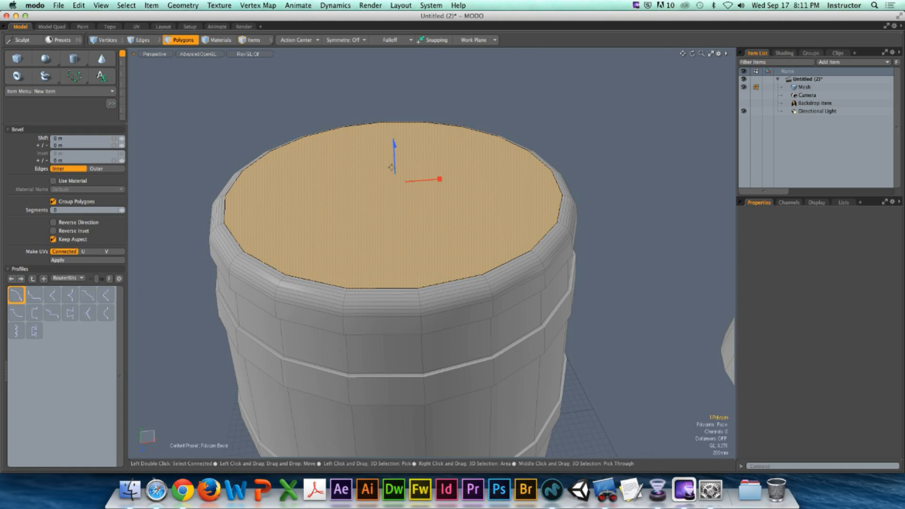
{"action": "left_click_drag", "start_coordinate": [395, 172], "coordinate": [393, 142]}
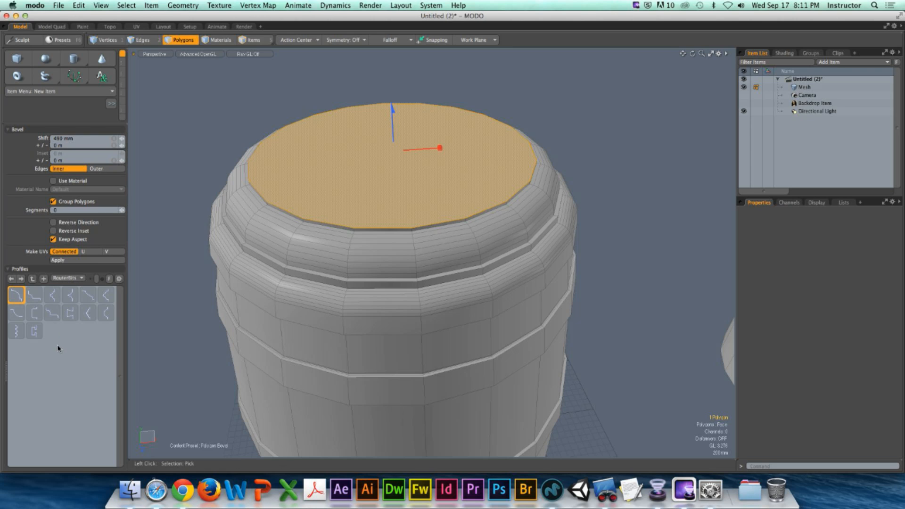
- Change the column's top bevel to the sixth RouterBits profile with a 1.41 m shift, and end the bevel with nothing selected
{"action": "left_click", "coordinate": [69, 346]}
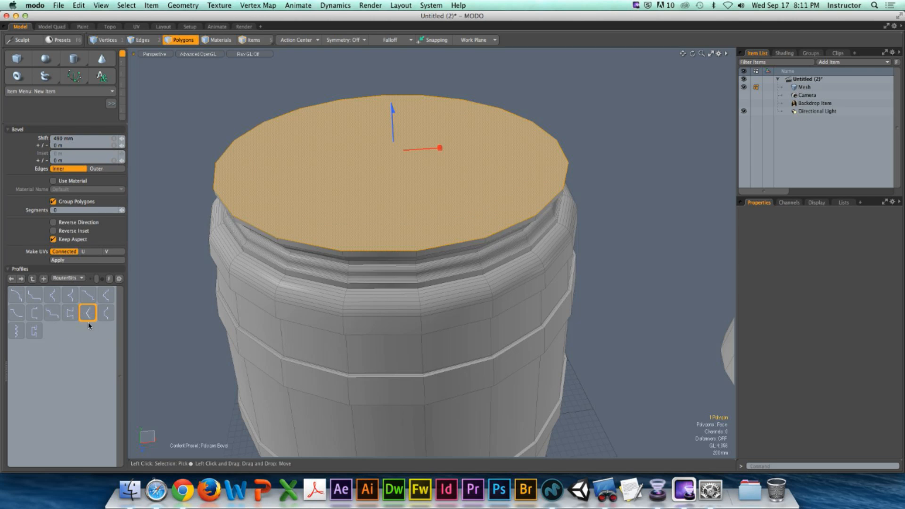
{"action": "left_click", "coordinate": [105, 295]}
{"action": "left_click_drag", "start_coordinate": [394, 106], "coordinate": [395, 49]}
{"action": "left_click_drag", "start_coordinate": [384, 120], "coordinate": [377, 172], "text": "alt"}
{"action": "scroll", "coordinate": [349, 207], "scroll_direction": "down", "scroll_amount": 5}
{"action": "scroll", "coordinate": [367, 185], "scroll_direction": "down", "scroll_amount": 4}
{"action": "left_click_drag", "start_coordinate": [360, 179], "coordinate": [408, 168], "text": "ctrl+alt"}
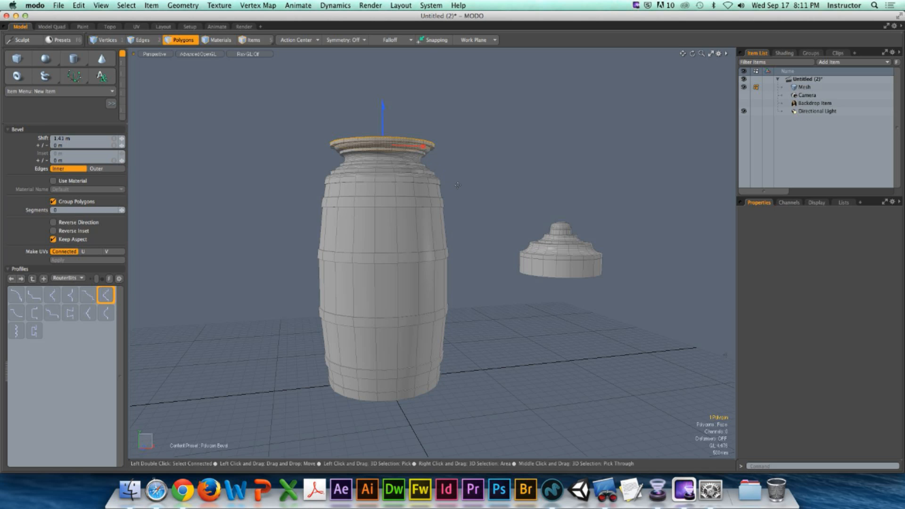
{"action": "key", "text": "Escape"}
{"action": "left_click_drag", "start_coordinate": [465, 169], "coordinate": [457, 182], "text": "alt"}
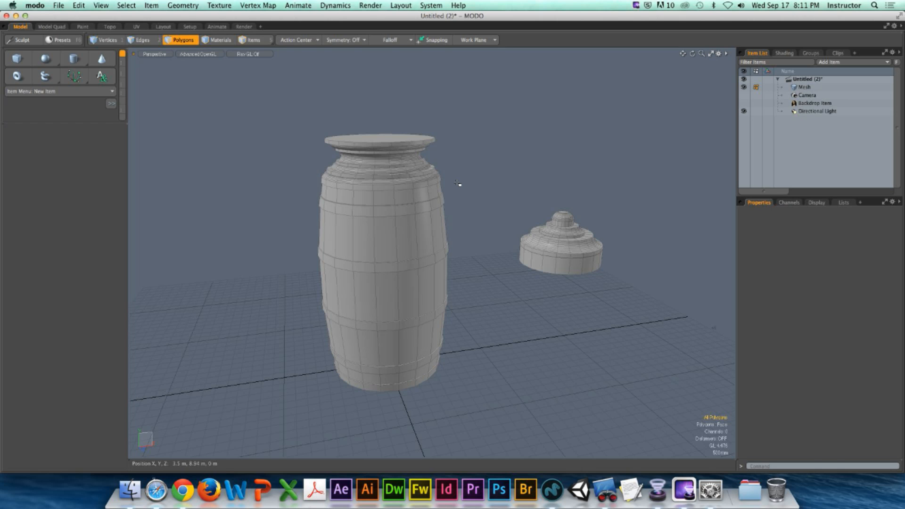
- Select the top polygon of the column's flared lip and bevel it upward and slightly inward with no profile
{"action": "left_click", "coordinate": [412, 139]}
{"action": "left_click_drag", "start_coordinate": [411, 141], "coordinate": [400, 173], "text": "alt"}
{"action": "key", "text": "b"}
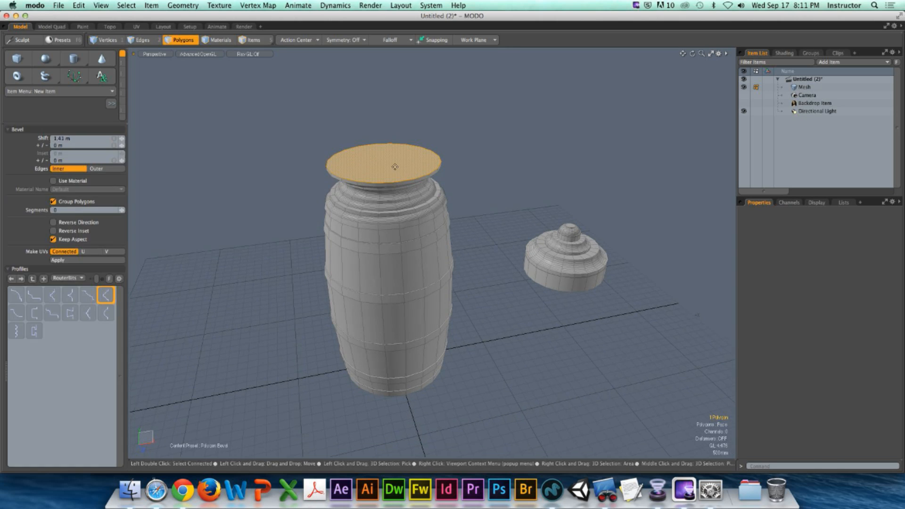
{"action": "key", "text": "shift+a"}
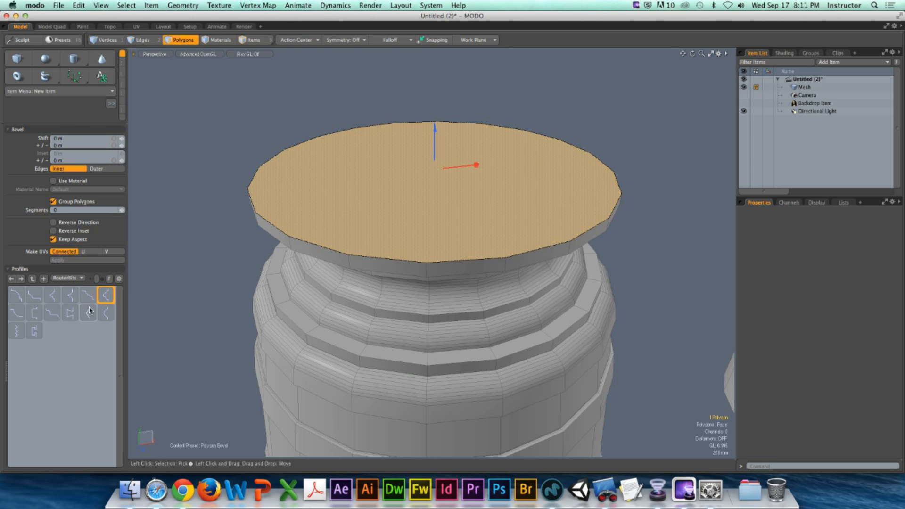
{"action": "left_click", "coordinate": [82, 337]}
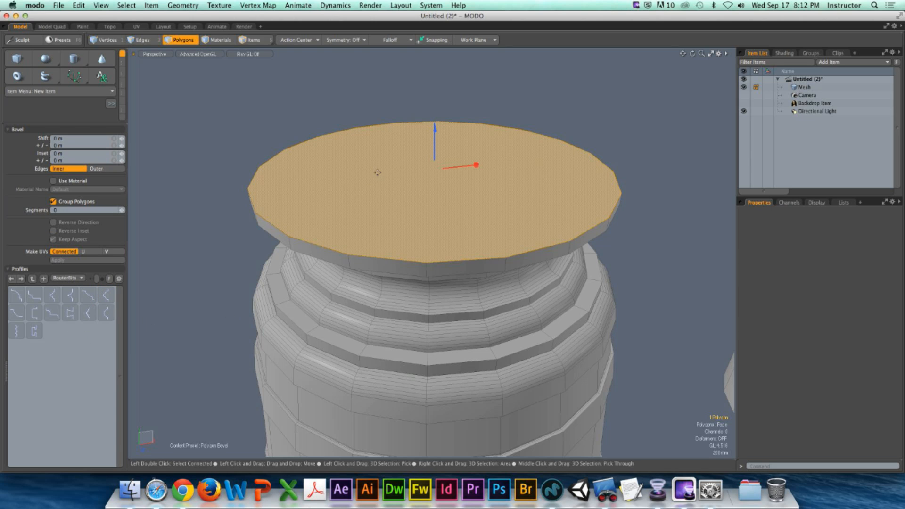
{"action": "left_click_drag", "start_coordinate": [434, 142], "coordinate": [469, 111]}
- Bevel the column's top polygon again with the fifth RouterBits profile, and preview the shape with subdivision toggled on and off
{"action": "left_click", "coordinate": [212, 216], "text": "shift"}
{"action": "left_click", "coordinate": [87, 296]}
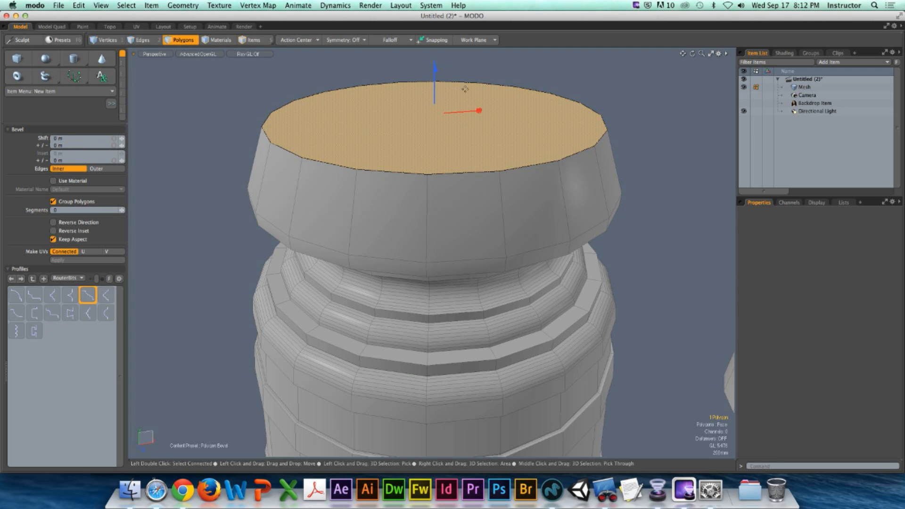
{"action": "left_click_drag", "start_coordinate": [434, 89], "coordinate": [386, 119]}
{"action": "scroll", "coordinate": [434, 59], "scroll_direction": "down", "scroll_amount": 3}
{"action": "key", "text": "space"}
{"action": "left_click_drag", "start_coordinate": [339, 155], "coordinate": [357, 145], "text": "alt"}
{"action": "scroll", "coordinate": [339, 151], "scroll_direction": "down", "scroll_amount": 2}
{"action": "key", "text": "Tab"}
{"action": "key", "text": "Tab"}
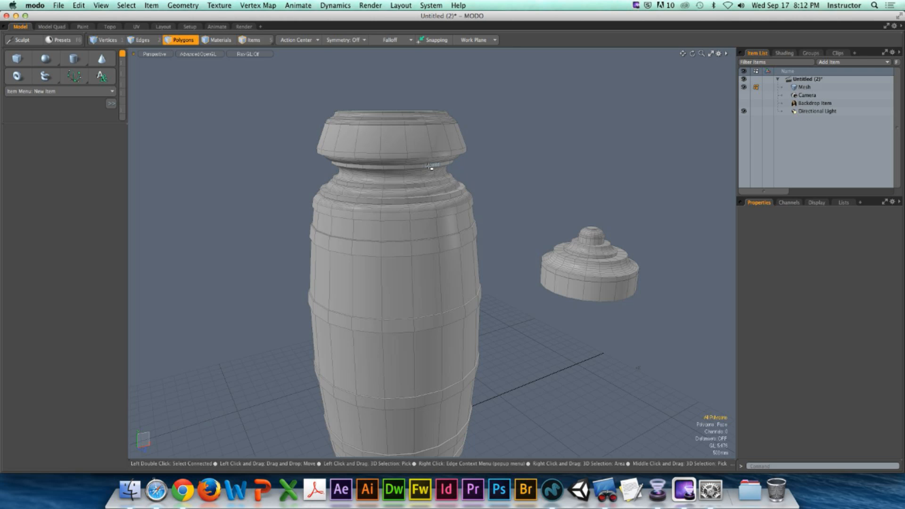
- Switch to Chrome to check the Week 04 - Editing Meshes course page, and return to MODO
{"action": "left_click", "coordinate": [183, 490]}
{"action": "left_click", "coordinate": [175, 22]}
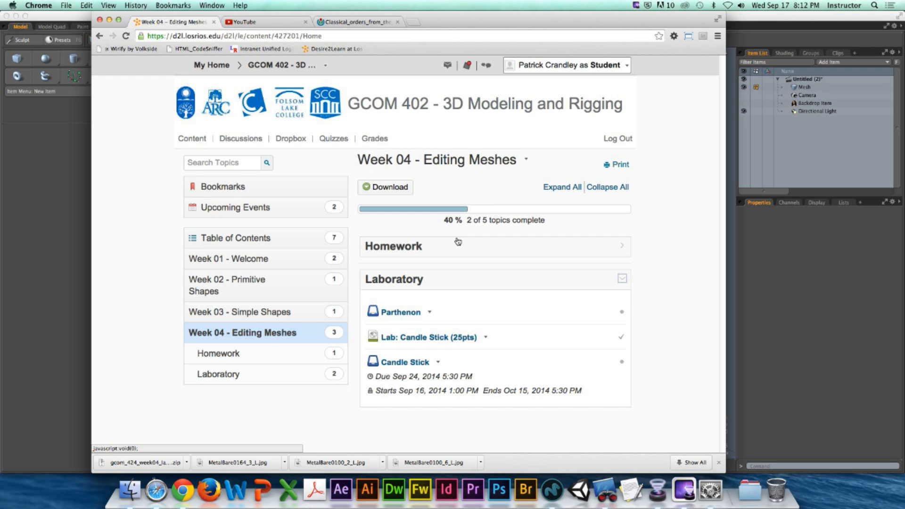
{"action": "key", "text": "super+Tab"}
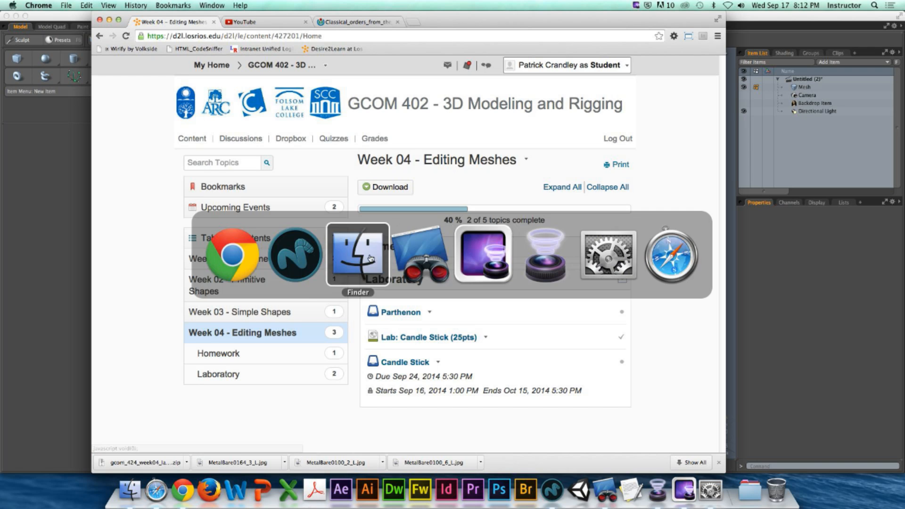
{"action": "key", "text": "super+Tab"}
{"action": "key", "text": "super+Tab"}
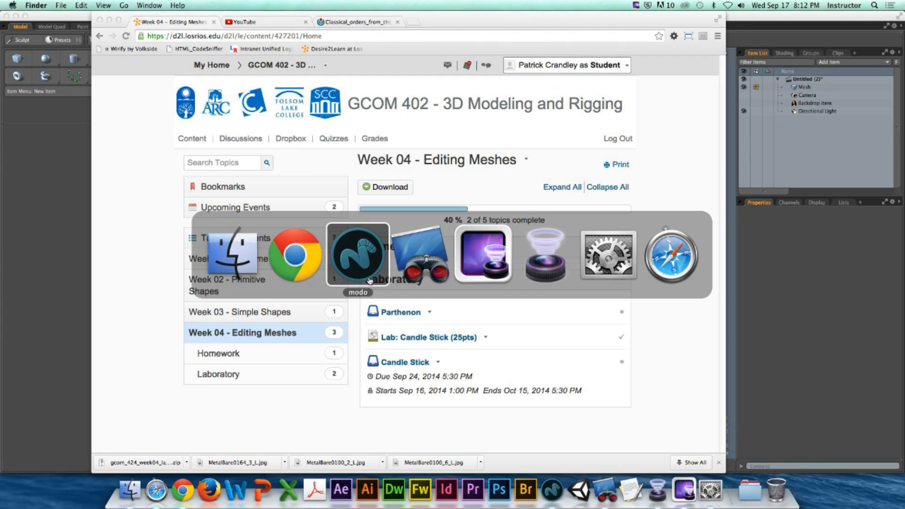
- Select five adjacent polygons on the raised band around the column's middle and assign them a new blue material named Blue
{"action": "mouse_move", "coordinate": [423, 239]}
{"action": "left_mouse_down", "text": "alt"}
{"action": "mouse_move", "coordinate": [403, 233]}
{"action": "mouse_move", "coordinate": [426, 229]}
{"action": "left_mouse_up", "text": "alt"}
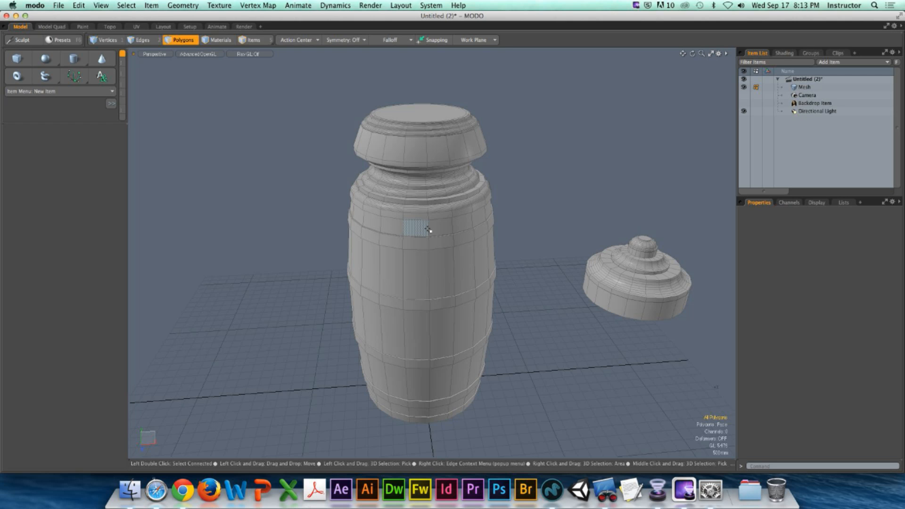
{"action": "scroll", "coordinate": [429, 233], "scroll_direction": "up", "scroll_amount": 5, "text": "alt"}
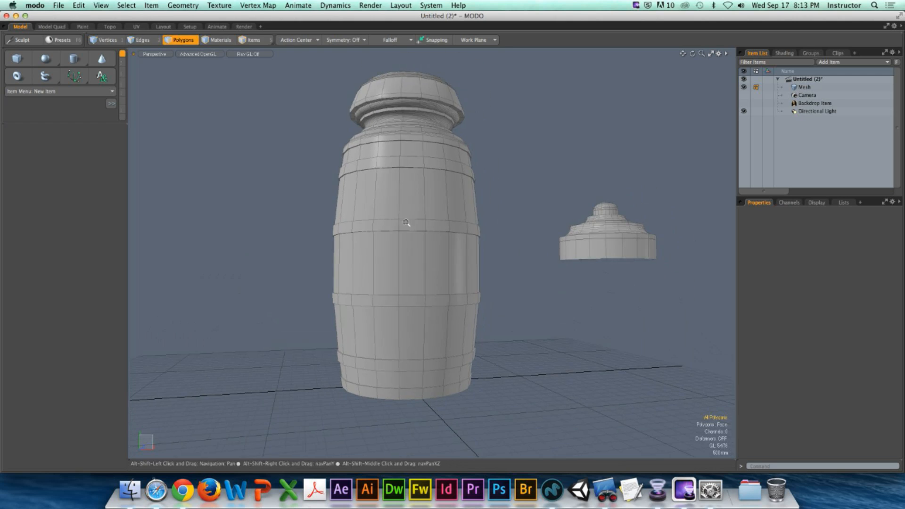
{"action": "scroll", "coordinate": [430, 237], "scroll_direction": "up", "scroll_amount": 3, "text": "alt"}
{"action": "key", "text": "3"}
{"action": "mouse_move", "coordinate": [387, 210]}
{"action": "left_mouse_down"}
{"action": "mouse_move", "coordinate": [631, 238]}
{"action": "mouse_move", "coordinate": [530, 240]}
{"action": "mouse_move", "coordinate": [696, 258]}
{"action": "left_mouse_up"}
{"action": "left_click_drag", "start_coordinate": [697, 258], "coordinate": [627, 257], "text": "ctrl+alt"}
{"action": "mouse_move", "coordinate": [528, 260]}
{"action": "left_mouse_down", "text": "alt"}
{"action": "mouse_move", "coordinate": [566, 270]}
{"action": "mouse_move", "coordinate": [543, 277]}
{"action": "left_mouse_up", "text": "alt"}
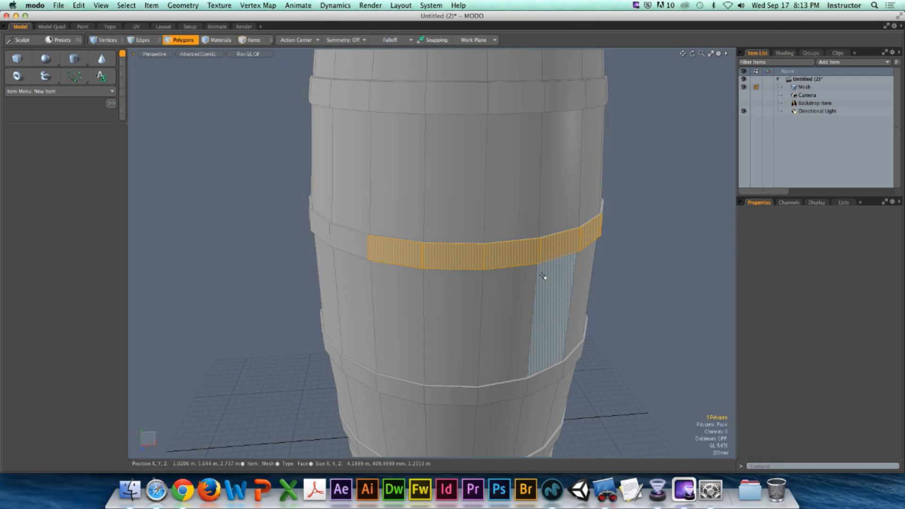
{"action": "key", "text": "m"}
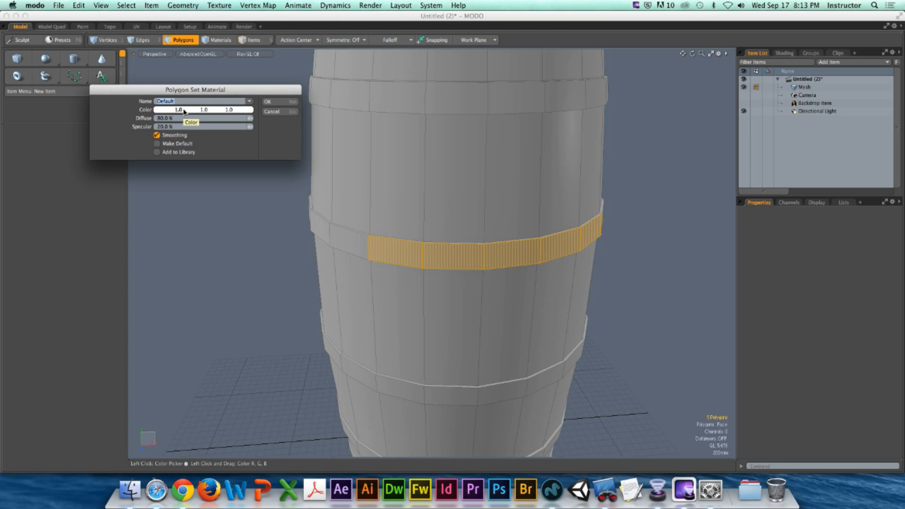
{"action": "type", "text": "Blue"}
{"action": "left_click", "coordinate": [202, 111]}
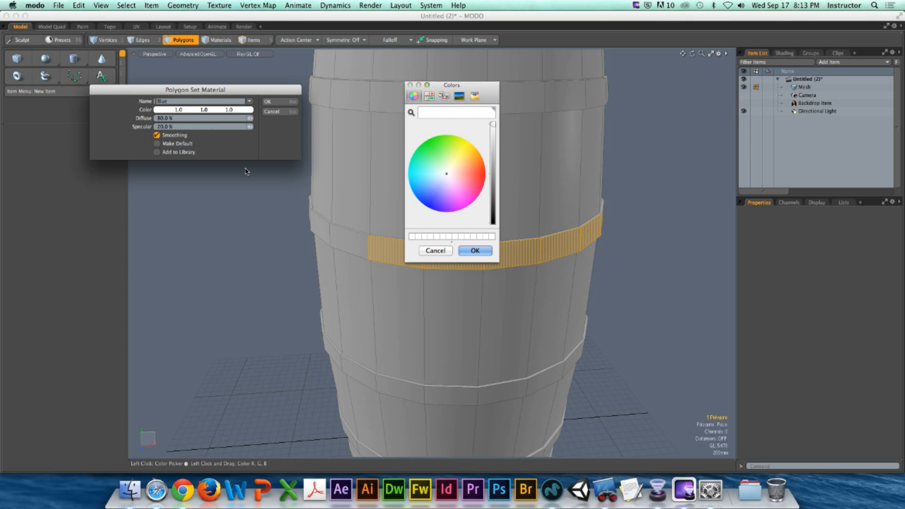
{"action": "left_click", "coordinate": [426, 206]}
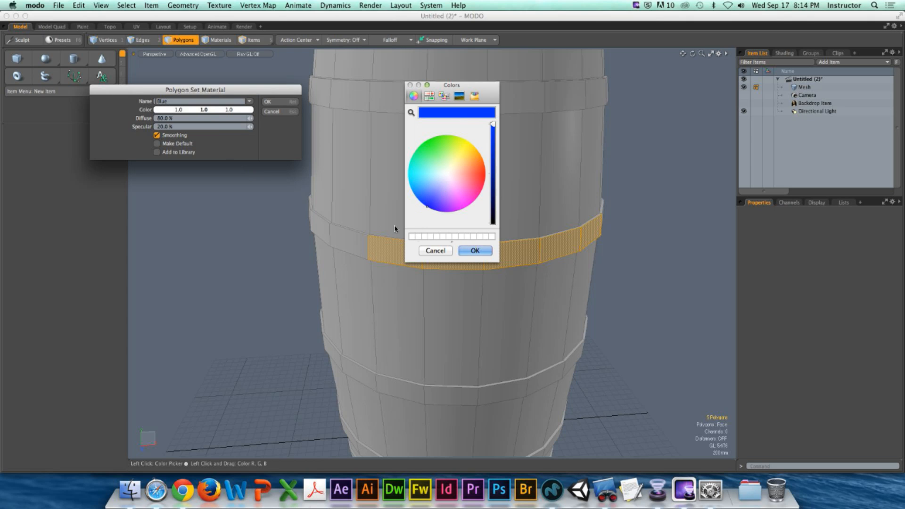
{"action": "left_click", "coordinate": [474, 251]}
{"action": "left_click_drag", "start_coordinate": [224, 90], "coordinate": [278, 101]}
{"action": "left_click", "coordinate": [332, 114]}
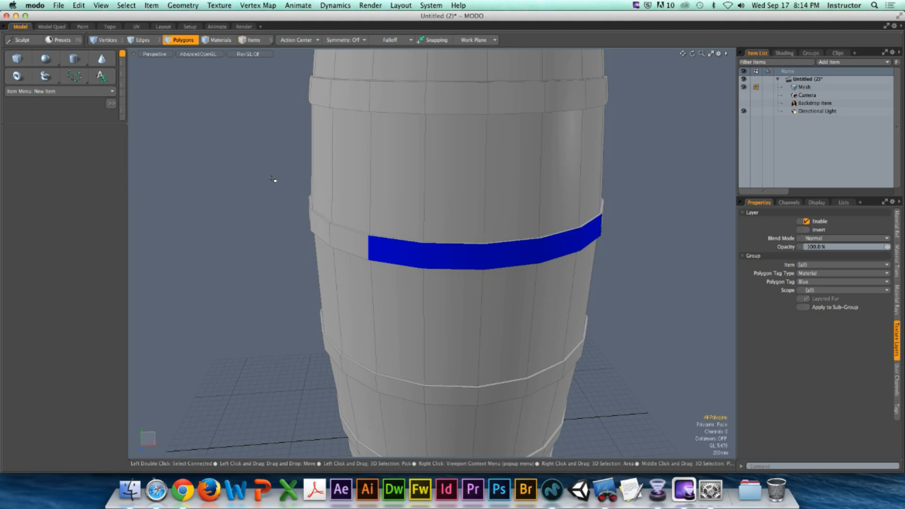
- Select four adjacent polygons directly above the blue band and assign them a new red material named Red
{"action": "left_click_drag", "start_coordinate": [404, 162], "coordinate": [384, 146], "text": "alt"}
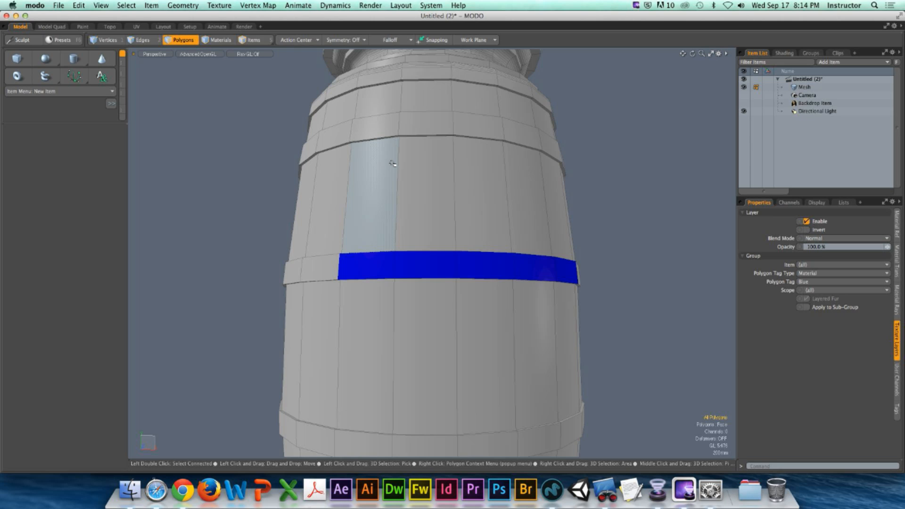
{"action": "mouse_move", "coordinate": [376, 170]}
{"action": "left_mouse_down"}
{"action": "mouse_move", "coordinate": [507, 190]}
{"action": "mouse_move", "coordinate": [414, 212]}
{"action": "mouse_move", "coordinate": [480, 216]}
{"action": "left_mouse_up"}
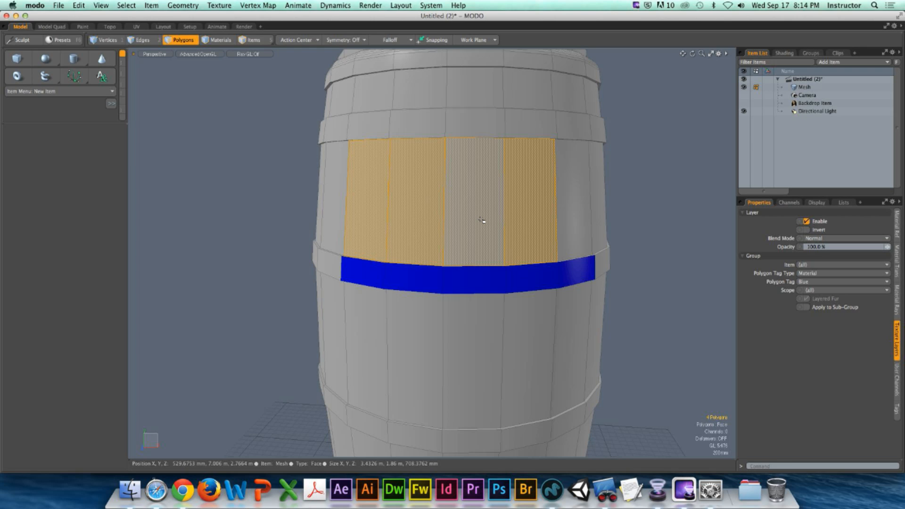
{"action": "key", "text": "m"}
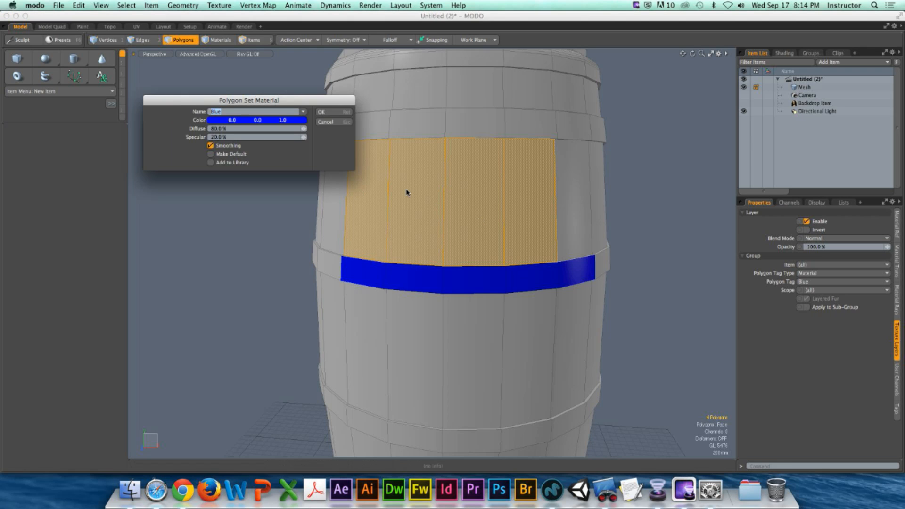
{"action": "type", "text": "Red"}
{"action": "left_click", "coordinate": [262, 121]}
{"action": "left_click", "coordinate": [484, 173]}
{"action": "left_click", "coordinate": [475, 250]}
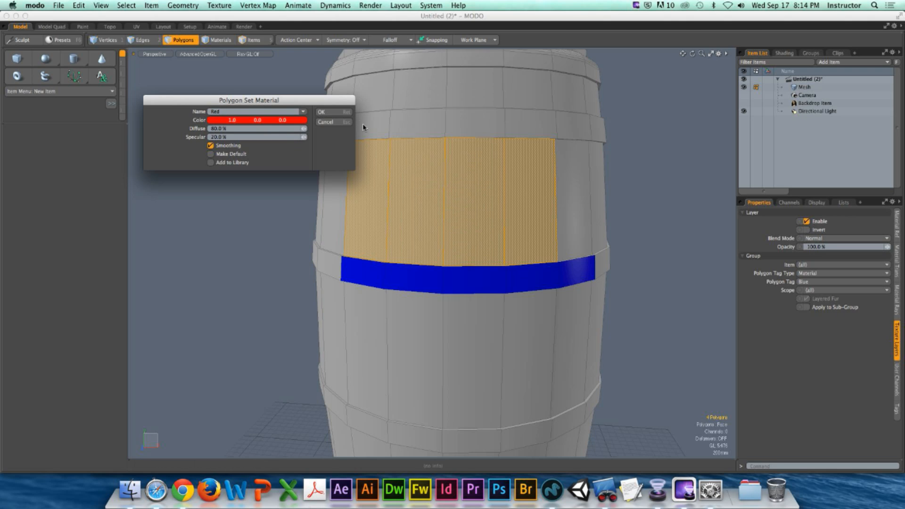
{"action": "left_click", "coordinate": [329, 113]}
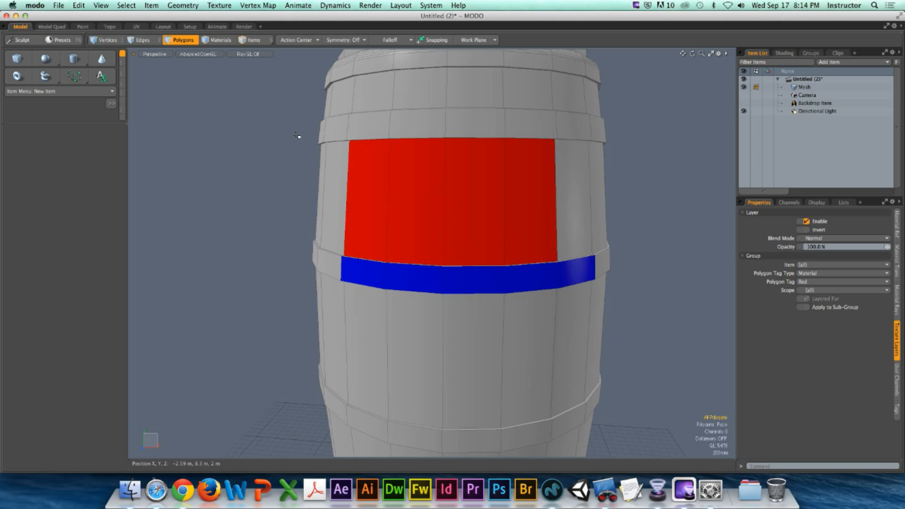
- Select four adjacent polygons beside the red area, starting over part of it, and assign them the existing Blue material
{"action": "mouse_move", "coordinate": [297, 136]}
{"action": "left_mouse_down", "text": "alt"}
{"action": "mouse_move", "coordinate": [358, 188]}
{"action": "mouse_move", "coordinate": [420, 212]}
{"action": "mouse_move", "coordinate": [396, 215]}
{"action": "mouse_move", "coordinate": [538, 206]}
{"action": "left_mouse_up", "text": "alt"}
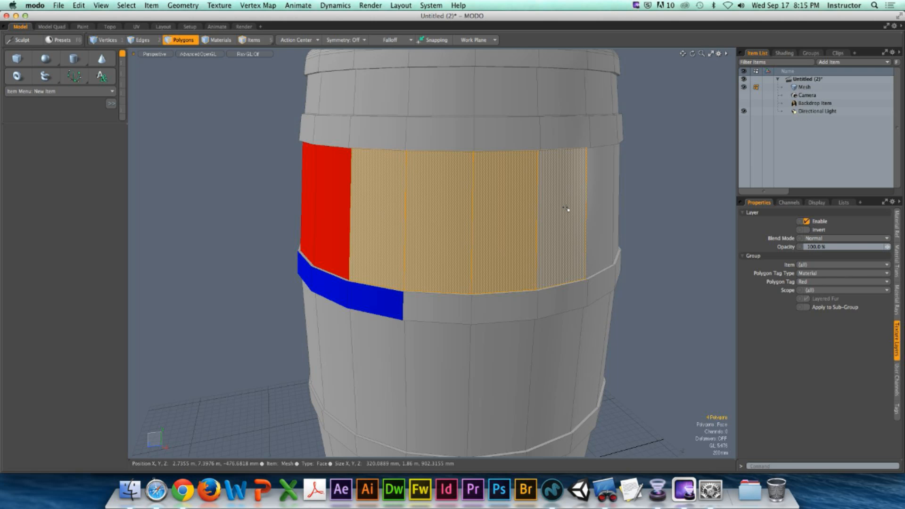
{"action": "key", "text": "m"}
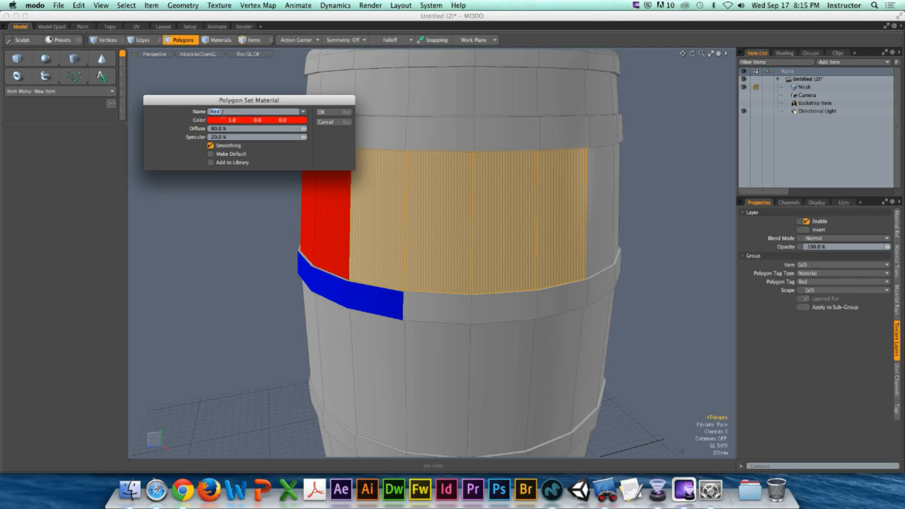
{"action": "left_click", "coordinate": [304, 114]}
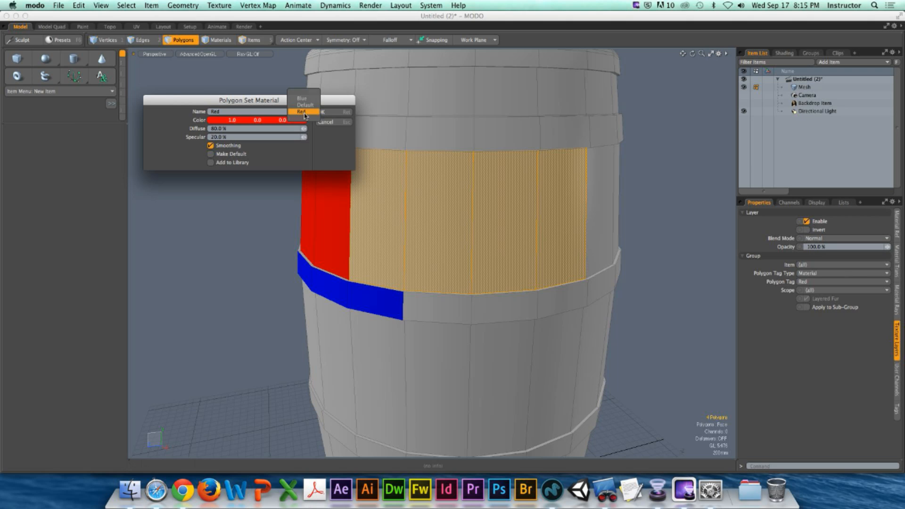
{"action": "left_click", "coordinate": [302, 99]}
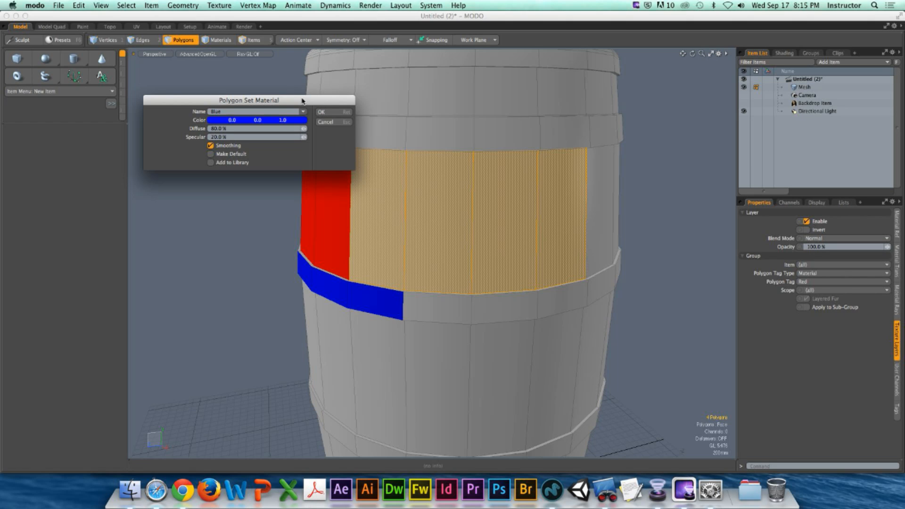
{"action": "left_click", "coordinate": [324, 112]}
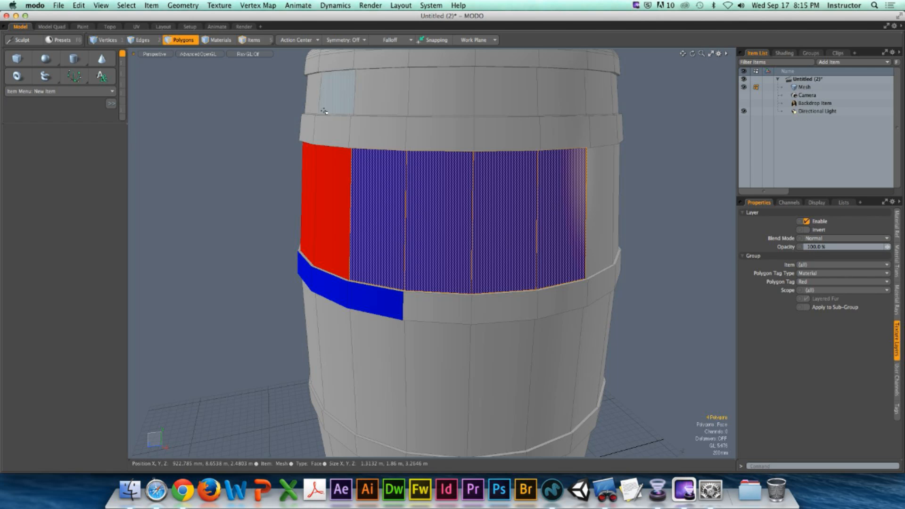
{"action": "left_click", "coordinate": [287, 165]}
{"action": "left_click_drag", "start_coordinate": [287, 165], "coordinate": [353, 144], "text": "alt"}
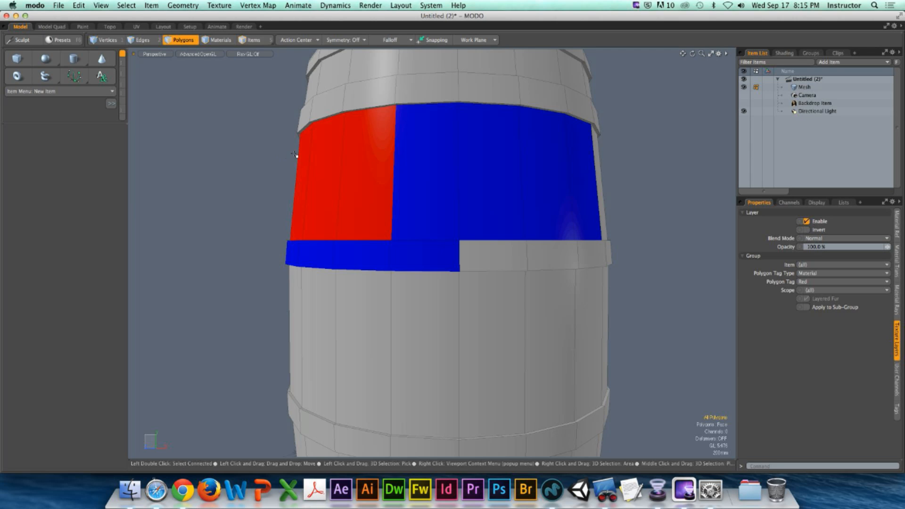
- Split the blue polygon bordering the red area diagonally into two triangles
{"action": "left_click", "coordinate": [433, 152]}
{"action": "left_click_drag", "start_coordinate": [432, 153], "coordinate": [418, 177], "text": "alt"}
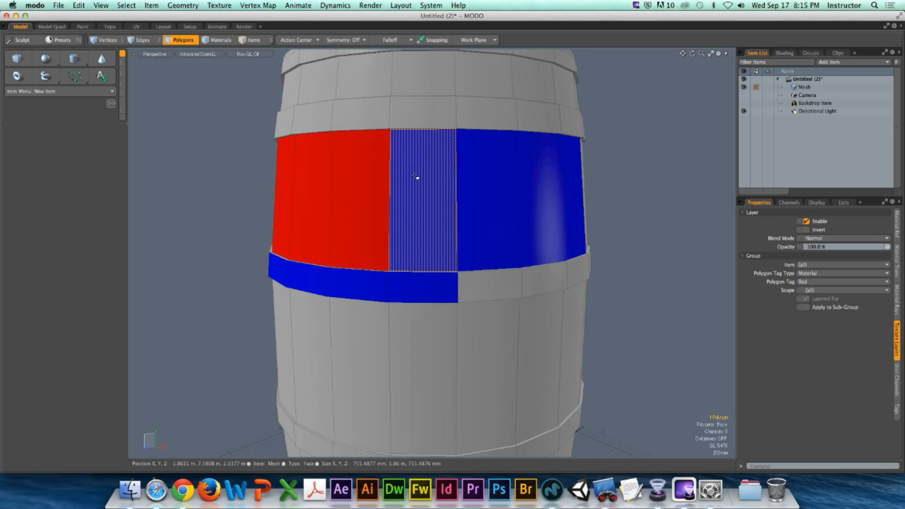
{"action": "left_click", "coordinate": [648, 176]}
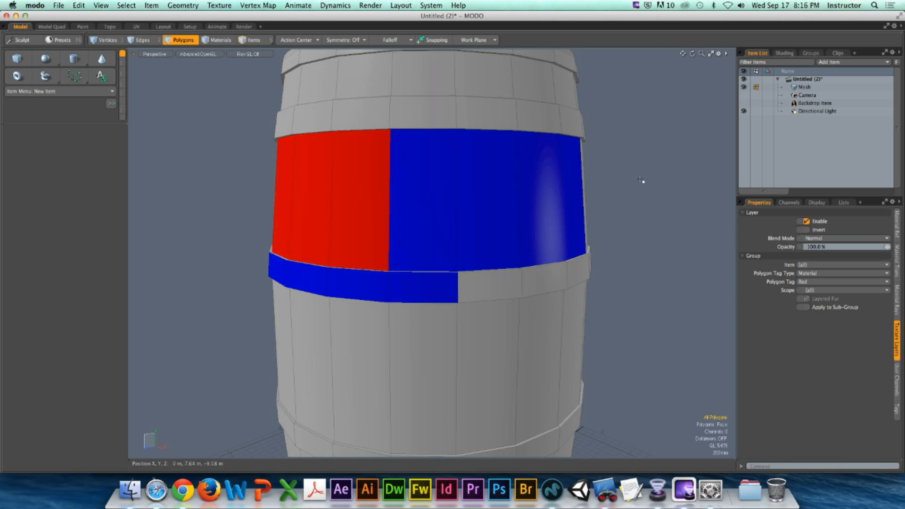
{"action": "left_click_drag", "start_coordinate": [491, 192], "coordinate": [422, 194], "text": "alt"}
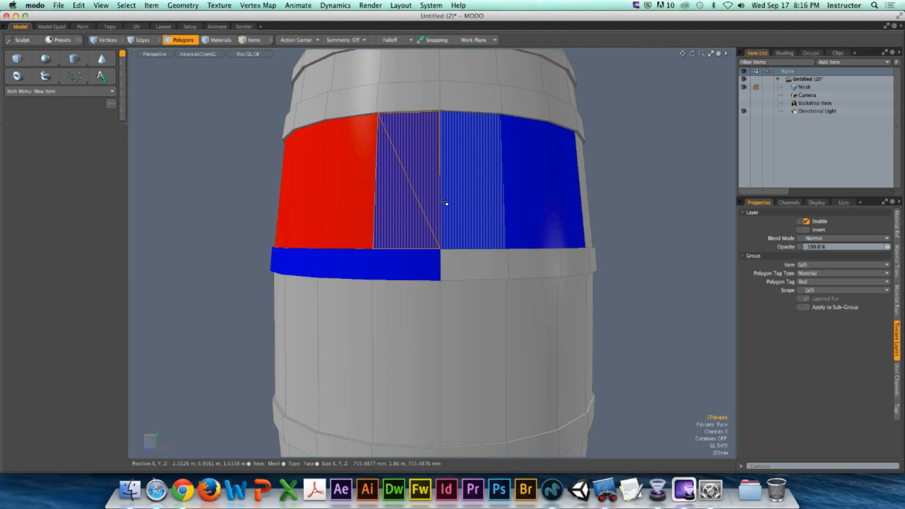
- Assign the existing Red material to the upper triangle of the split blue polygon
{"action": "left_click", "coordinate": [422, 163]}
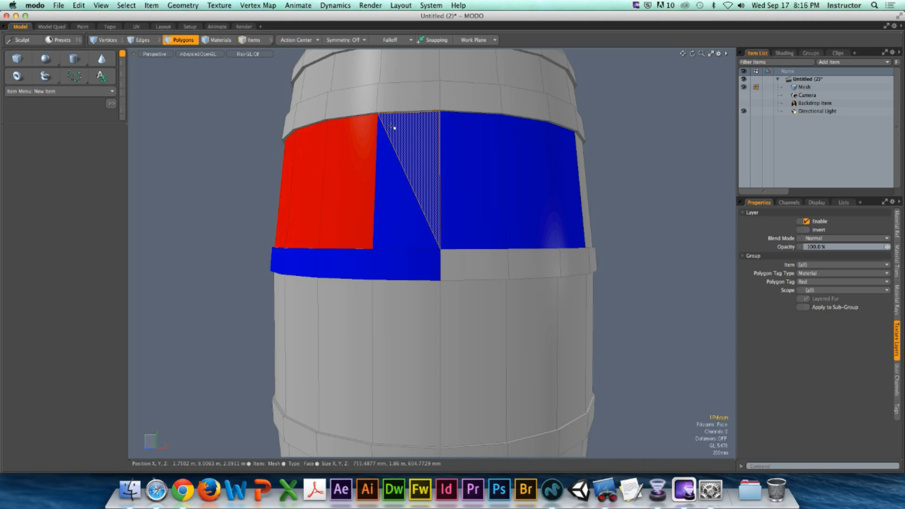
{"action": "key", "text": "m"}
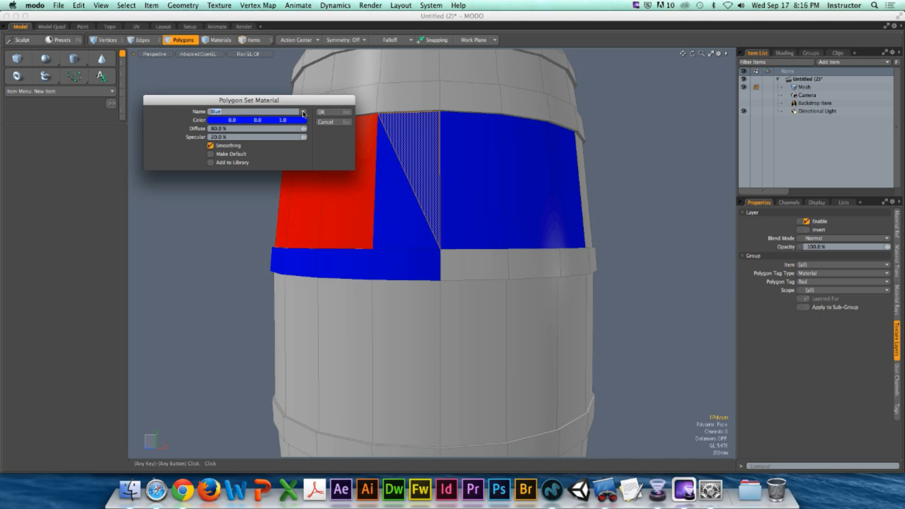
{"action": "left_click", "coordinate": [304, 112]}
{"action": "left_click", "coordinate": [303, 122]}
{"action": "left_click", "coordinate": [323, 112]}
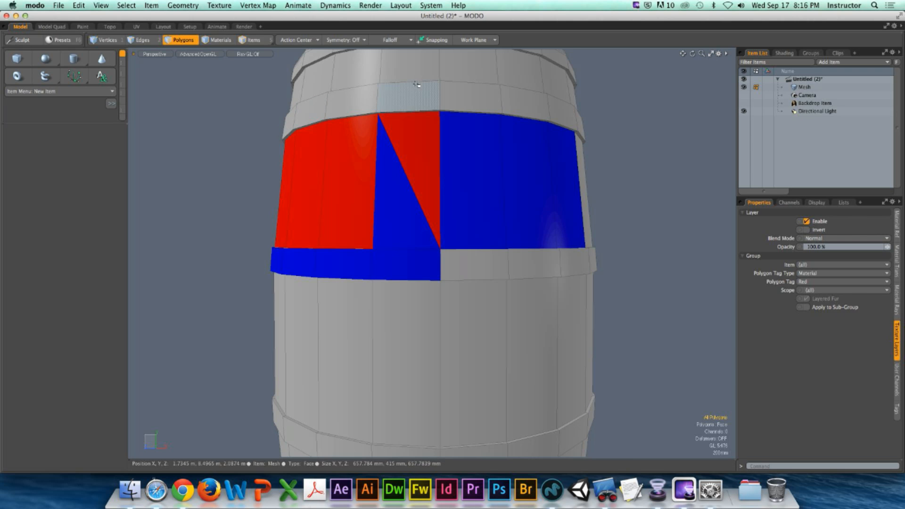
{"action": "left_click", "coordinate": [482, 178]}
- Select all connected polygons of the column, and do the same for the separate domed moulding
{"action": "scroll", "coordinate": [482, 178], "scroll_direction": "down", "scroll_amount": 10}
{"action": "left_click_drag", "start_coordinate": [445, 210], "coordinate": [464, 203], "text": "alt"}
{"action": "double_click", "coordinate": [439, 194]}
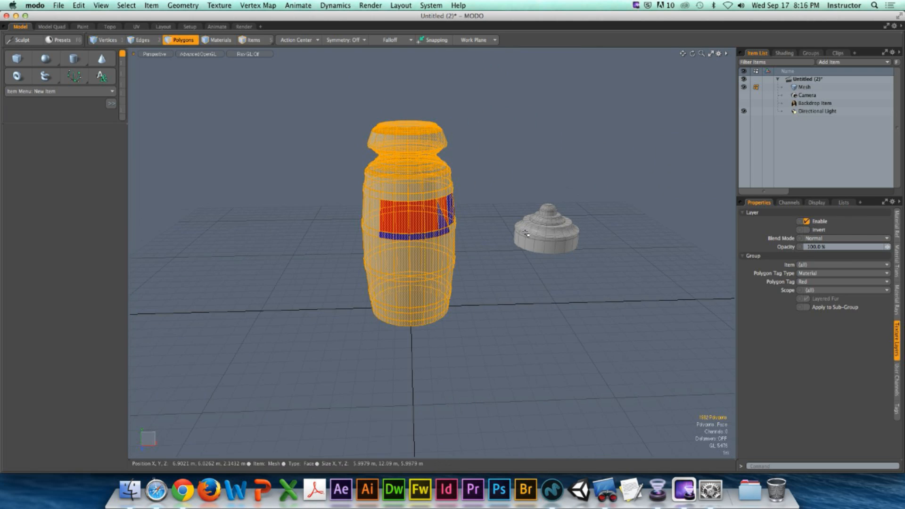
{"action": "double_click", "coordinate": [571, 243]}
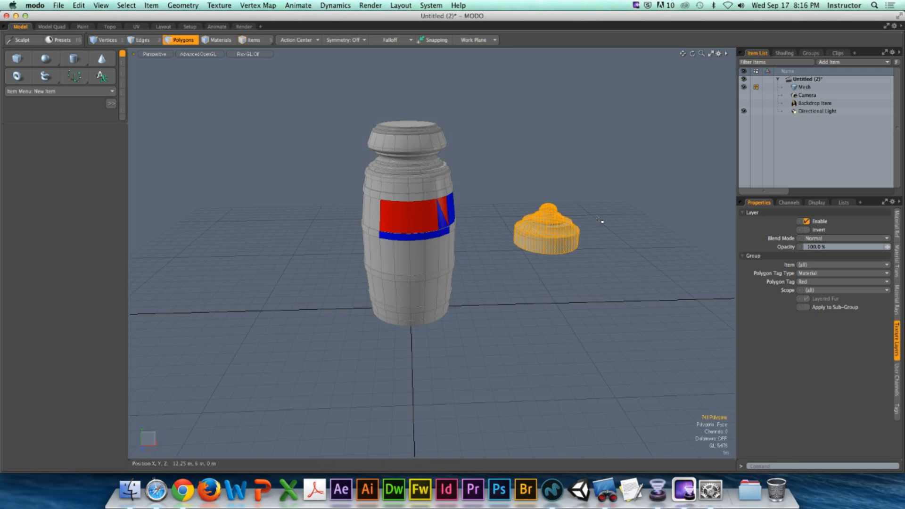
{"action": "left_click", "coordinate": [604, 219]}
{"action": "double_click", "coordinate": [561, 236]}
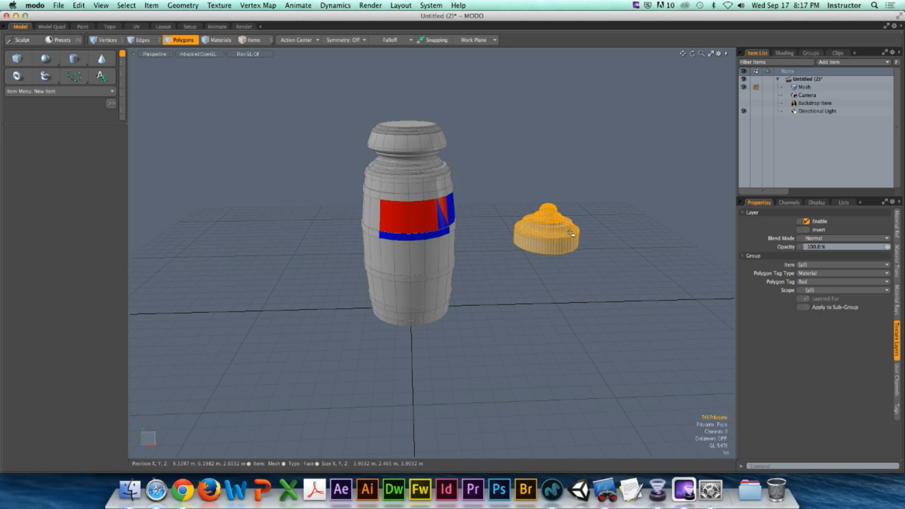
- Add a new mesh item and move the domed moulding's polygons from the column's mesh into it by cutting and pasting
{"action": "left_click", "coordinate": [829, 62]}
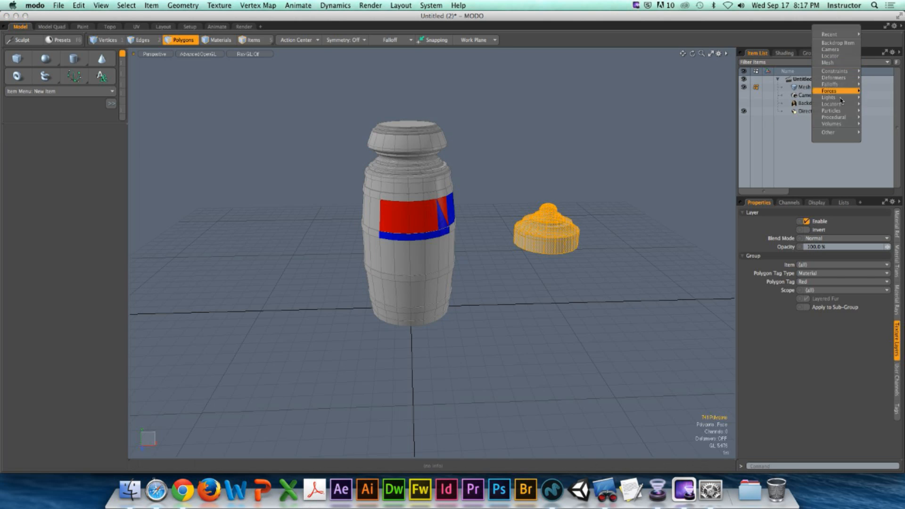
{"action": "left_click", "coordinate": [829, 63]}
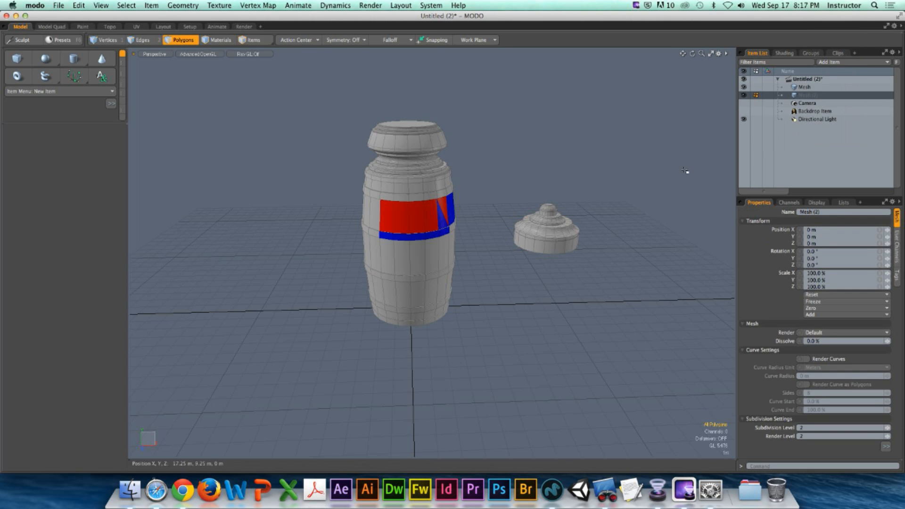
{"action": "left_click", "coordinate": [804, 87]}
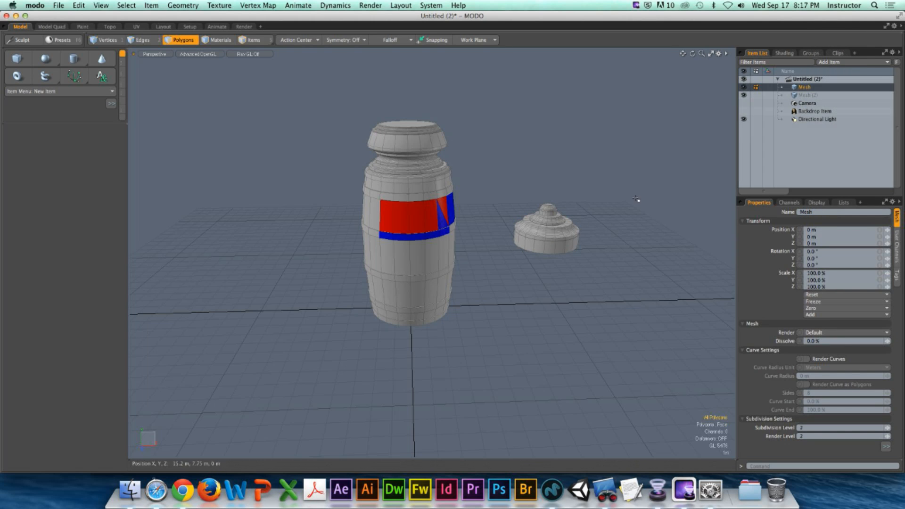
{"action": "double_click", "coordinate": [573, 227]}
{"action": "key", "text": "super+x"}
{"action": "left_click", "coordinate": [807, 95]}
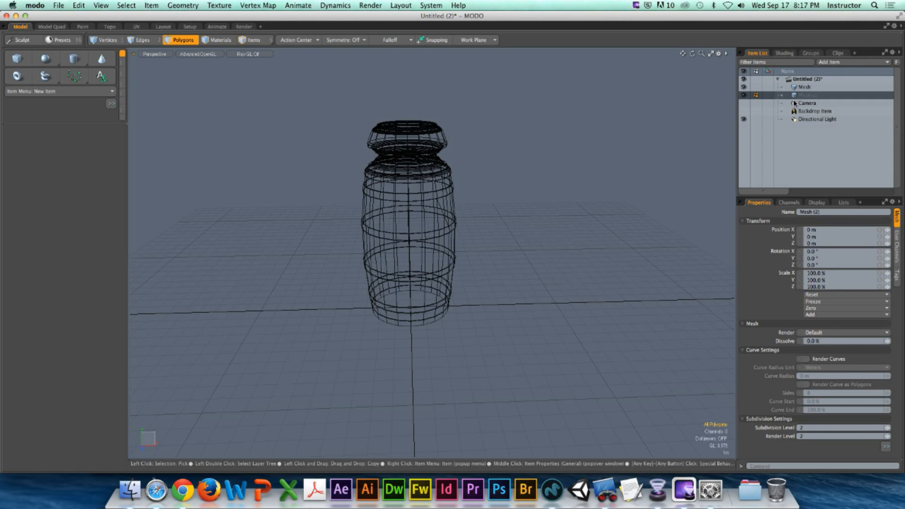
{"action": "key", "text": "super+v"}
{"action": "left_click_drag", "start_coordinate": [529, 172], "coordinate": [246, 72], "text": "alt"}
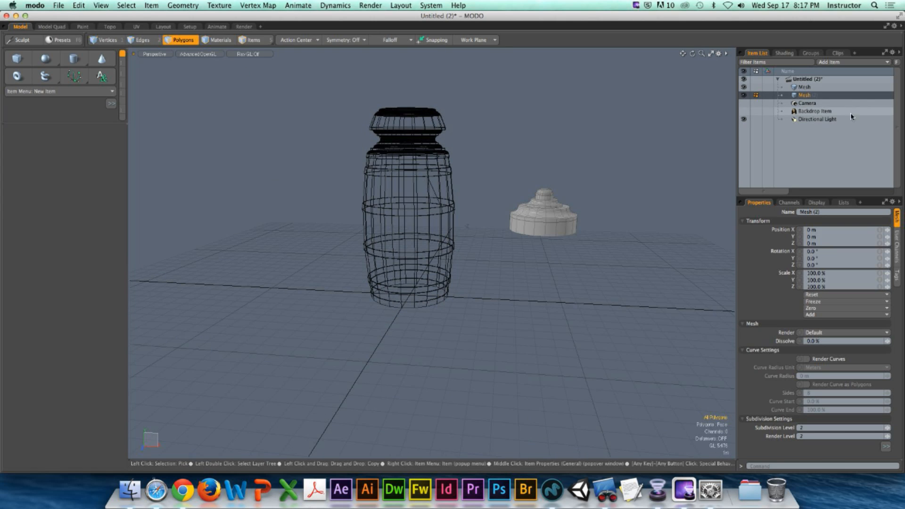
{"action": "left_click", "coordinate": [804, 87]}
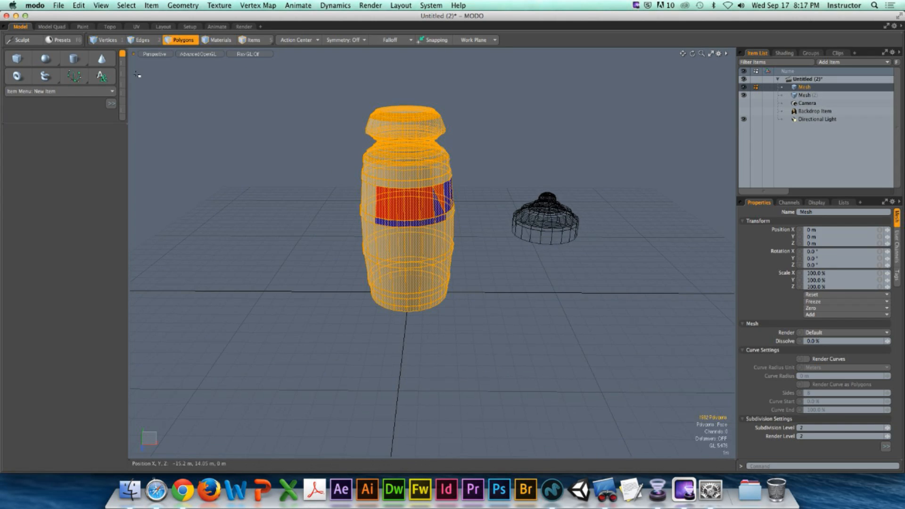
- Create a new scene and import the column's mesh into it with Children and Shaders enabled and Remove Source Items off
{"action": "left_click", "coordinate": [59, 5]}
{"action": "left_click", "coordinate": [61, 18]}
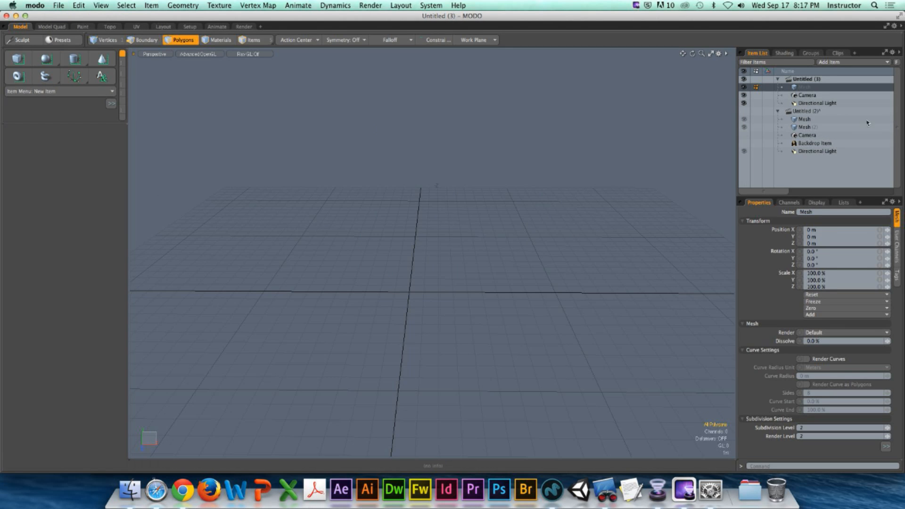
{"action": "left_click", "coordinate": [812, 120]}
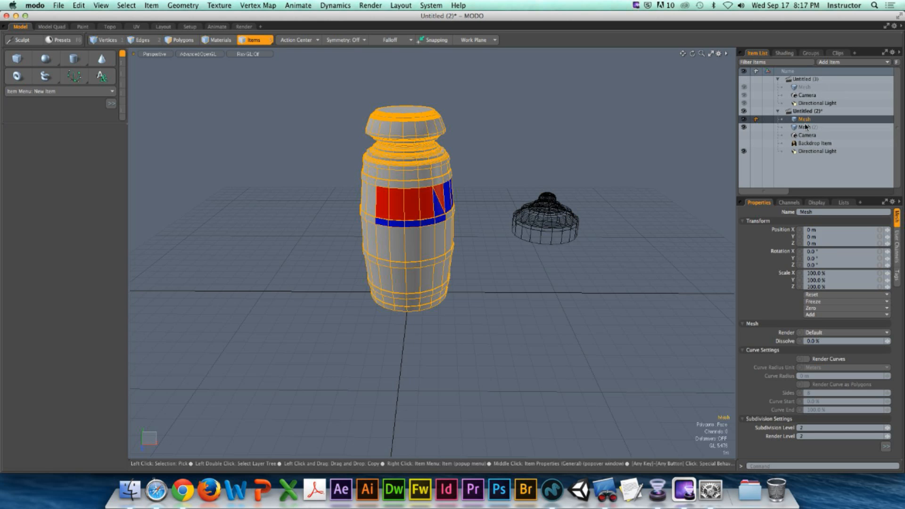
{"action": "left_click_drag", "start_coordinate": [797, 120], "coordinate": [804, 89]}
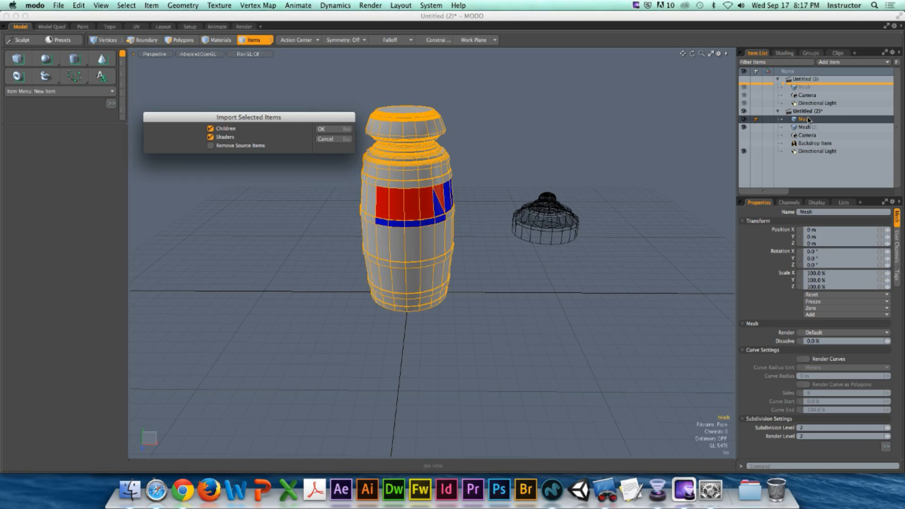
{"action": "left_click_drag", "start_coordinate": [260, 122], "coordinate": [439, 111]}
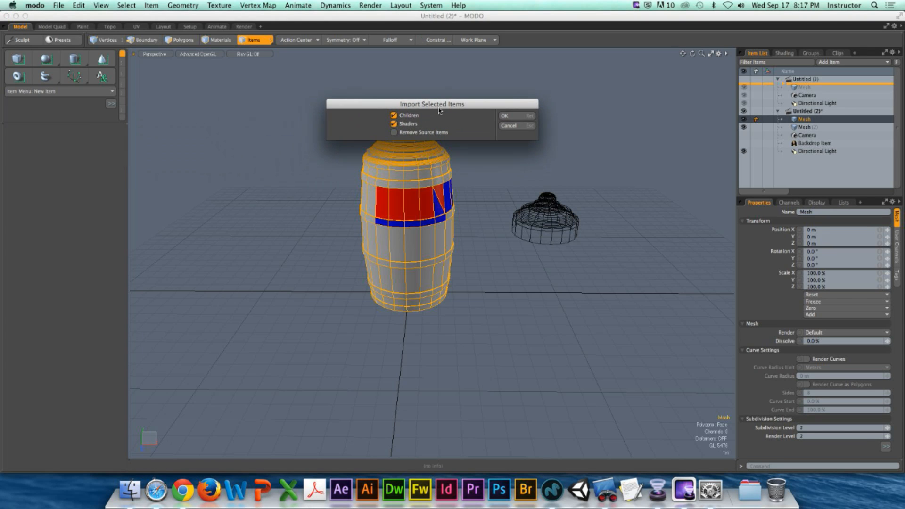
{"action": "left_click", "coordinate": [414, 117]}
{"action": "left_click", "coordinate": [413, 118]}
{"action": "key", "text": "ctrl"}
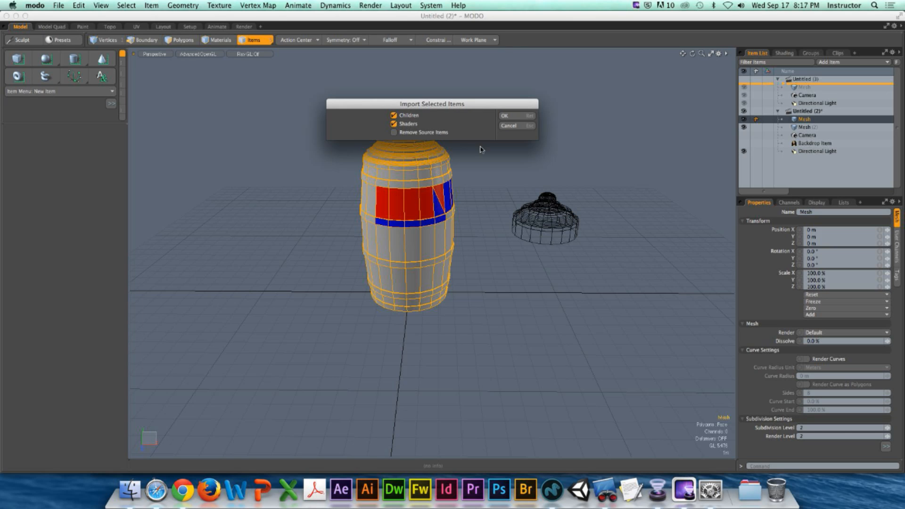
{"action": "left_click", "coordinate": [516, 115]}
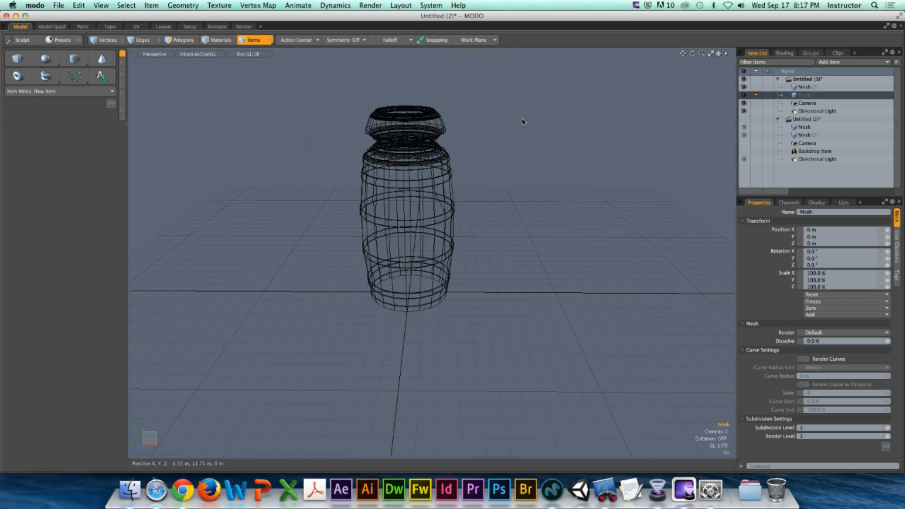
- Check the imported column in the new scene, and close that scene to return to the original one
{"action": "left_click", "coordinate": [810, 79]}
{"action": "left_click", "coordinate": [811, 88]}
{"action": "left_click", "coordinate": [569, 183]}
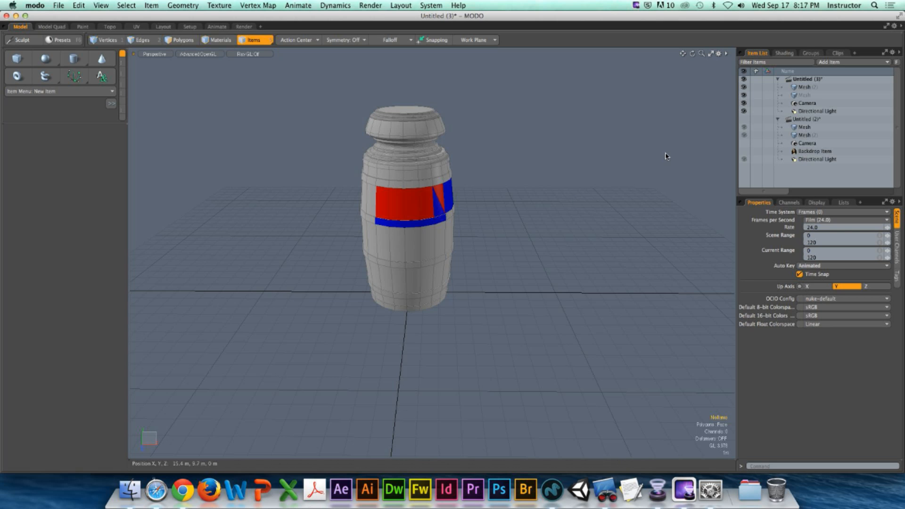
{"action": "right_click", "coordinate": [813, 79]}
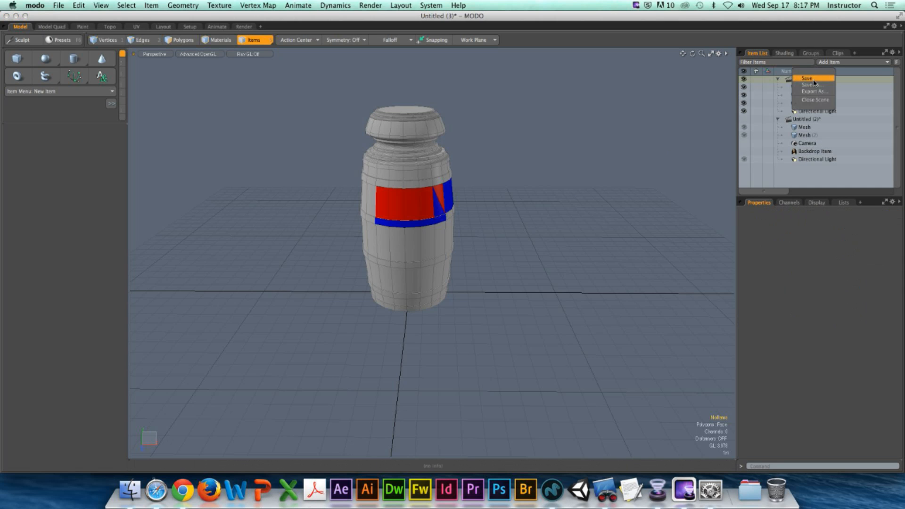
{"action": "left_click", "coordinate": [822, 104]}
{"action": "left_click", "coordinate": [498, 123]}
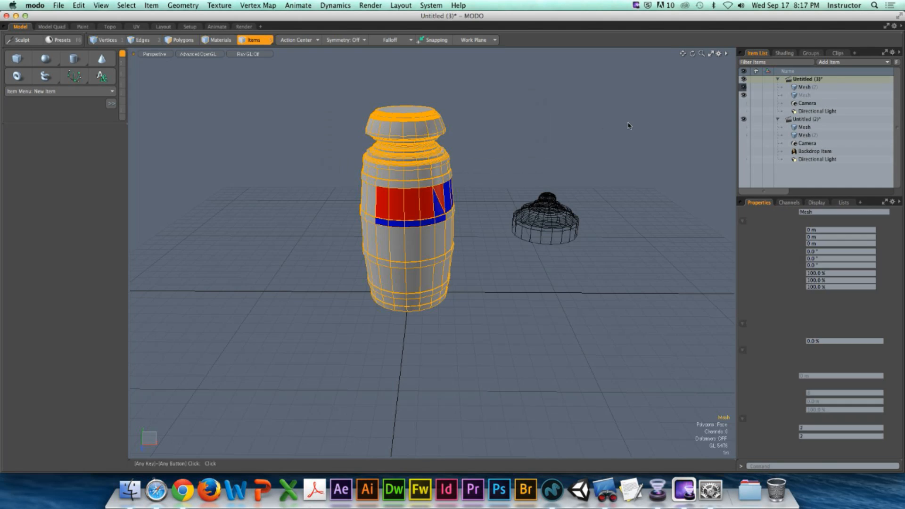
{"action": "left_click", "coordinate": [508, 163]}
{"action": "left_click_drag", "start_coordinate": [508, 162], "coordinate": [520, 184], "text": "alt+shift"}
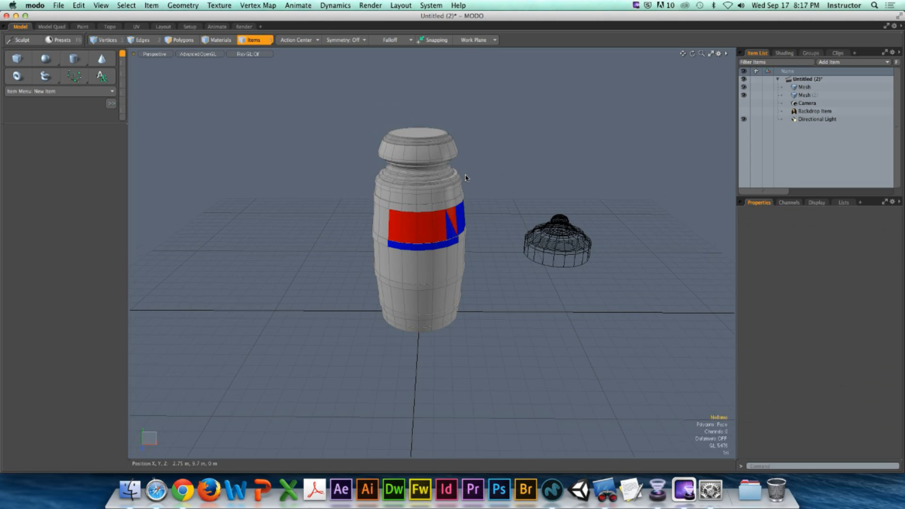
- Return to polygon selection mode and view the column's red and blue polygons from closer up
{"action": "key", "text": "3"}
{"action": "double_click", "coordinate": [425, 196]}
{"action": "left_click_drag", "start_coordinate": [425, 195], "coordinate": [501, 194], "text": "ctrl+alt"}
{"action": "left_click", "coordinate": [557, 182]}
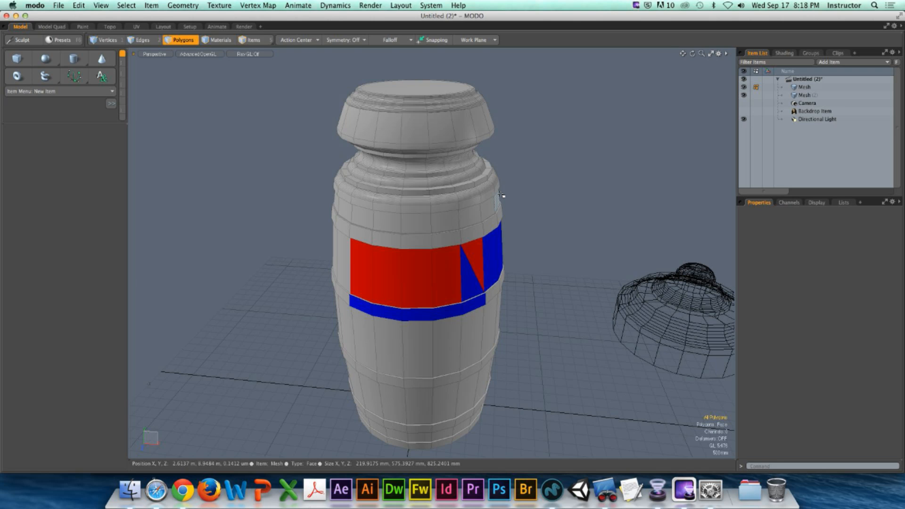
{"action": "scroll", "coordinate": [501, 195], "scroll_direction": "down", "scroll_amount": 3}
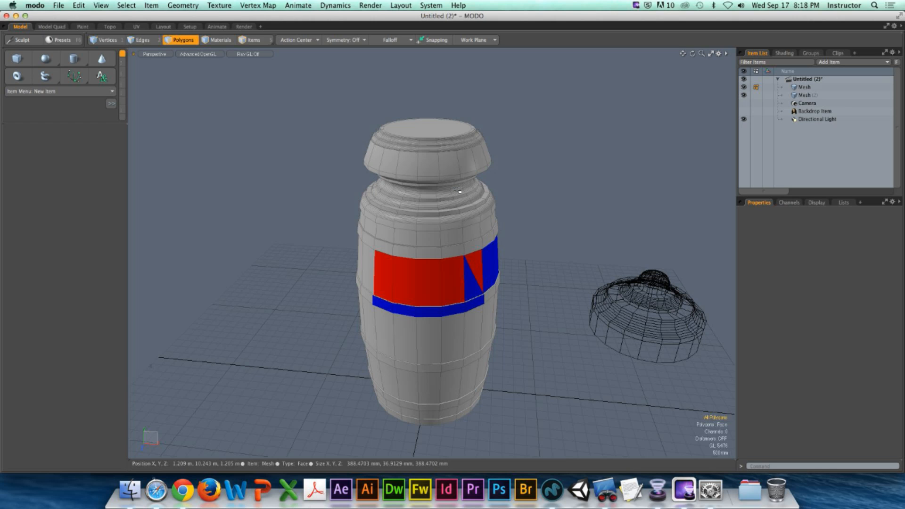
- Switch to the Render layout and frame the column's red and blue polygons in the render preview
{"action": "left_click", "coordinate": [244, 27]}
{"action": "left_click_drag", "start_coordinate": [334, 177], "coordinate": [265, 108], "text": "ctrl+alt"}
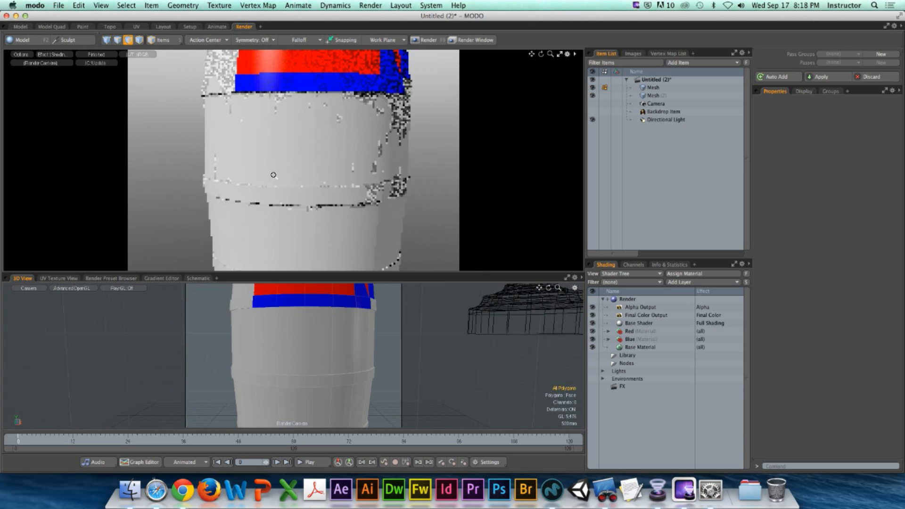
{"action": "left_click_drag", "start_coordinate": [265, 108], "coordinate": [332, 160], "text": "alt+shift"}
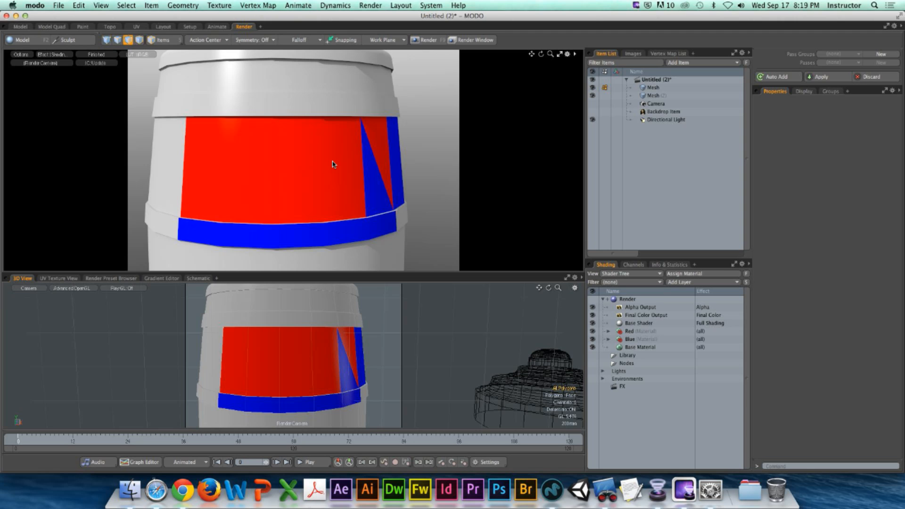
- Inspect the column's red and blue polygons from another angle in the render preview, including the blue triangular polygon
{"action": "double_click", "coordinate": [297, 350]}
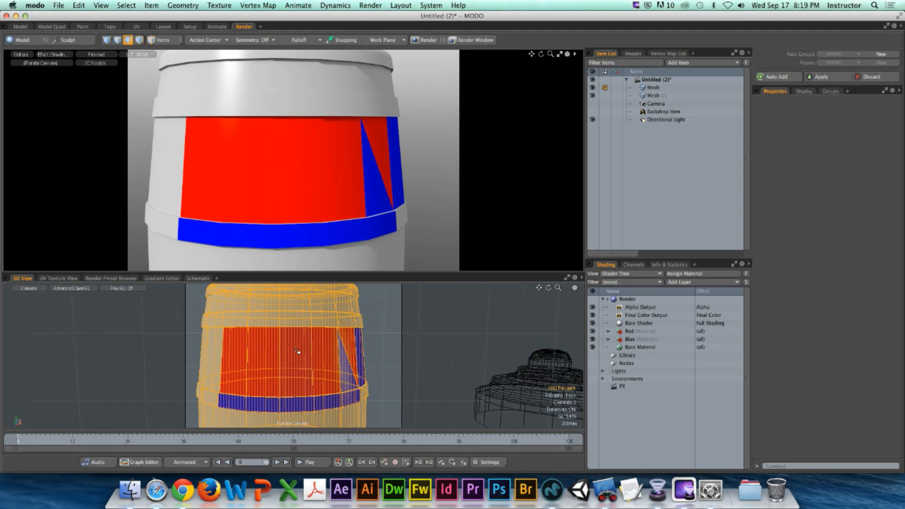
{"action": "left_click_drag", "start_coordinate": [313, 331], "coordinate": [311, 365], "text": "alt"}
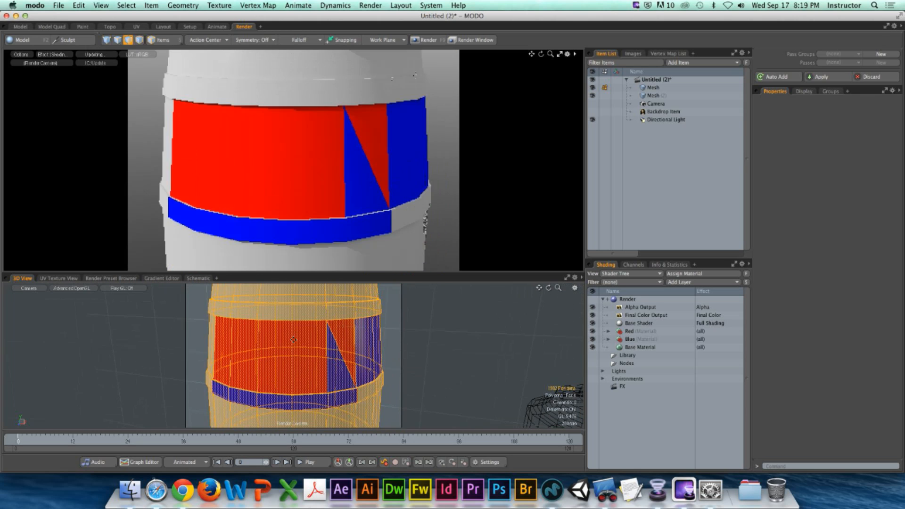
{"action": "left_click", "coordinate": [311, 366]}
{"action": "left_click", "coordinate": [329, 362]}
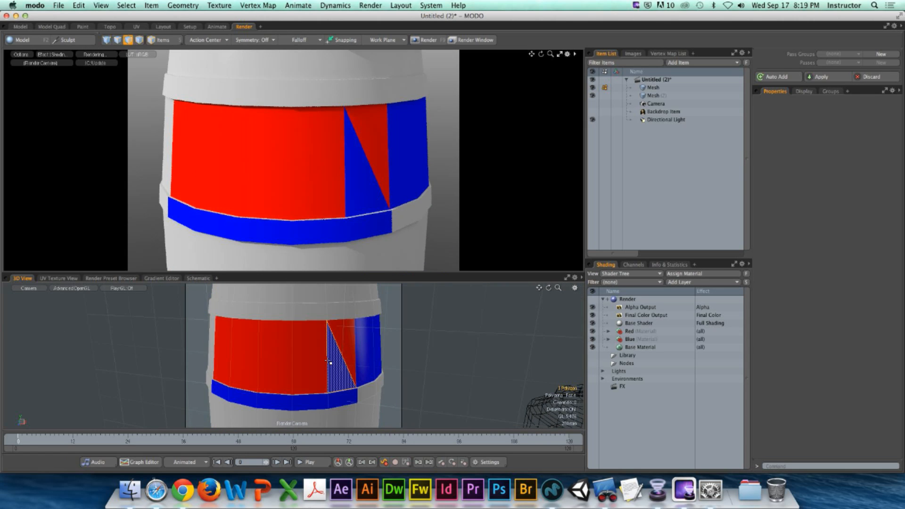
{"action": "left_click", "coordinate": [391, 342]}
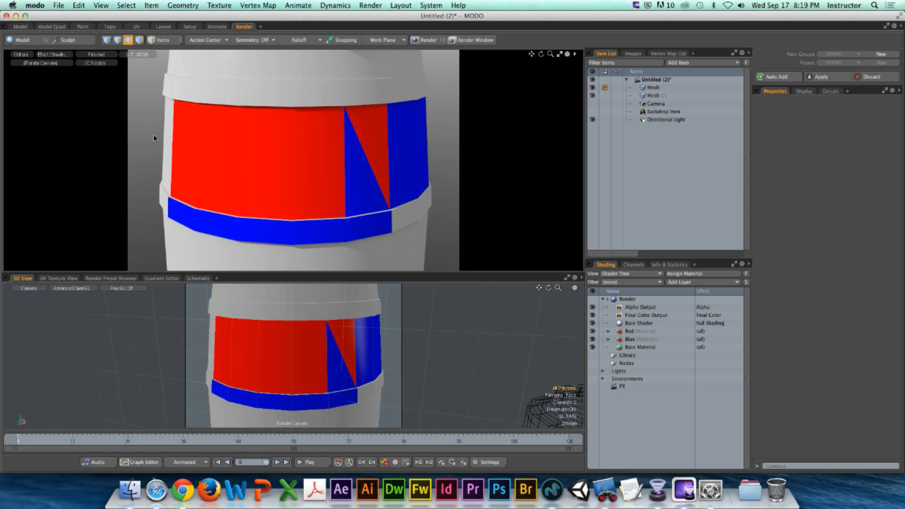
- Return to the Model layout, select the open edge loop at the column's base and fill it with a polygon
{"action": "left_click", "coordinate": [20, 27]}
{"action": "left_click_drag", "start_coordinate": [413, 286], "coordinate": [432, 242], "text": "alt"}
{"action": "key", "text": "2"}
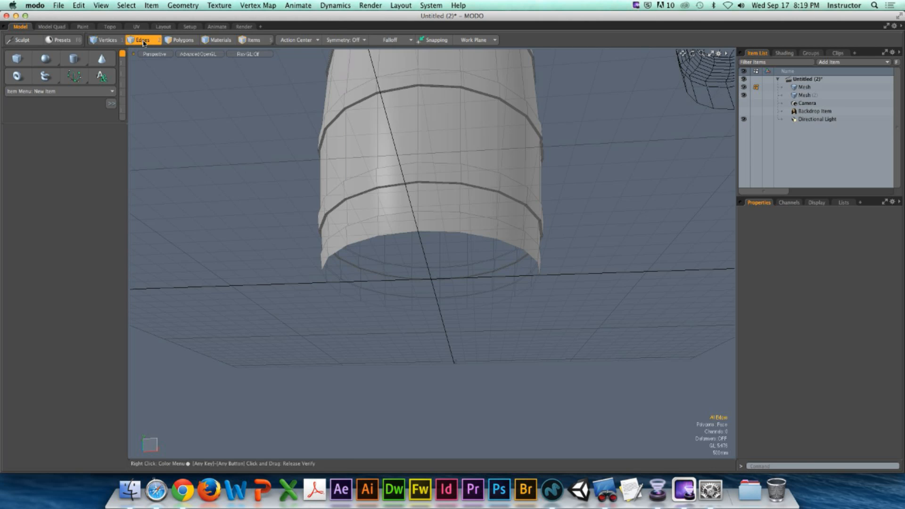
{"action": "mouse_move", "coordinate": [403, 230]}
{"action": "left_mouse_down", "text": "alt+shift"}
{"action": "mouse_move", "coordinate": [385, 230]}
{"action": "mouse_move", "coordinate": [414, 233]}
{"action": "left_mouse_up", "text": "alt+shift"}
{"action": "double_click", "coordinate": [411, 220]}
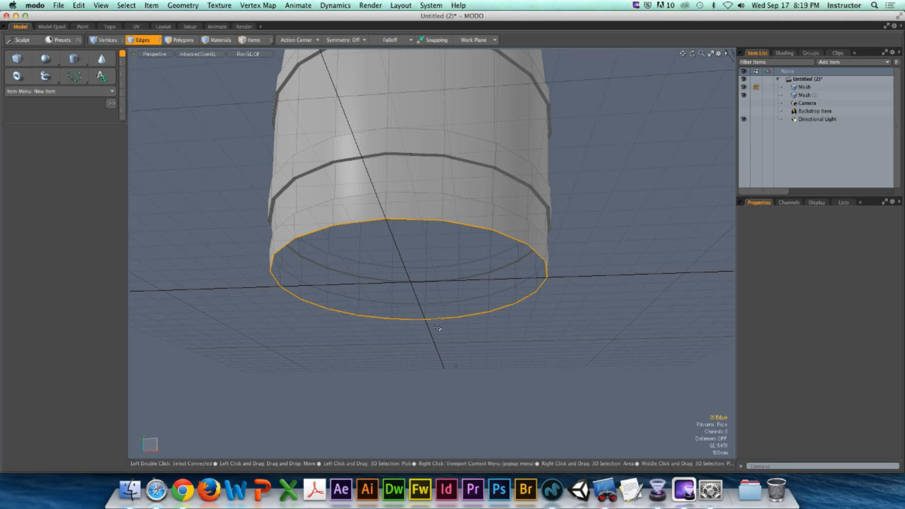
{"action": "key", "text": "p"}
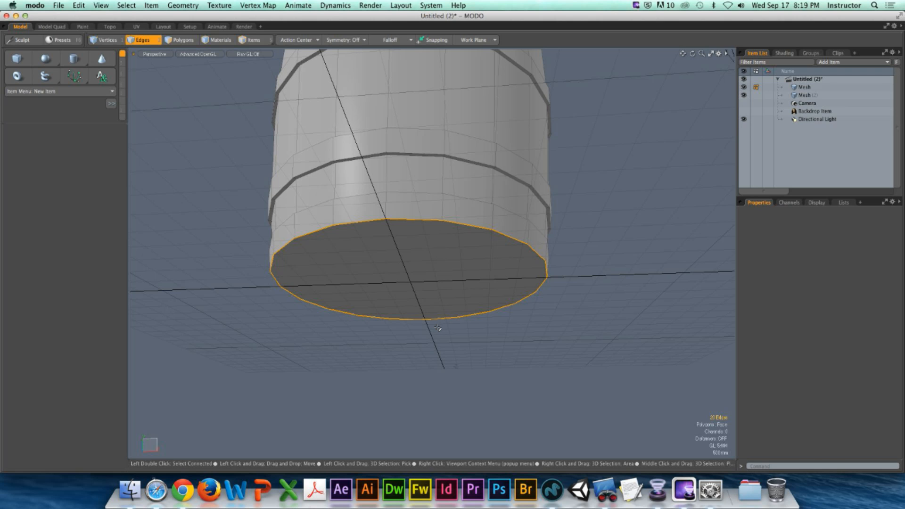
{"action": "left_click", "coordinate": [437, 327]}
- Select the polygon capping the column's base and bevel it with a small inset to form a flat rim
{"action": "left_click_drag", "start_coordinate": [437, 328], "coordinate": [414, 250], "text": "alt"}
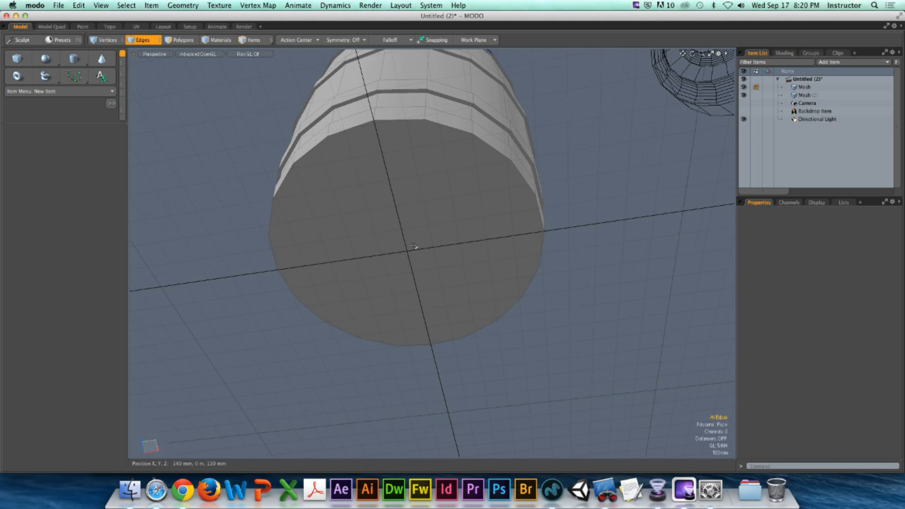
{"action": "key", "text": "3"}
{"action": "left_click", "coordinate": [415, 251]}
{"action": "key", "text": "b"}
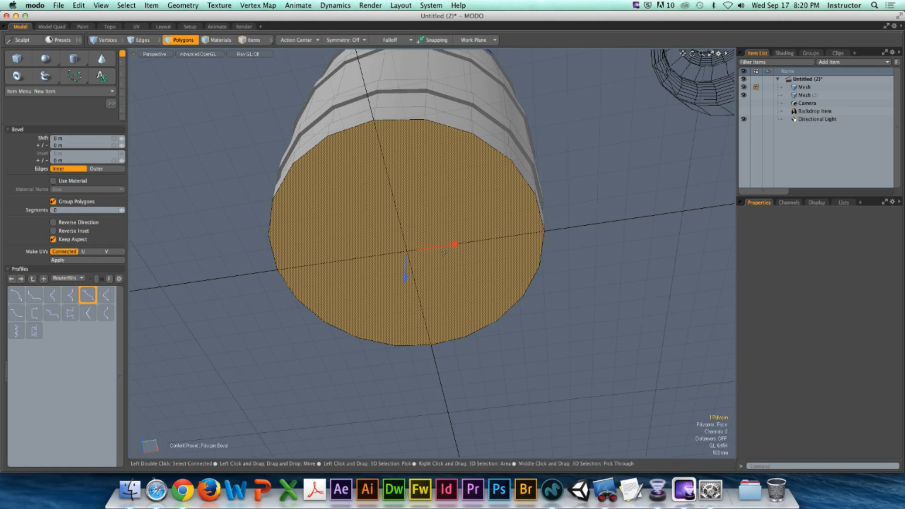
{"action": "left_click", "coordinate": [455, 246]}
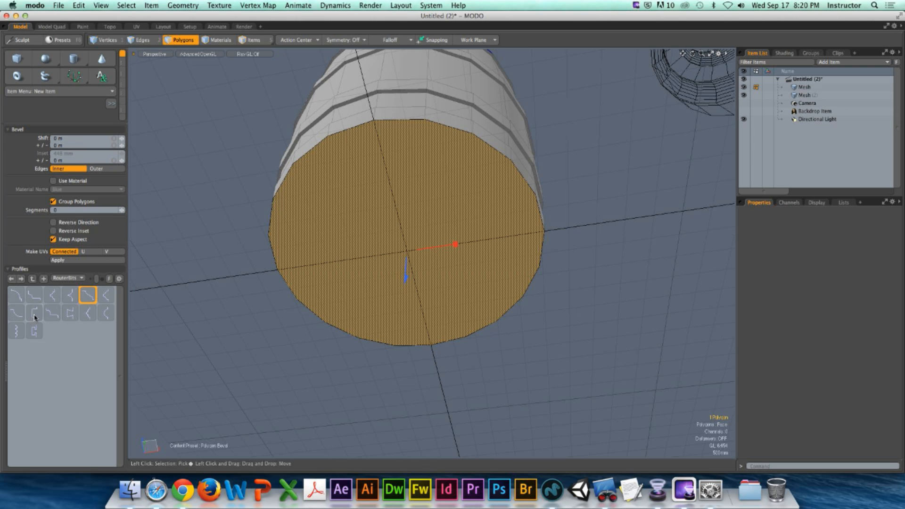
{"action": "mouse_move", "coordinate": [454, 245]}
{"action": "left_mouse_down"}
{"action": "mouse_move", "coordinate": [434, 248]}
{"action": "mouse_move", "coordinate": [442, 246]}
{"action": "left_mouse_up"}
- Bevel the inner base polygon again, with a shift of about -270 mm and an inset of about 92 mm
{"action": "left_click", "coordinate": [410, 273], "text": "shift"}
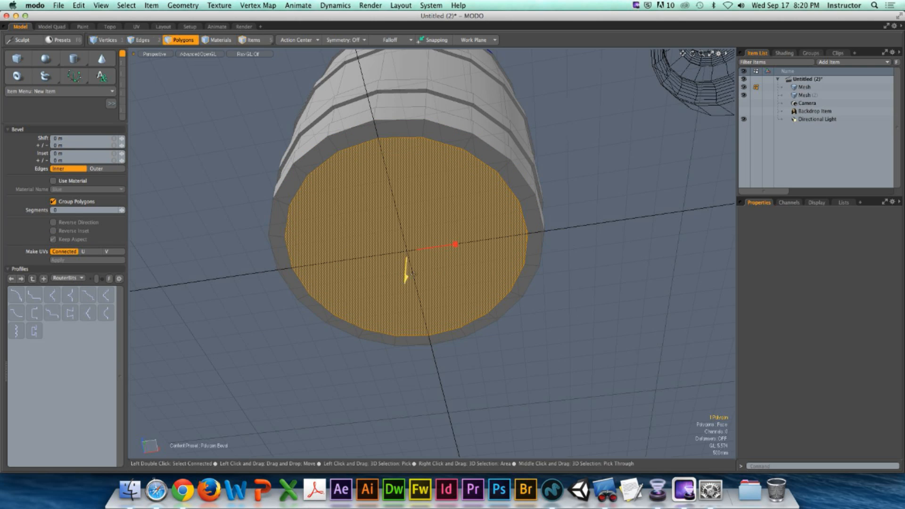
{"action": "left_click_drag", "start_coordinate": [406, 279], "coordinate": [406, 268]}
{"action": "left_click_drag", "start_coordinate": [456, 237], "coordinate": [450, 238]}
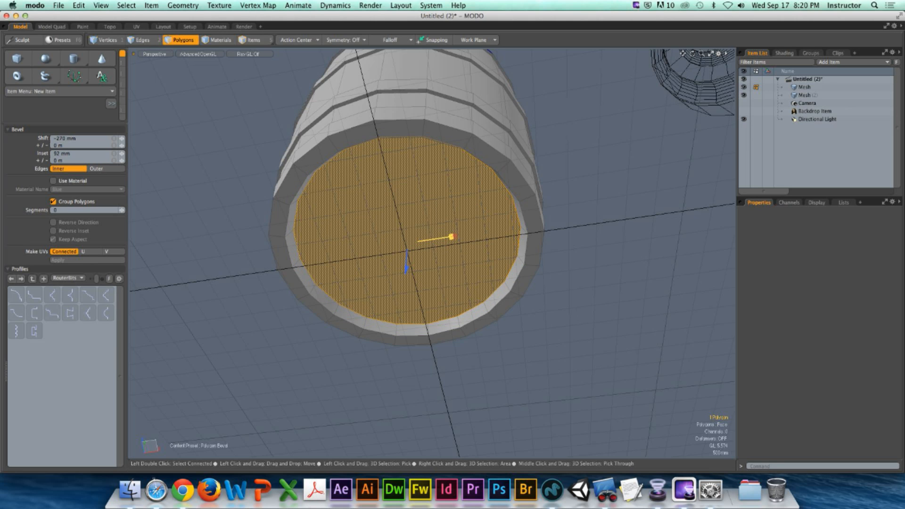
{"action": "key", "text": "q"}
- Select the large flat polygon on top of the column and delete it
{"action": "left_click_drag", "start_coordinate": [344, 341], "coordinate": [372, 305], "text": "alt"}
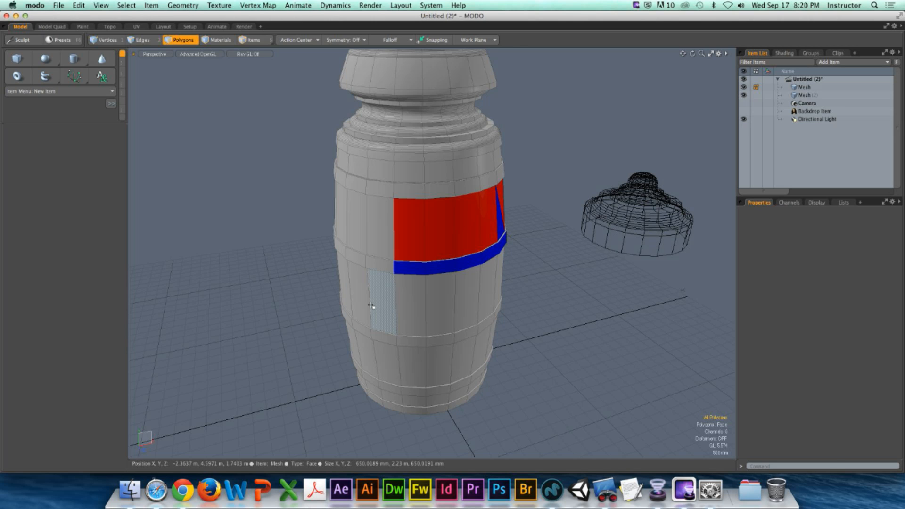
{"action": "scroll", "coordinate": [371, 306], "scroll_direction": "down", "scroll_amount": 5}
{"action": "scroll", "coordinate": [371, 306], "scroll_direction": "up", "scroll_amount": 5}
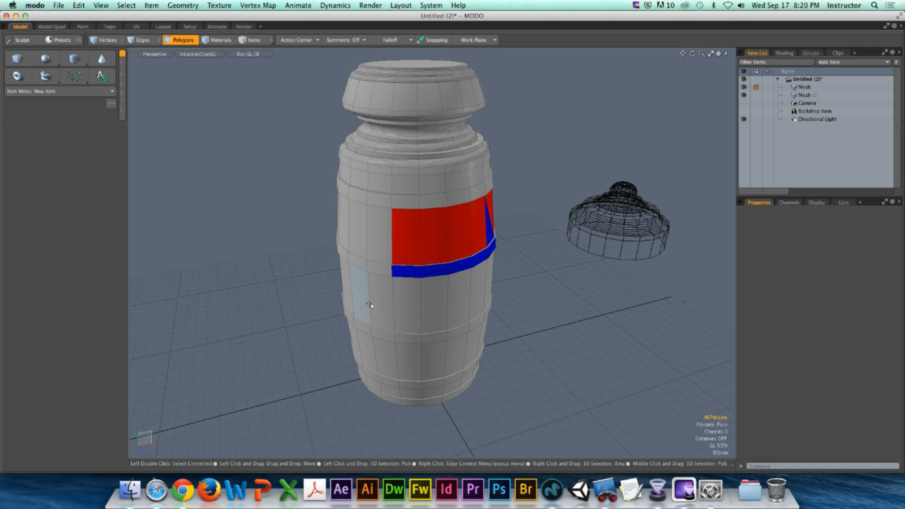
{"action": "left_click_drag", "start_coordinate": [385, 196], "coordinate": [416, 273], "text": "alt"}
{"action": "left_click", "coordinate": [384, 249]}
{"action": "scroll", "coordinate": [383, 249], "scroll_direction": "up", "scroll_amount": 4}
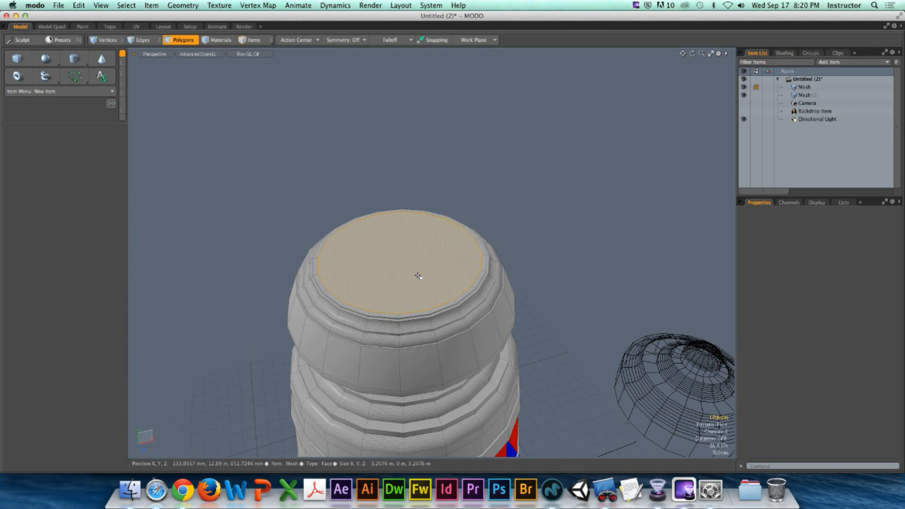
{"action": "key", "text": "Delete"}
- Select the open edge loop at the column's top, cap it with a new polygon and return to polygon selection mode
{"action": "key", "text": "2"}
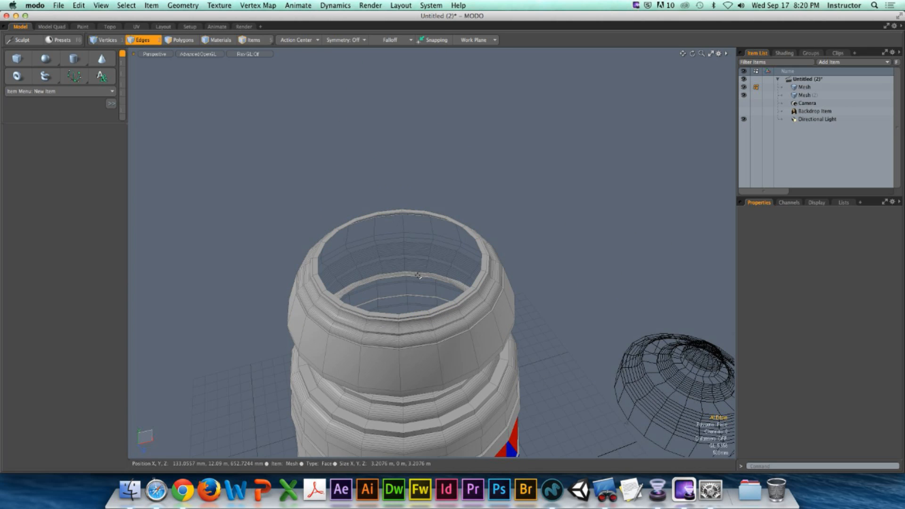
{"action": "double_click", "coordinate": [332, 240]}
{"action": "left_click_drag", "start_coordinate": [349, 261], "coordinate": [400, 270], "text": "alt"}
{"action": "scroll", "coordinate": [360, 265], "scroll_direction": "up", "scroll_amount": 4}
{"action": "key", "text": "p"}
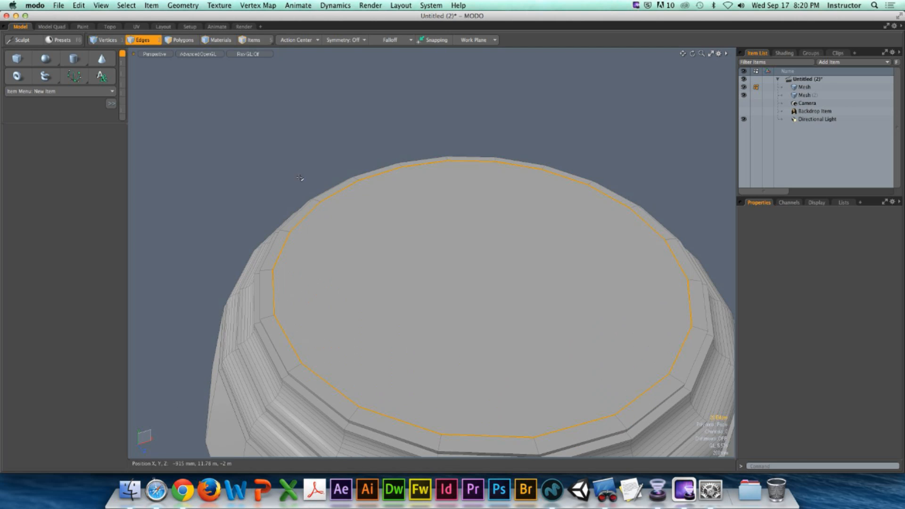
{"action": "key", "text": "3"}
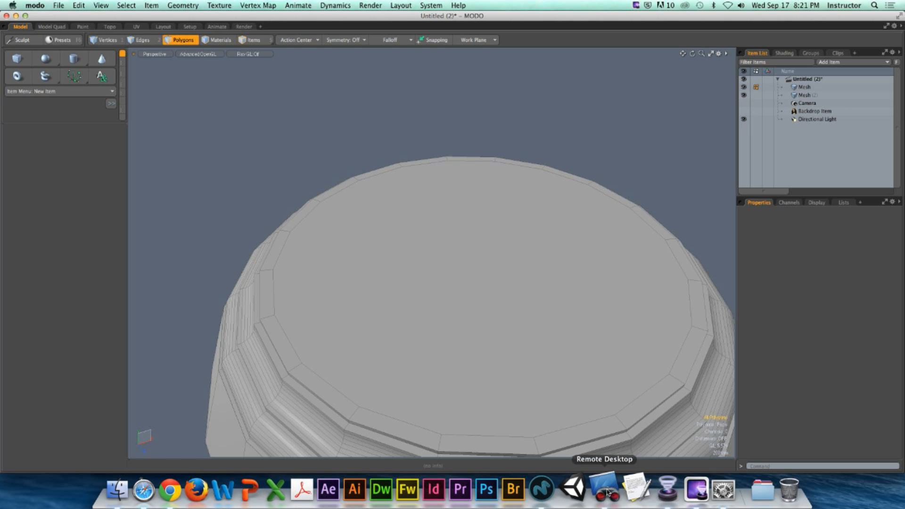
- Switch to Chrome, open the "Homework: Coffee Cup (50pts)" page and view its requirements and example projects
{"action": "key", "text": "super+Tab"}
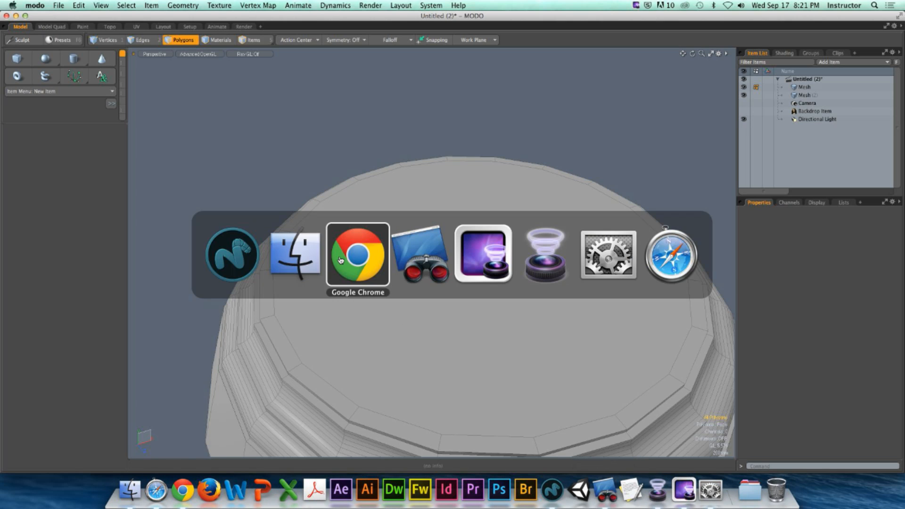
{"action": "left_click", "coordinate": [340, 260]}
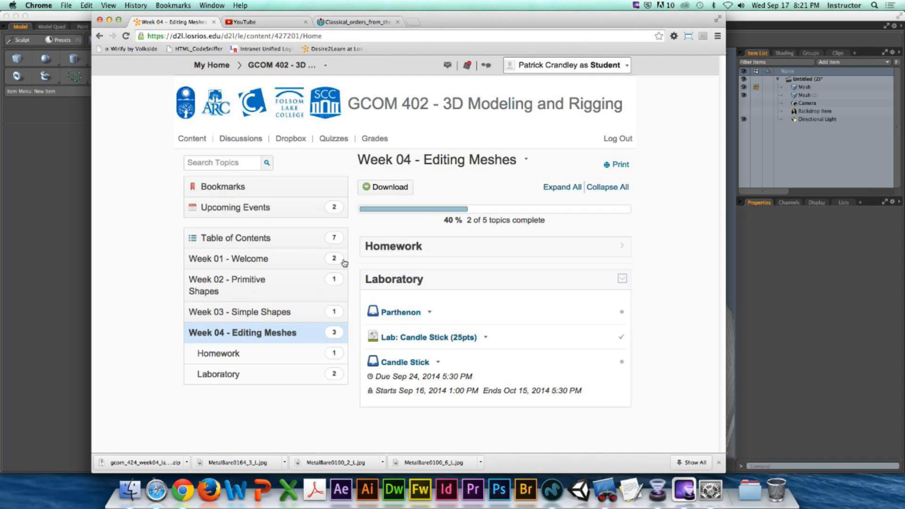
{"action": "left_click", "coordinate": [499, 253]}
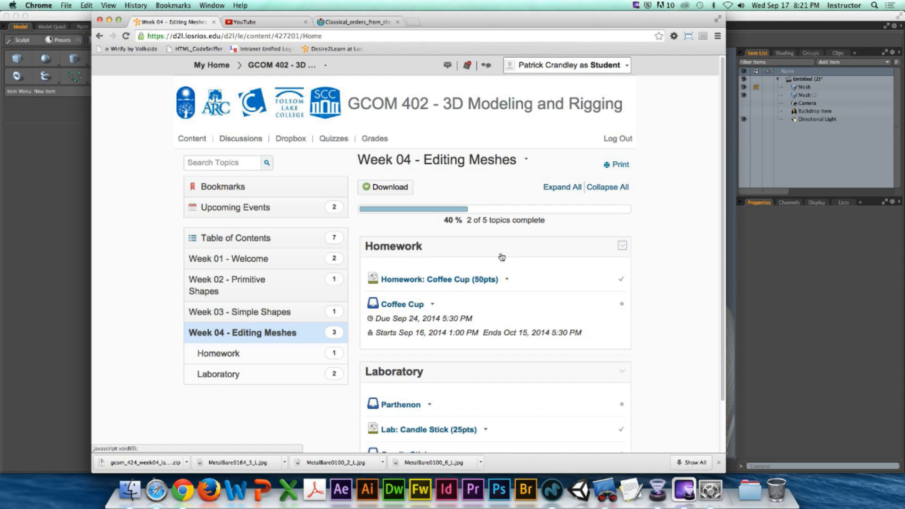
{"action": "left_click", "coordinate": [476, 279]}
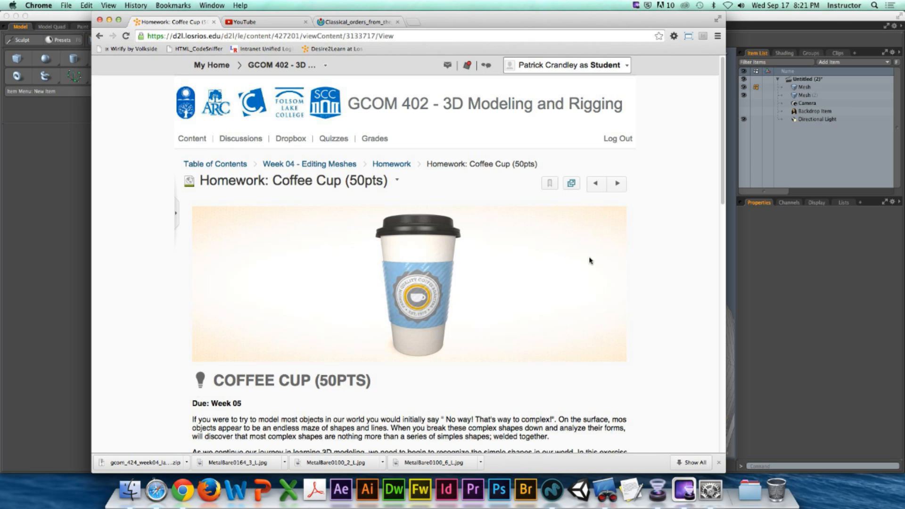
{"action": "scroll", "coordinate": [590, 259], "scroll_direction": "down", "scroll_amount": 8}
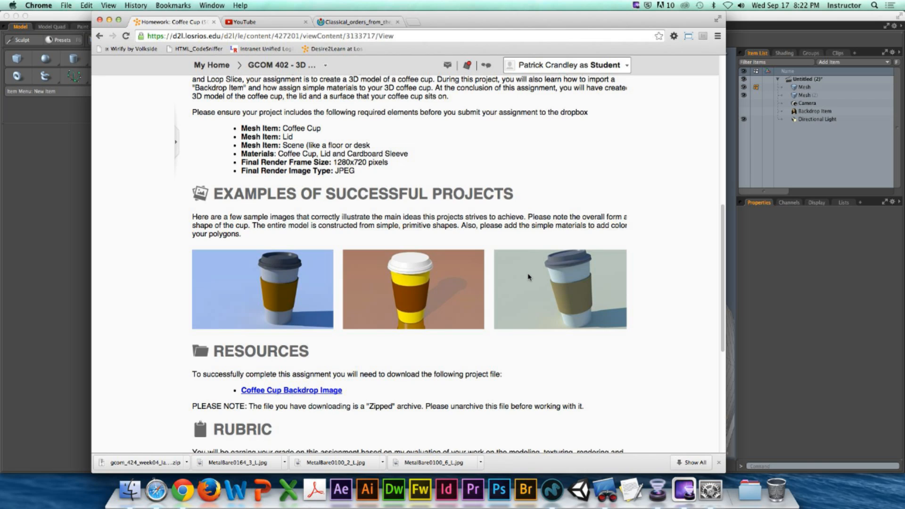
- Download the Coffee Cup Backdrop Image archive, hide MODO and extract coffee_cup_blueprint.zip on the desktop
{"action": "left_click", "coordinate": [328, 391]}
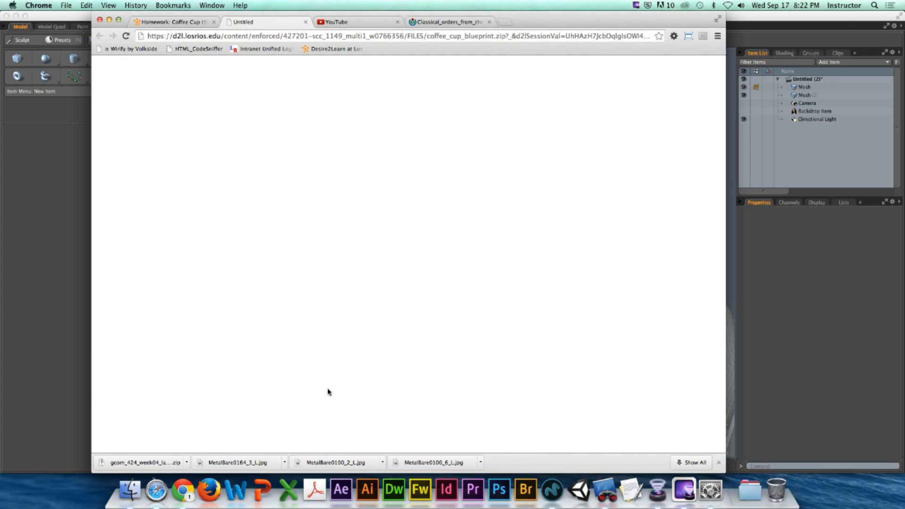
{"action": "left_click", "coordinate": [24, 168]}
{"action": "left_click", "coordinate": [35, 6]}
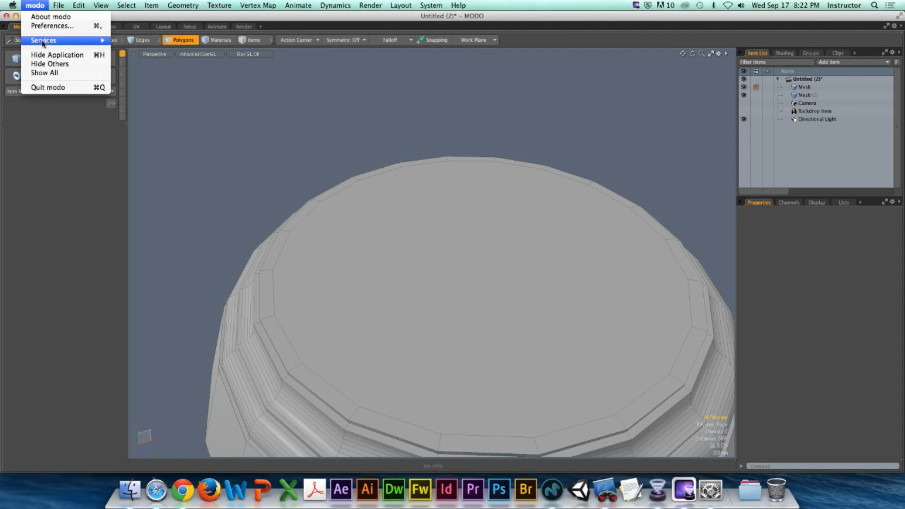
{"action": "left_click", "coordinate": [57, 55]}
{"action": "left_click_drag", "start_coordinate": [878, 109], "coordinate": [775, 95]}
{"action": "double_click", "coordinate": [776, 87]}
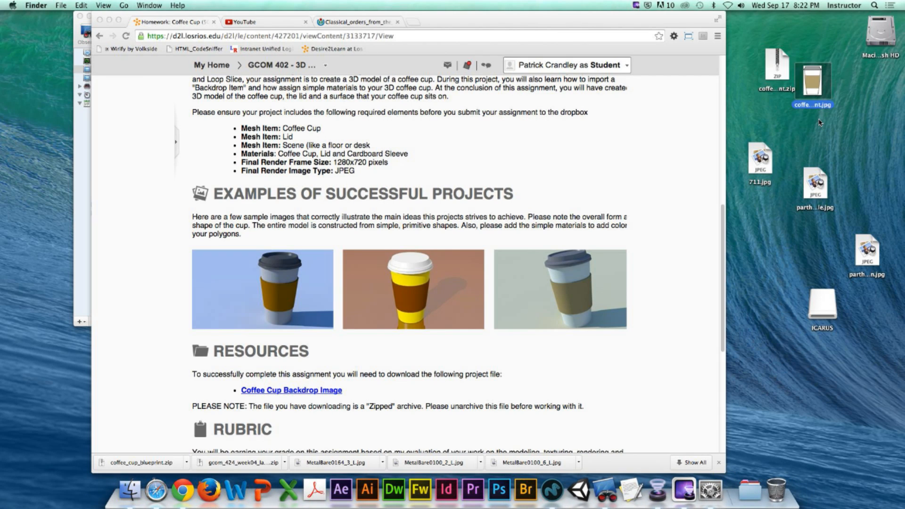
- Preview coffee_cup_ref_03_blueprint.jpg, and highlight the mesh item and materials requirements on the homework page
{"action": "key", "text": "space"}
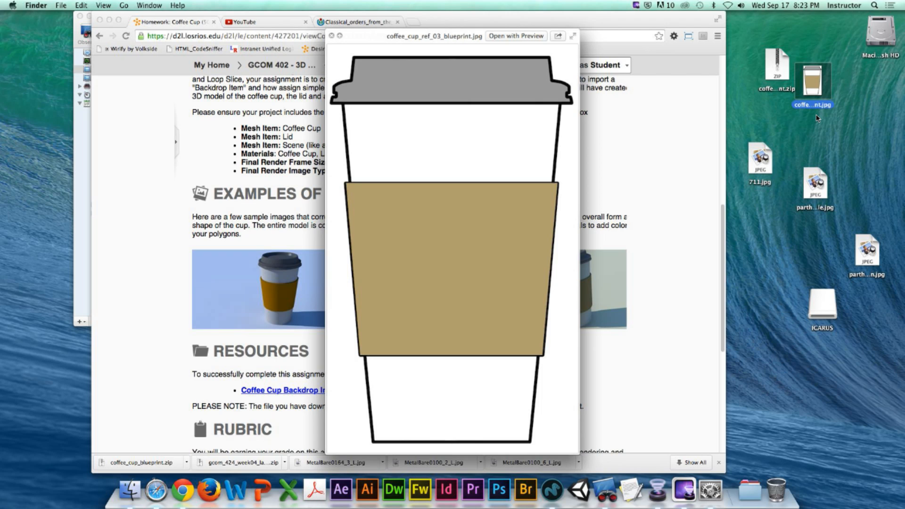
{"action": "key", "text": "space"}
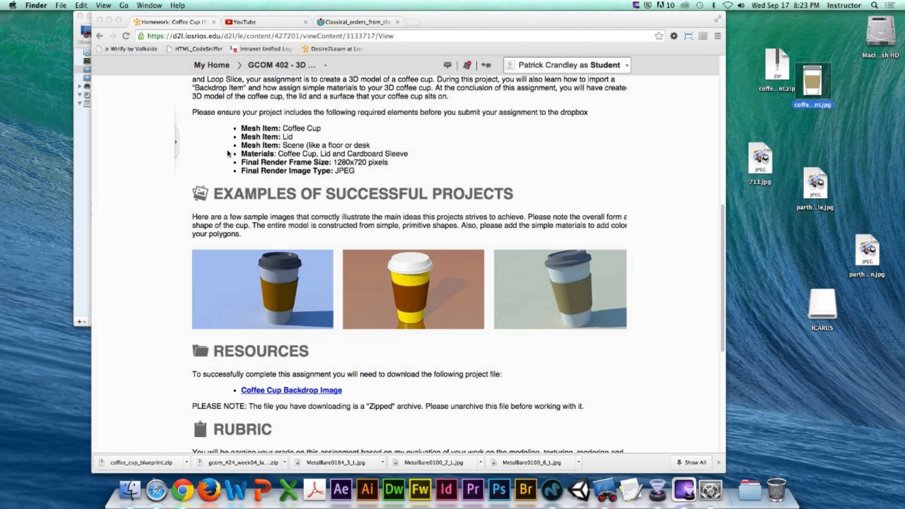
{"action": "left_click", "coordinate": [242, 133]}
{"action": "left_click_drag", "start_coordinate": [242, 133], "coordinate": [280, 130]}
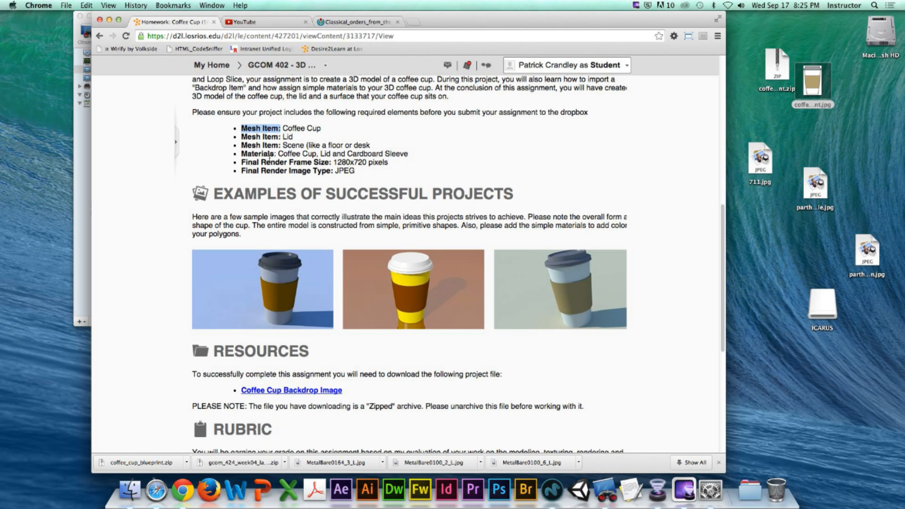
{"action": "left_click", "coordinate": [242, 153]}
{"action": "left_click_drag", "start_coordinate": [242, 153], "coordinate": [413, 157]}
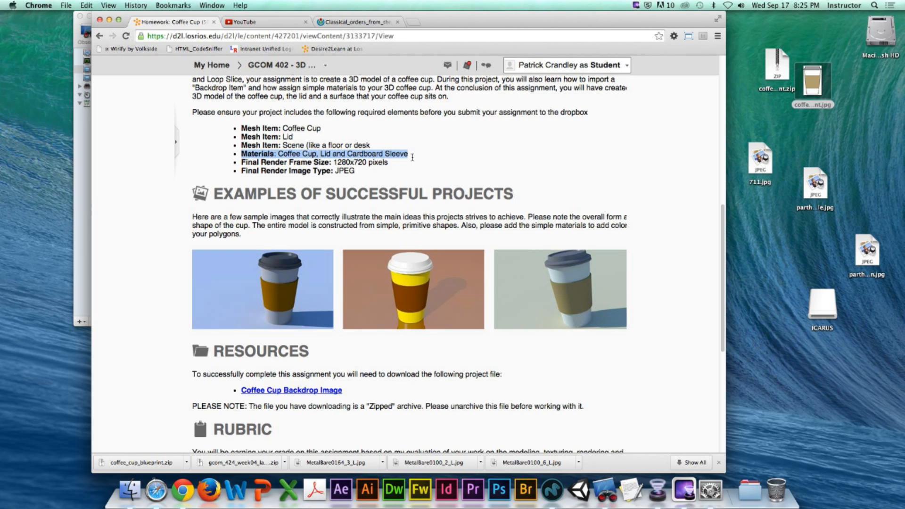
- Switch back to MODO and set the Render item's frame width to 1280 and height to 720 pixels
{"action": "key", "text": "super+Tab"}
{"action": "key", "text": "super+Tab"}
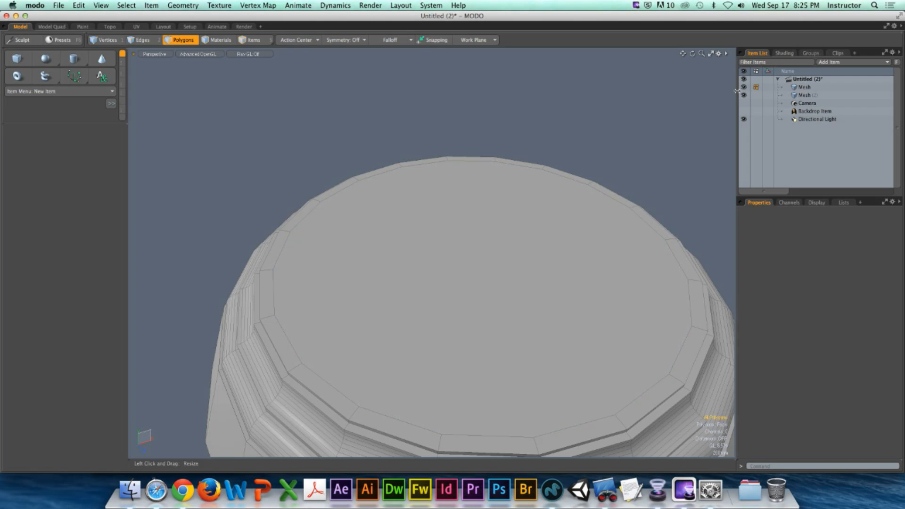
{"action": "left_click", "coordinate": [785, 53]}
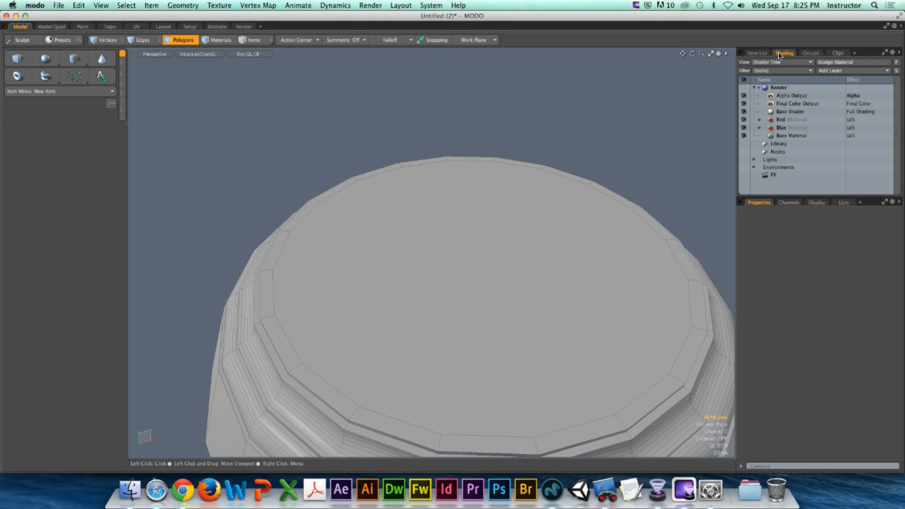
{"action": "left_click", "coordinate": [785, 91]}
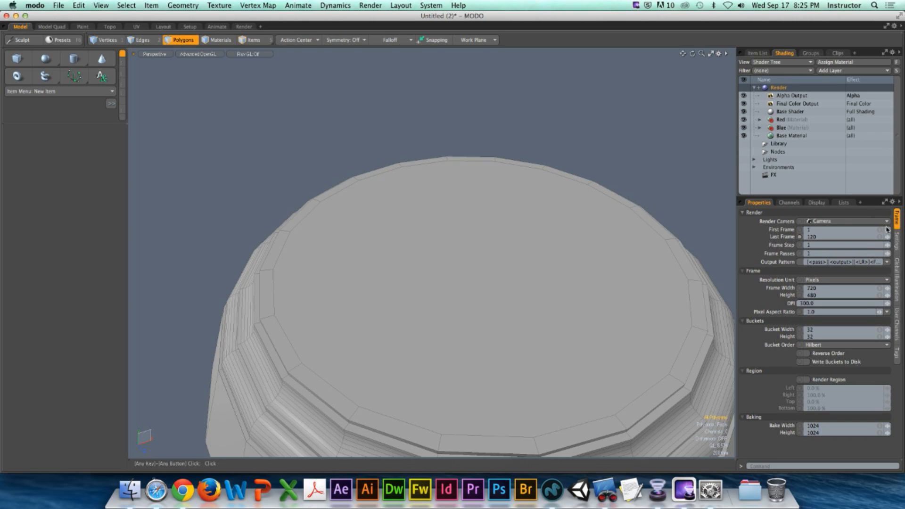
{"action": "key", "text": "ctrl"}
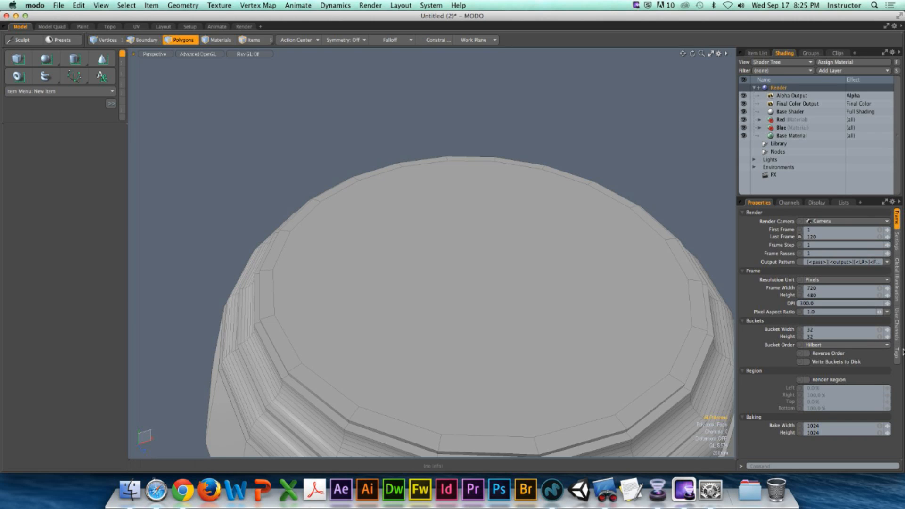
{"action": "type", "text": "1280"}
{"action": "key", "text": "Tab"}
{"action": "type", "text": "720"}
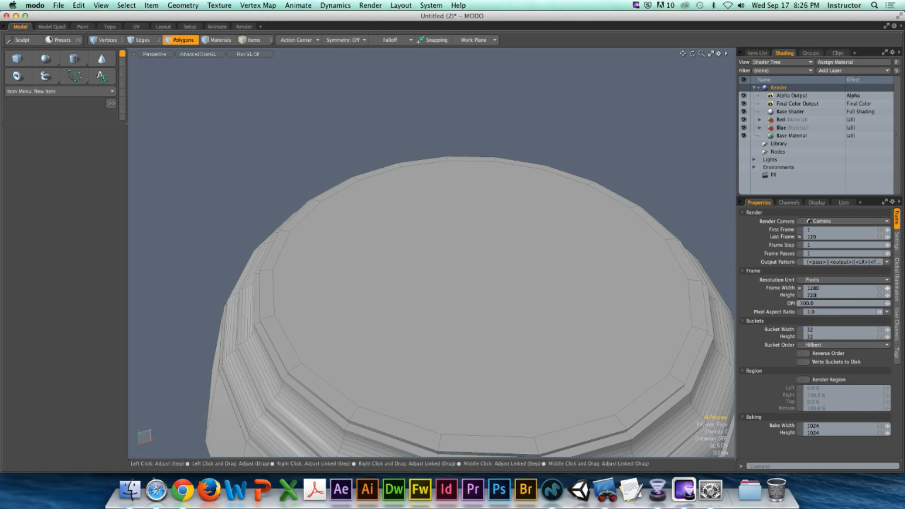
- Open the Render layout and pull the camera view back to show the whole column in the preview
{"action": "key", "text": "ctrl"}
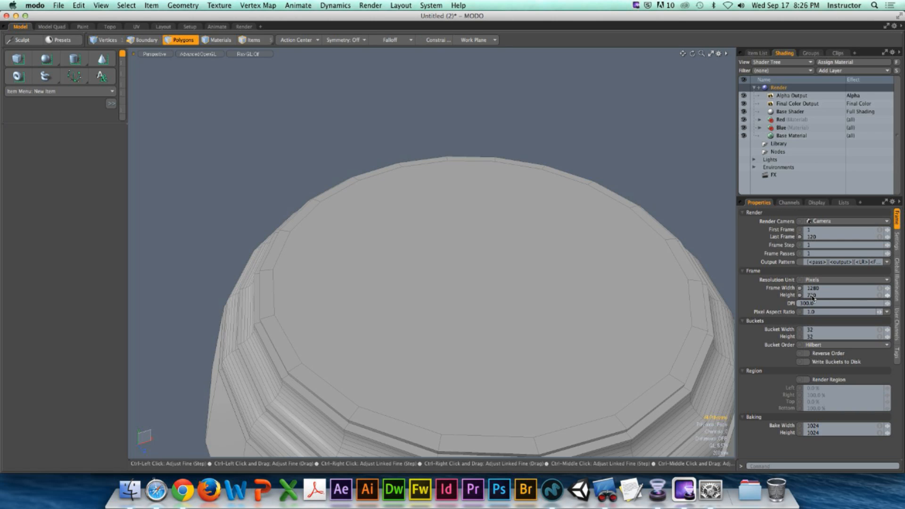
{"action": "left_click", "coordinate": [251, 29]}
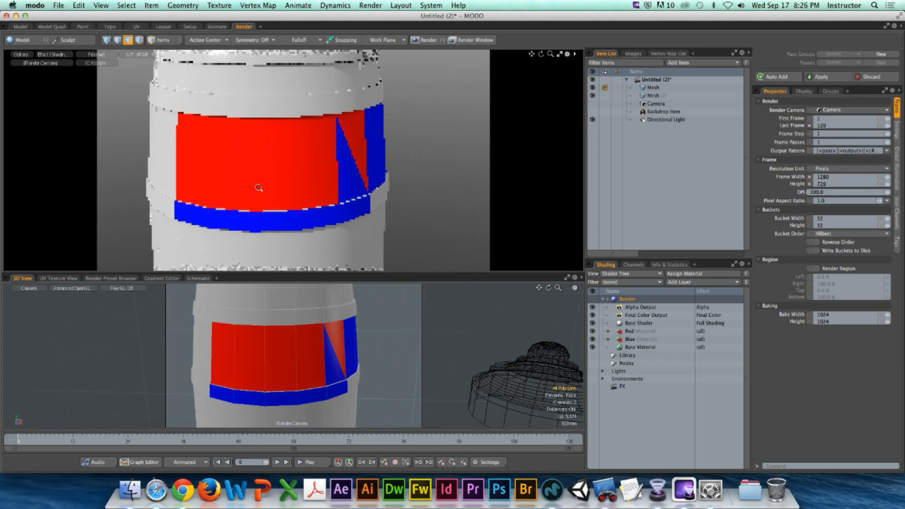
{"action": "left_click_drag", "start_coordinate": [215, 200], "coordinate": [283, 205], "text": "ctrl+alt"}
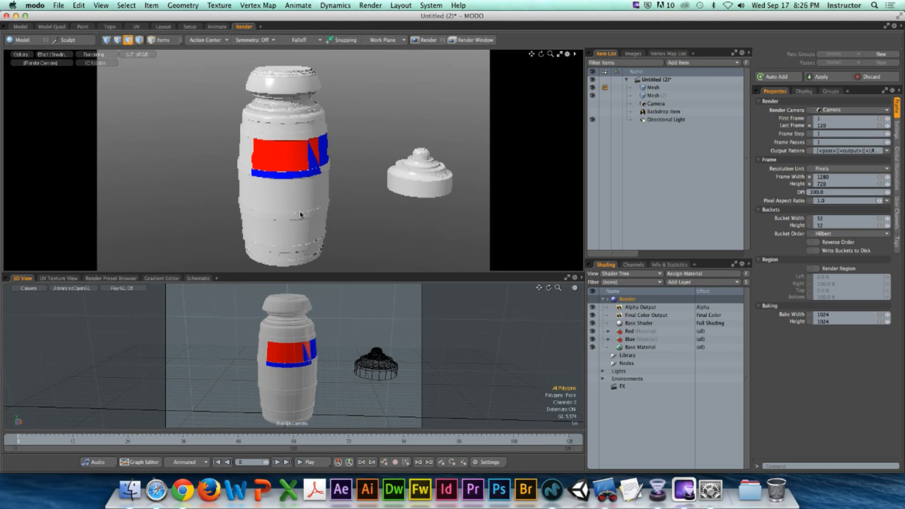
- Switch to Chrome, review the Coffee Cup submission guidelines and highlight the .lxo and .jpg file naming conventions
{"action": "key", "text": "super+Tab"}
{"action": "key", "text": "super+Tab"}
{"action": "key", "text": "super+shift+Tab"}
{"action": "left_click", "coordinate": [398, 368]}
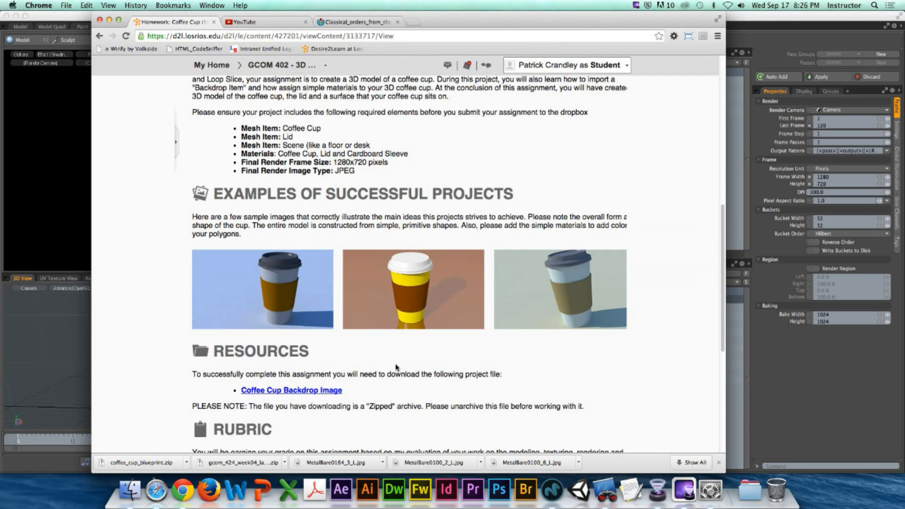
{"action": "scroll", "coordinate": [397, 368], "scroll_direction": "down", "scroll_amount": 5}
{"action": "scroll", "coordinate": [397, 368], "scroll_direction": "up", "scroll_amount": 2}
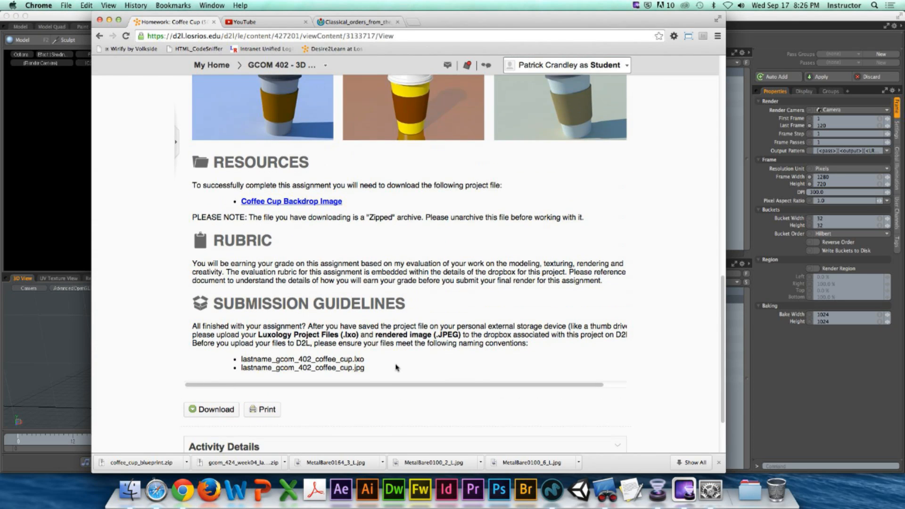
{"action": "scroll", "coordinate": [396, 367], "scroll_direction": "down", "scroll_amount": 1}
{"action": "left_click_drag", "start_coordinate": [241, 341], "coordinate": [366, 353]}
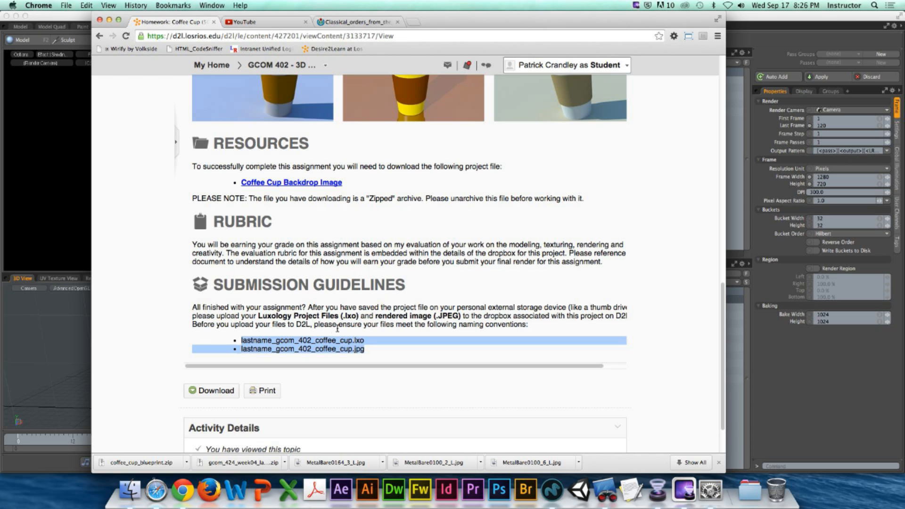
- Open the "Lab: Candle Stick (25pts)" page from Week 04 - Editing Meshes and examine its requirements and example projects
{"action": "left_click", "coordinate": [176, 280]}
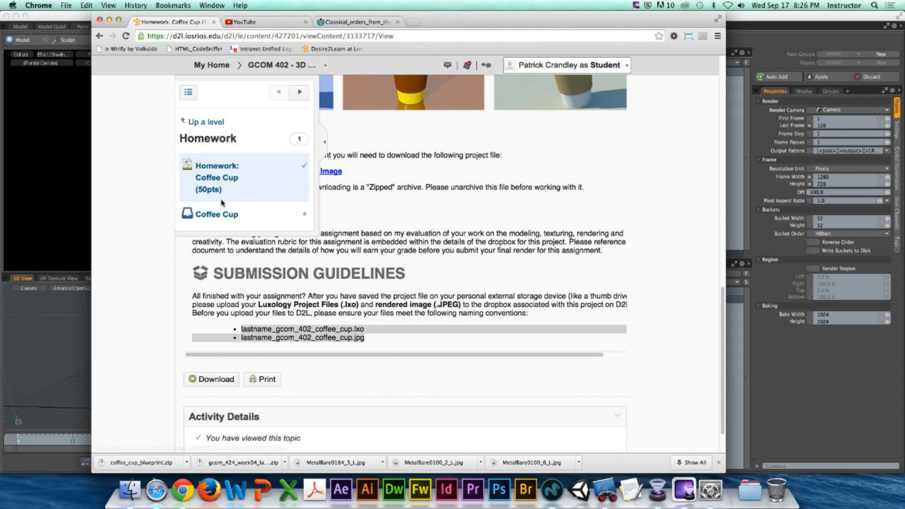
{"action": "left_click", "coordinate": [247, 195]}
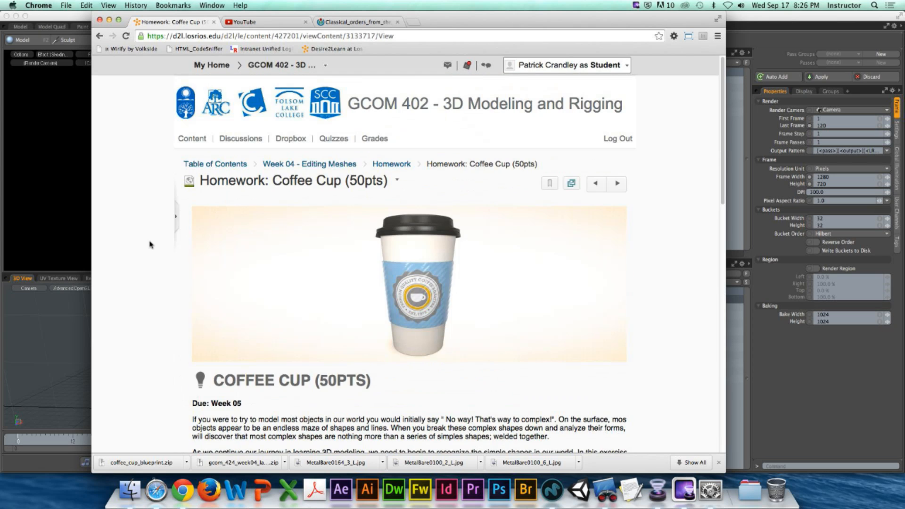
{"action": "left_click", "coordinate": [279, 164]}
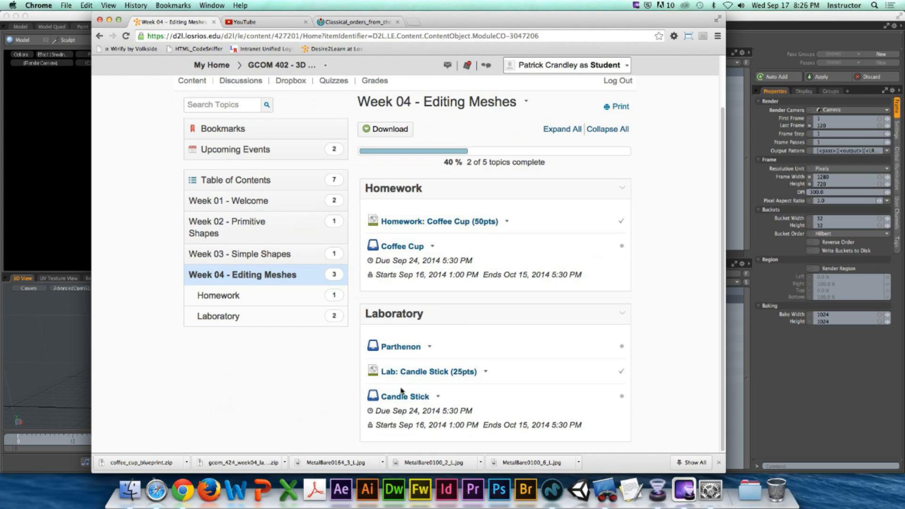
{"action": "left_click", "coordinate": [408, 375]}
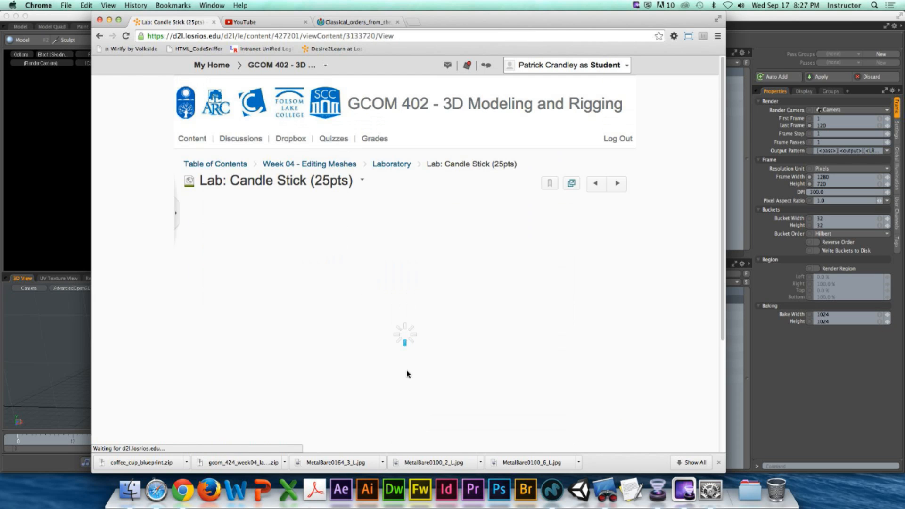
{"action": "scroll", "coordinate": [655, 311], "scroll_direction": "down", "scroll_amount": 2}
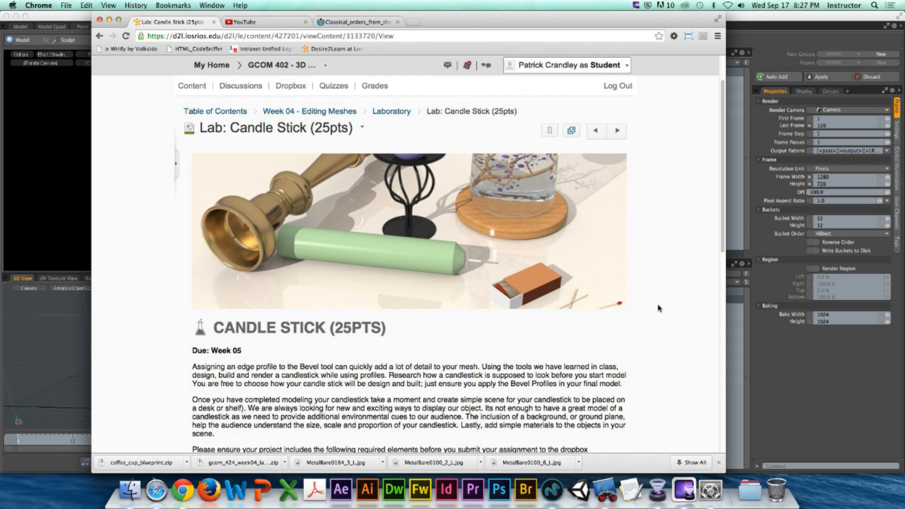
{"action": "scroll", "coordinate": [655, 310], "scroll_direction": "down", "scroll_amount": 6}
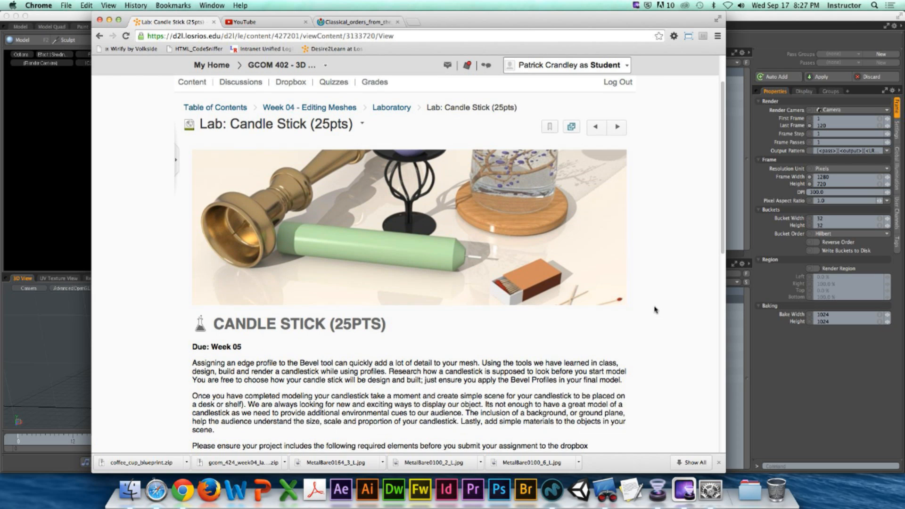
{"action": "scroll", "coordinate": [653, 309], "scroll_direction": "down", "scroll_amount": 1}
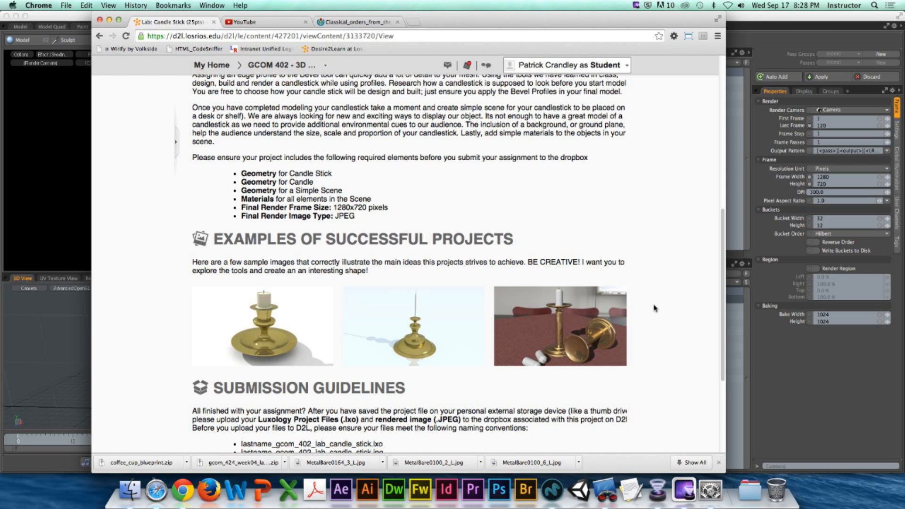
- Switch back to MODO's Model layout, select the column's top cap polygon and start the Bevel tool
{"action": "key", "text": "super+Tab"}
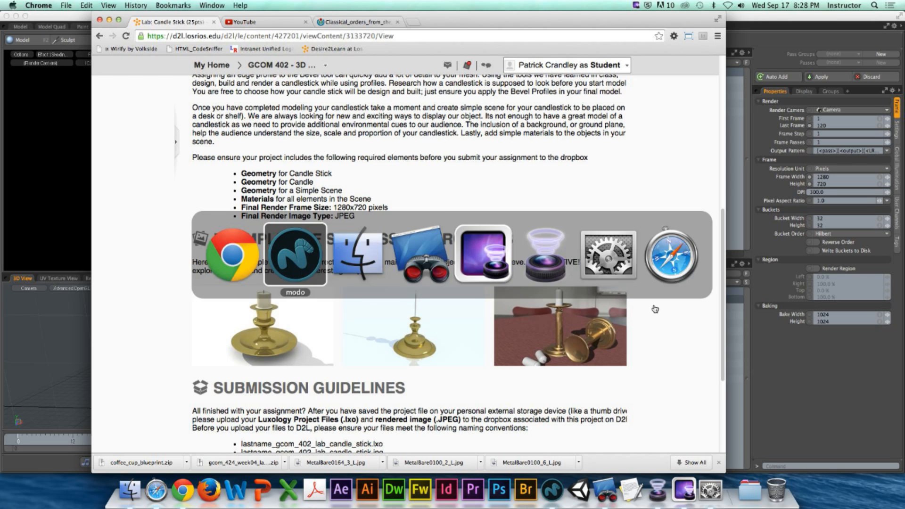
{"action": "left_click", "coordinate": [20, 26]}
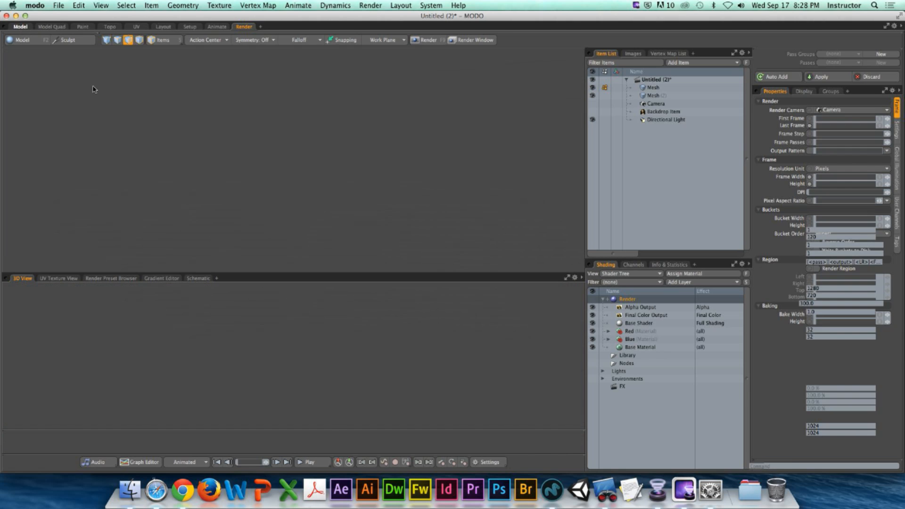
{"action": "key", "text": "3"}
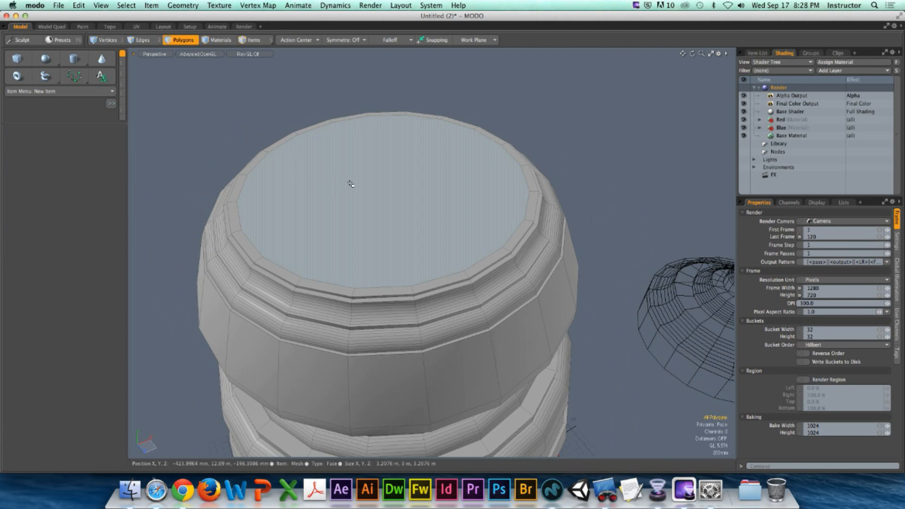
{"action": "left_click", "coordinate": [348, 186]}
{"action": "scroll", "coordinate": [353, 188], "scroll_direction": "down", "scroll_amount": 2}
{"action": "key", "text": "b"}
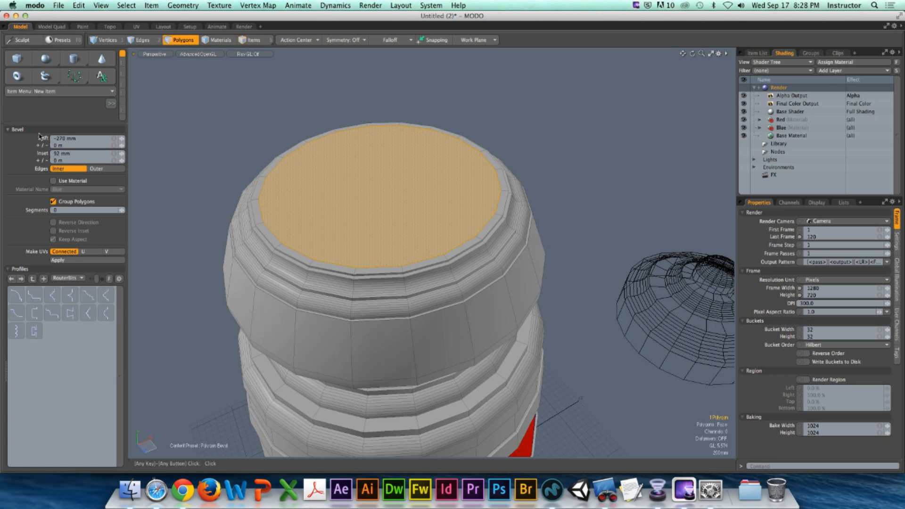
- Resize the tool properties area so all Bevel settings and the RouterBits profile presets are shown
{"action": "left_click_drag", "start_coordinate": [40, 123], "coordinate": [46, 267]}
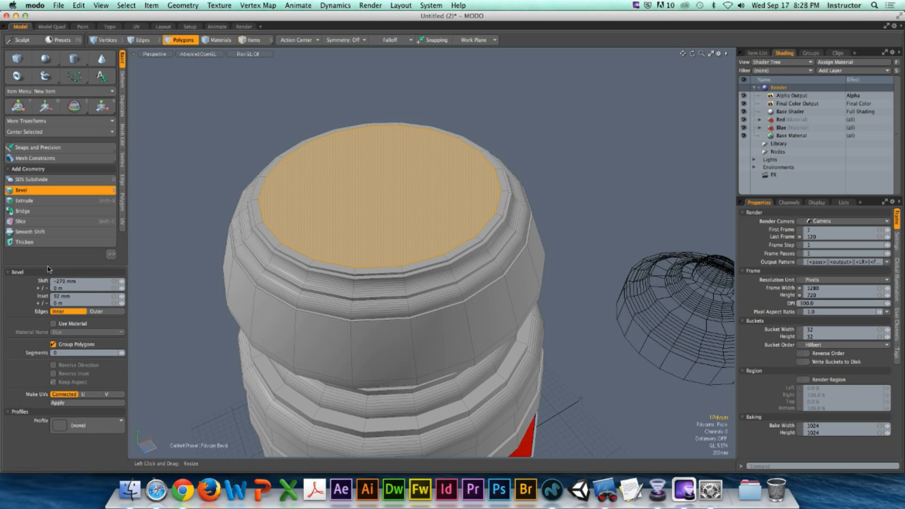
{"action": "key", "text": "shift"}
{"action": "left_click_drag", "start_coordinate": [58, 264], "coordinate": [57, 232]}
{"action": "key", "text": "shift"}
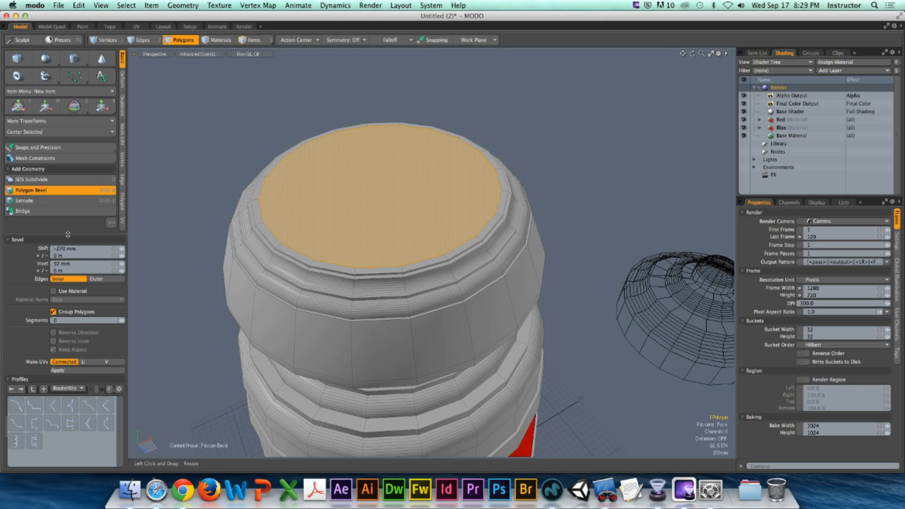
{"action": "left_click_drag", "start_coordinate": [68, 234], "coordinate": [68, 144]}
- Bevel the top cap polygon upward to a shift of about 970 mm with a 2 mm inset, trying two RouterBits profiles
{"action": "left_click", "coordinate": [351, 238]}
{"action": "left_click_drag", "start_coordinate": [380, 151], "coordinate": [375, 86]}
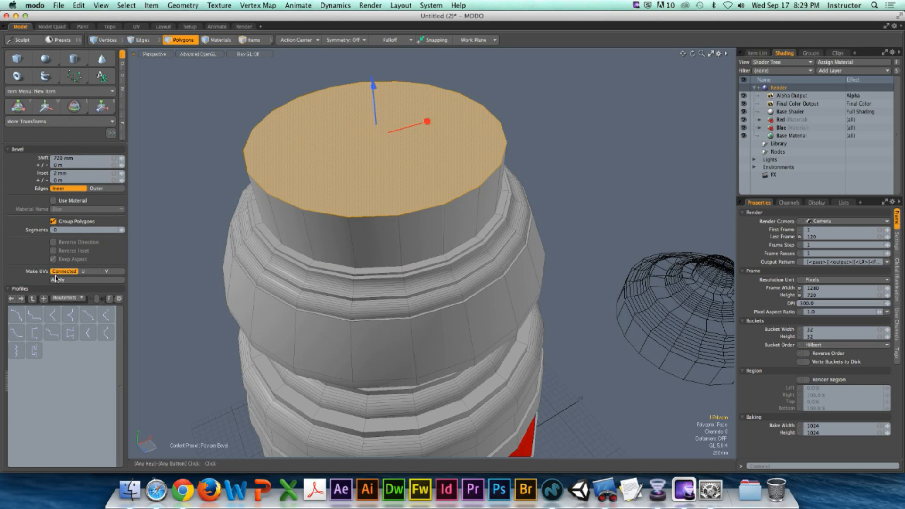
{"action": "left_click", "coordinate": [36, 319]}
{"action": "mouse_move", "coordinate": [375, 117]}
{"action": "left_mouse_down"}
{"action": "mouse_move", "coordinate": [378, 151]}
{"action": "mouse_move", "coordinate": [375, 101]}
{"action": "left_mouse_up"}
{"action": "left_click", "coordinate": [105, 333]}
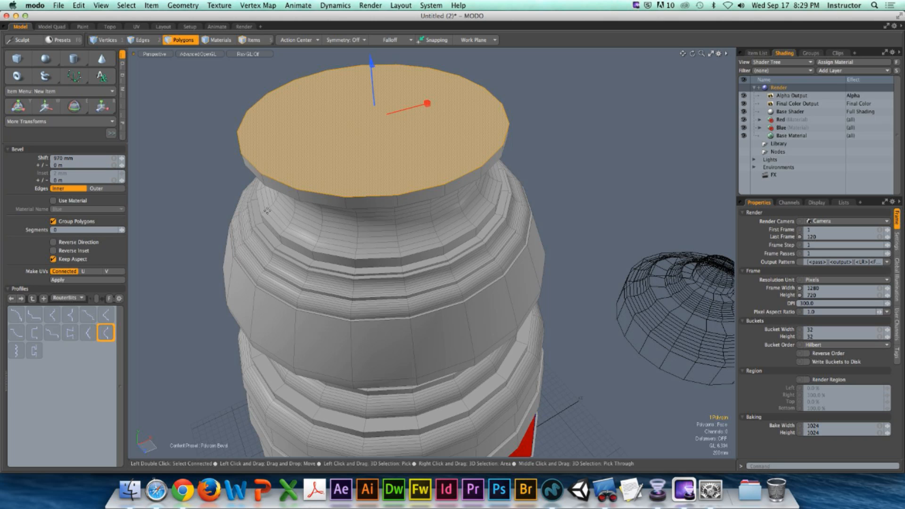
- Change the bevel to the wavy, multi-ridge RouterBits profile and extend its shift to about 1.61 m
{"action": "left_click", "coordinate": [16, 352]}
{"action": "left_click_drag", "start_coordinate": [375, 107], "coordinate": [375, 100]}
{"action": "left_click_drag", "start_coordinate": [372, 59], "coordinate": [369, 49]}
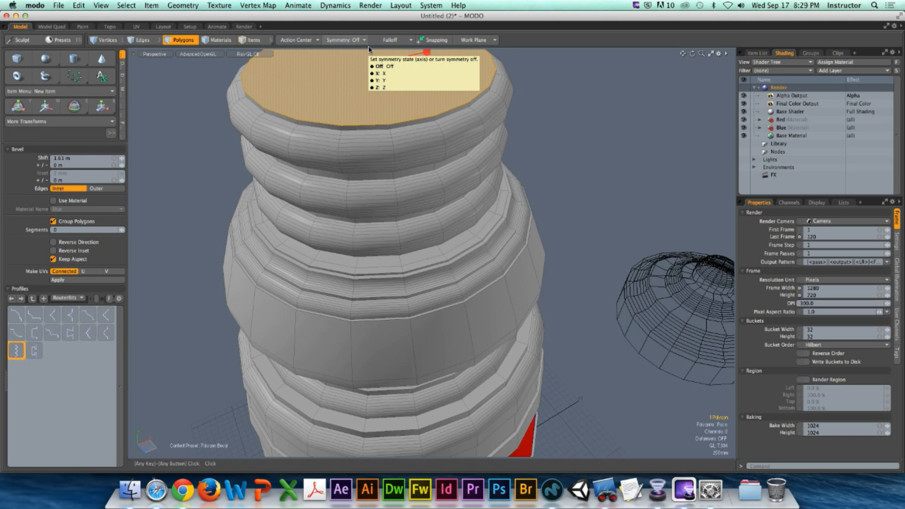